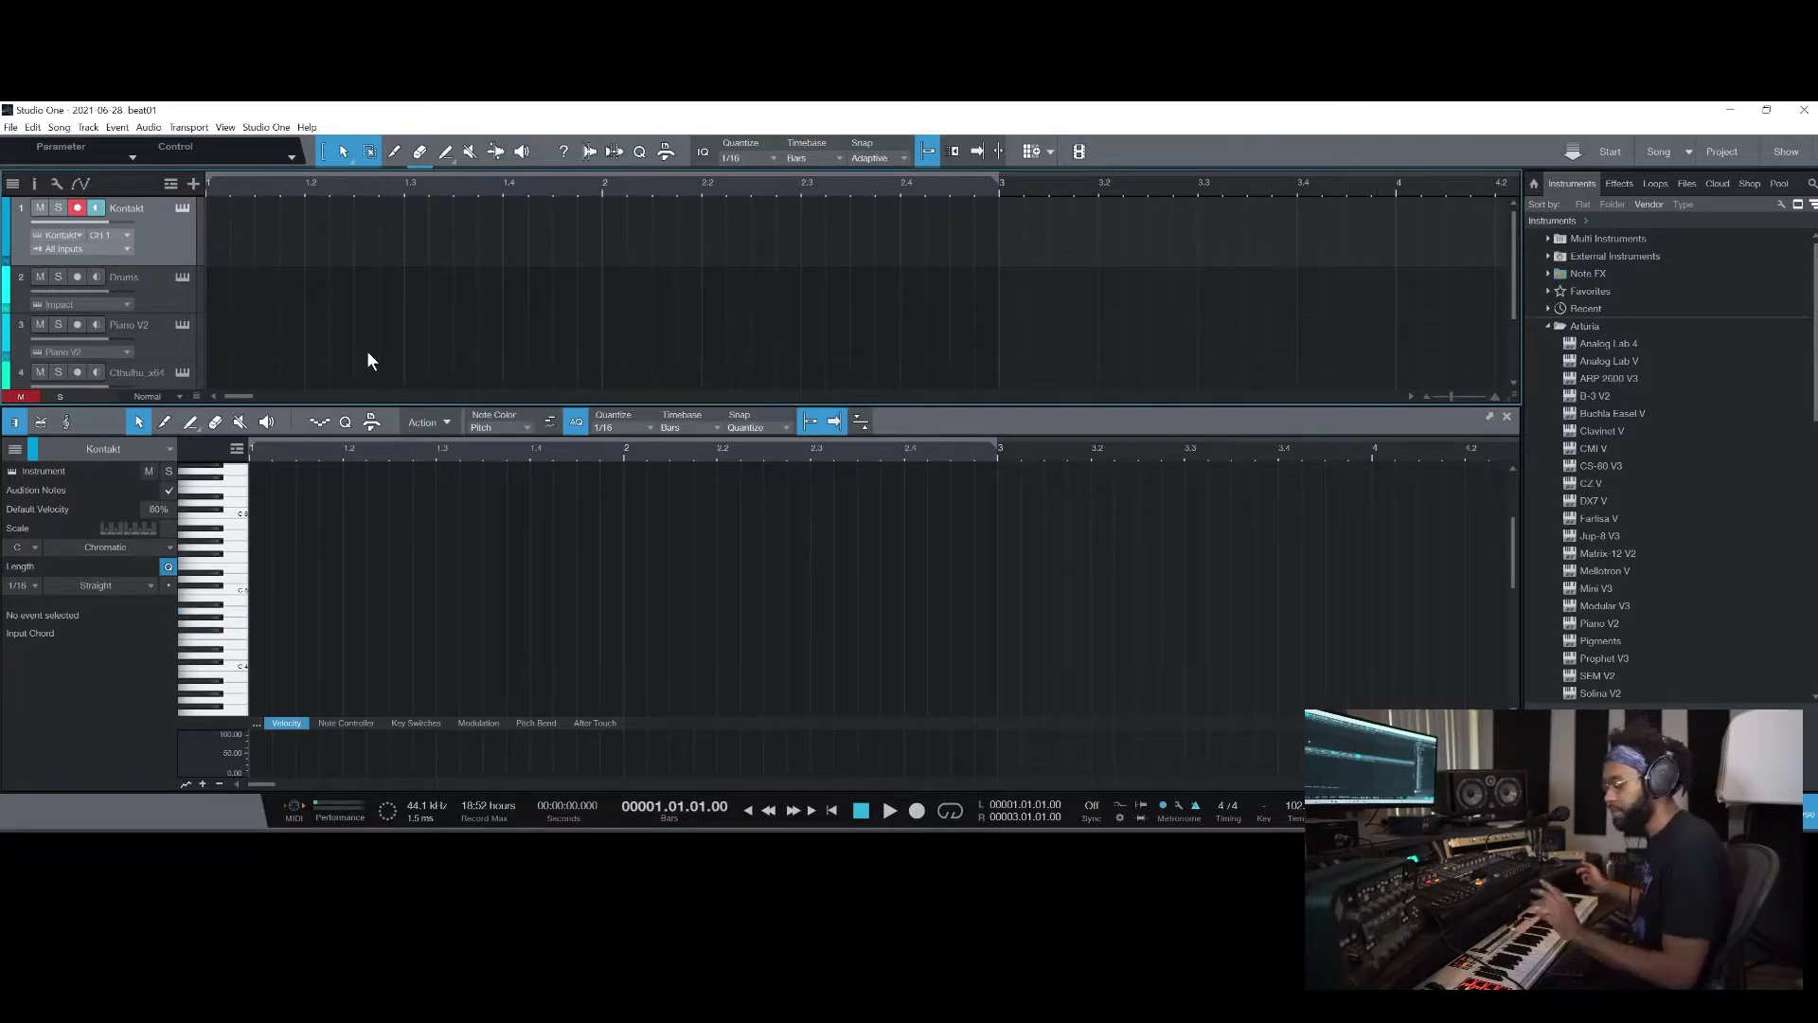
Record an ascending scale from A3 to A4 on the Kontakt track, then stop and return to the song start
left_click(914, 812)
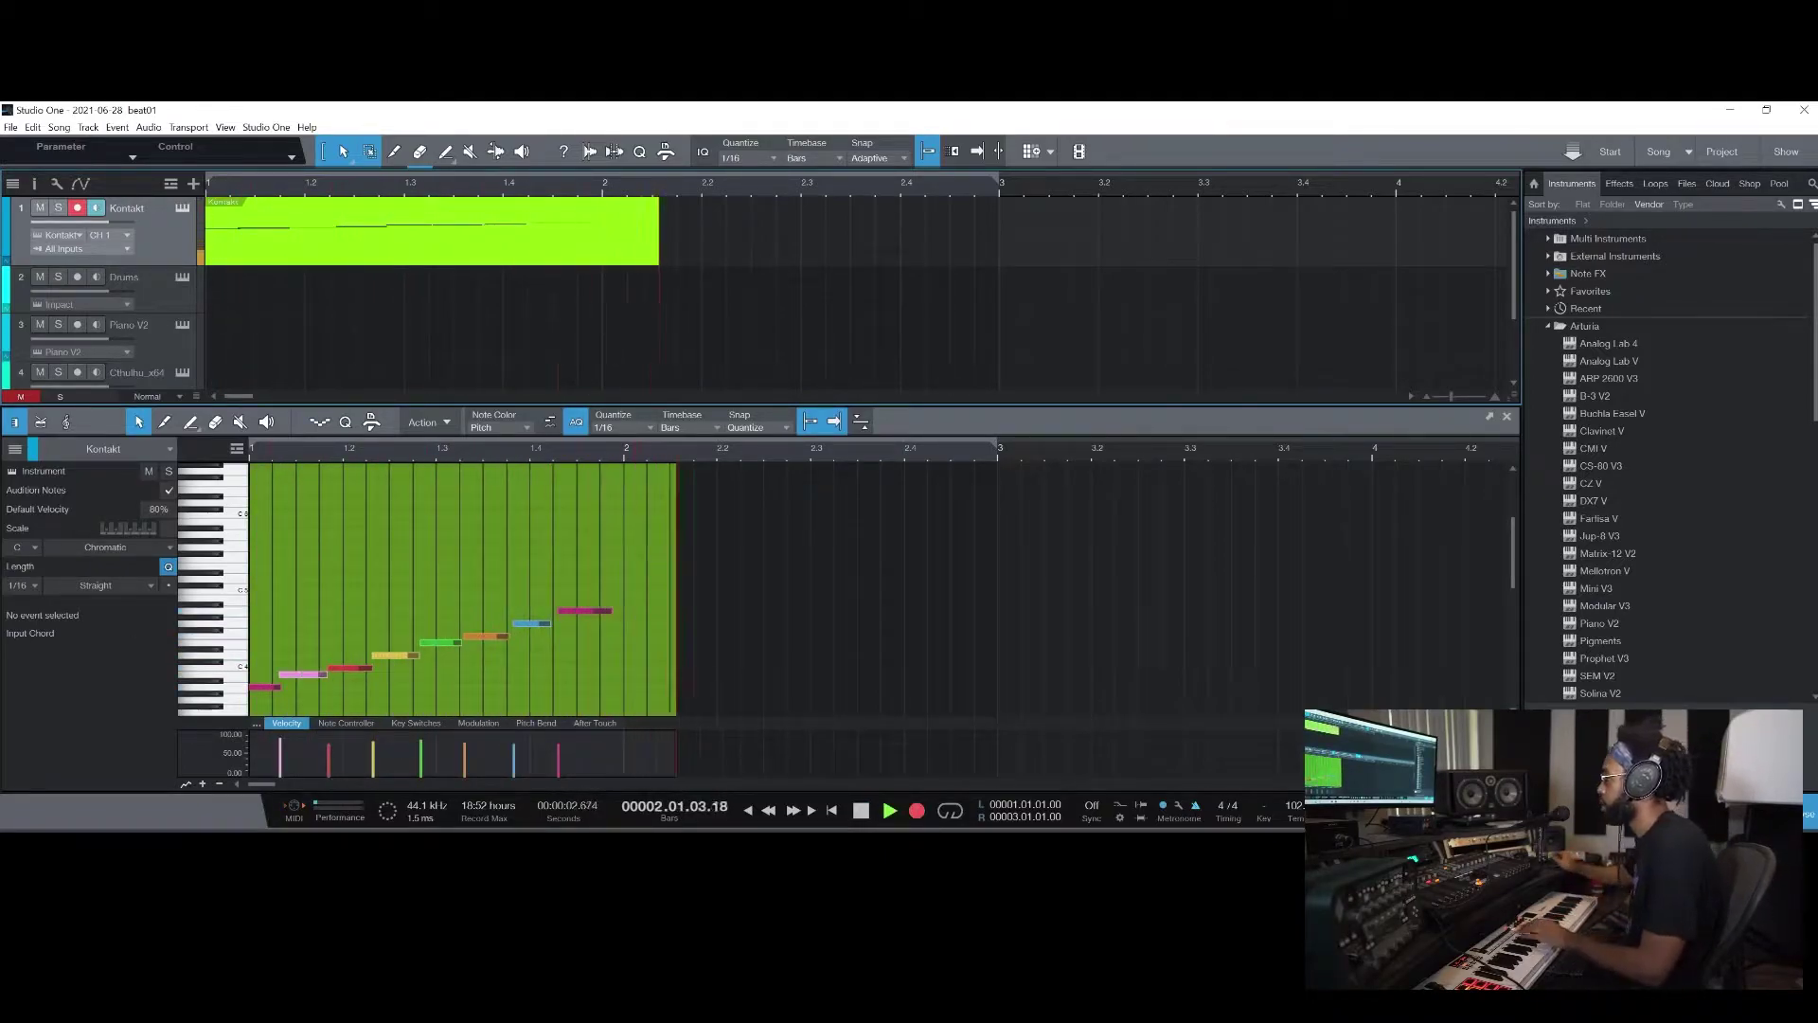
left_click(861, 811)
left_click(861, 811)
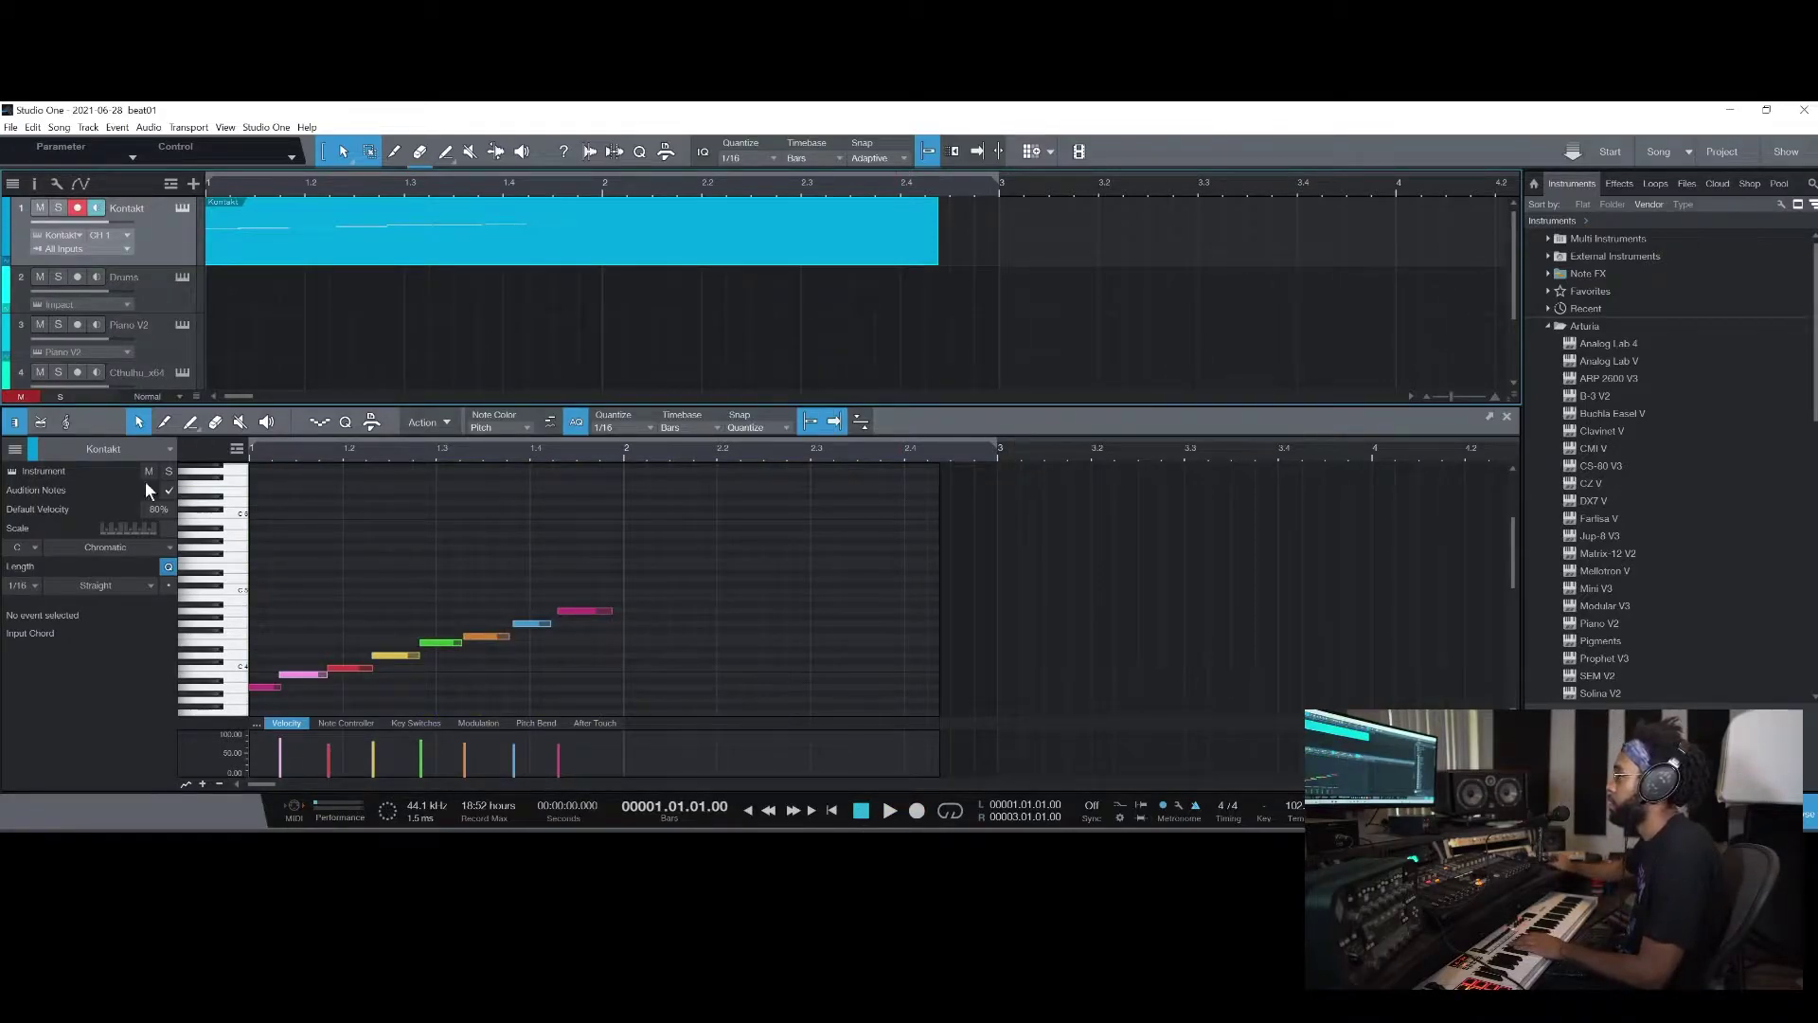
Switch the recorded part to the drum editor view and open its pitch name list for editing
left_click(42, 422)
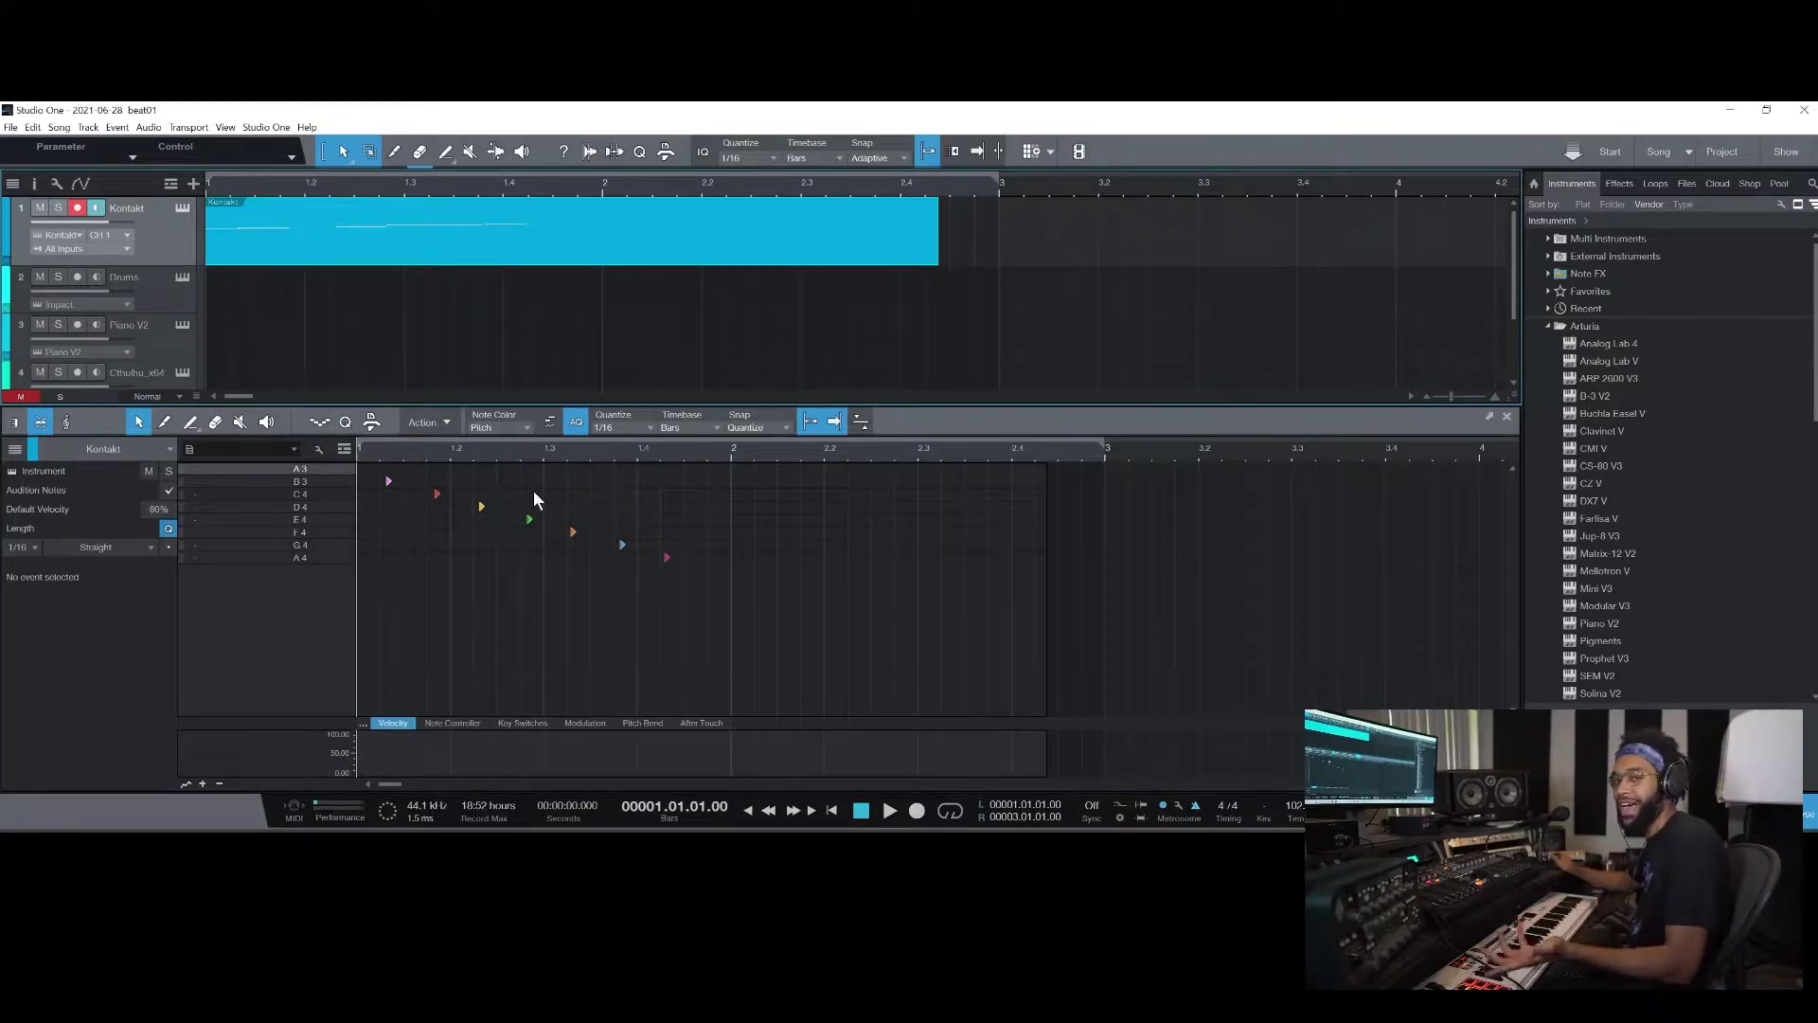
left_click(320, 451)
scroll(519, 578, "down", 3)
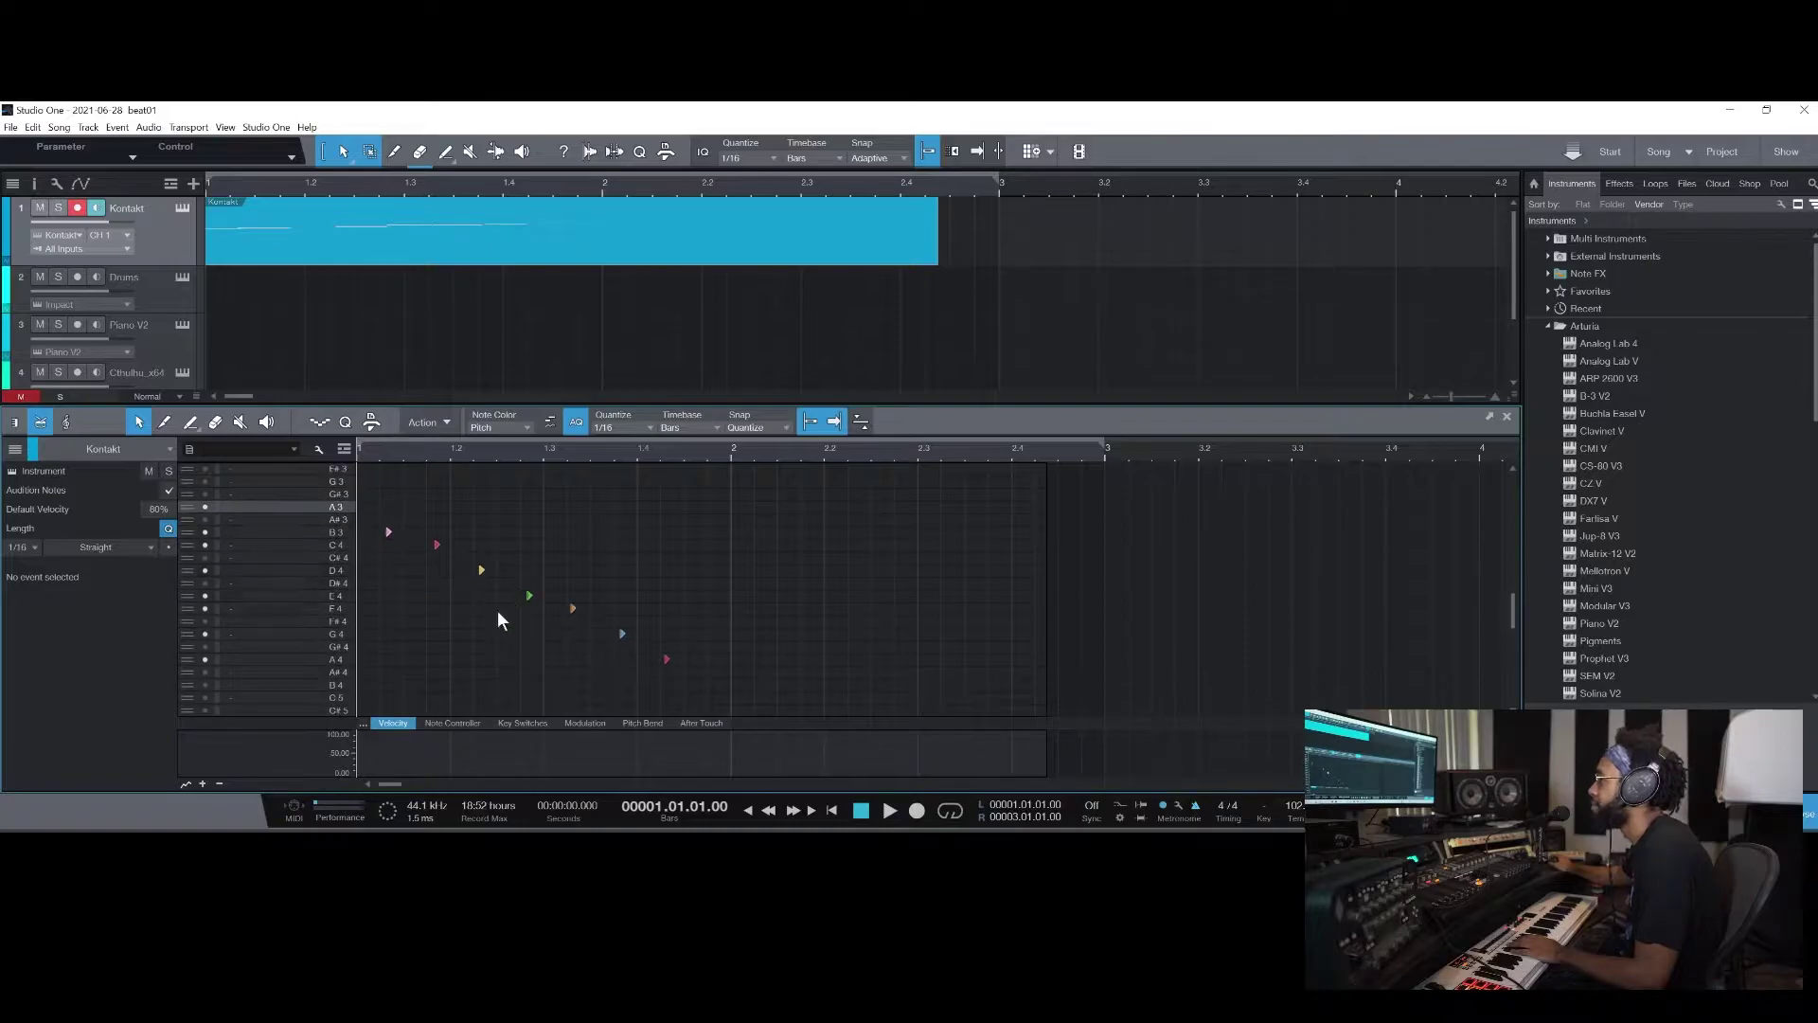
Reorder the pitch rows into an ascending scale, with A4 uppermost and A3 as the lowest of the eight notes
left_click_drag(190, 658, 199, 507)
left_click_drag(184, 644, 195, 516)
left_click_drag(185, 634, 187, 538)
left_click_drag(188, 628, 188, 589)
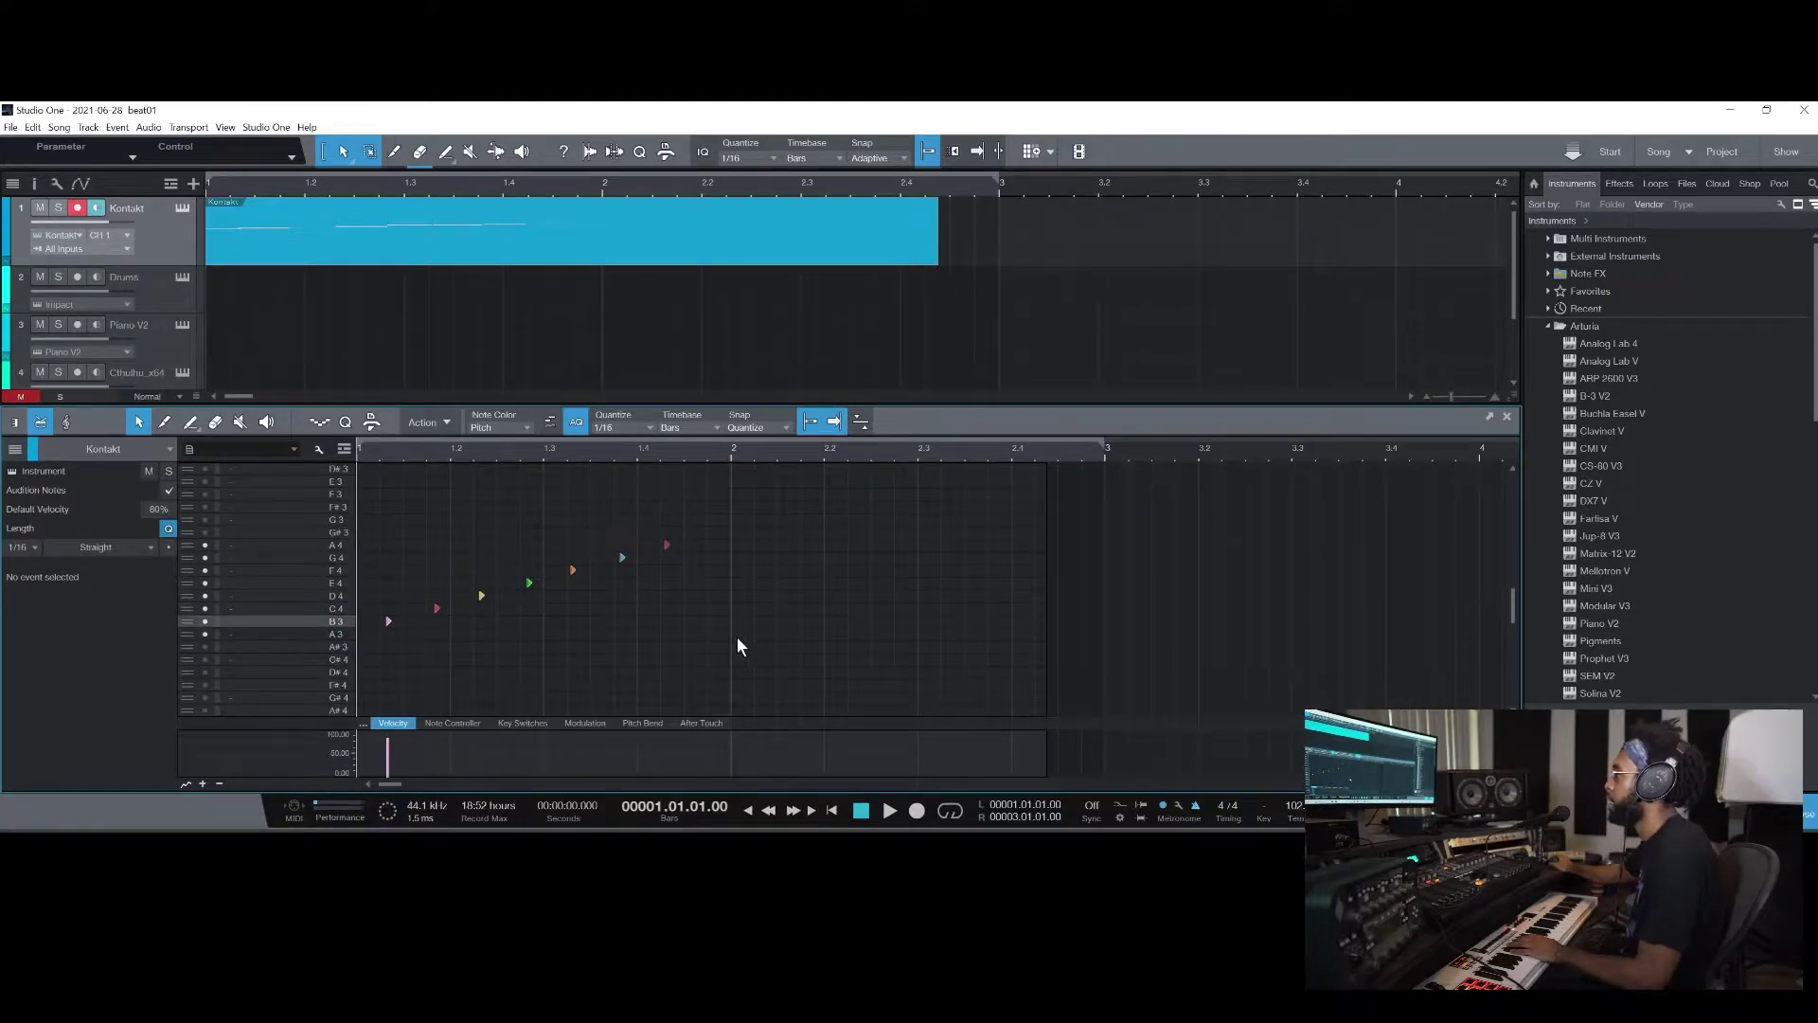
Name the scale rows from A3 up to A4 as 1 Root, 2nd, 3rd, 4th, 5th, 6th, 7th and Octave
left_click(256, 611)
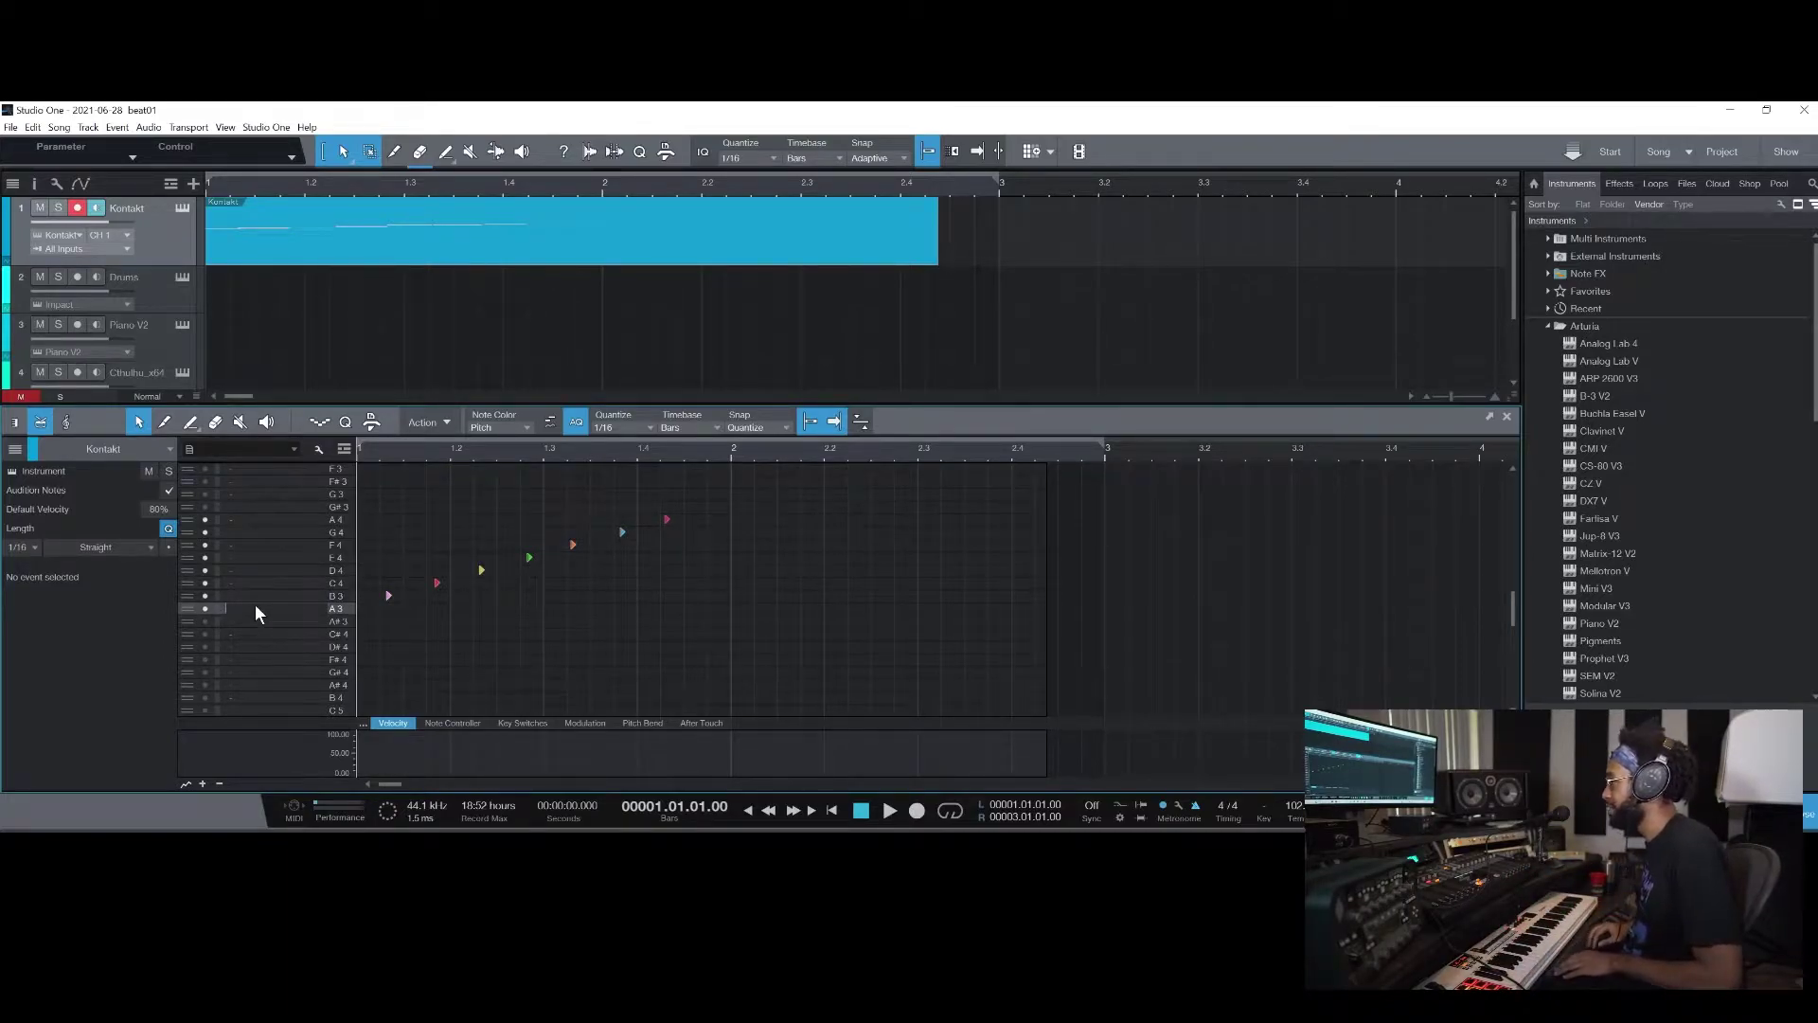
type("ot")
key("Return")
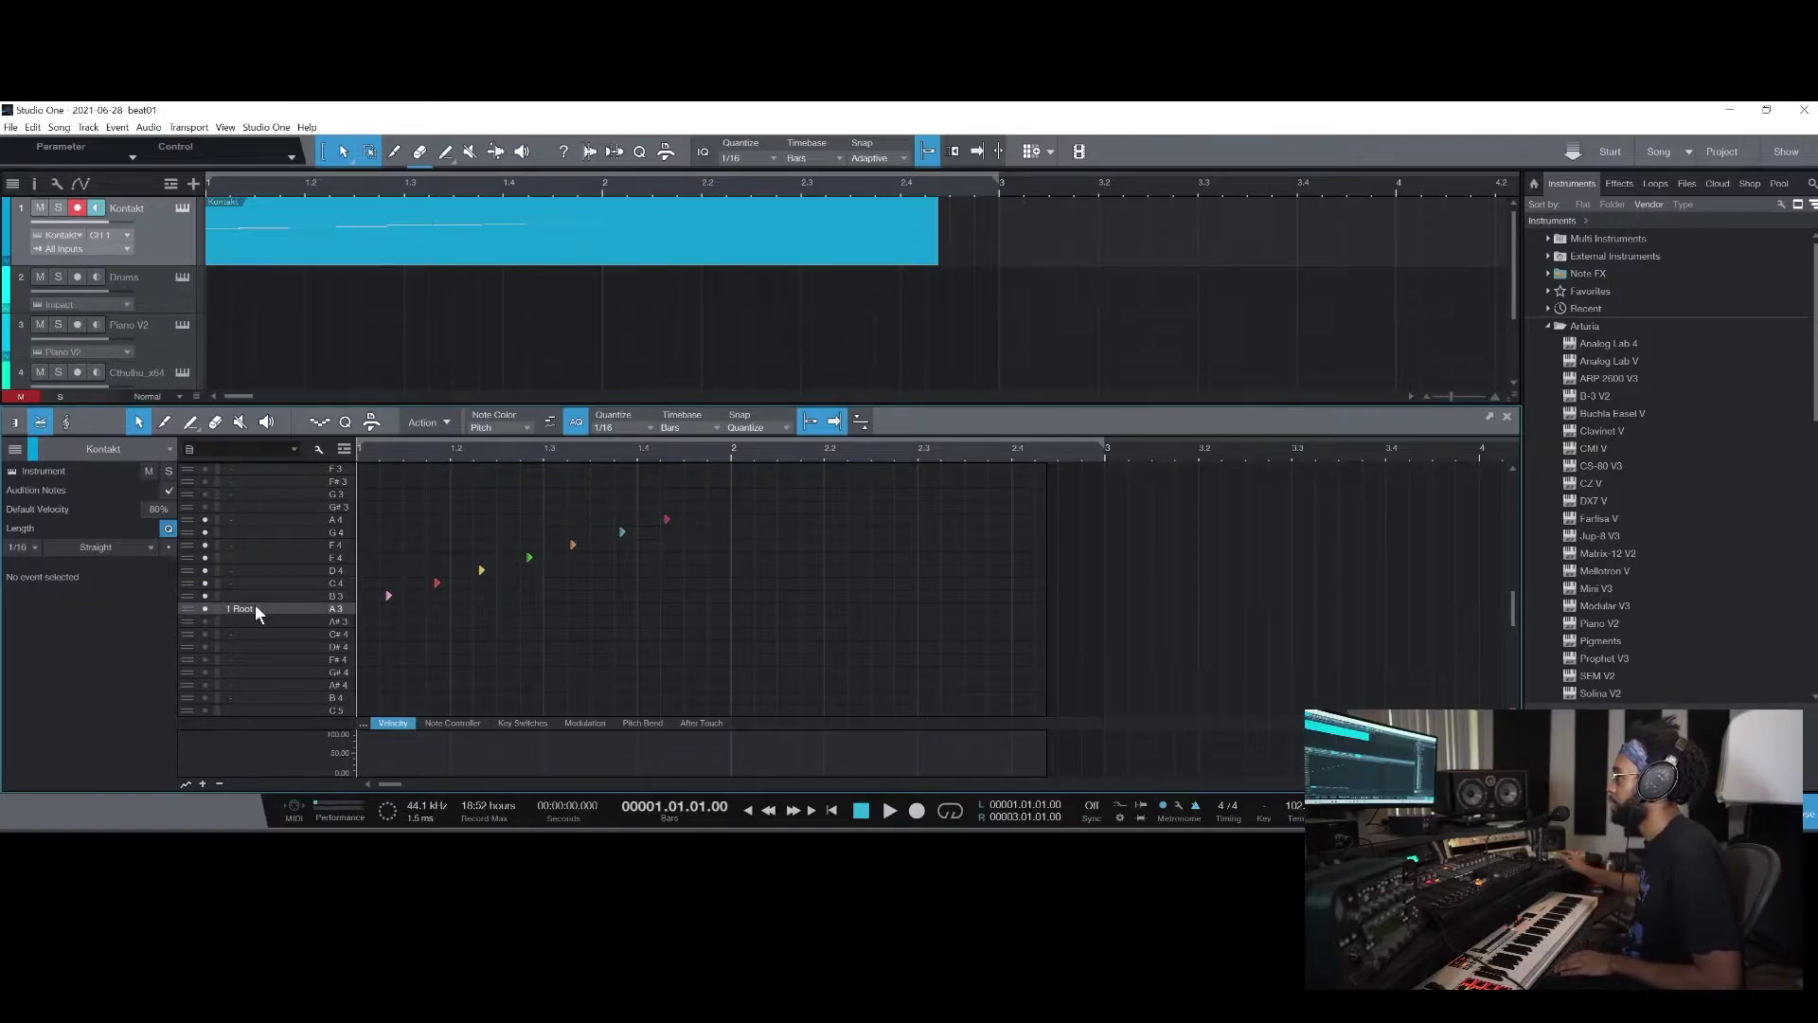
left_click(237, 583)
type("3rd")
left_click(254, 557)
type("4th")
left_click(254, 570)
left_click(248, 595)
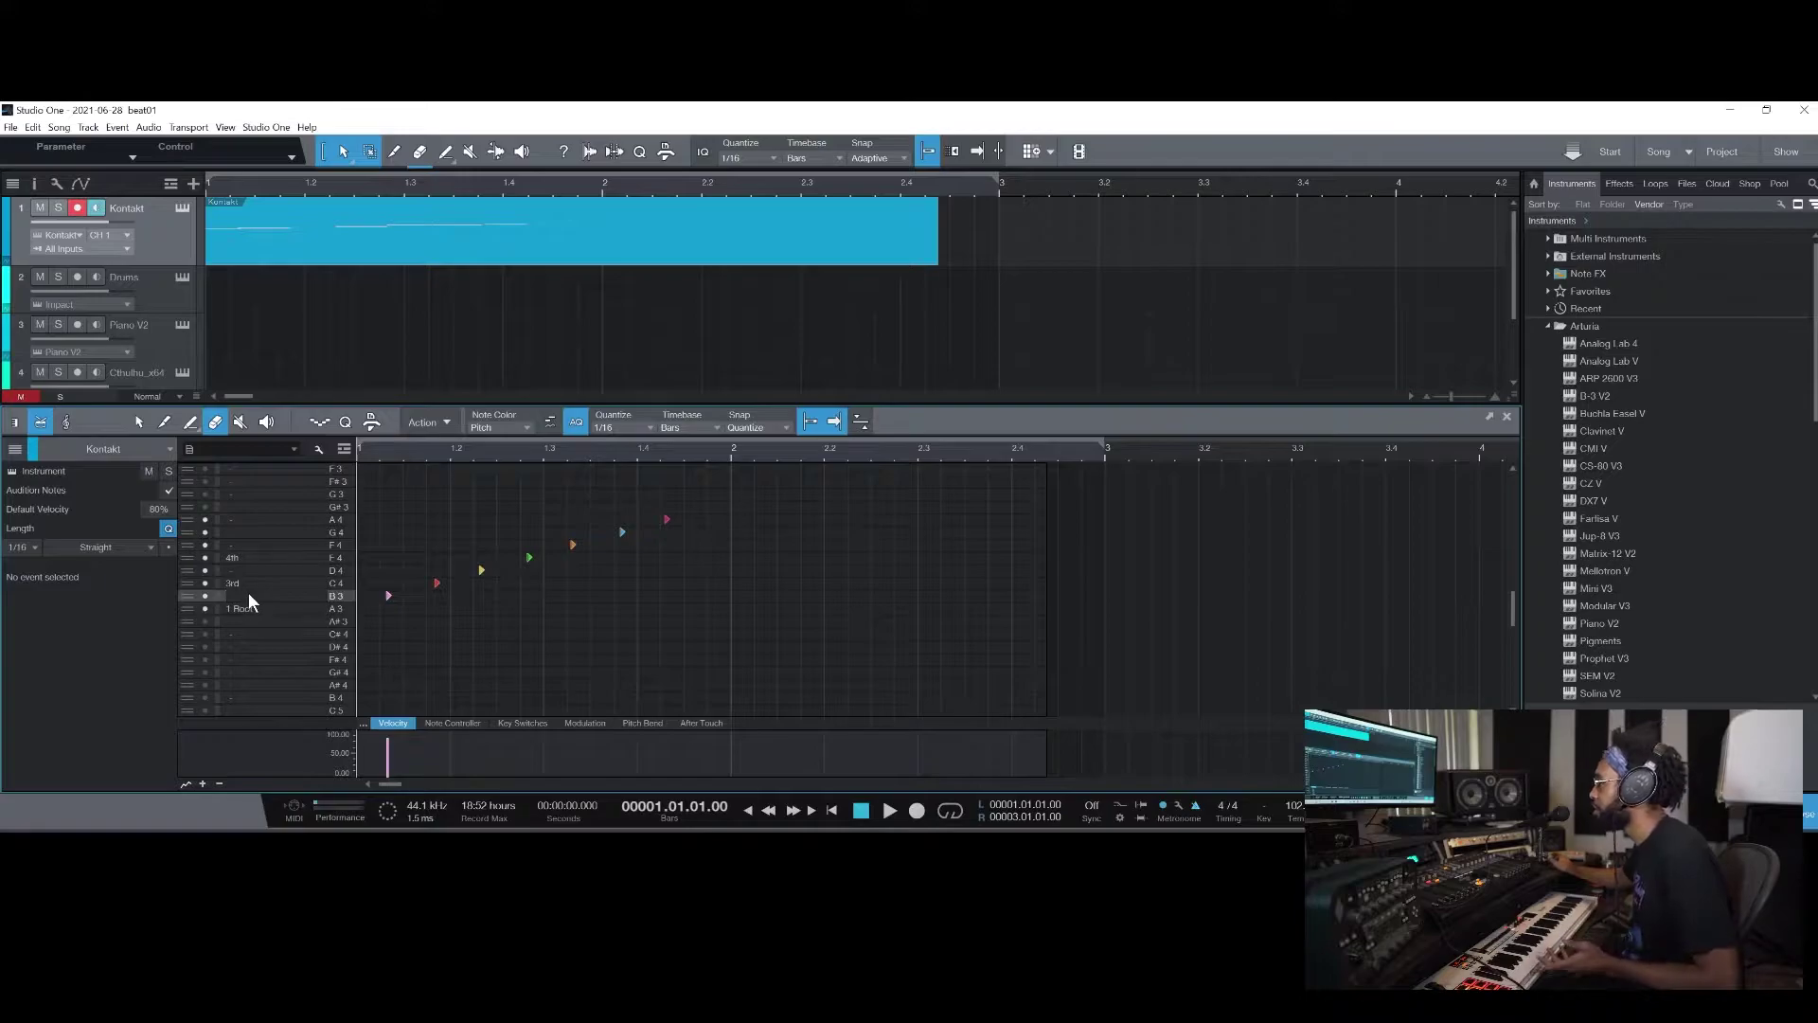
key("Return")
left_click(254, 571)
left_click(255, 557)
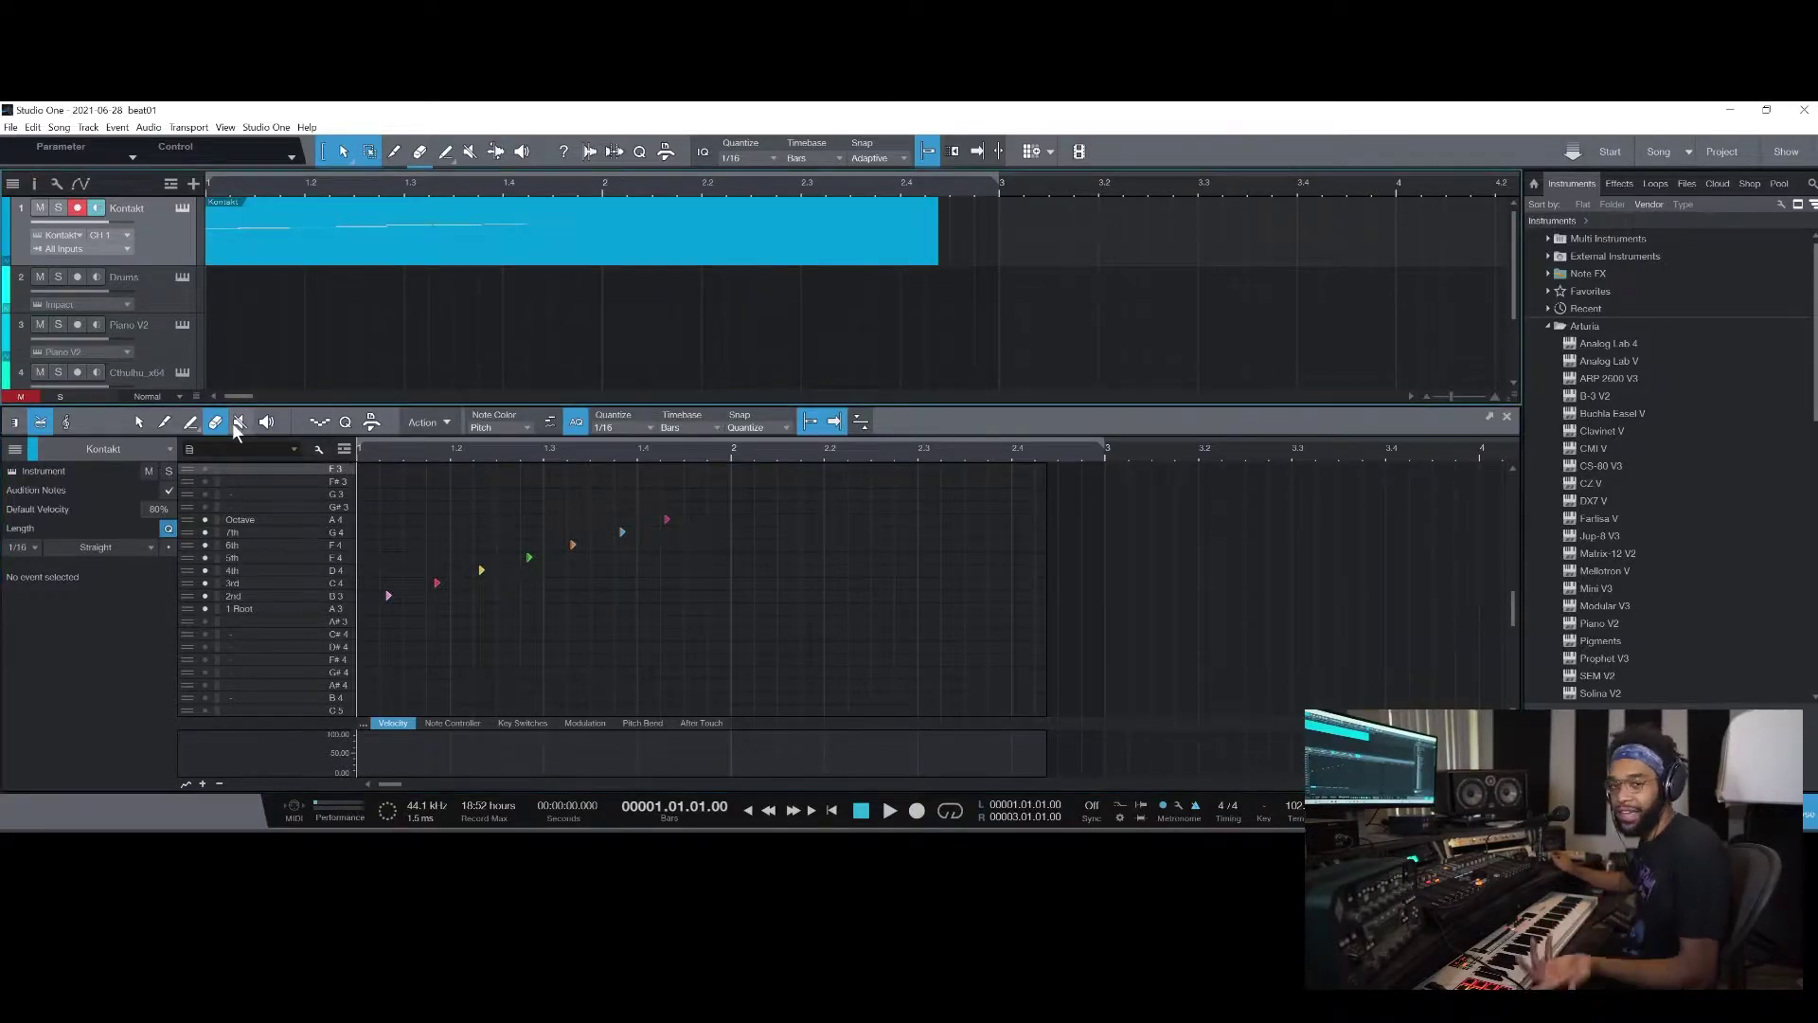
Store the pitch names as a preset called A Minor Test and close the pitch name editing
left_click(194, 448)
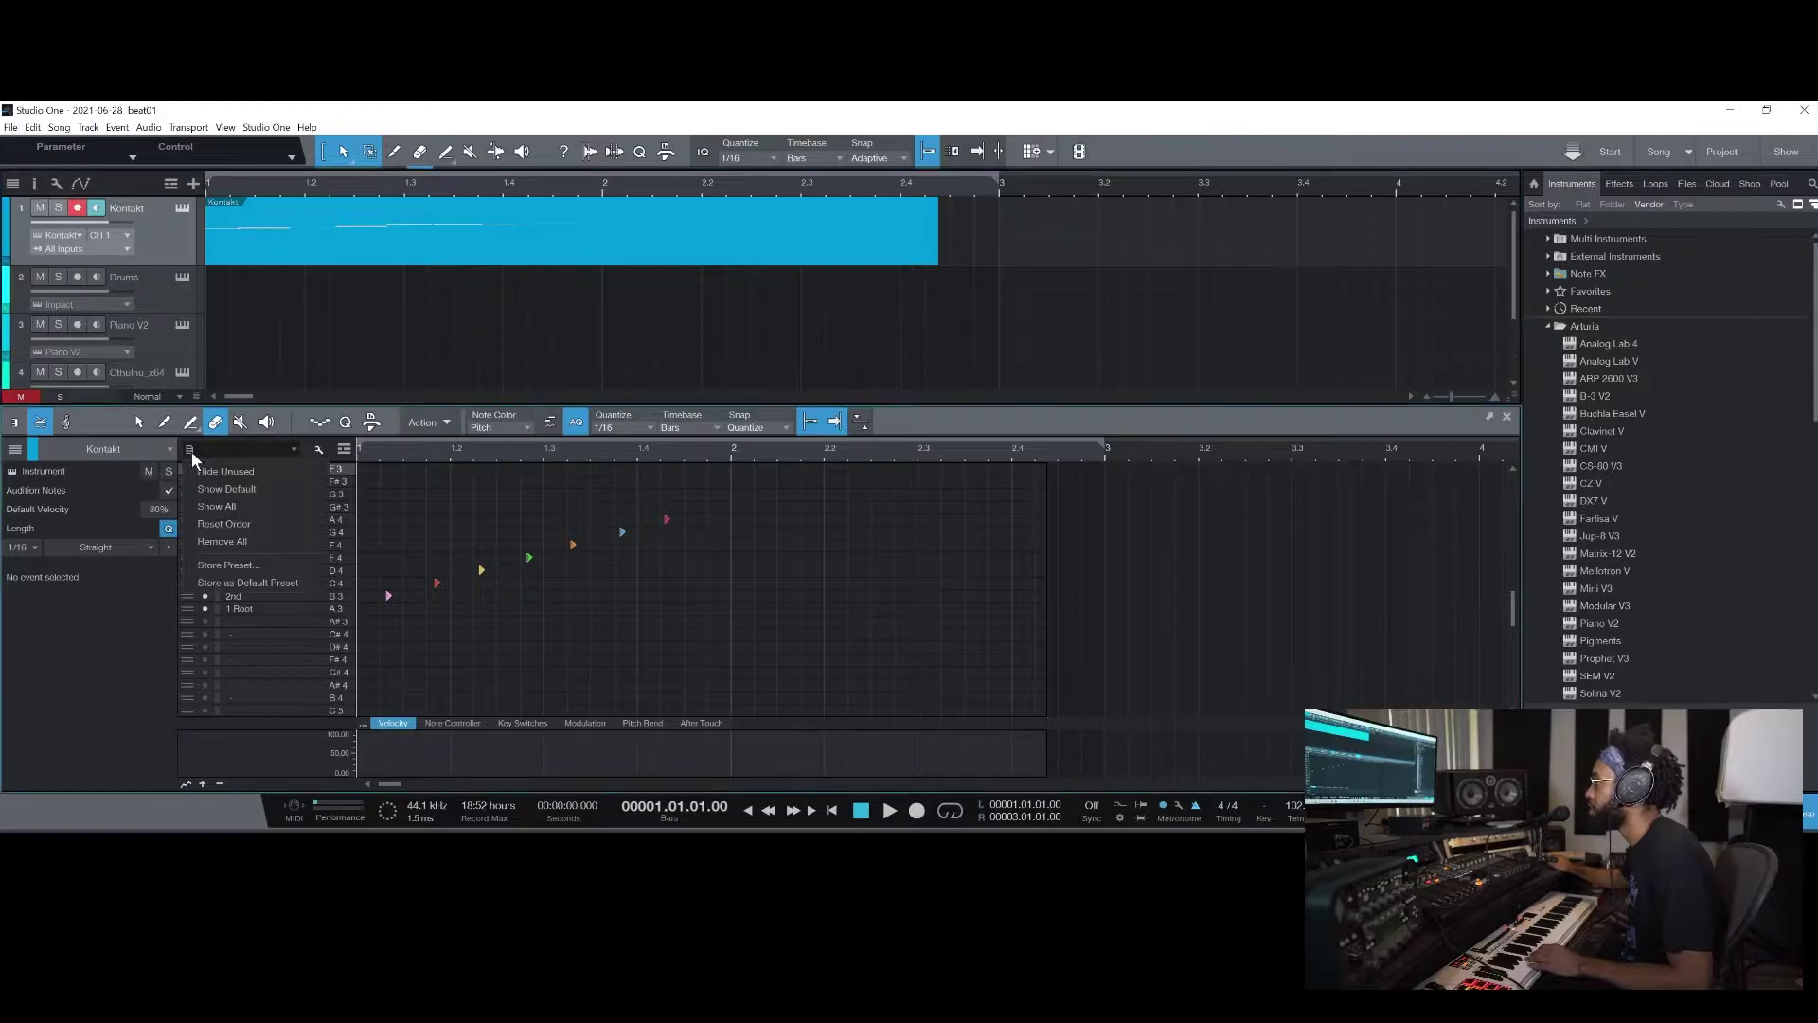
left_click(254, 582)
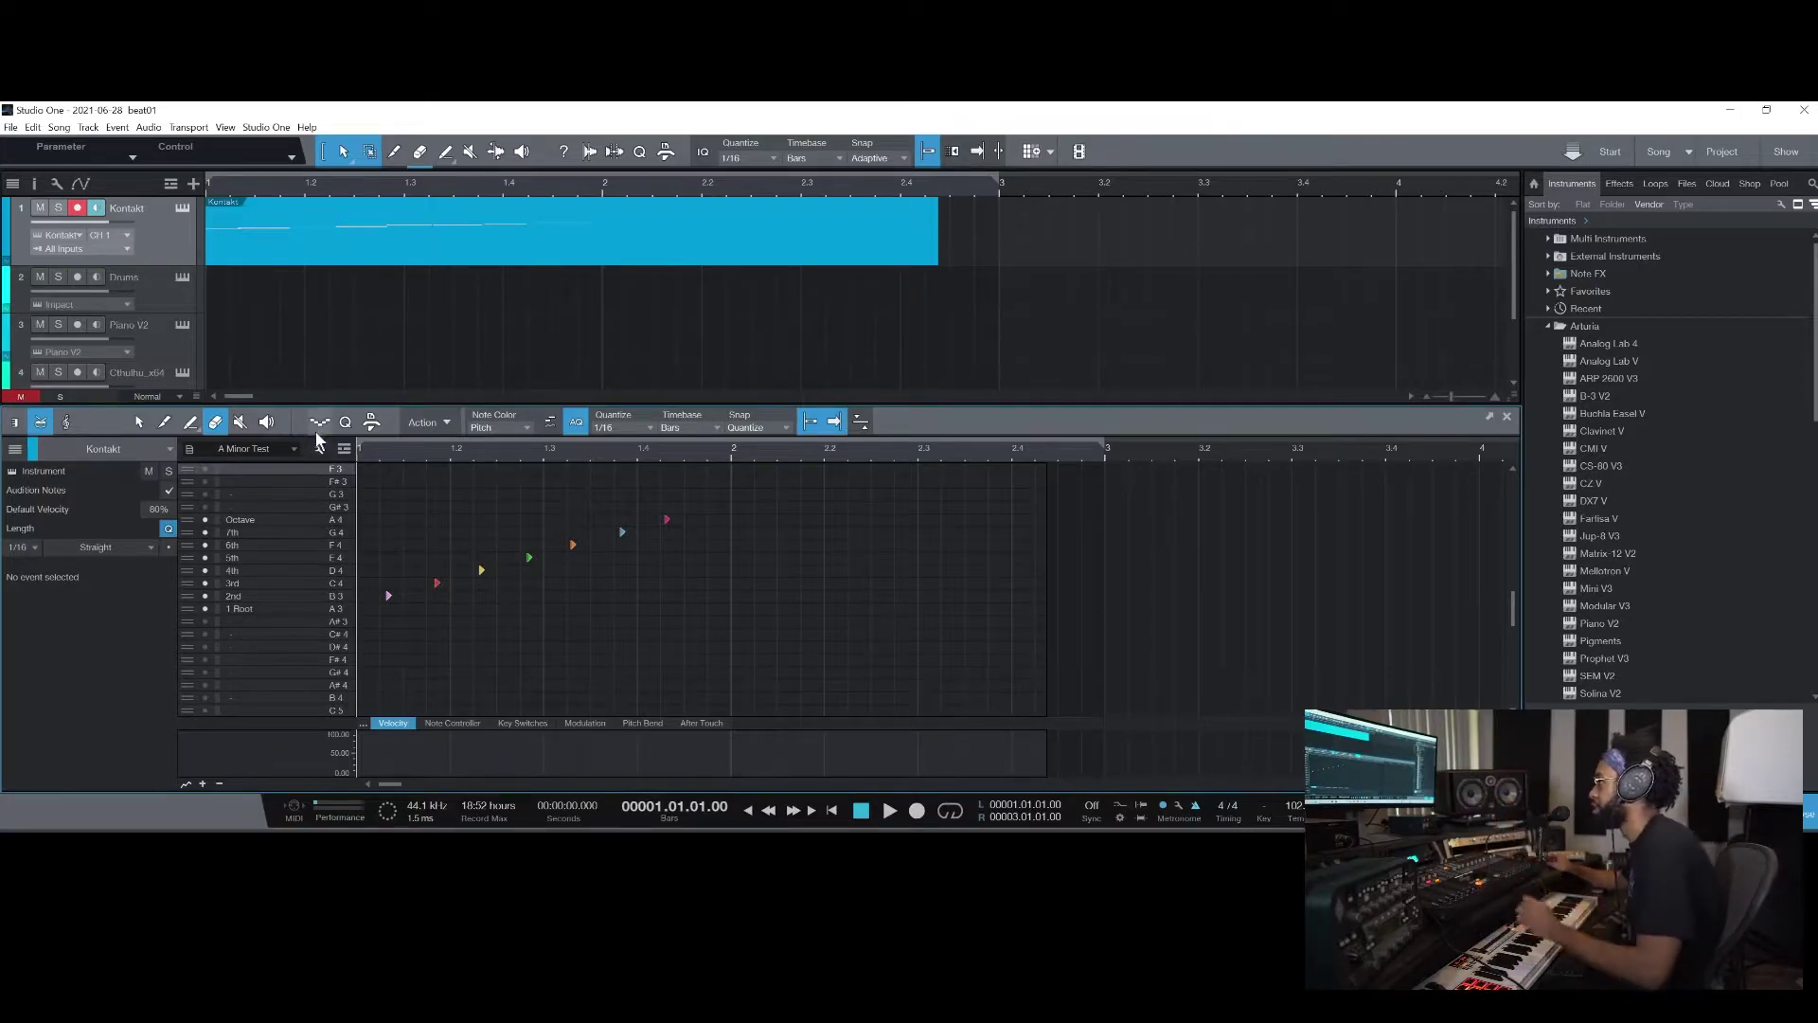
scroll(184, 542, "down", 2)
Reopen the pitch name list and color the 1 Root, 3rd, 5th and 7th rows dark blue
right_click(185, 543)
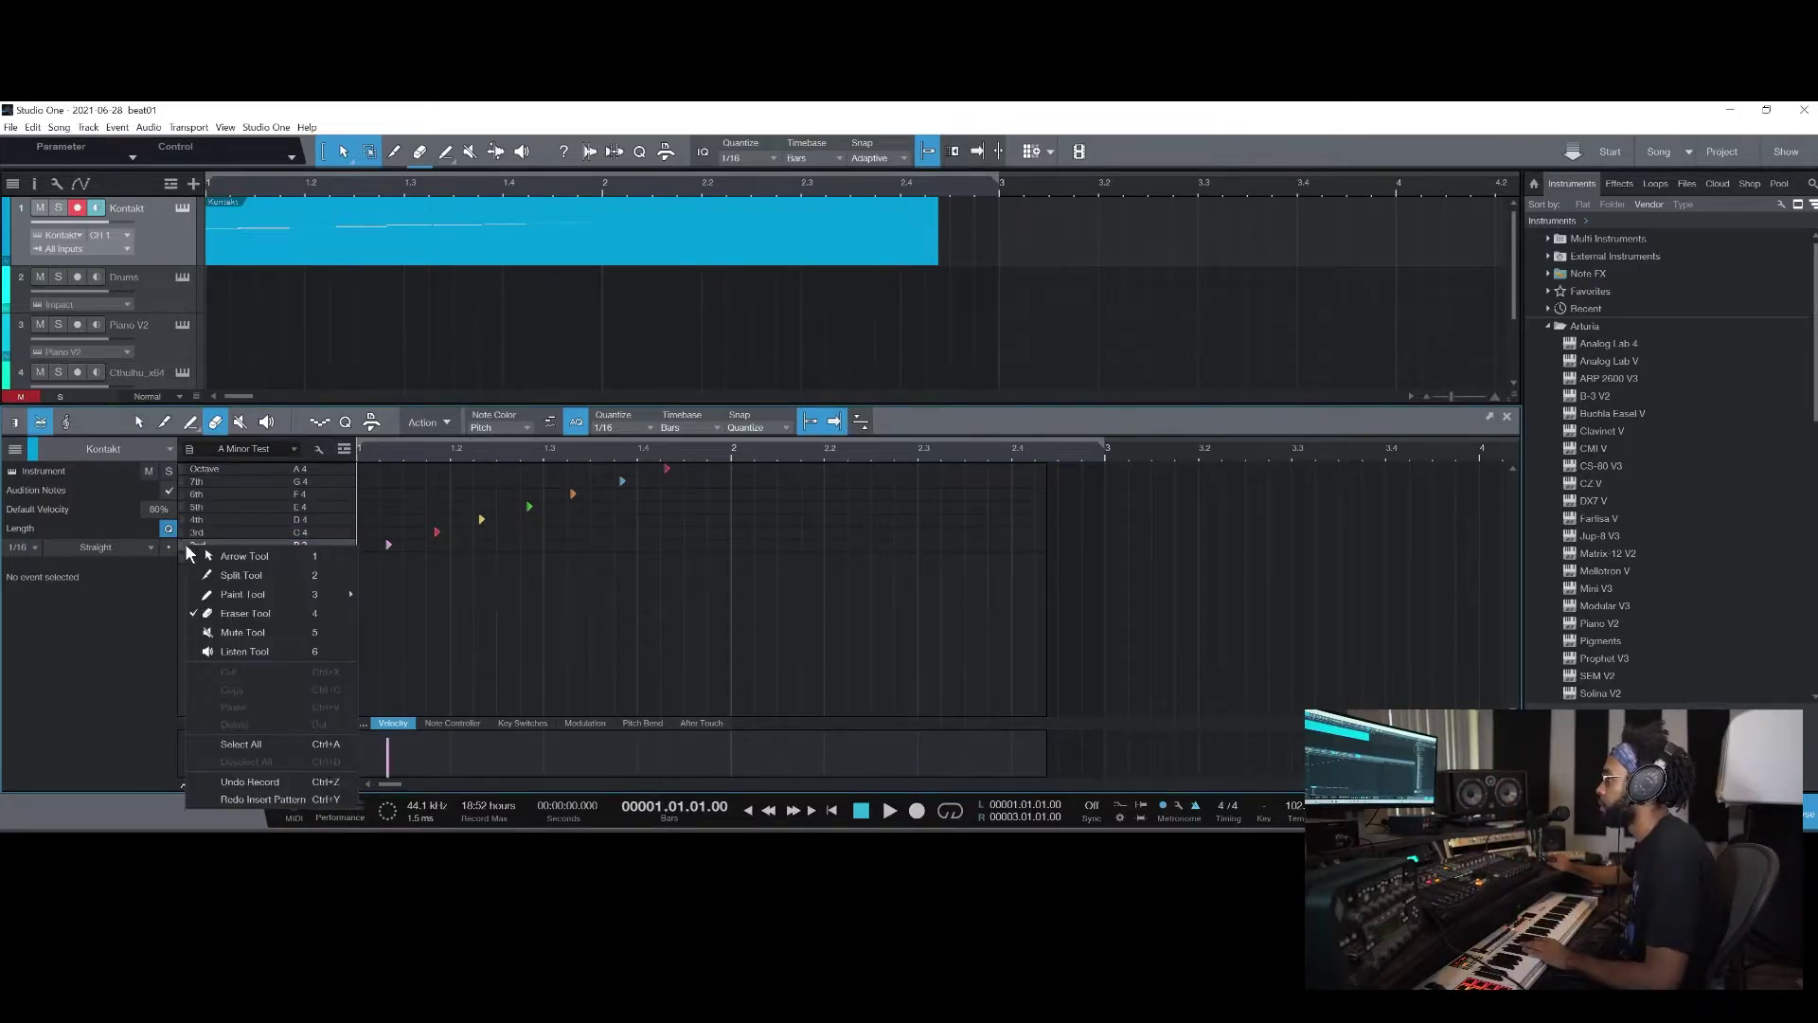
left_click(184, 543)
left_click(317, 451)
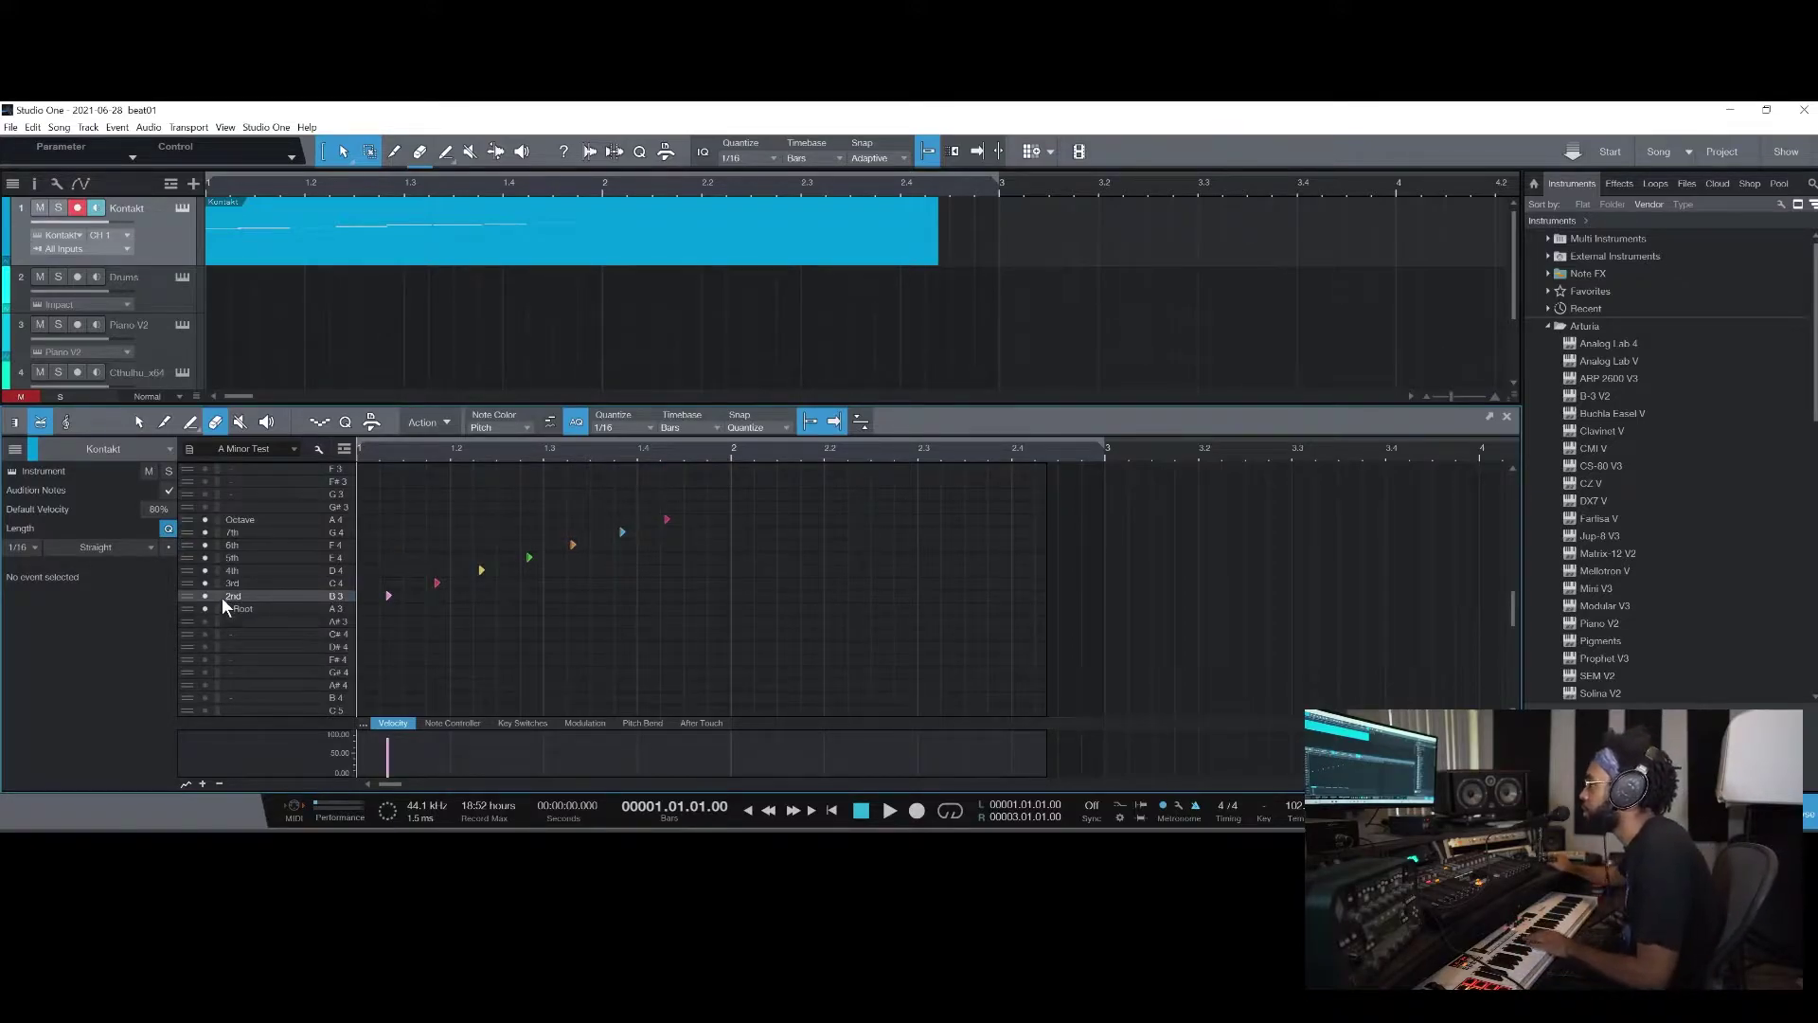
left_click(216, 608)
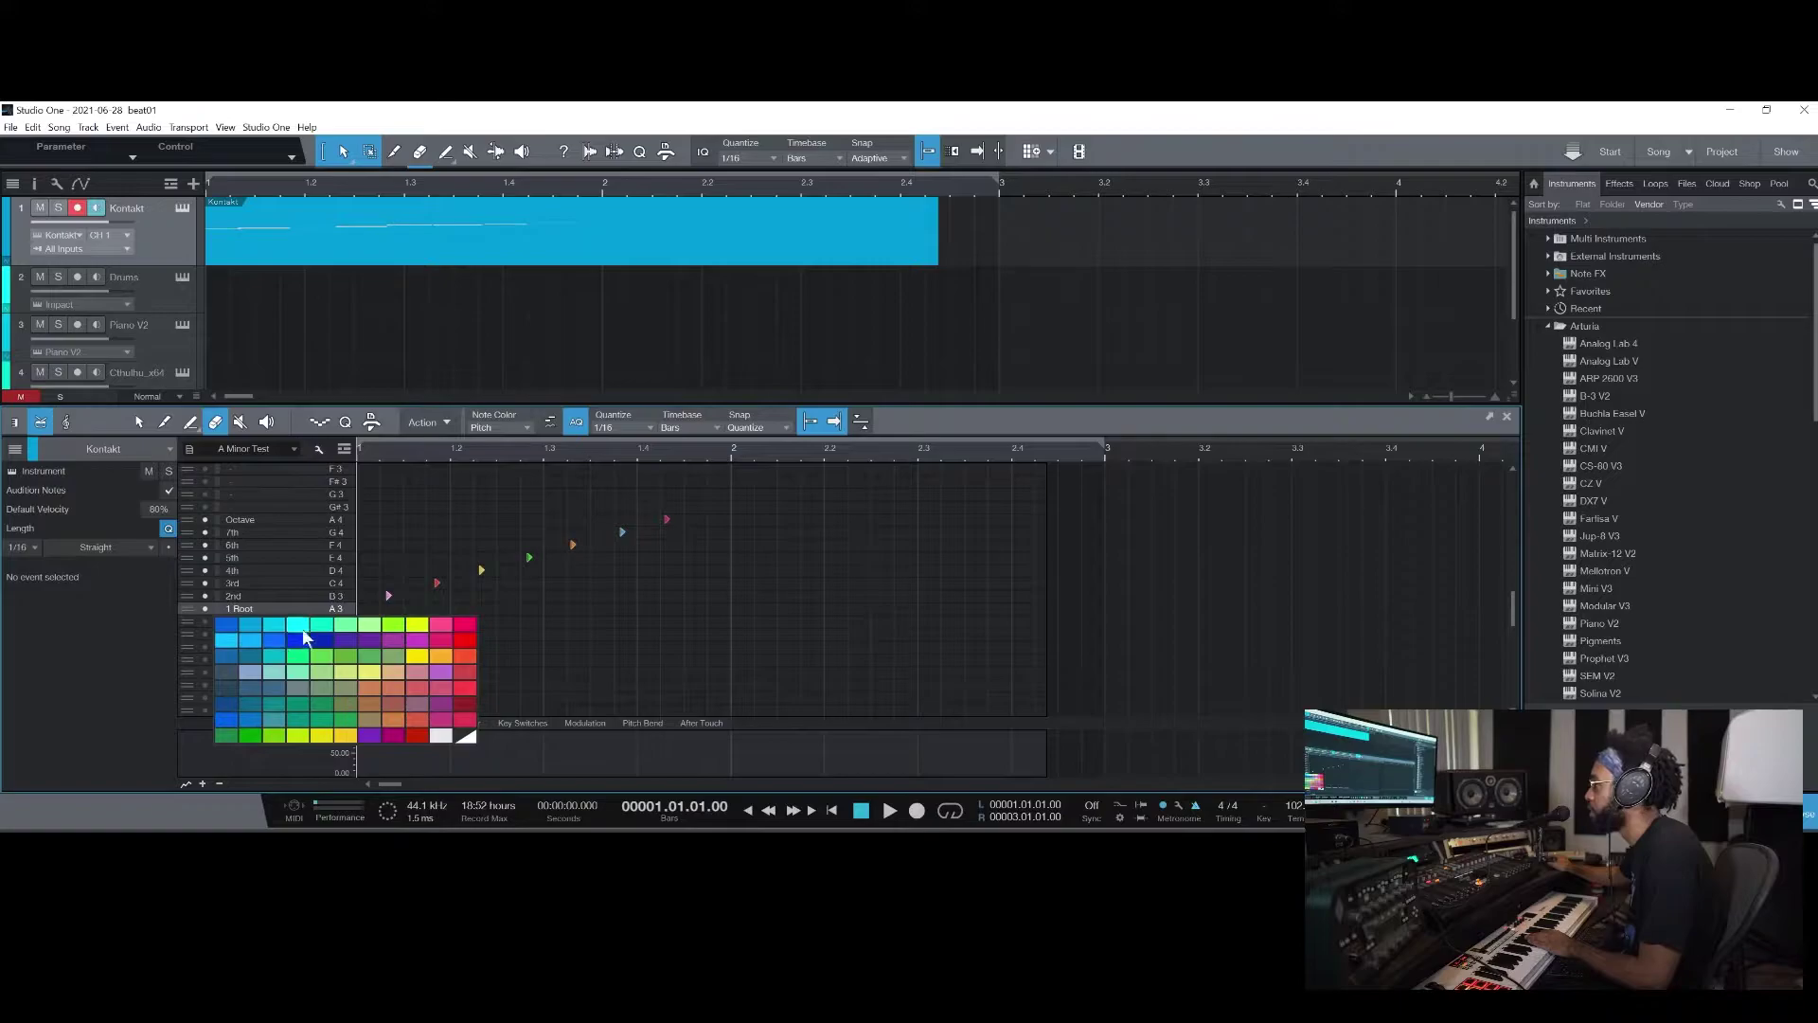
left_click(219, 585)
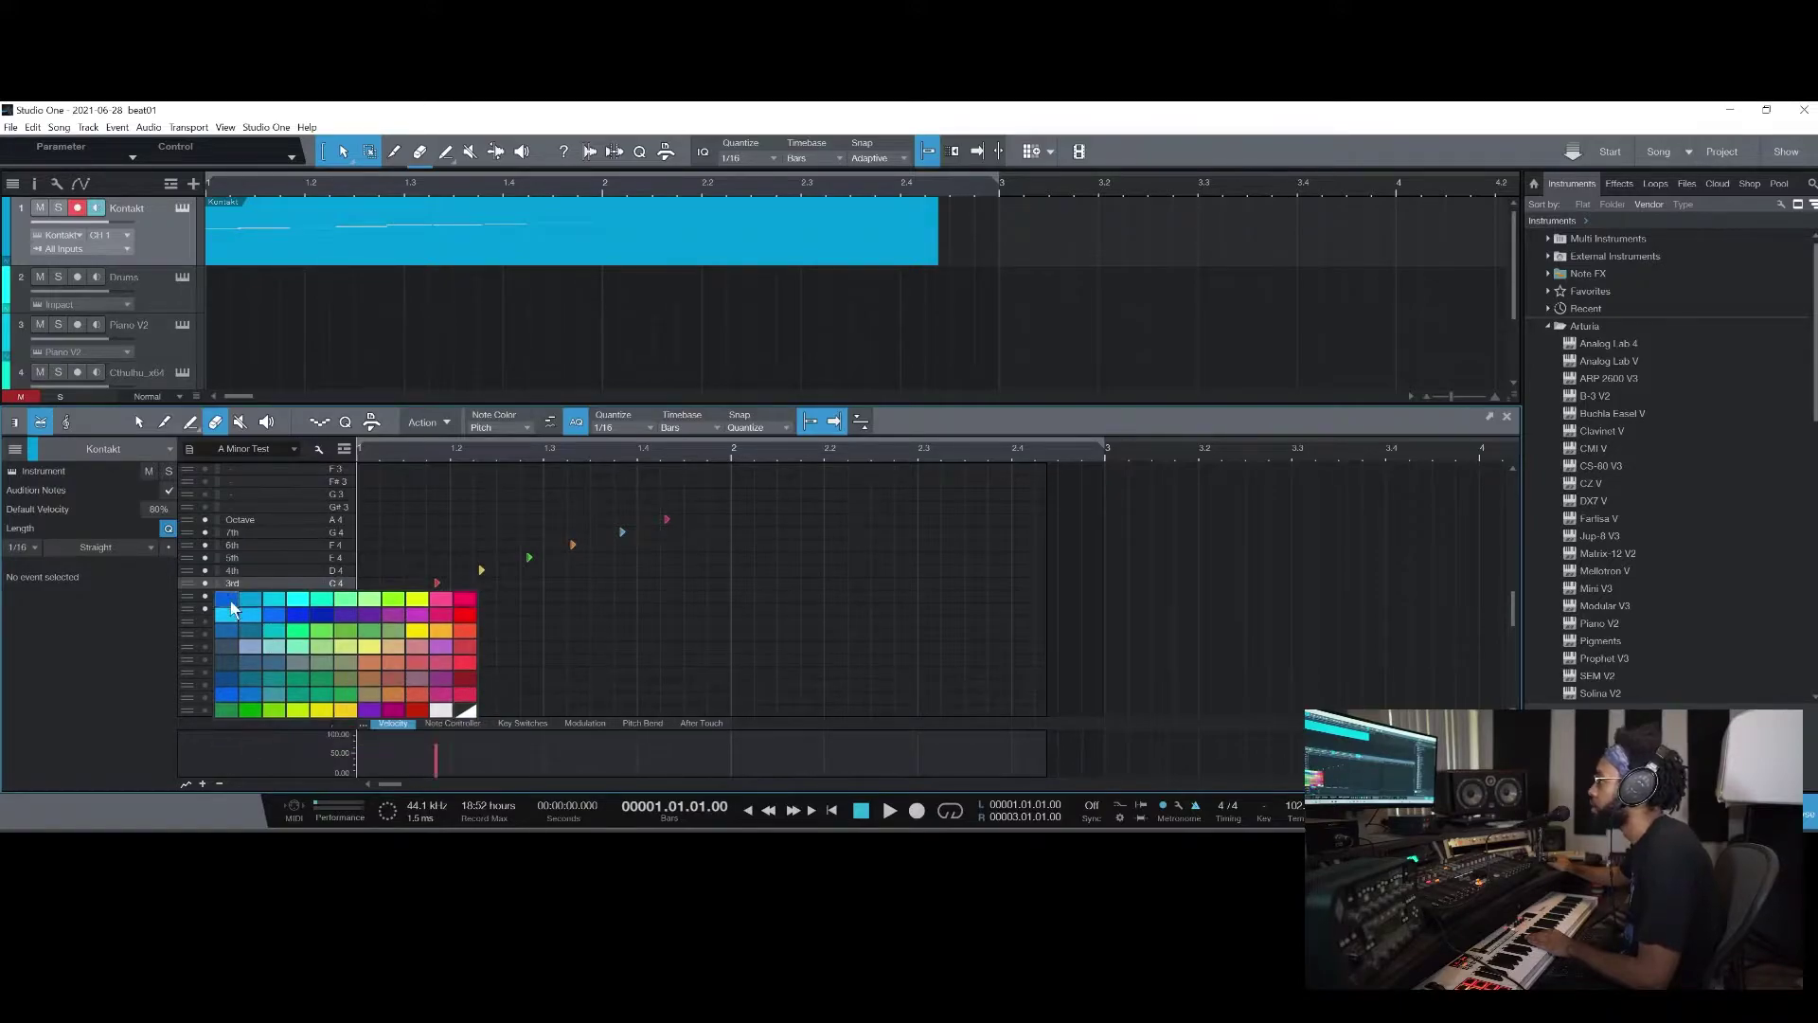
left_click(220, 556)
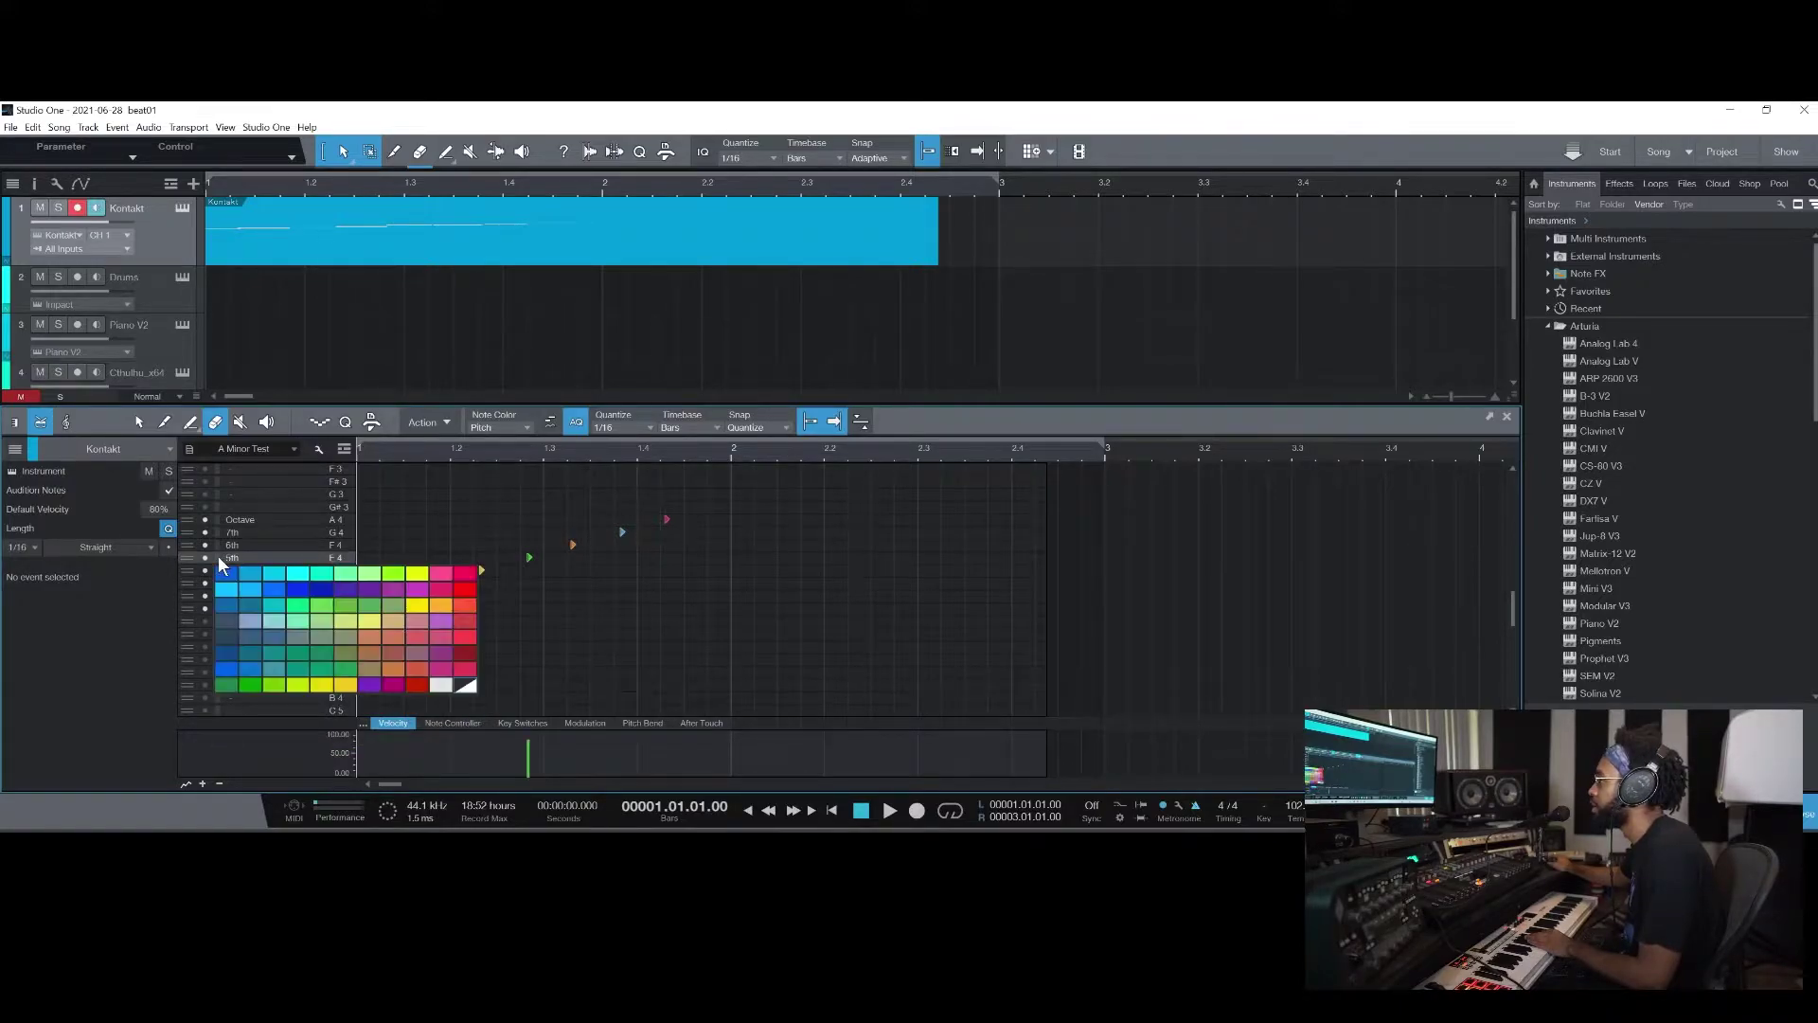
left_click(279, 593)
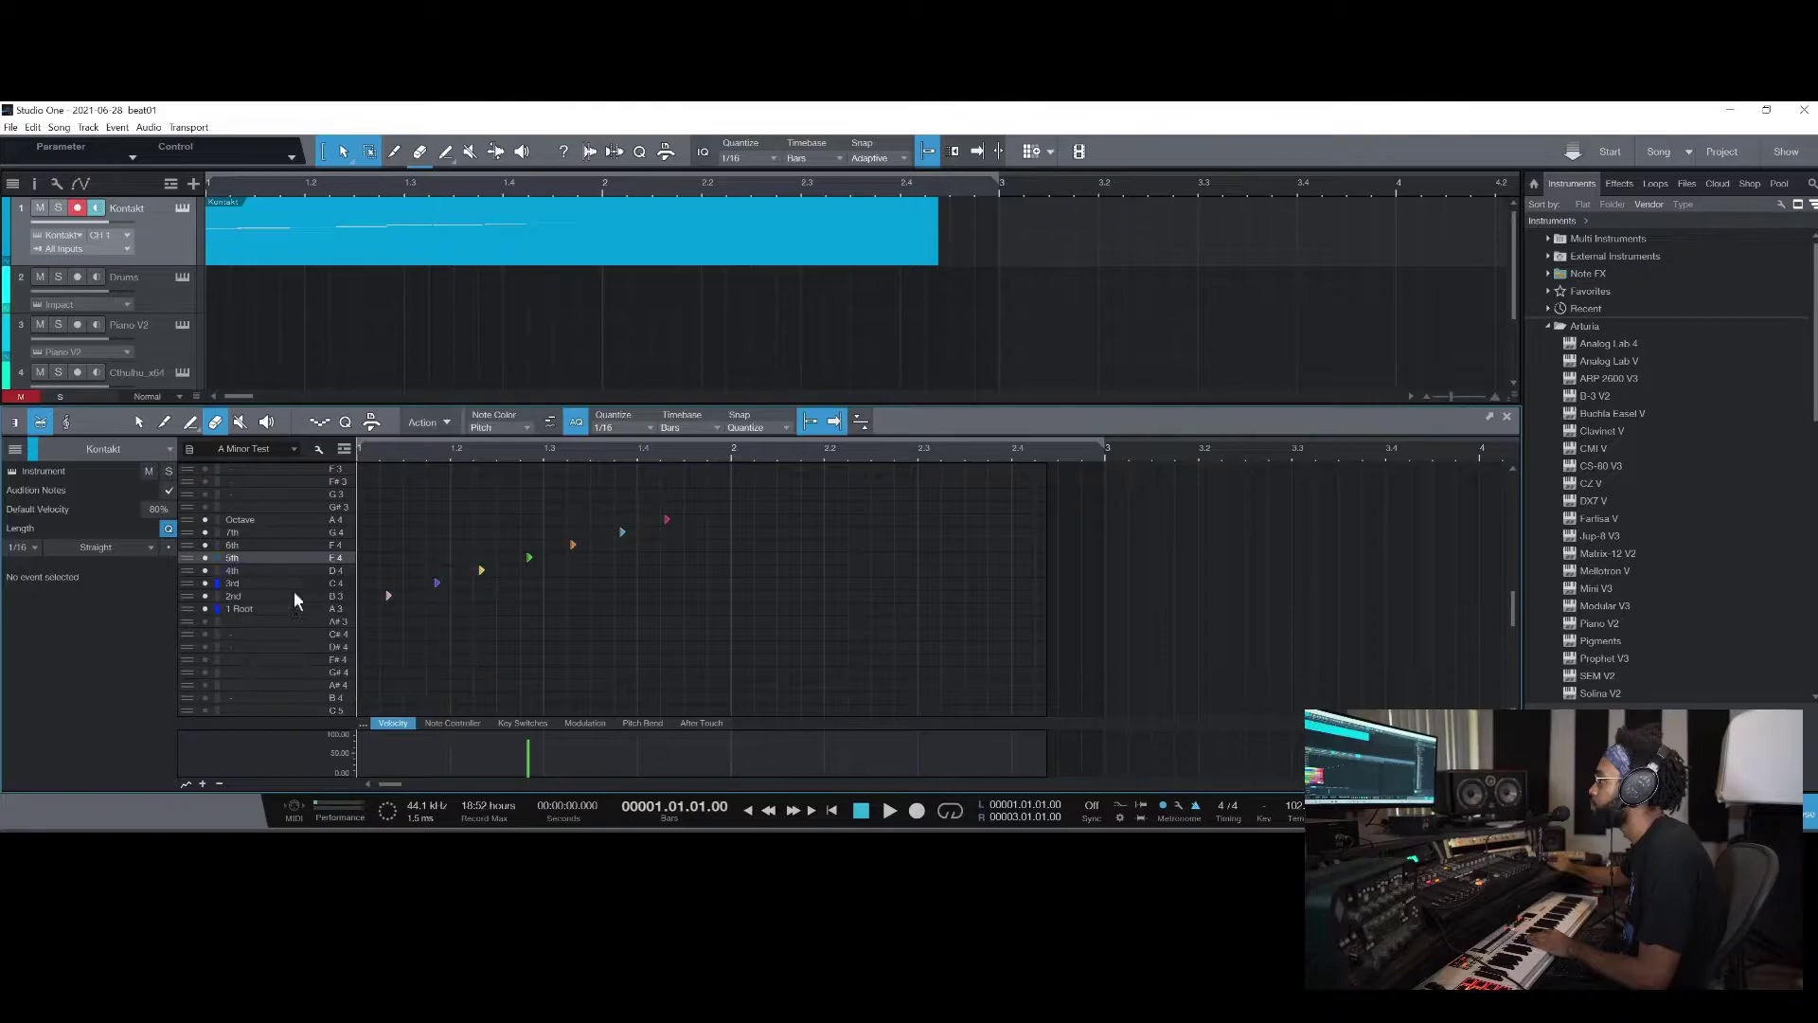
left_click(219, 530)
left_click(276, 546)
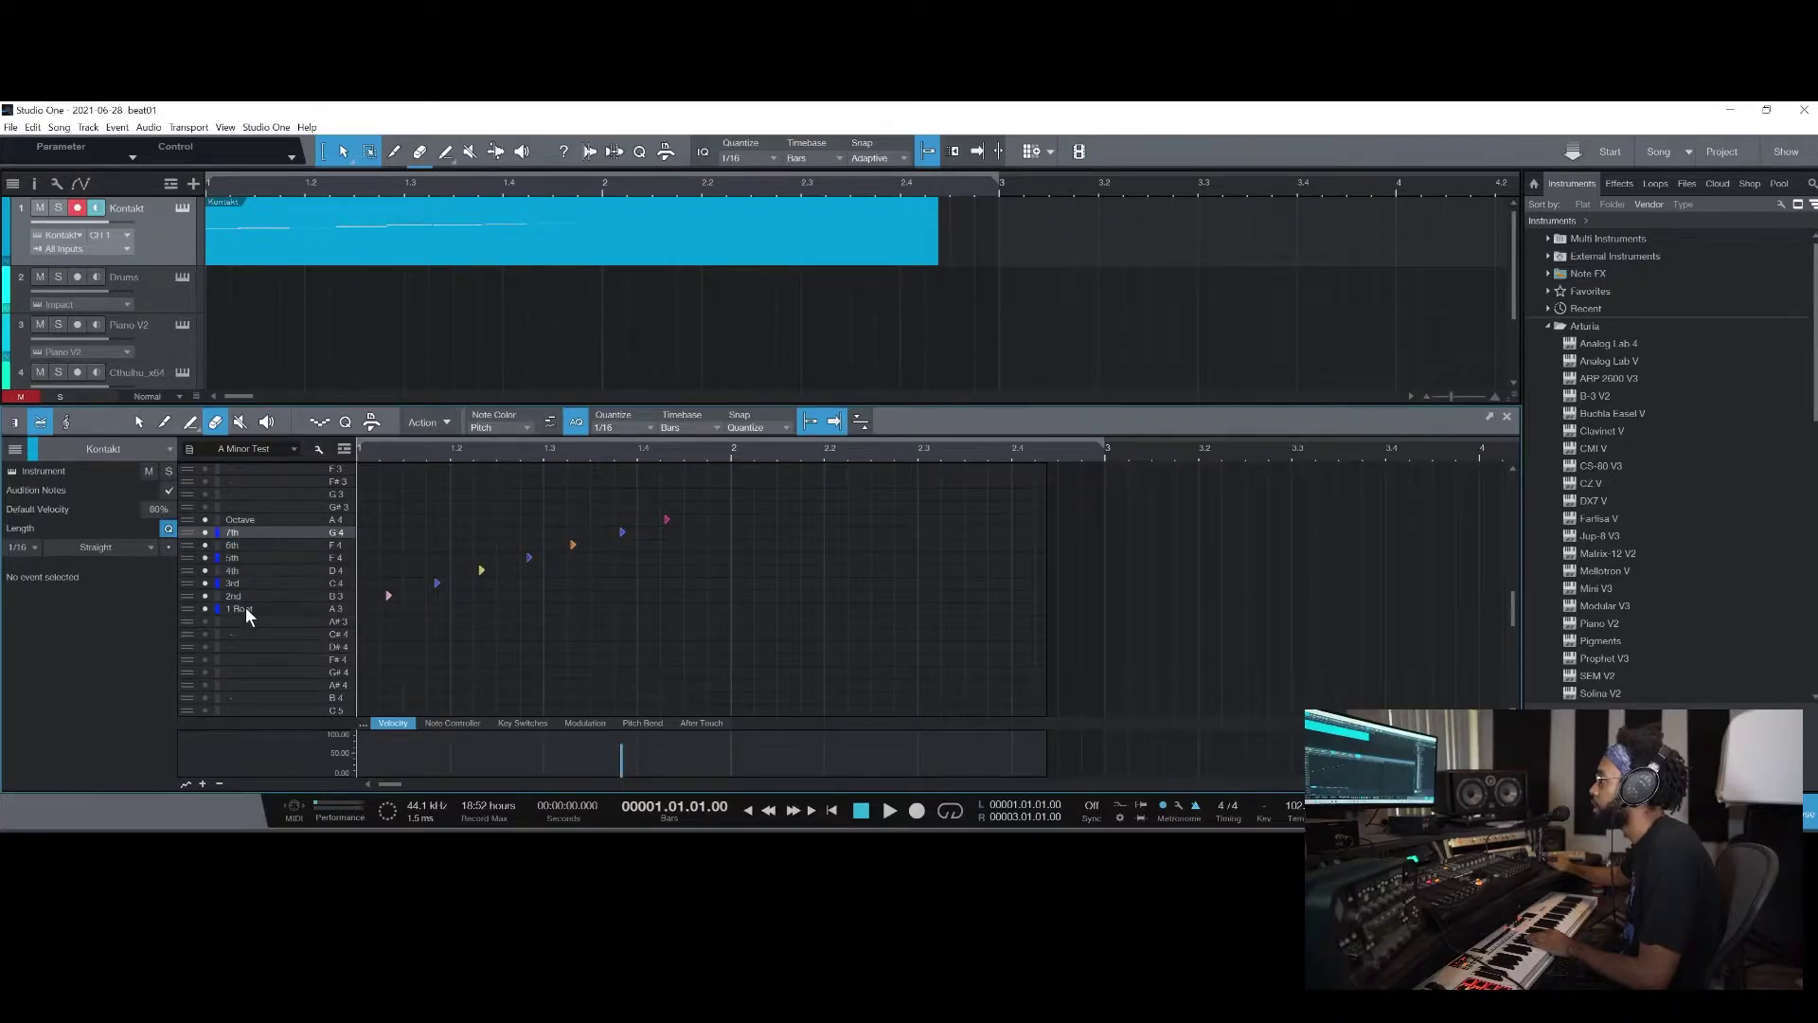
Color the 2nd, 4th and 6th rows red
left_click(217, 596)
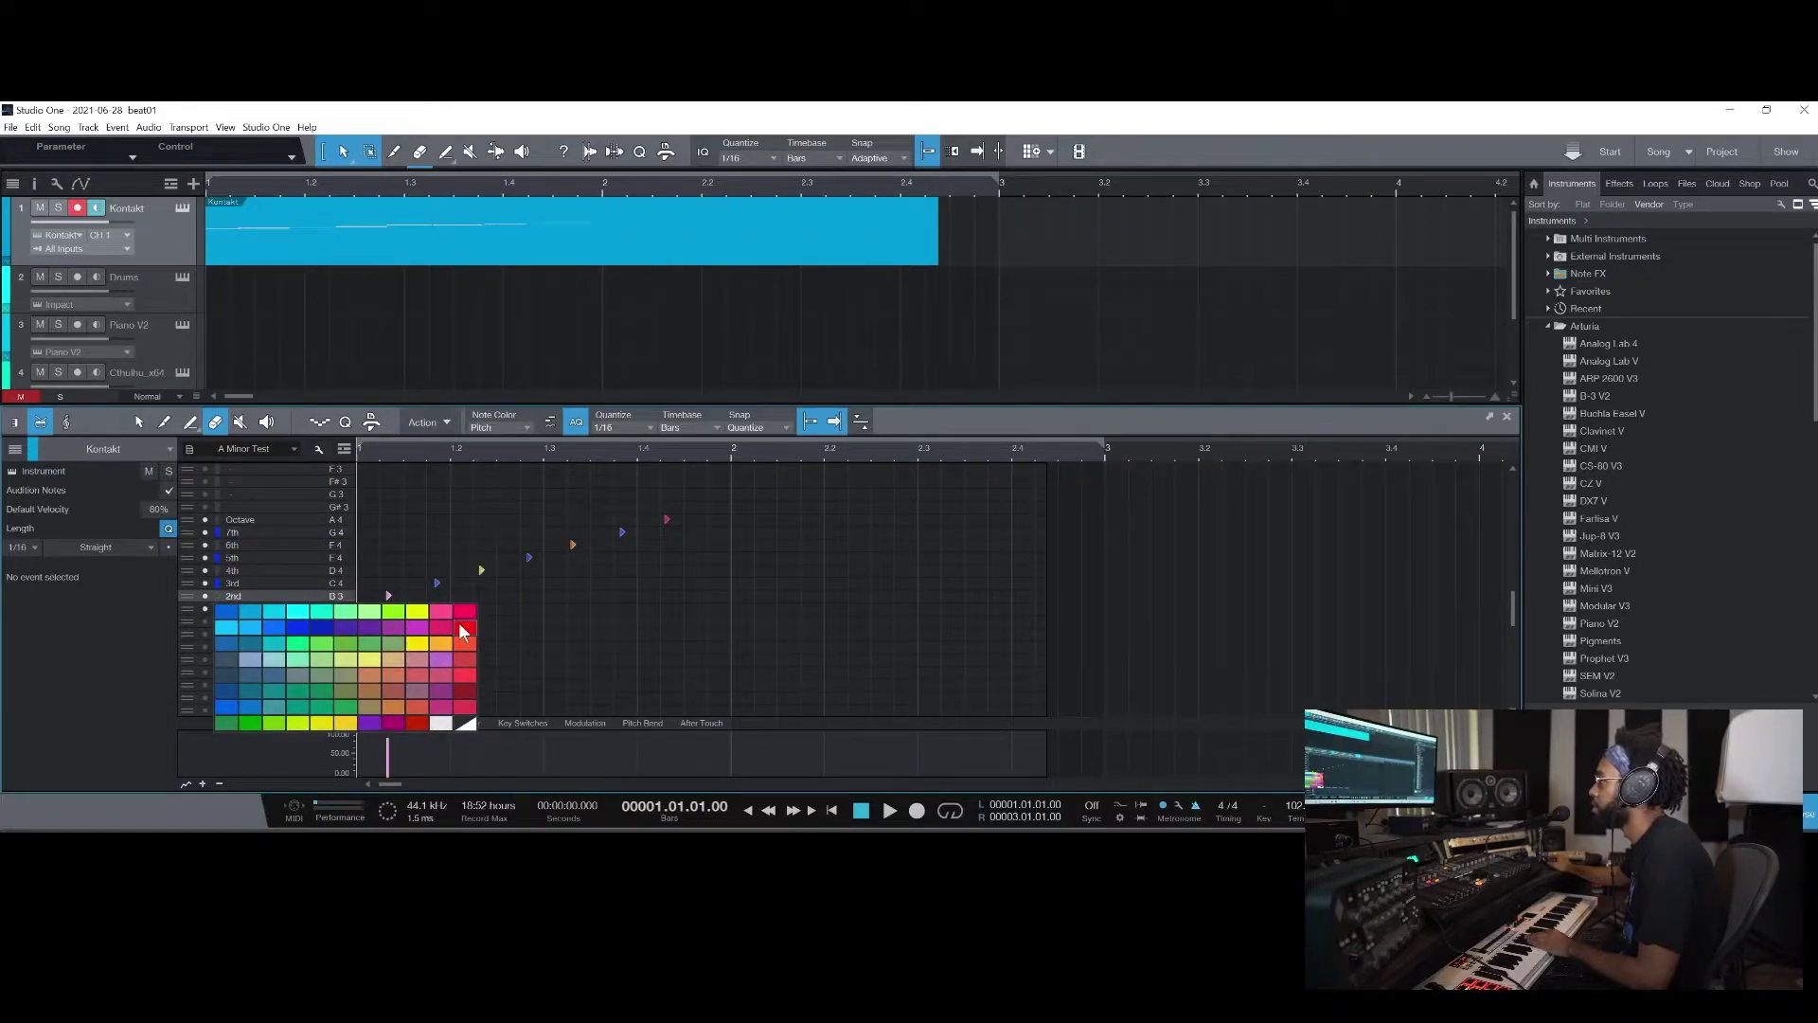
left_click(458, 624)
left_click(218, 572)
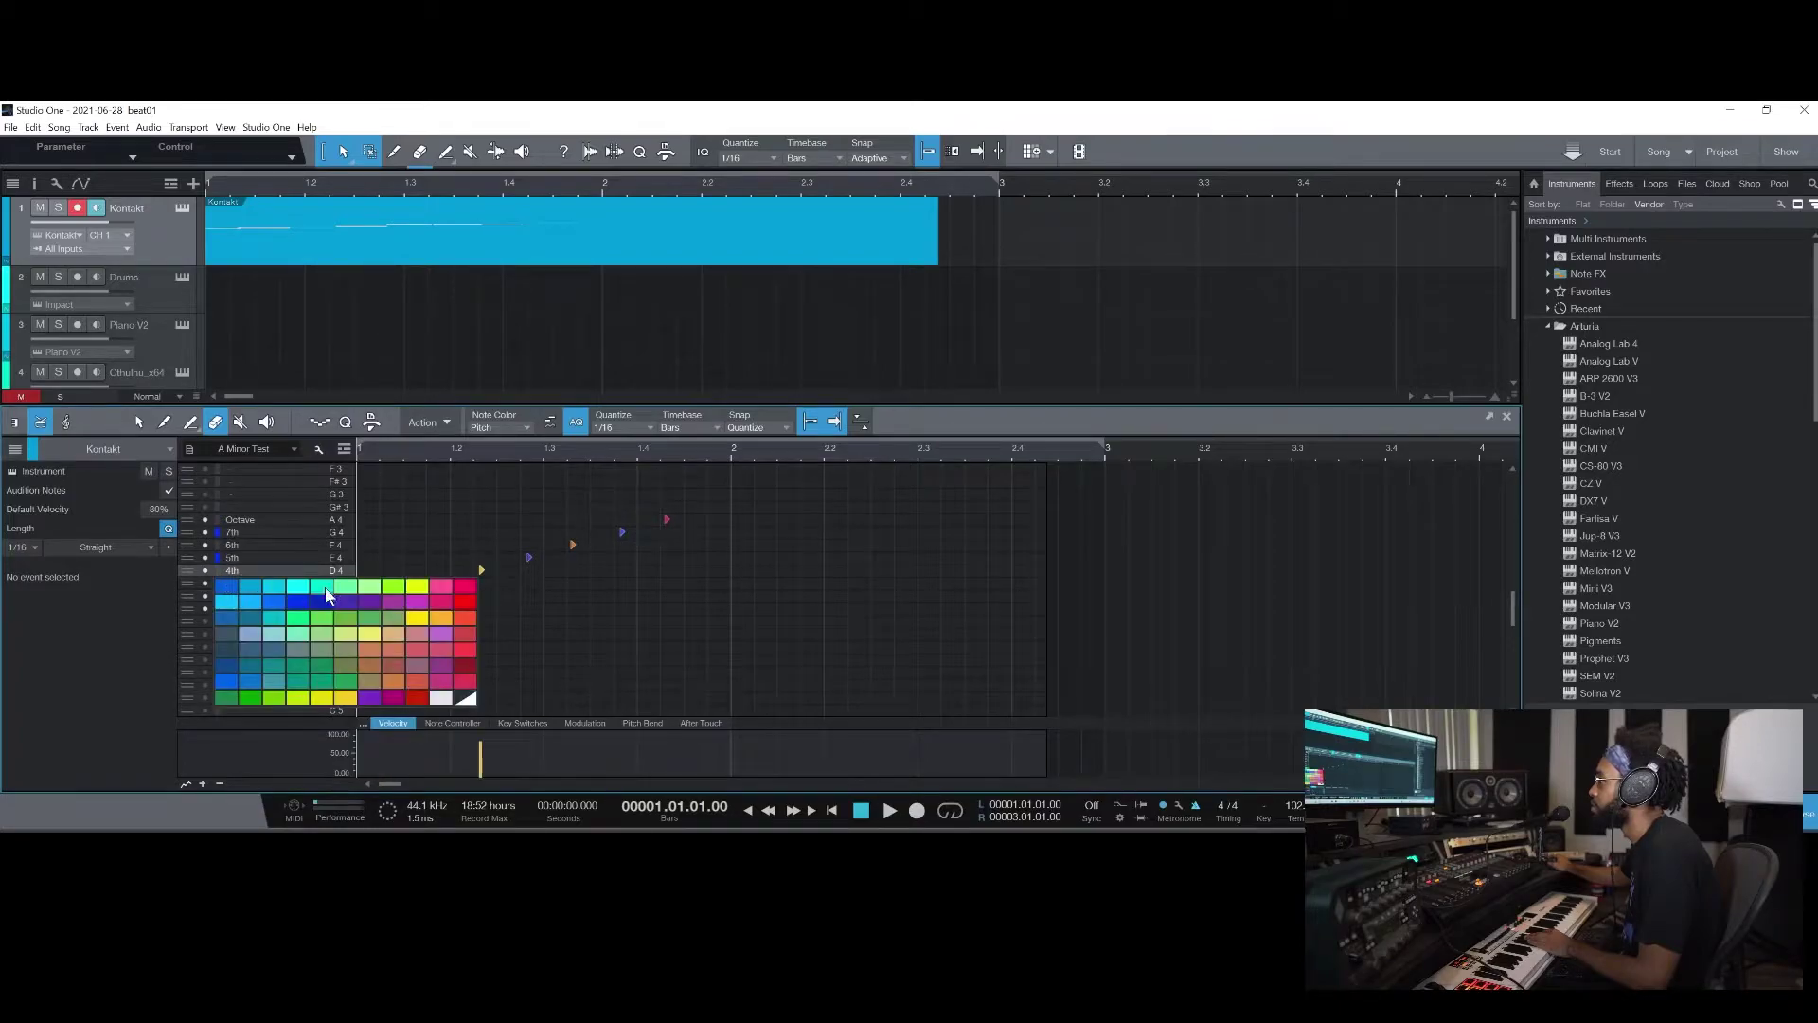
left_click(457, 615)
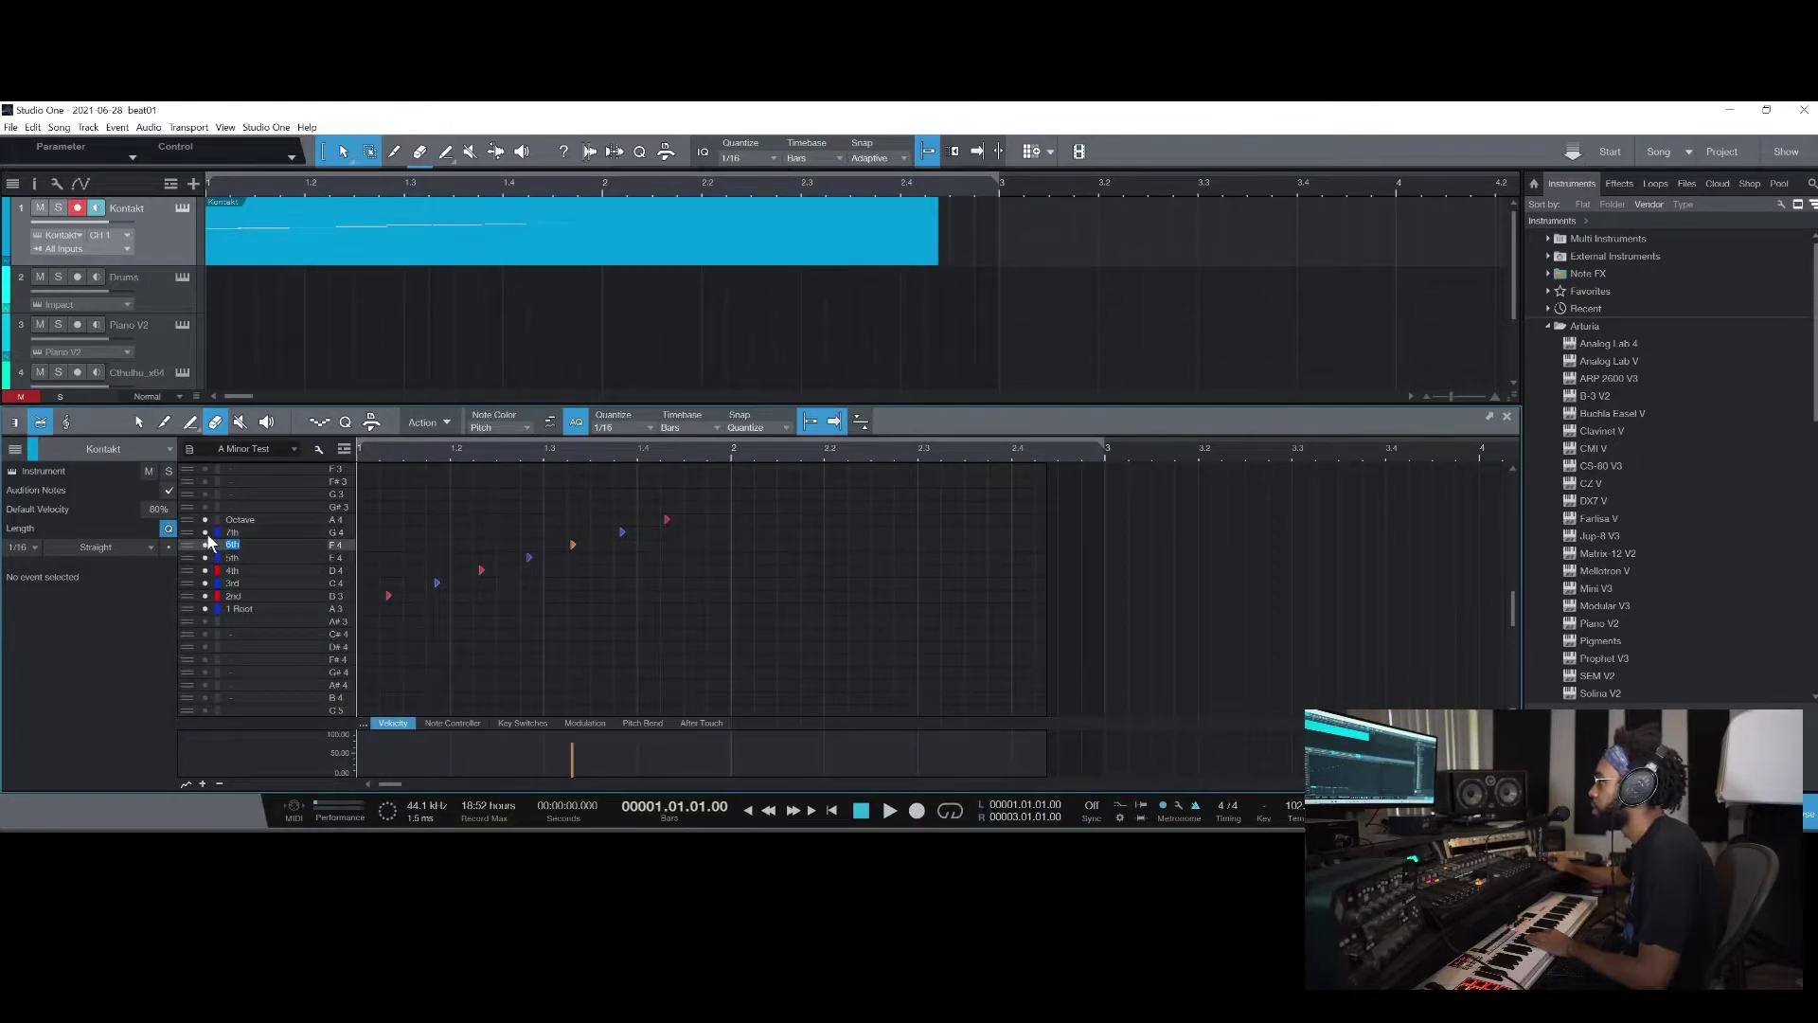
left_click(218, 545)
left_click(452, 580)
Paint a stacked Root, 3rd, 5th and 7th chord at 1.1.3, a 4th at 1.1.4 and a 5th at beat 1.2
left_click(408, 532)
left_click(408, 544)
left_click(407, 545)
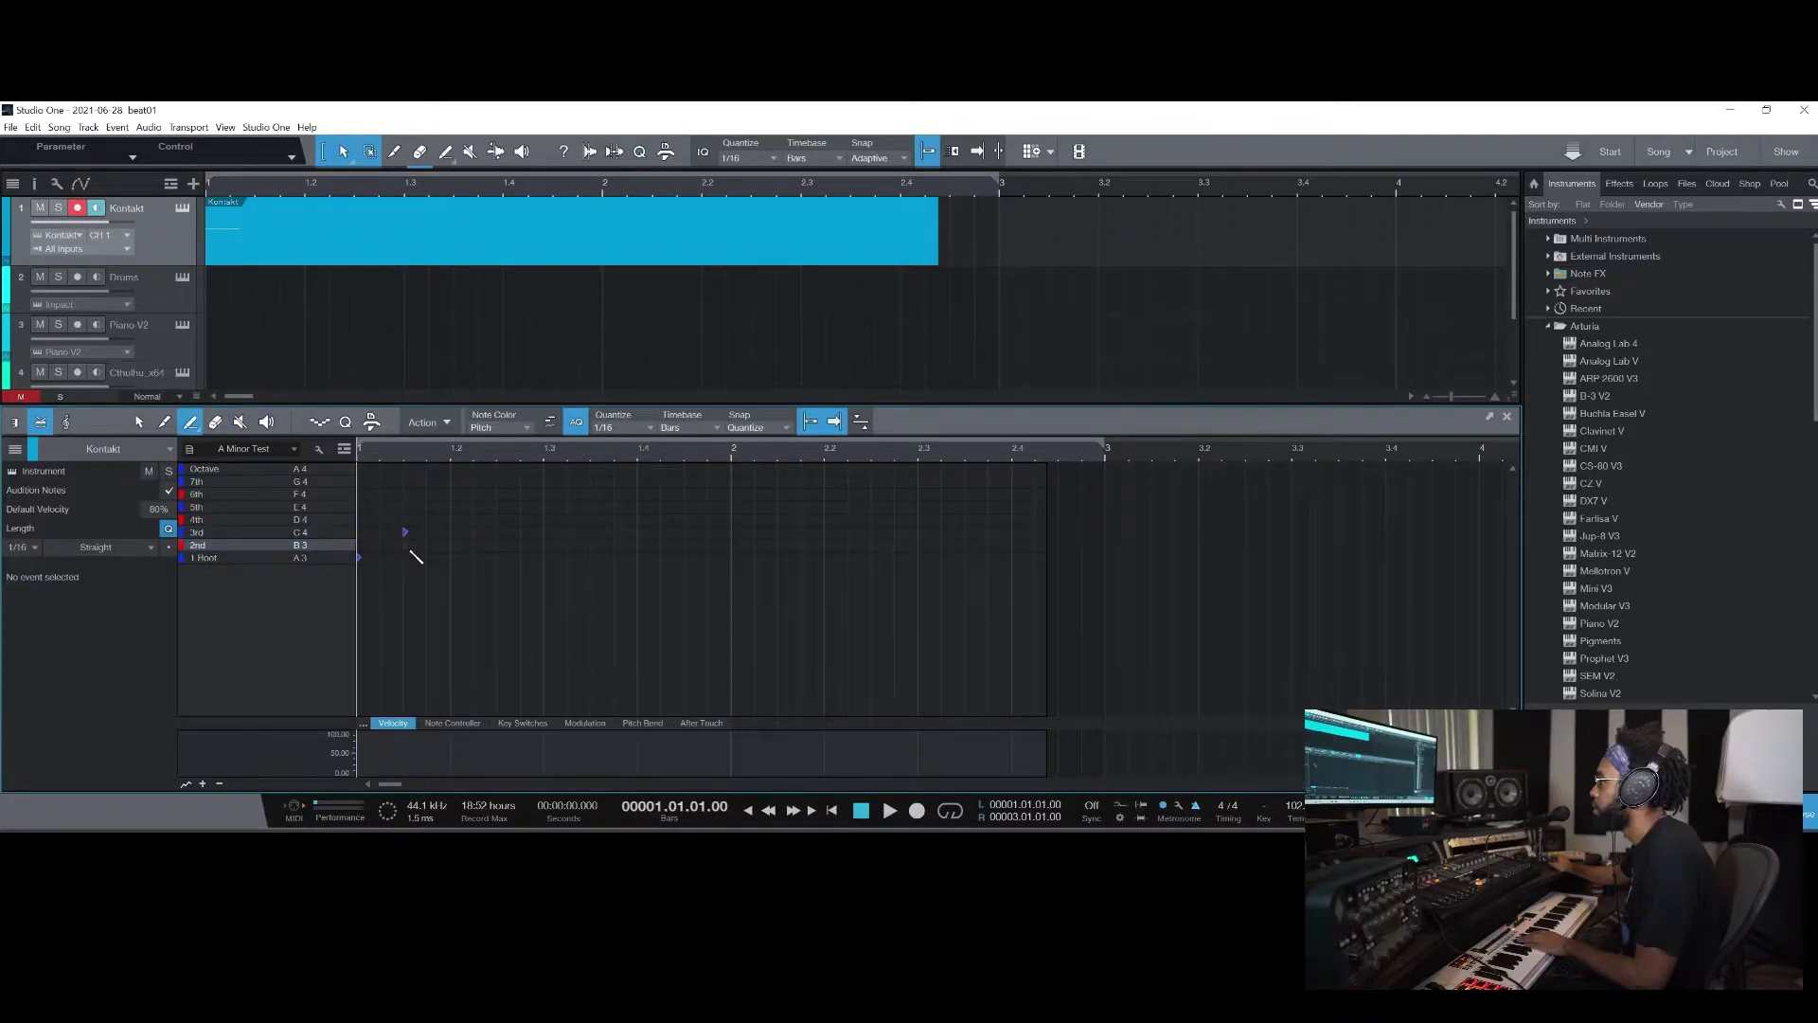
left_click(408, 558)
left_click(407, 507)
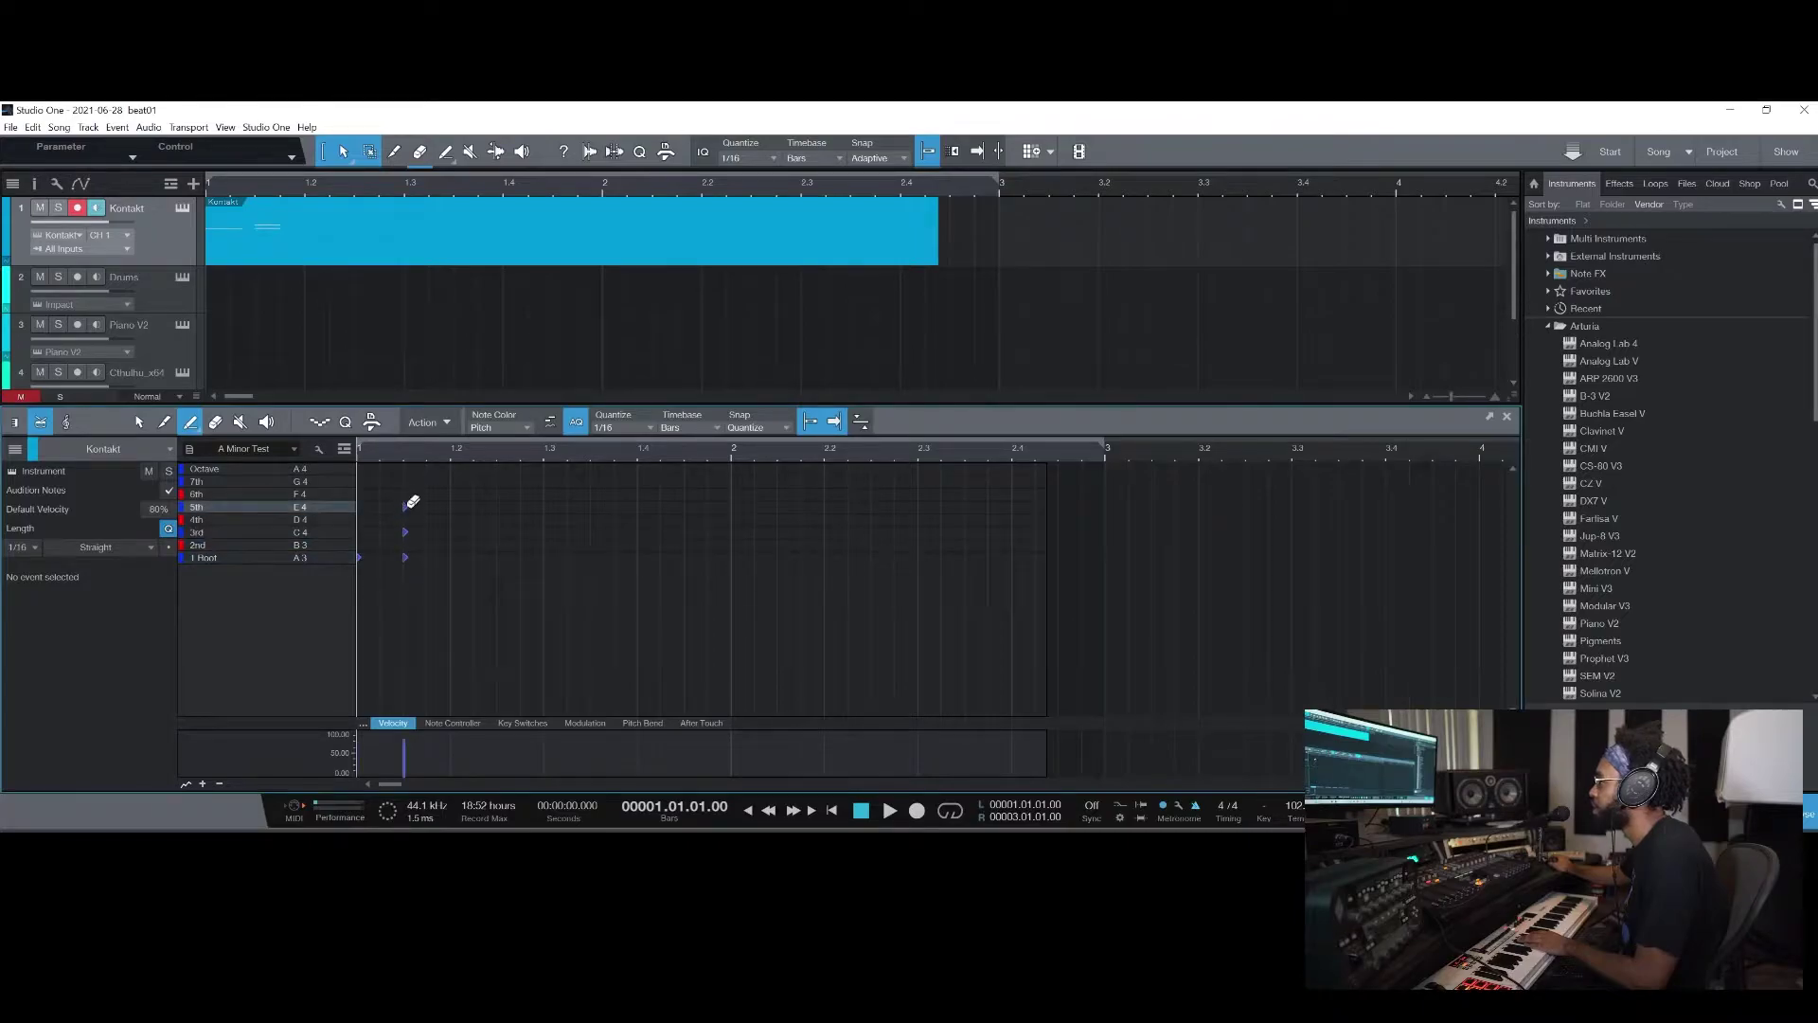
left_click(412, 481)
left_click(432, 519)
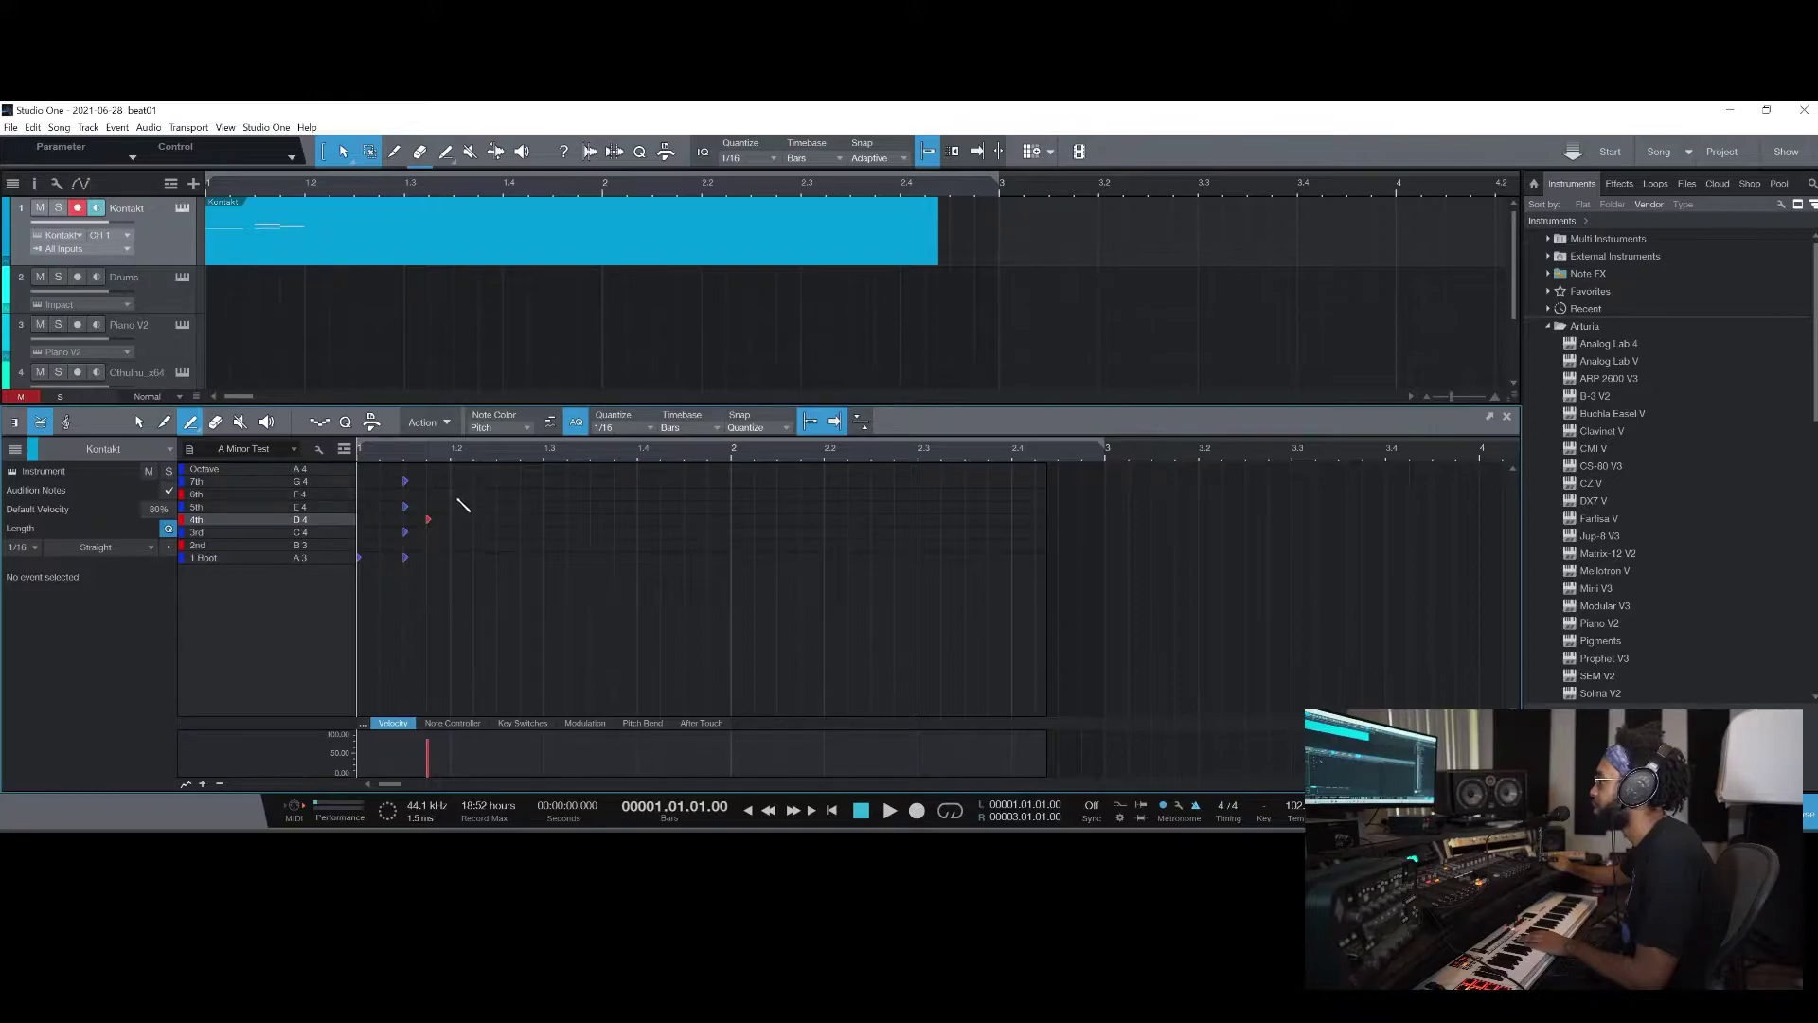
left_click(453, 494)
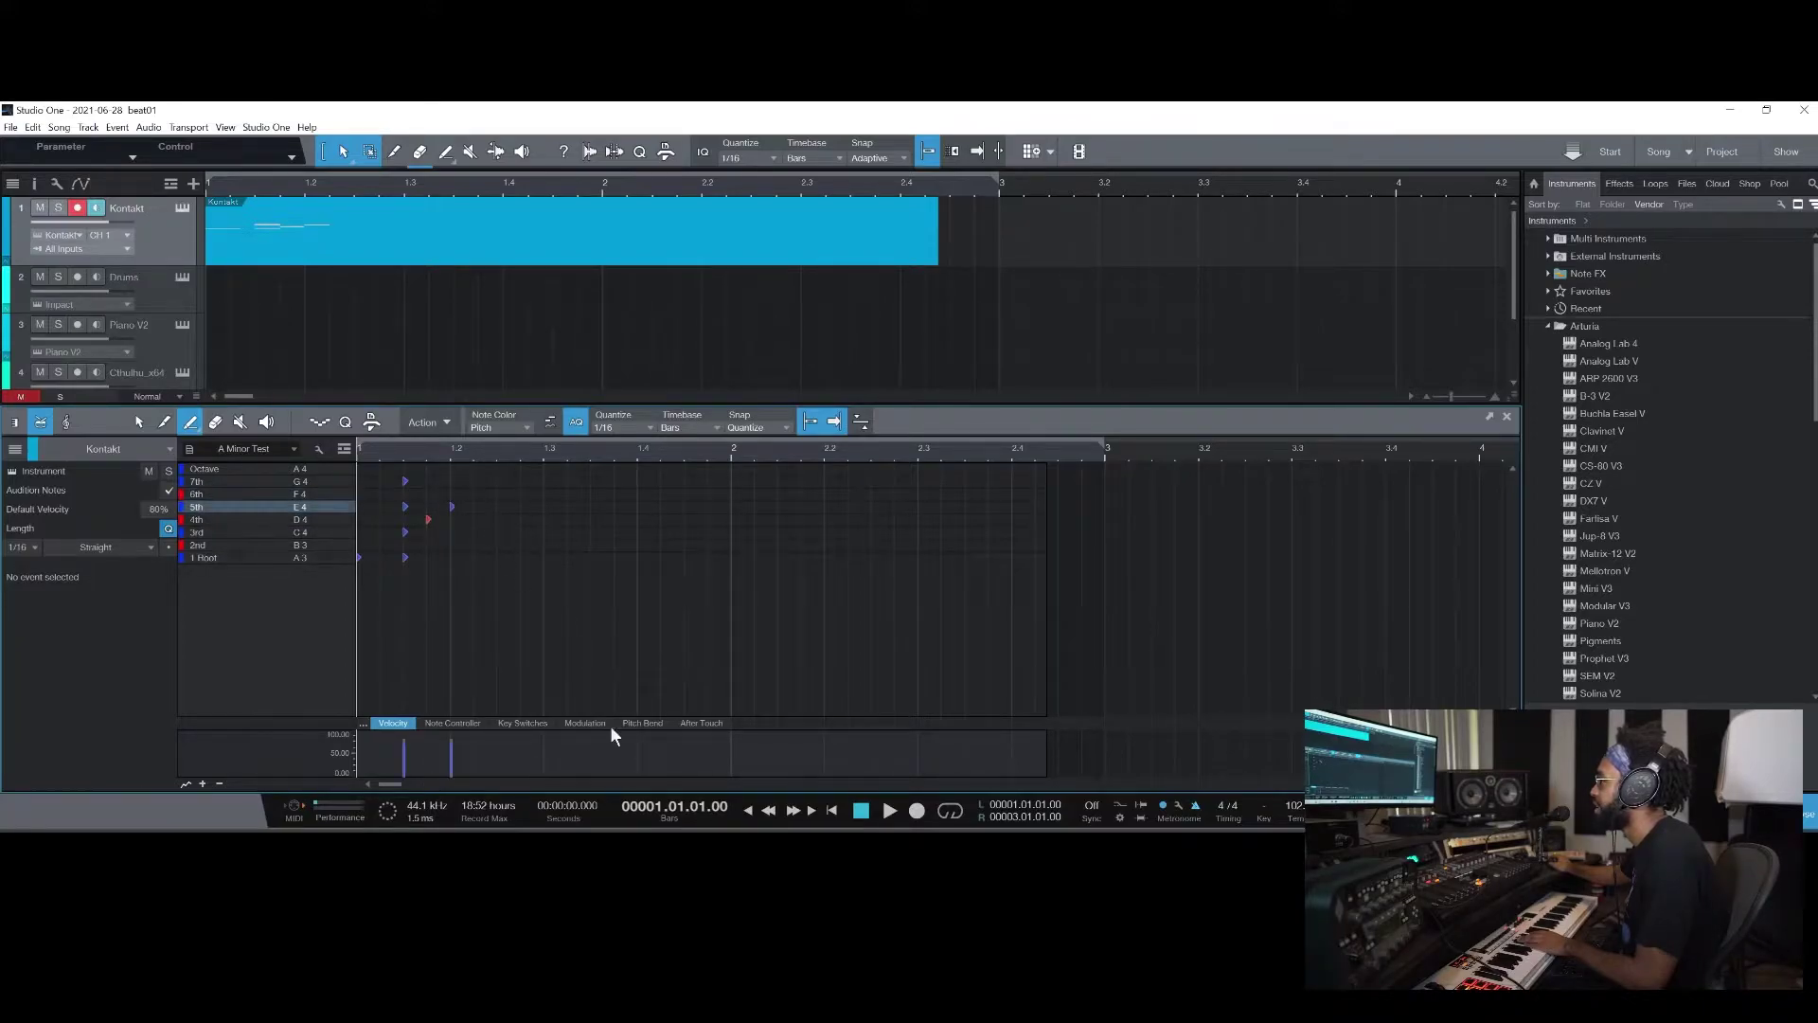
Return to the song start and play back the painted pattern
left_click(829, 808)
left_click(826, 807)
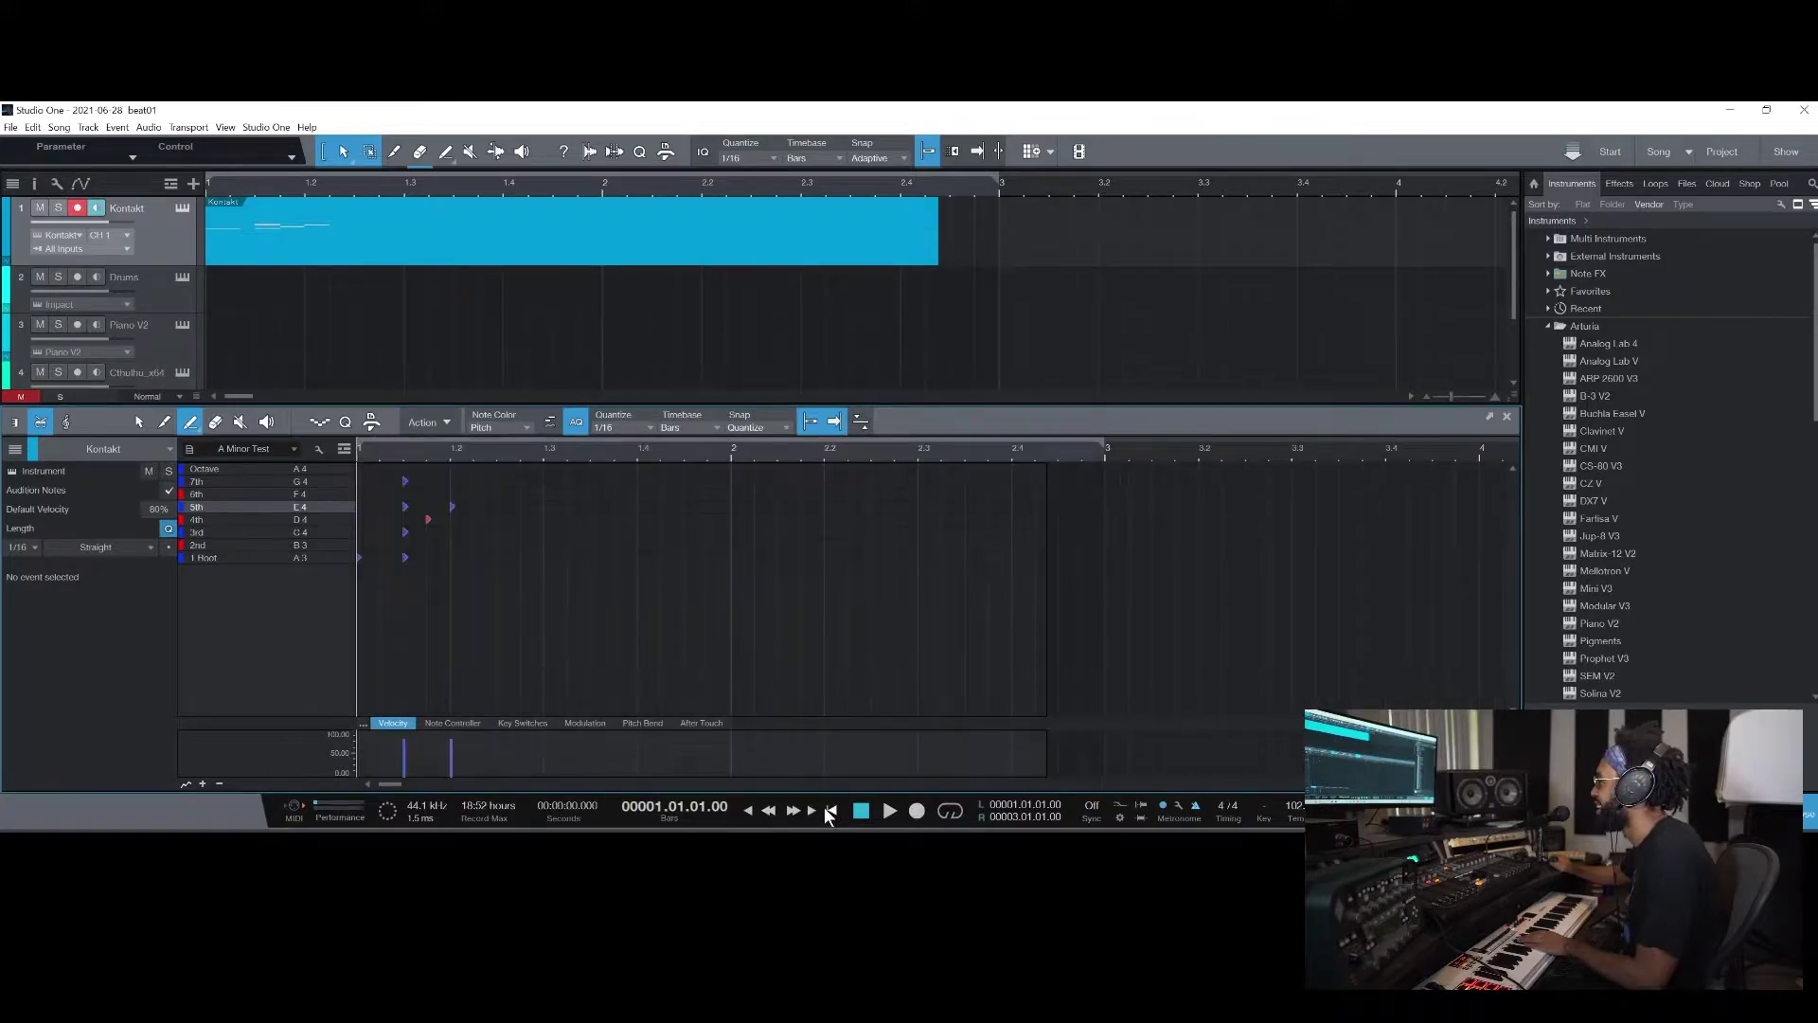
left_click(888, 811)
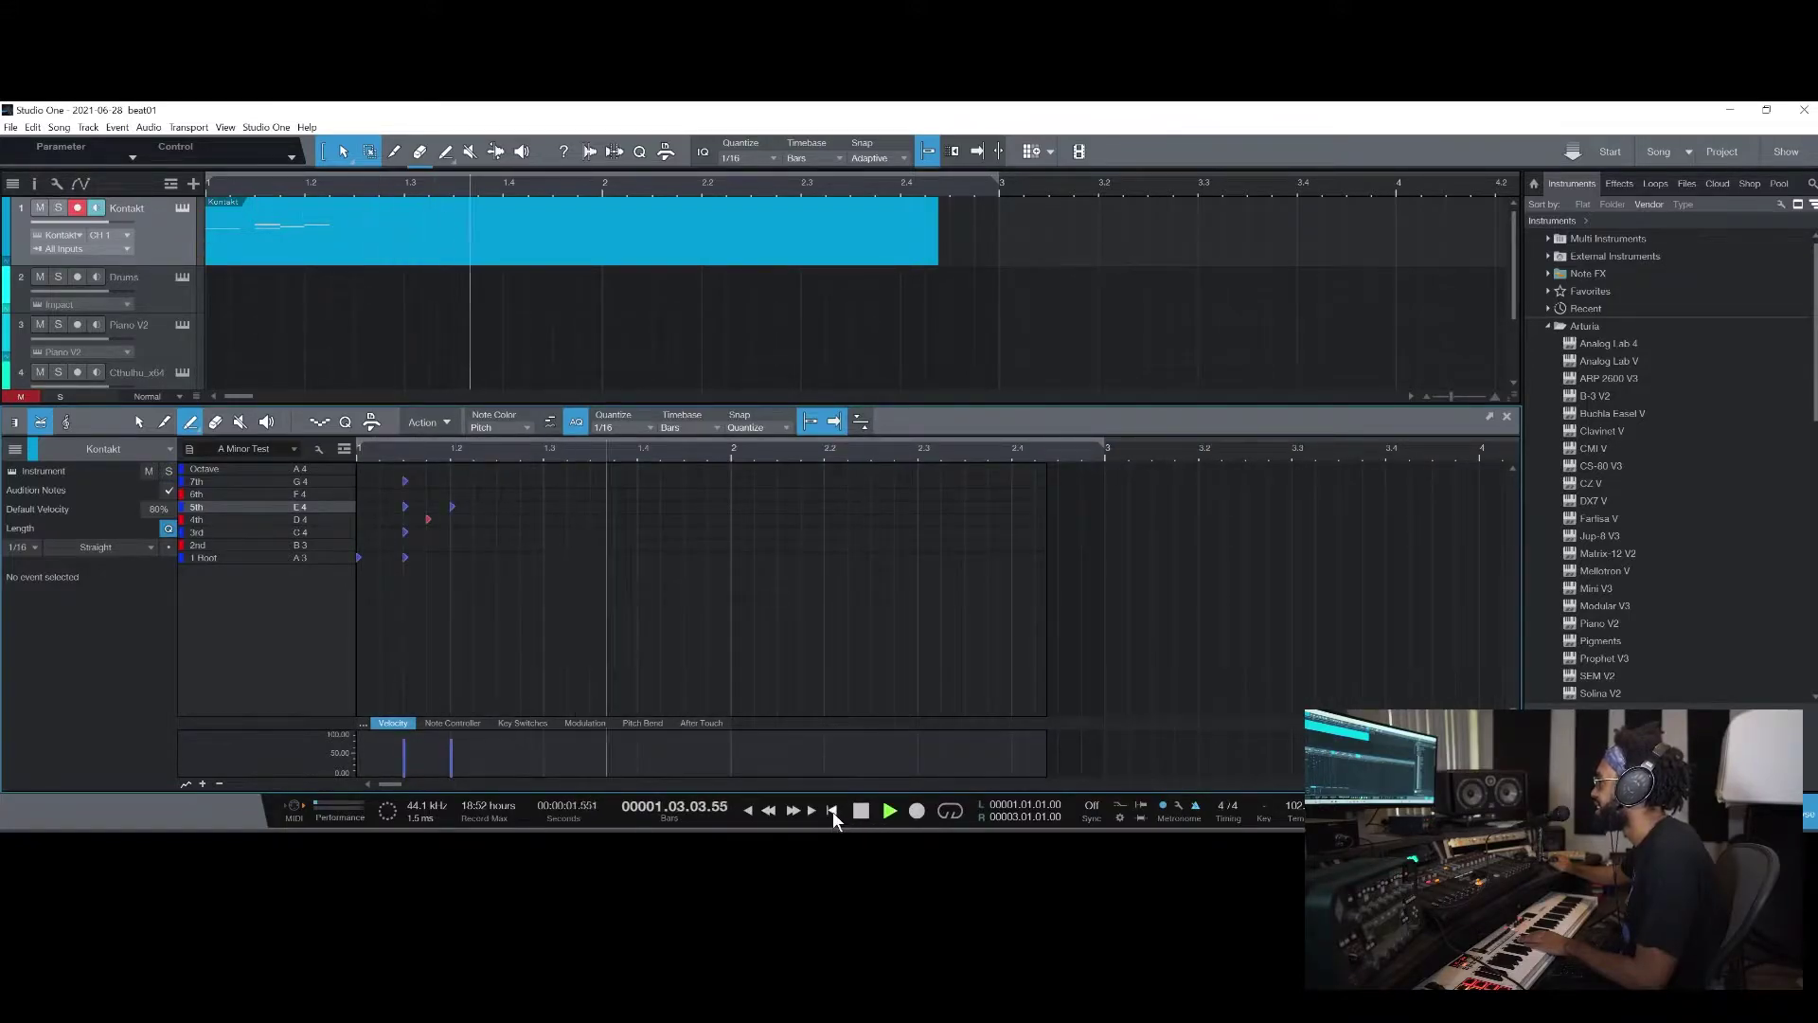
Paint a 4th at 1.2.4 and a Root, 3rd and Octave chord at 1.3, with playback looping over the two bars
left_click(521, 519)
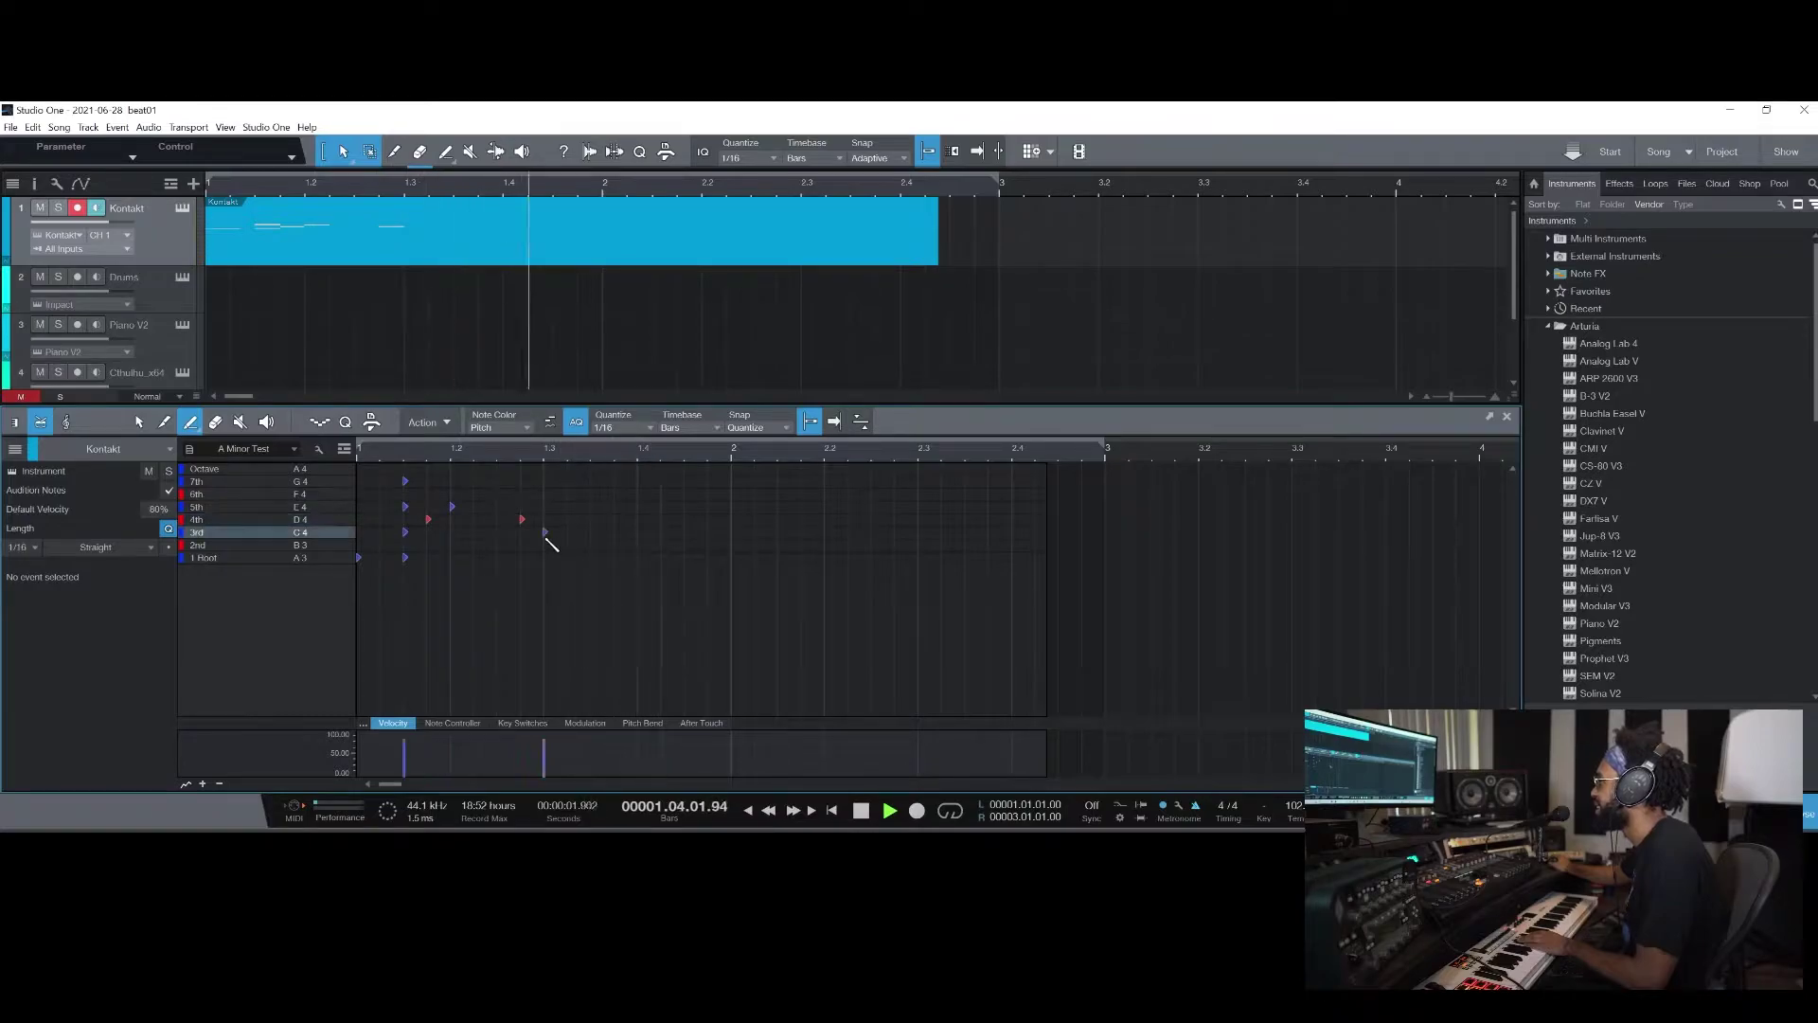
left_click(549, 519)
left_click(832, 810)
left_click(950, 810)
left_click_drag(547, 519, 546, 533)
left_click(547, 557)
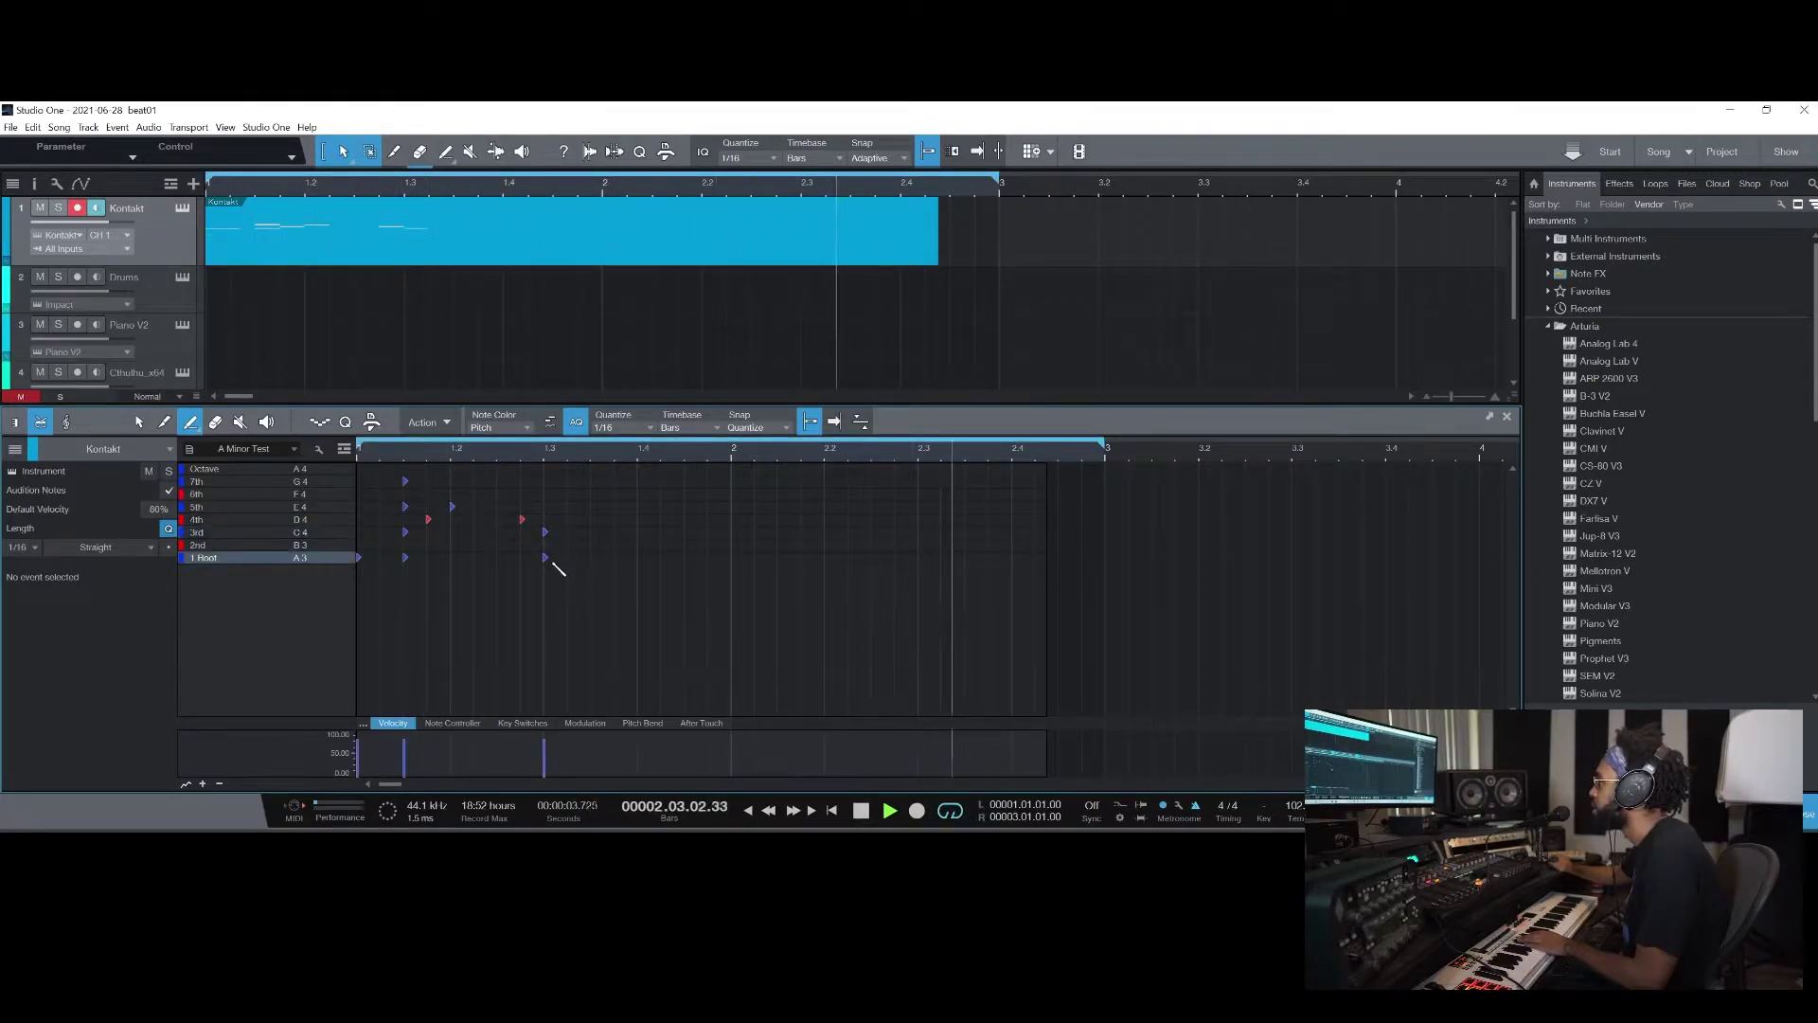
left_click(545, 467)
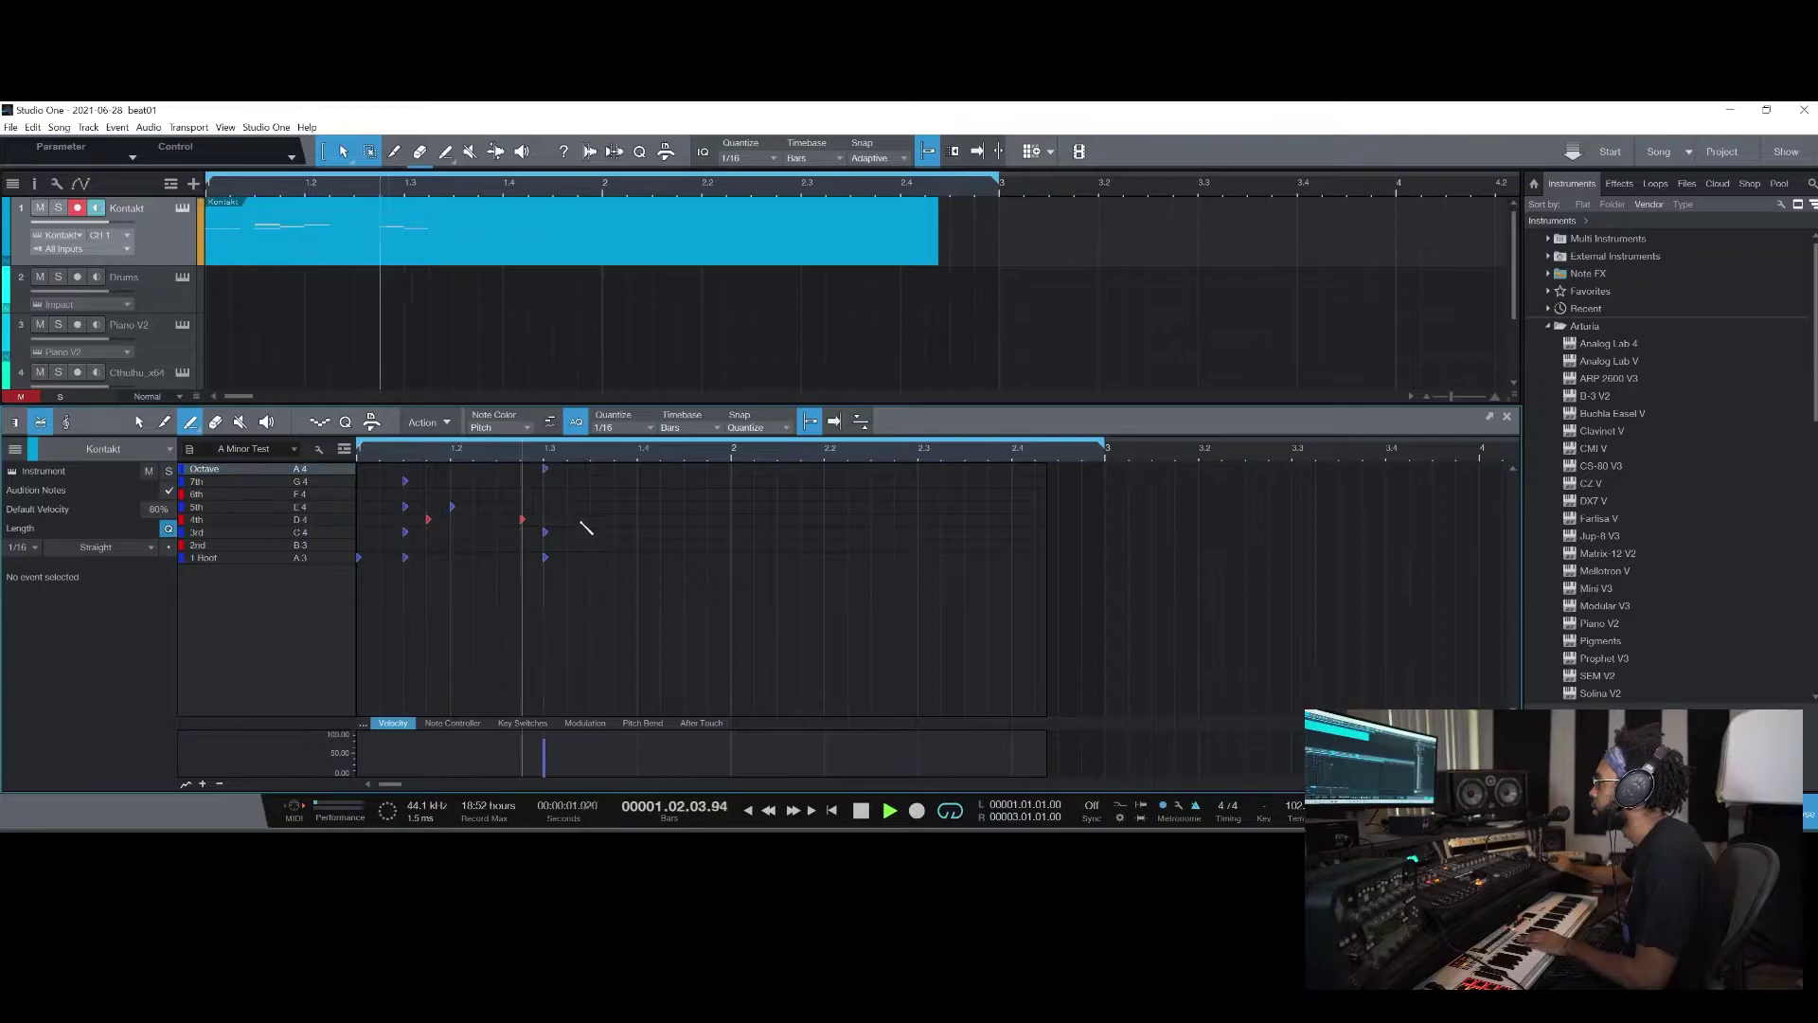
Paint a 4th at 1.3.3, a 6th at 1.3.4, a 5th at 1.4, and a 7th with a 4th at 1.4.4
left_click(594, 519)
left_click(617, 494)
left_click(641, 506)
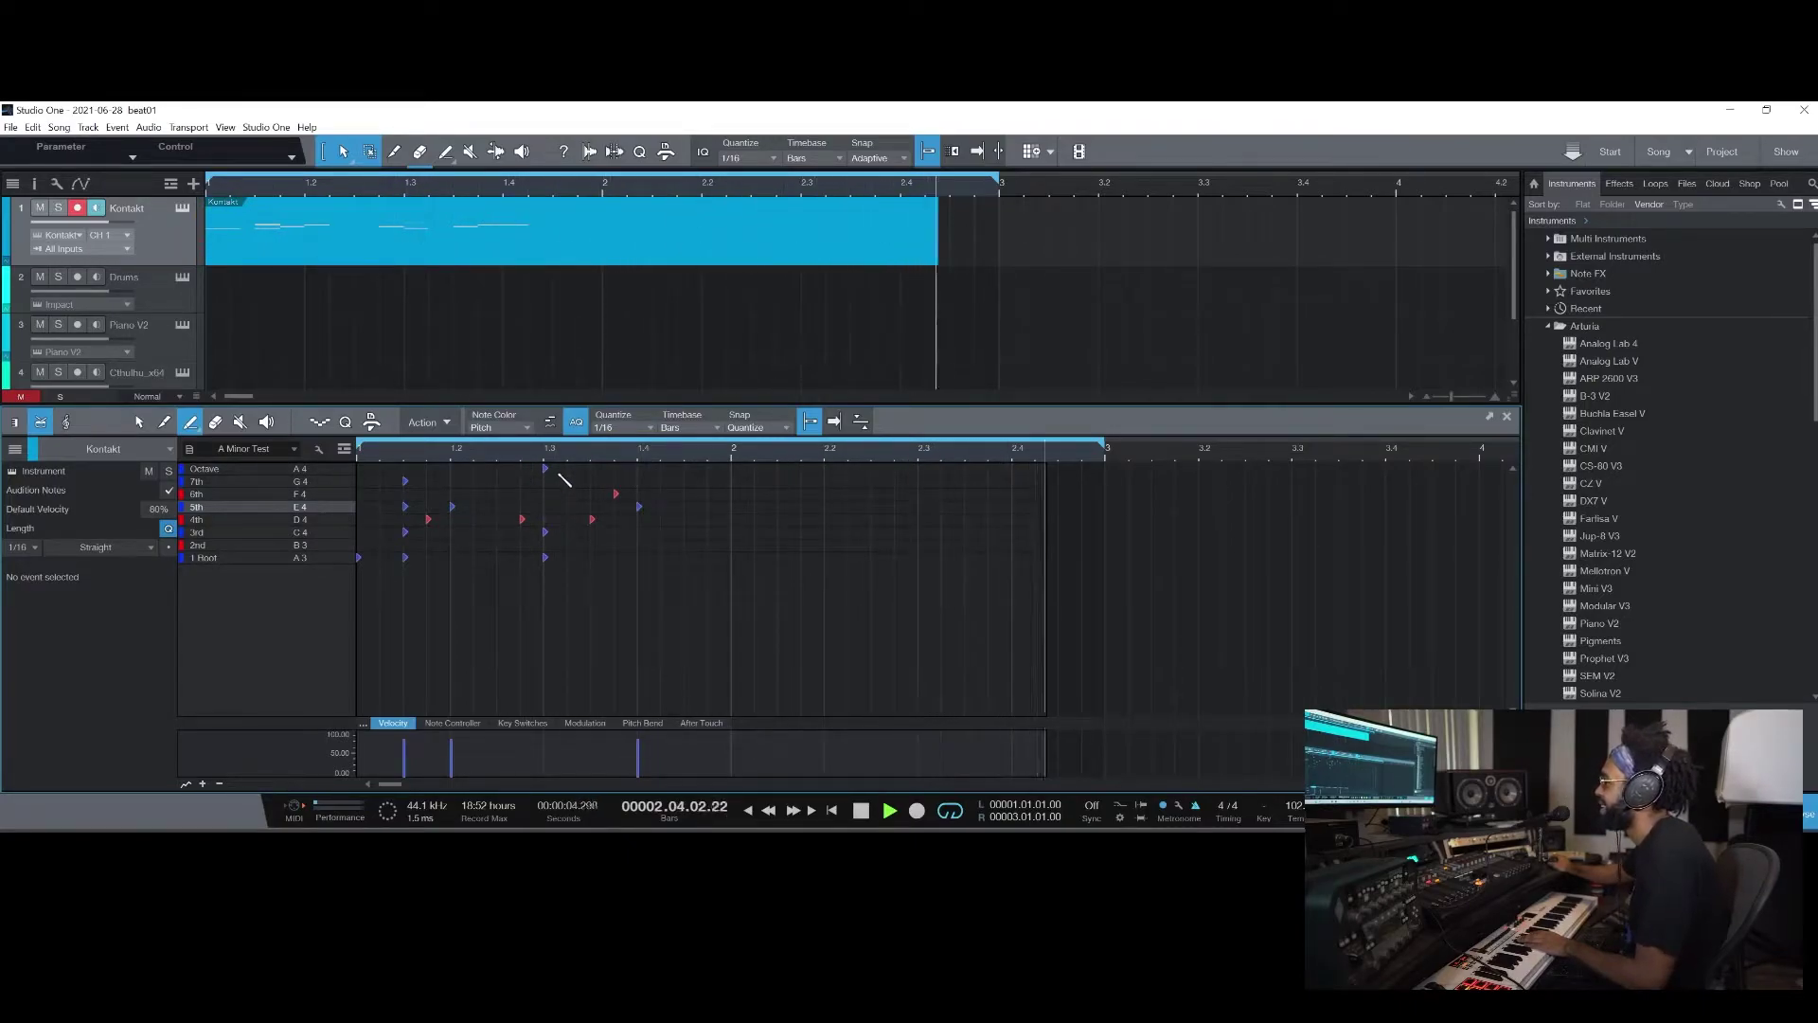
left_click(705, 482)
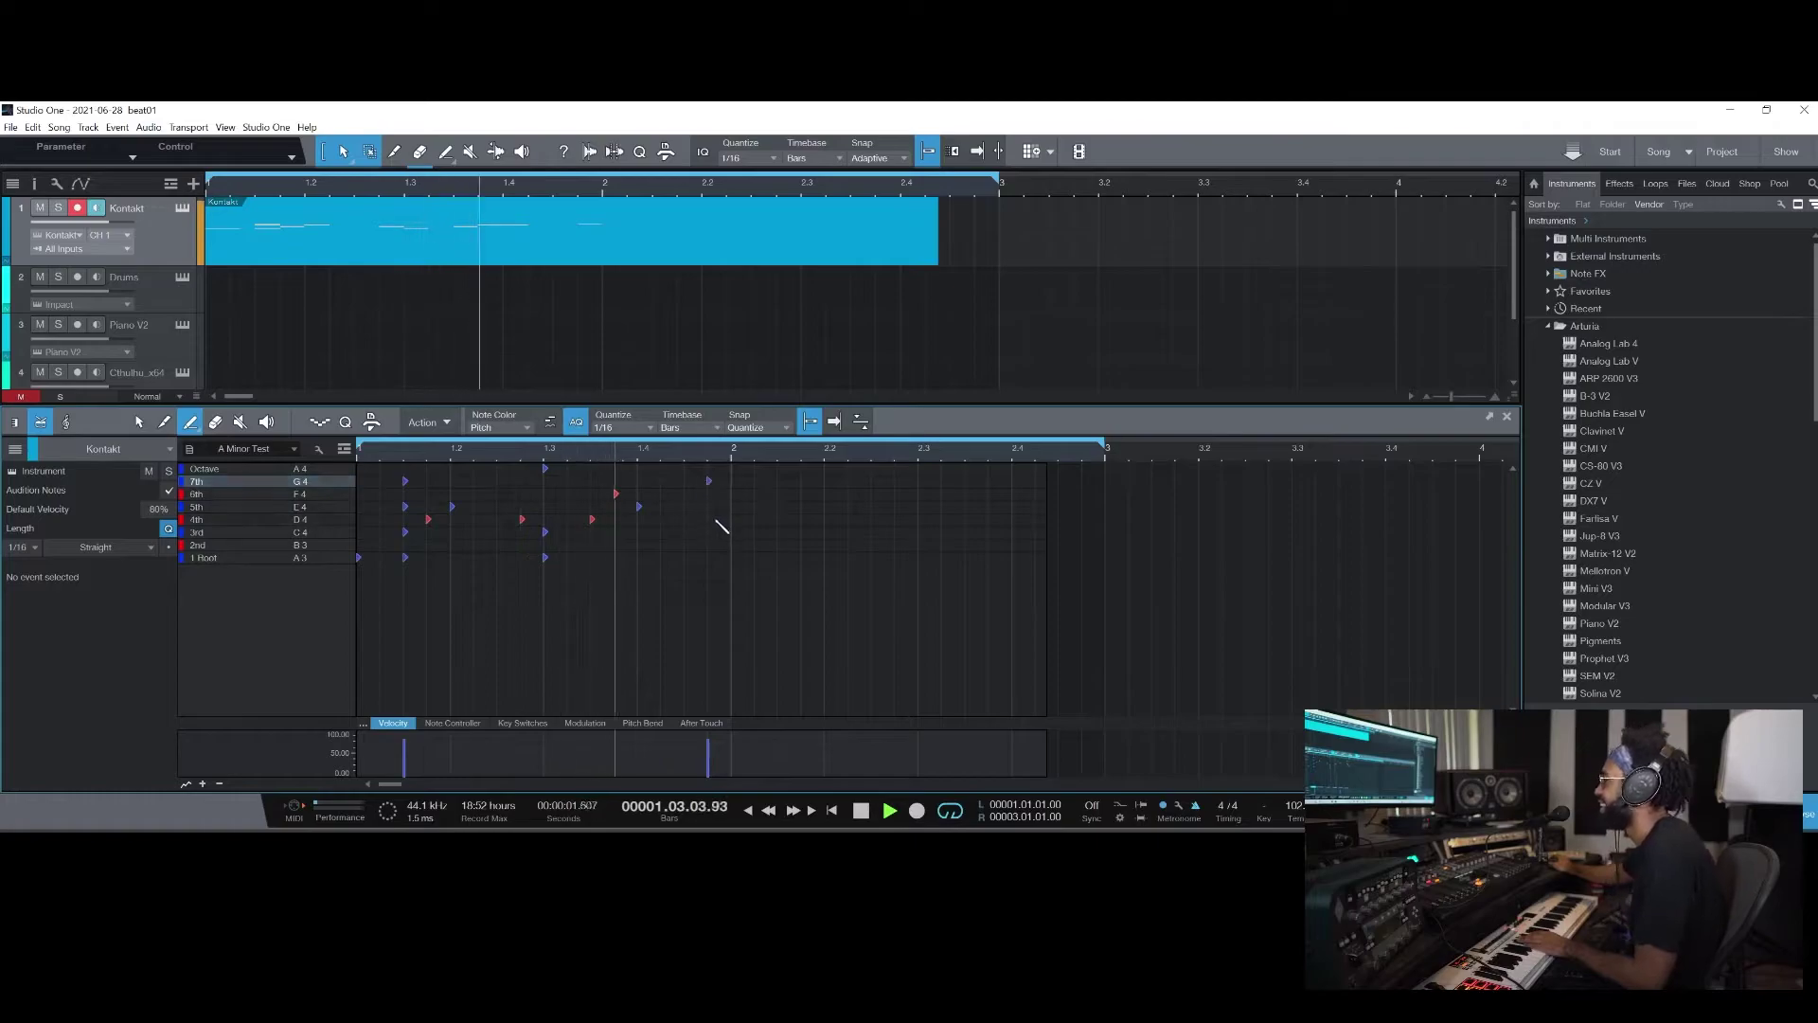
left_click(710, 519)
Paint bar 2: a 3rd on beat 1, 2nds at 2.1.3 and 2.2.3, a 6th at 2.2.2, and Roots at 2.3 and 2.3.4
left_click(733, 532)
left_click(779, 545)
left_click(850, 494)
left_click(872, 545)
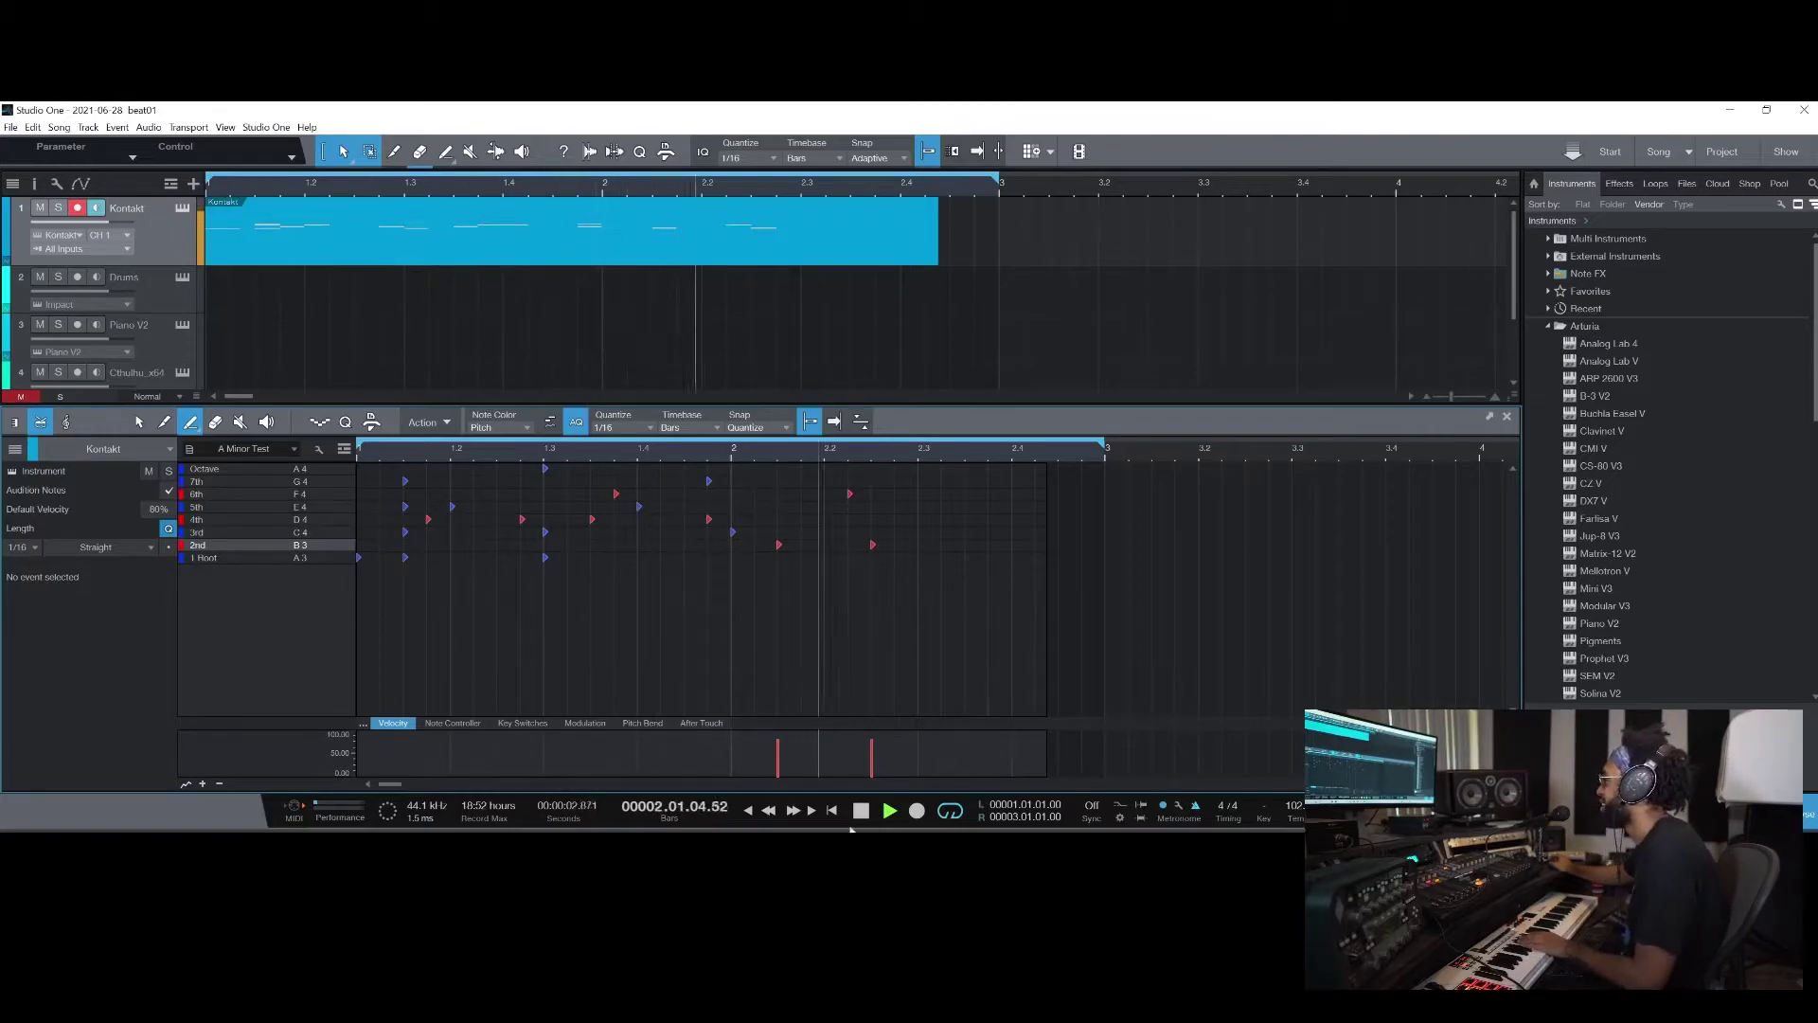
left_click(923, 557)
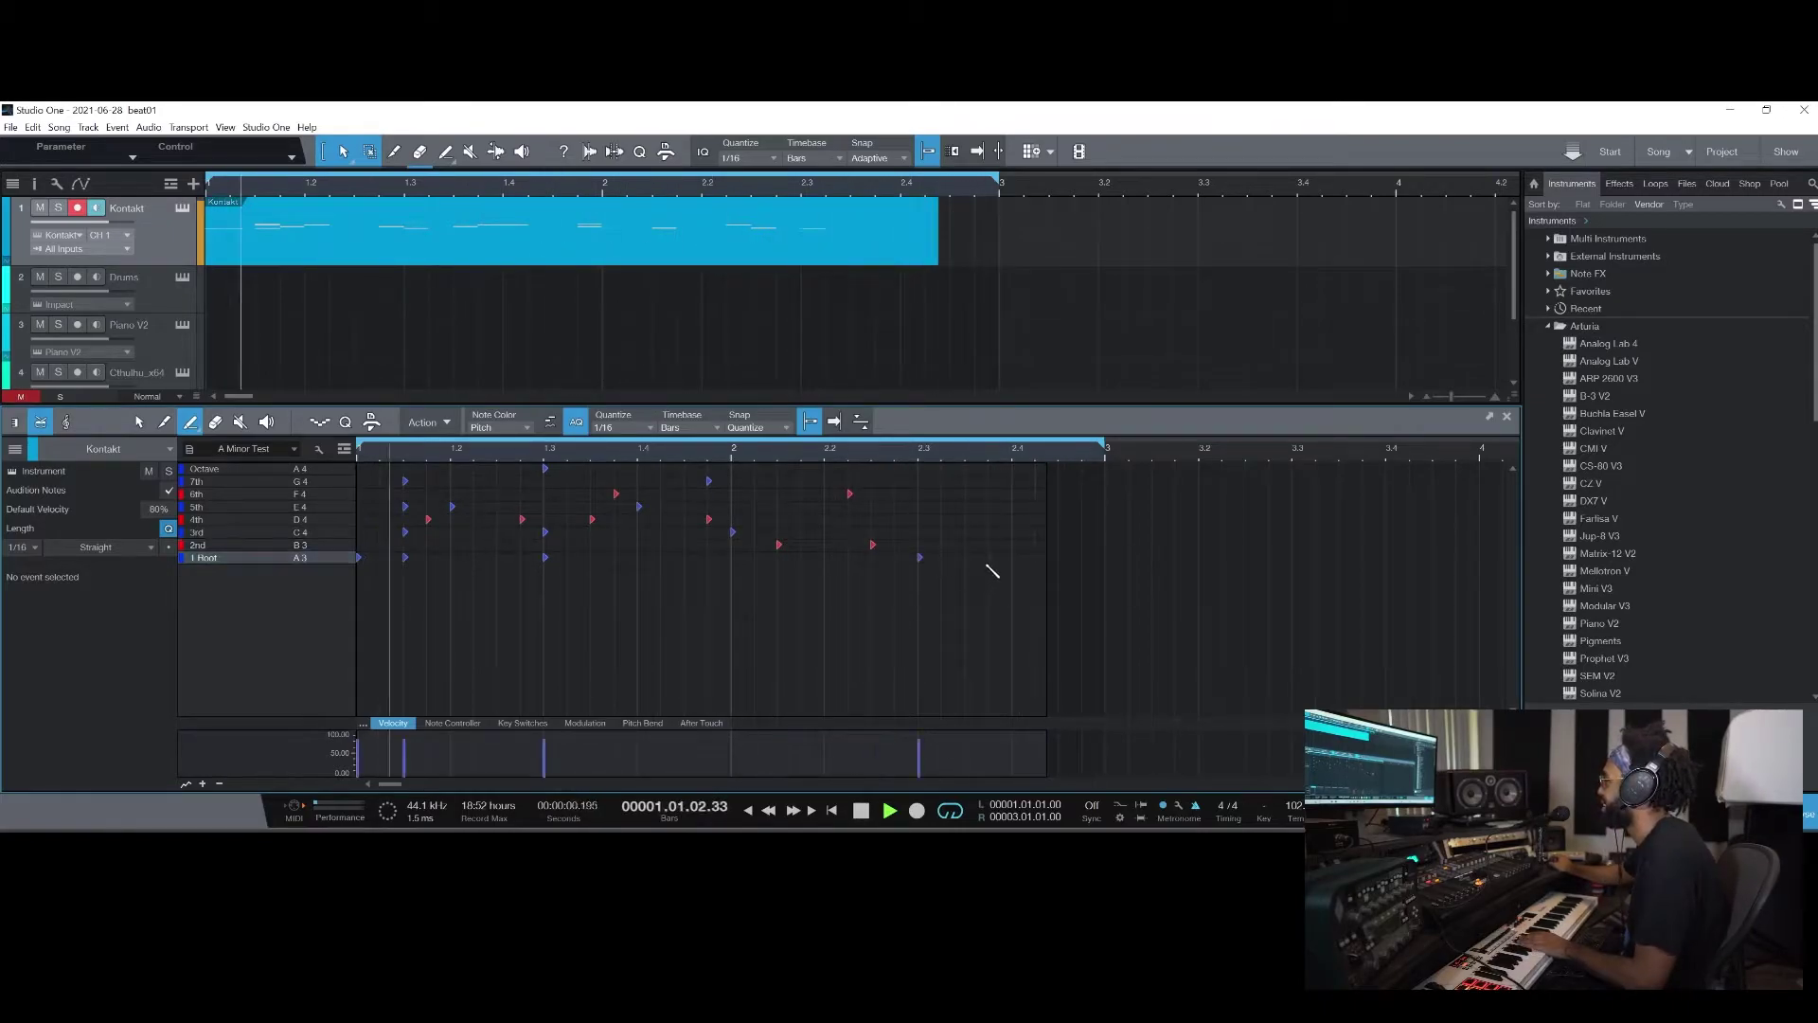
left_click(990, 557)
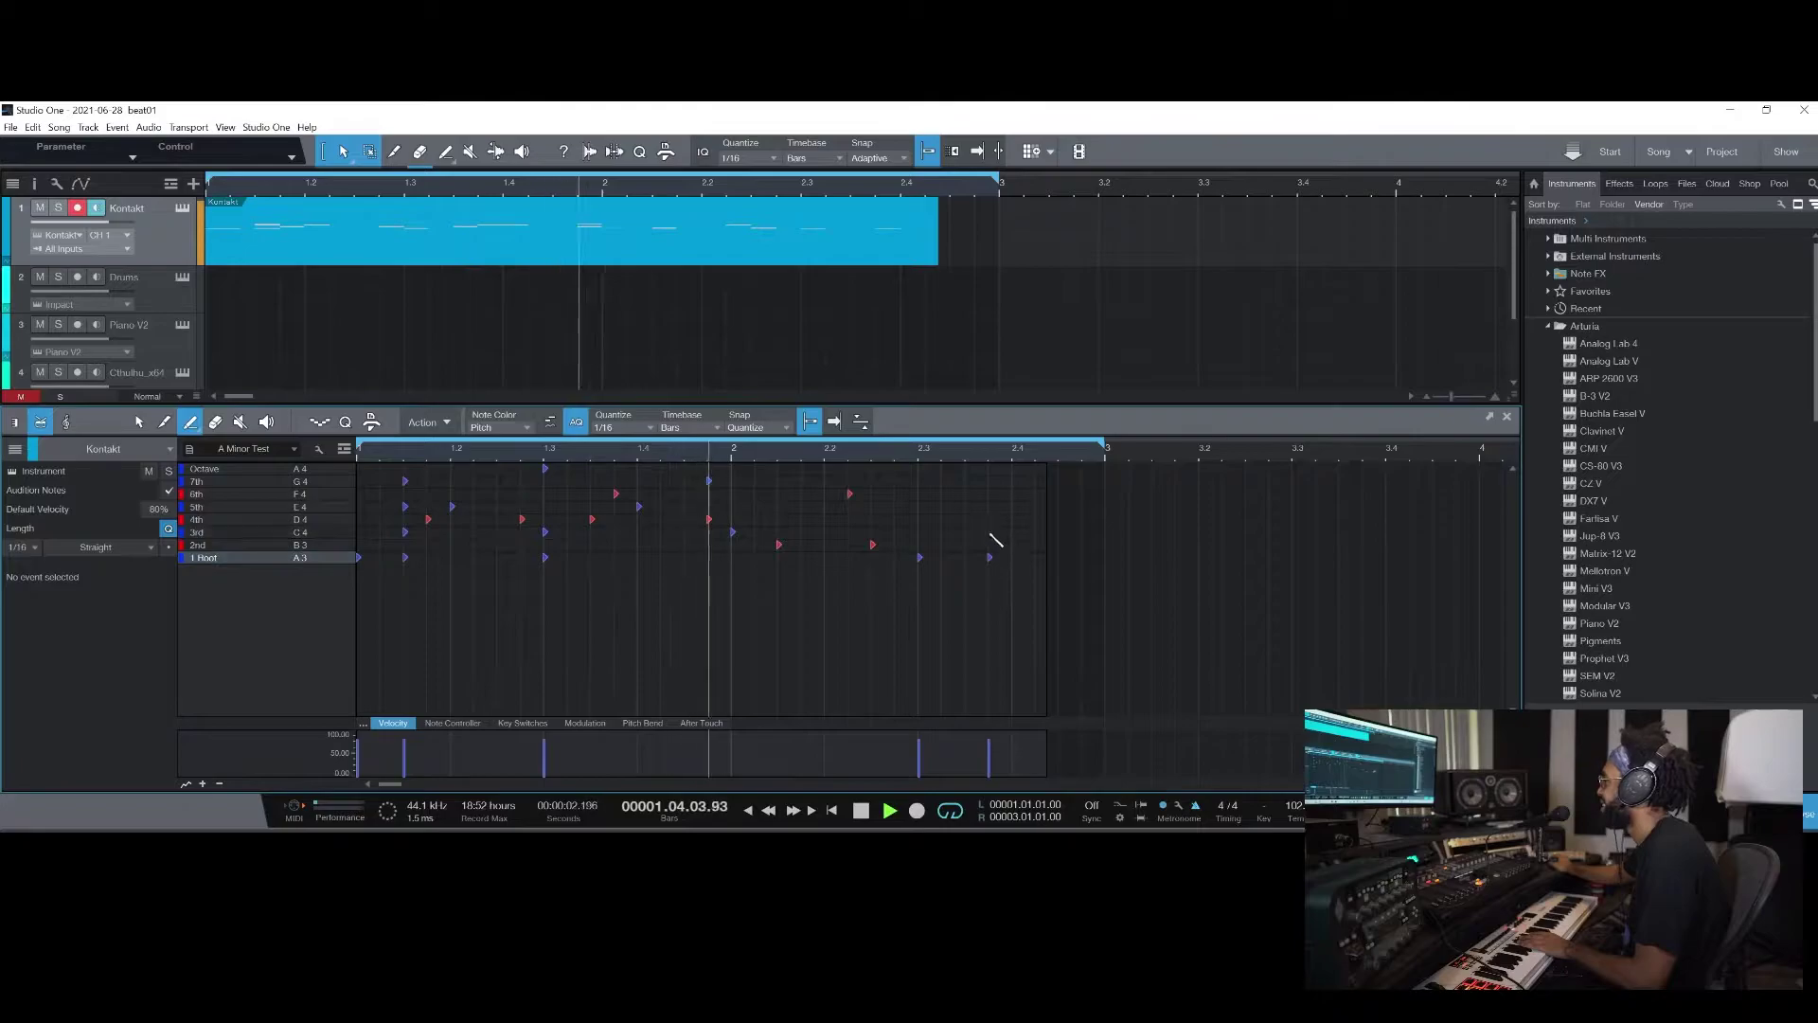
Add a 3rd and 5th above the Root at 2.3.4, paint a 3rd at 2.4, and stop playback
left_click(990, 532)
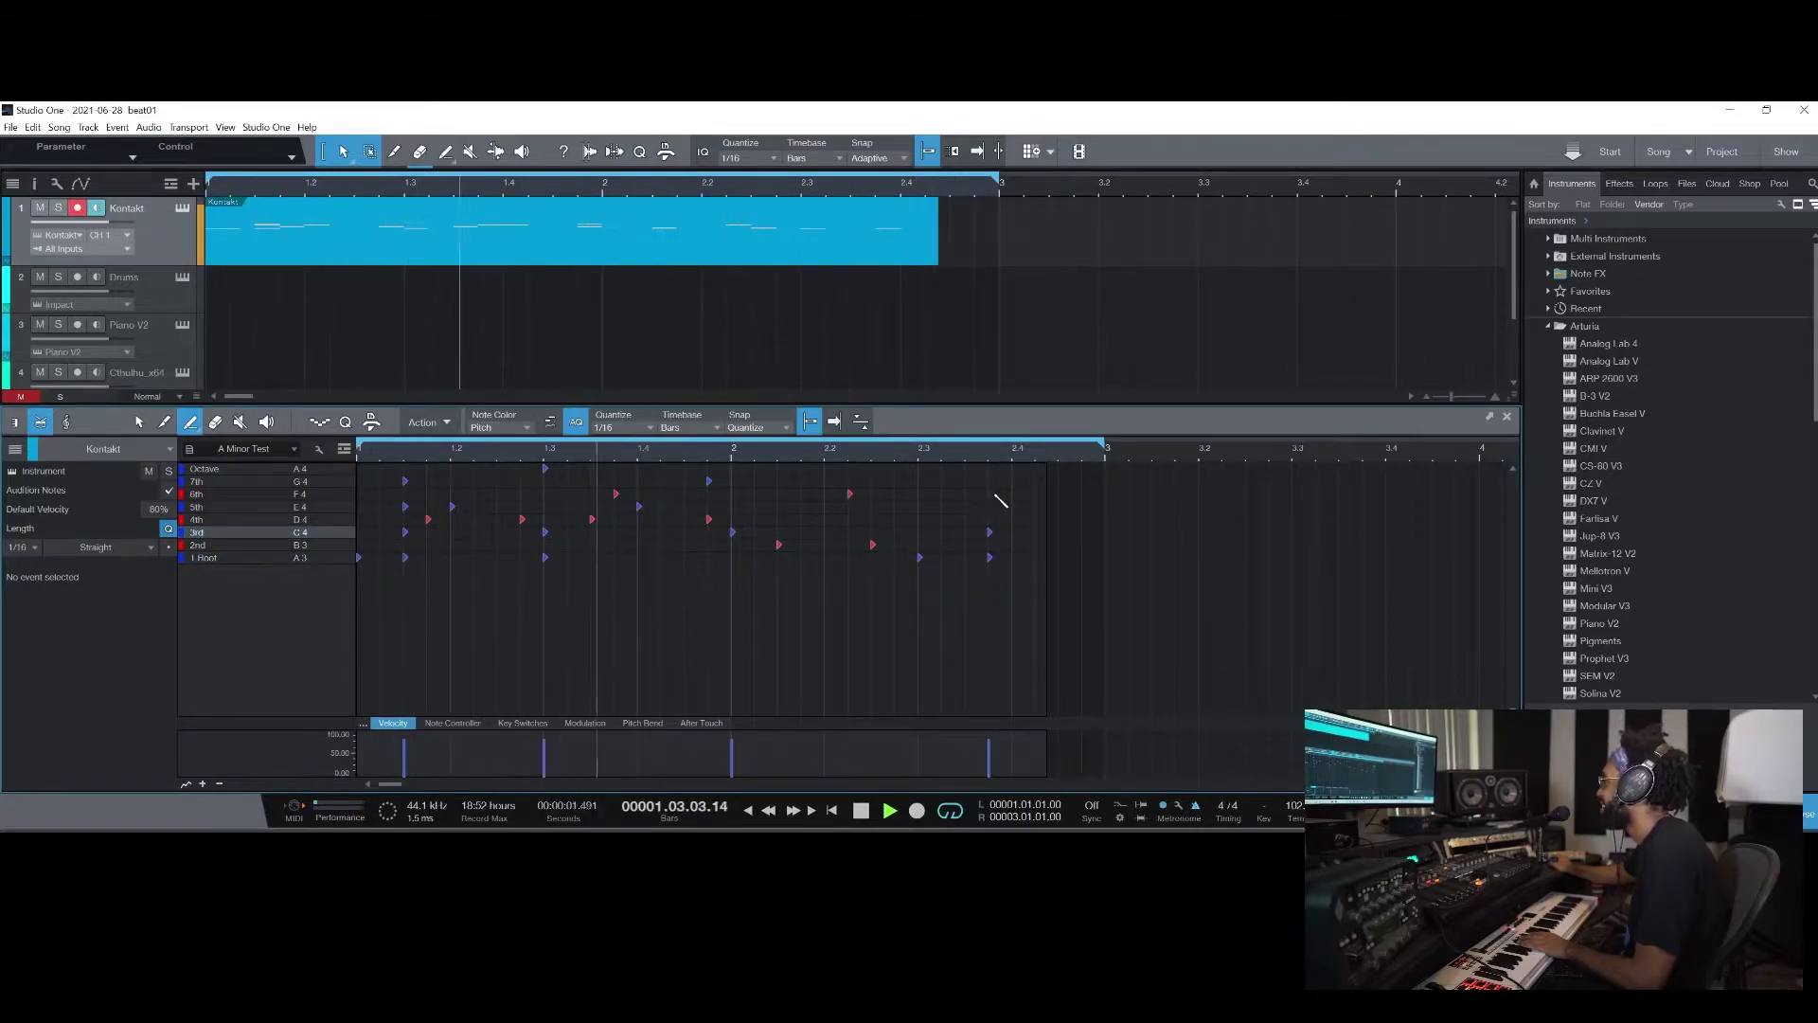
left_click(990, 506)
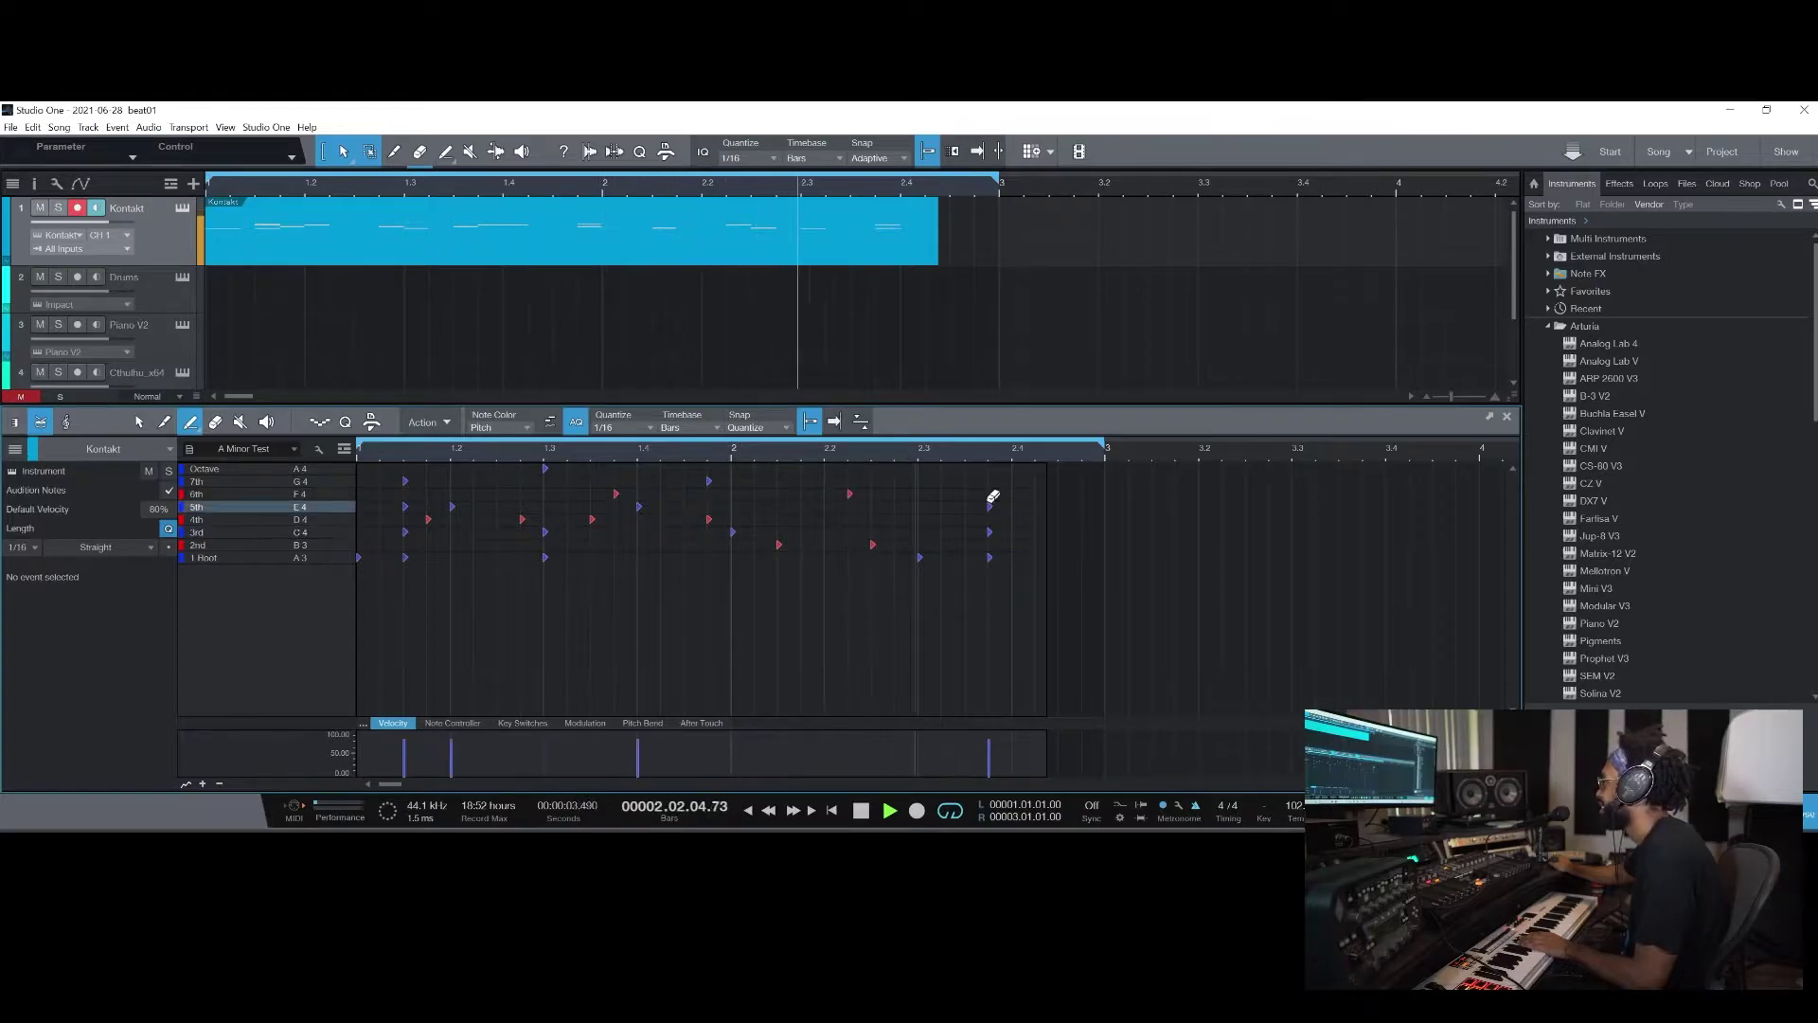
left_click(1014, 531)
key("space")
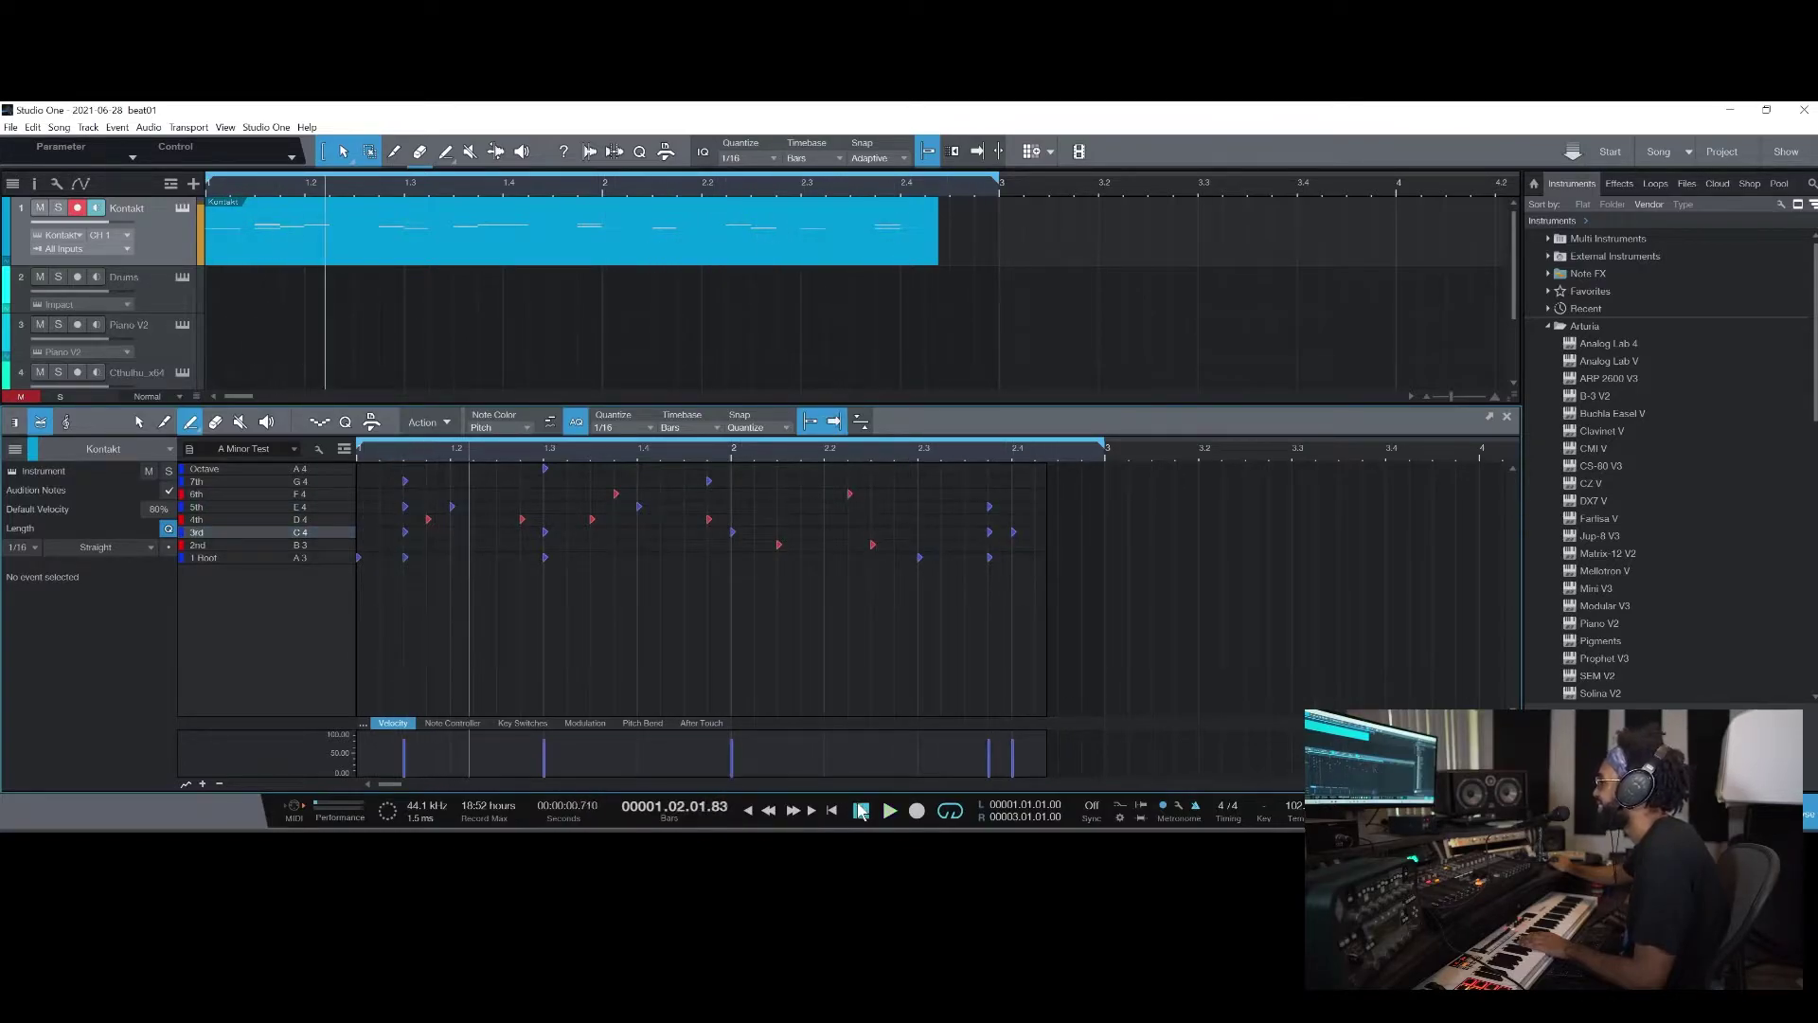
Erase the chord at 2.3.4, the 3rd at 2.4, and the whole chord at 1.1.3
left_click(216, 421)
left_click(990, 531)
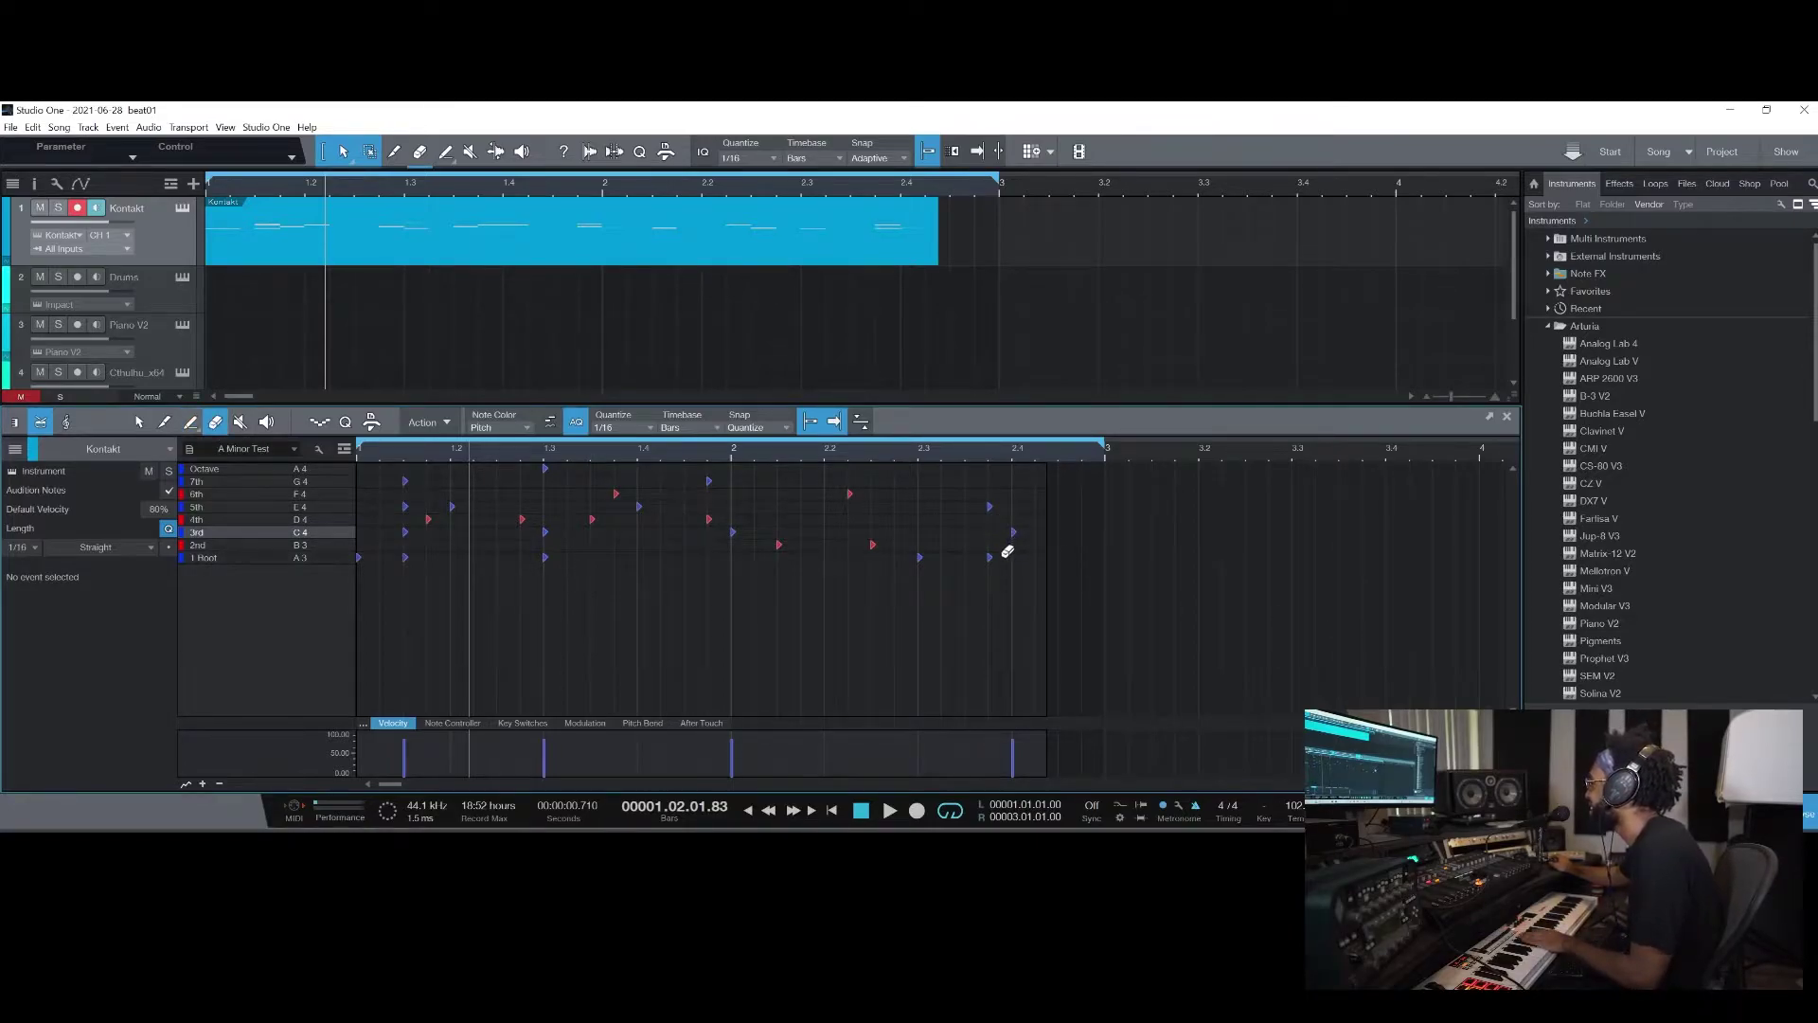
left_click(1017, 532)
left_click(992, 507)
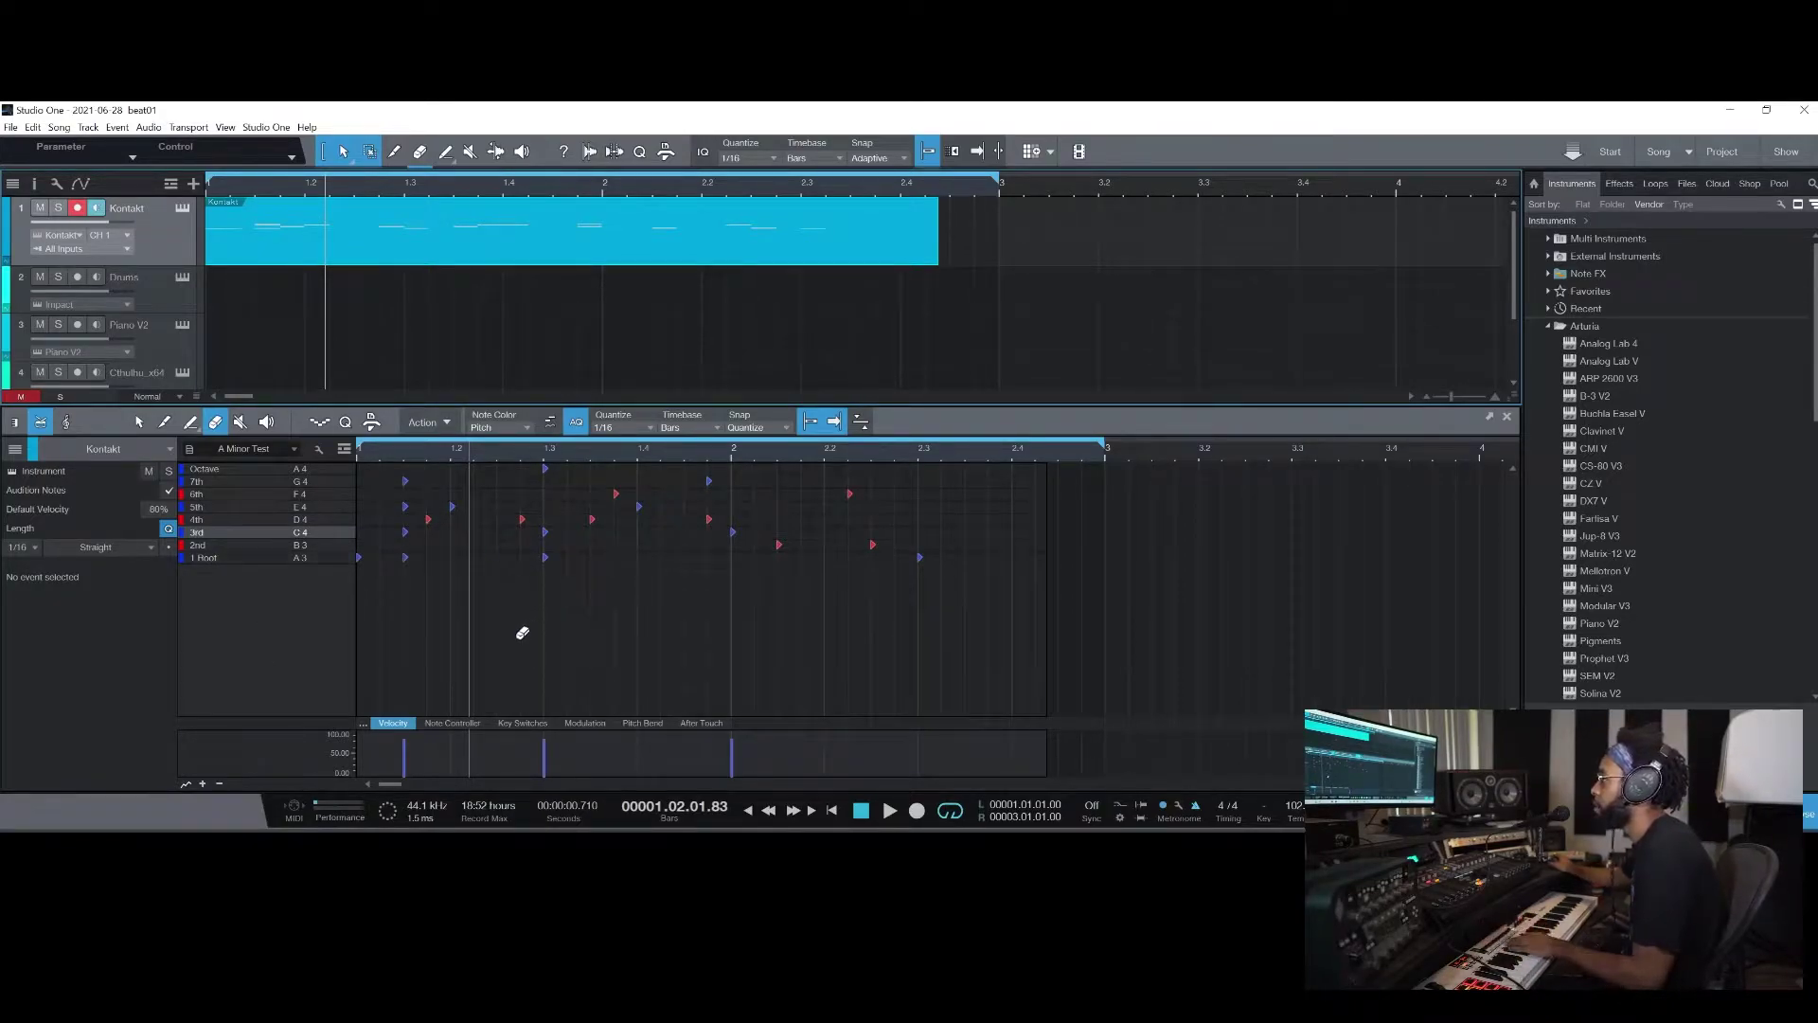
left_click(28, 548)
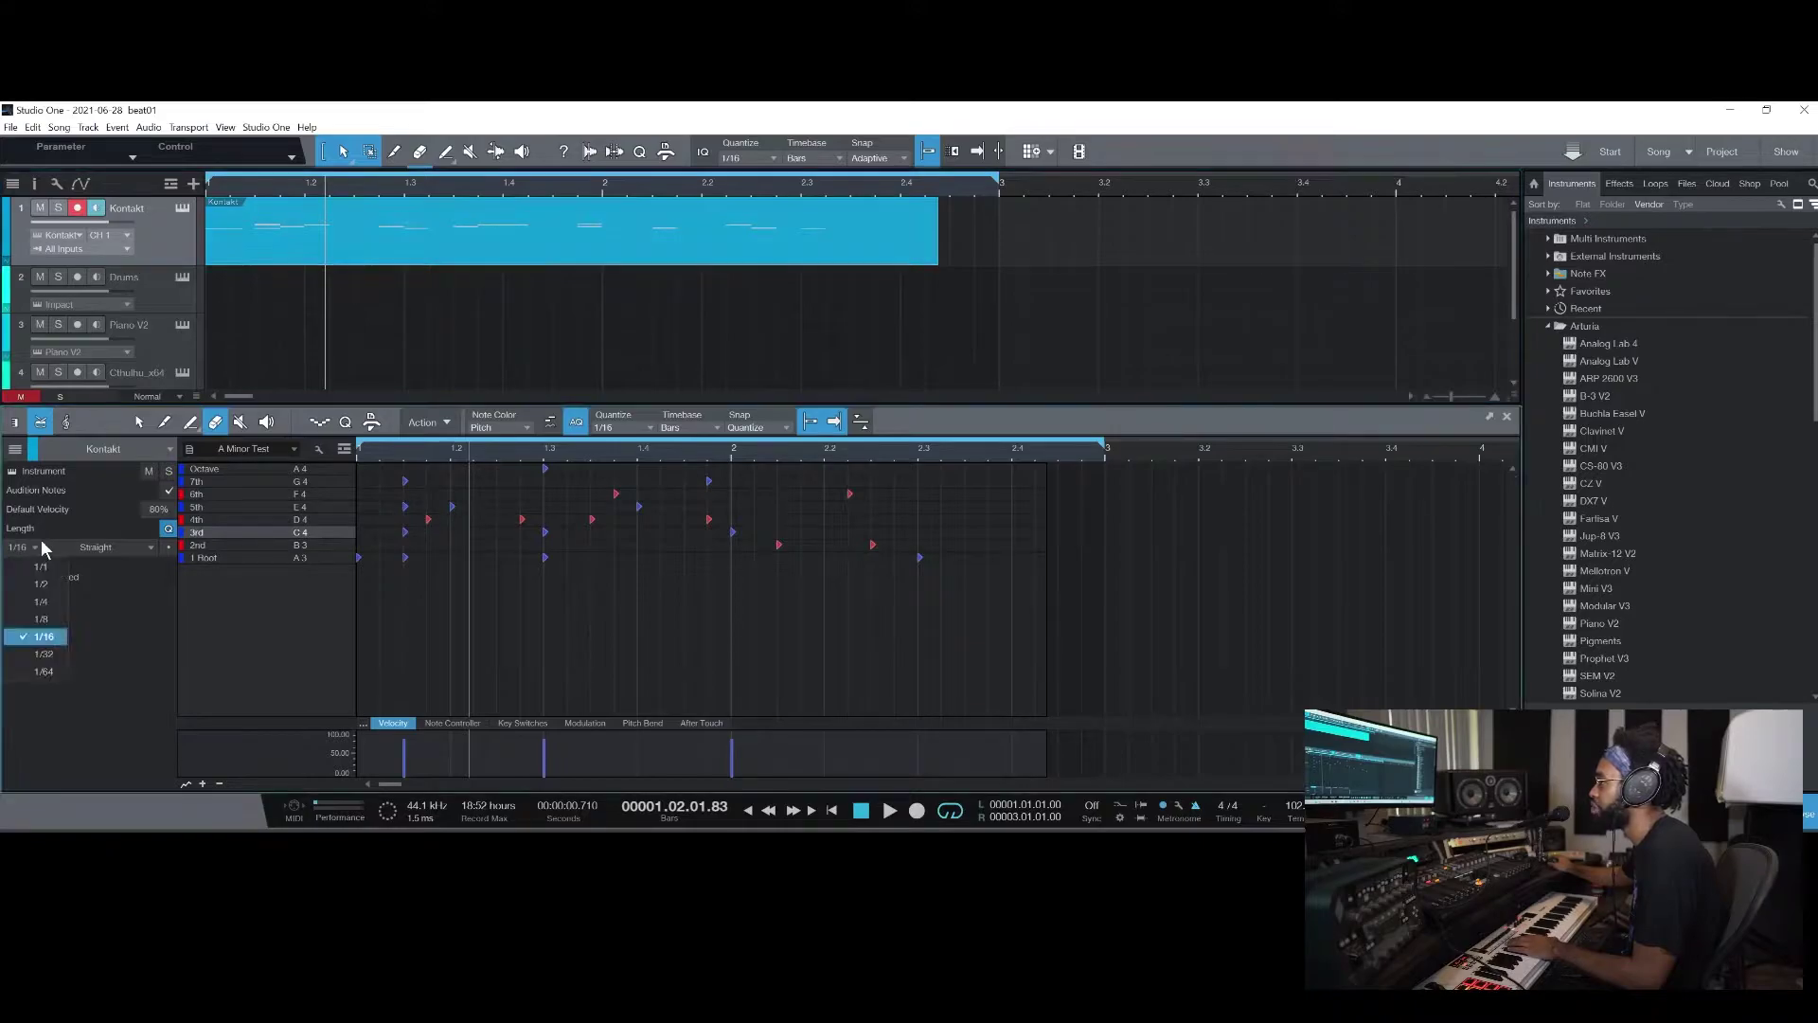
left_click(33, 552)
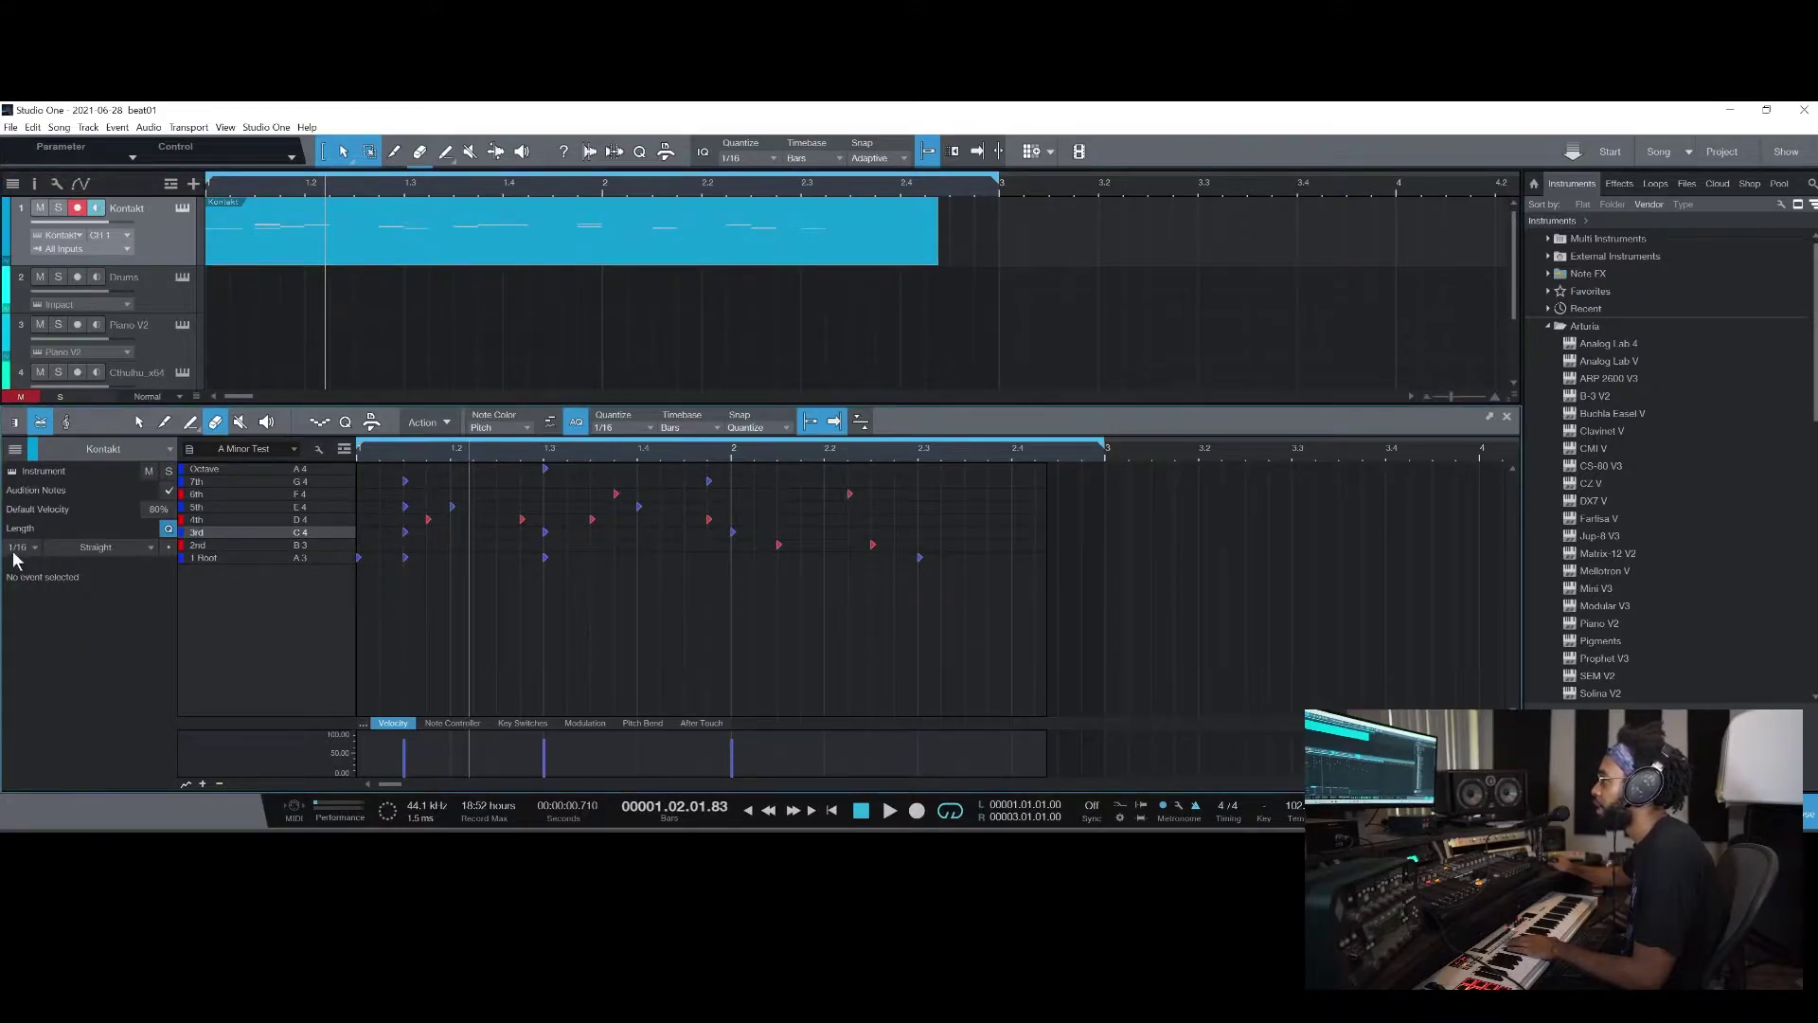
left_click_drag(406, 557, 409, 469)
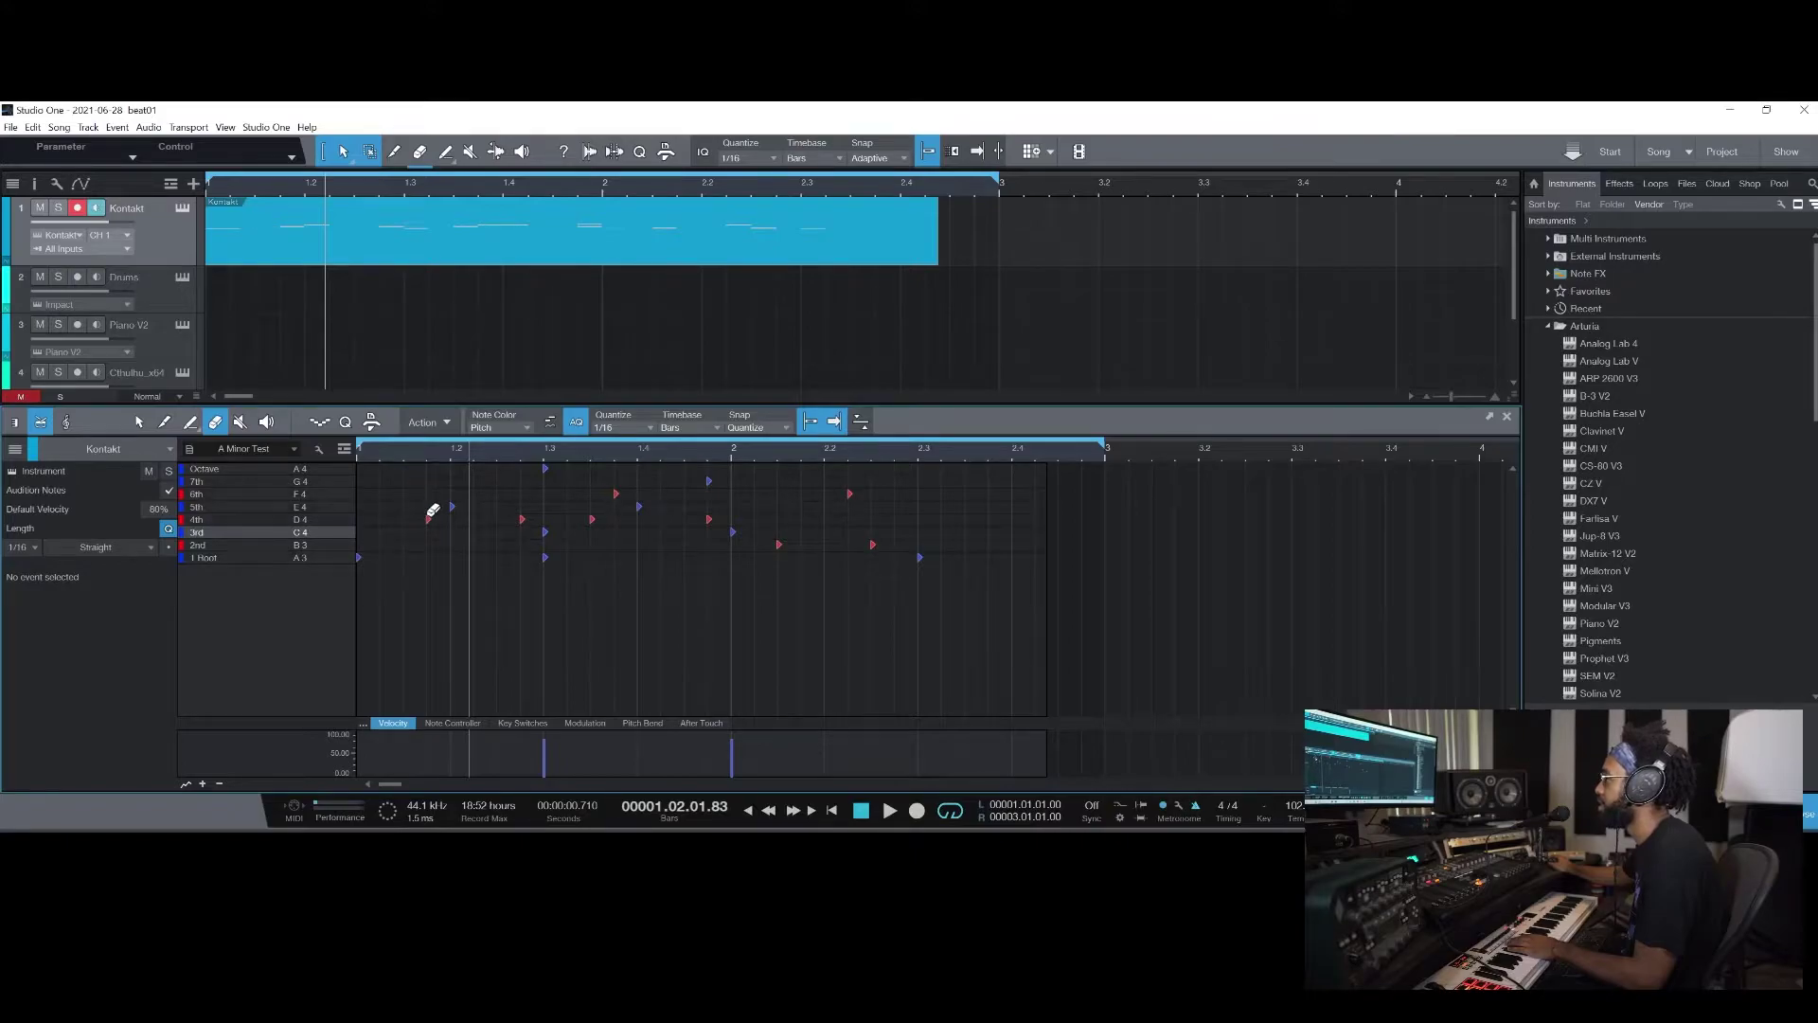
Switch the cleared Kontakt part between piano and drum views, and turn it into a step pattern
left_click(15, 421)
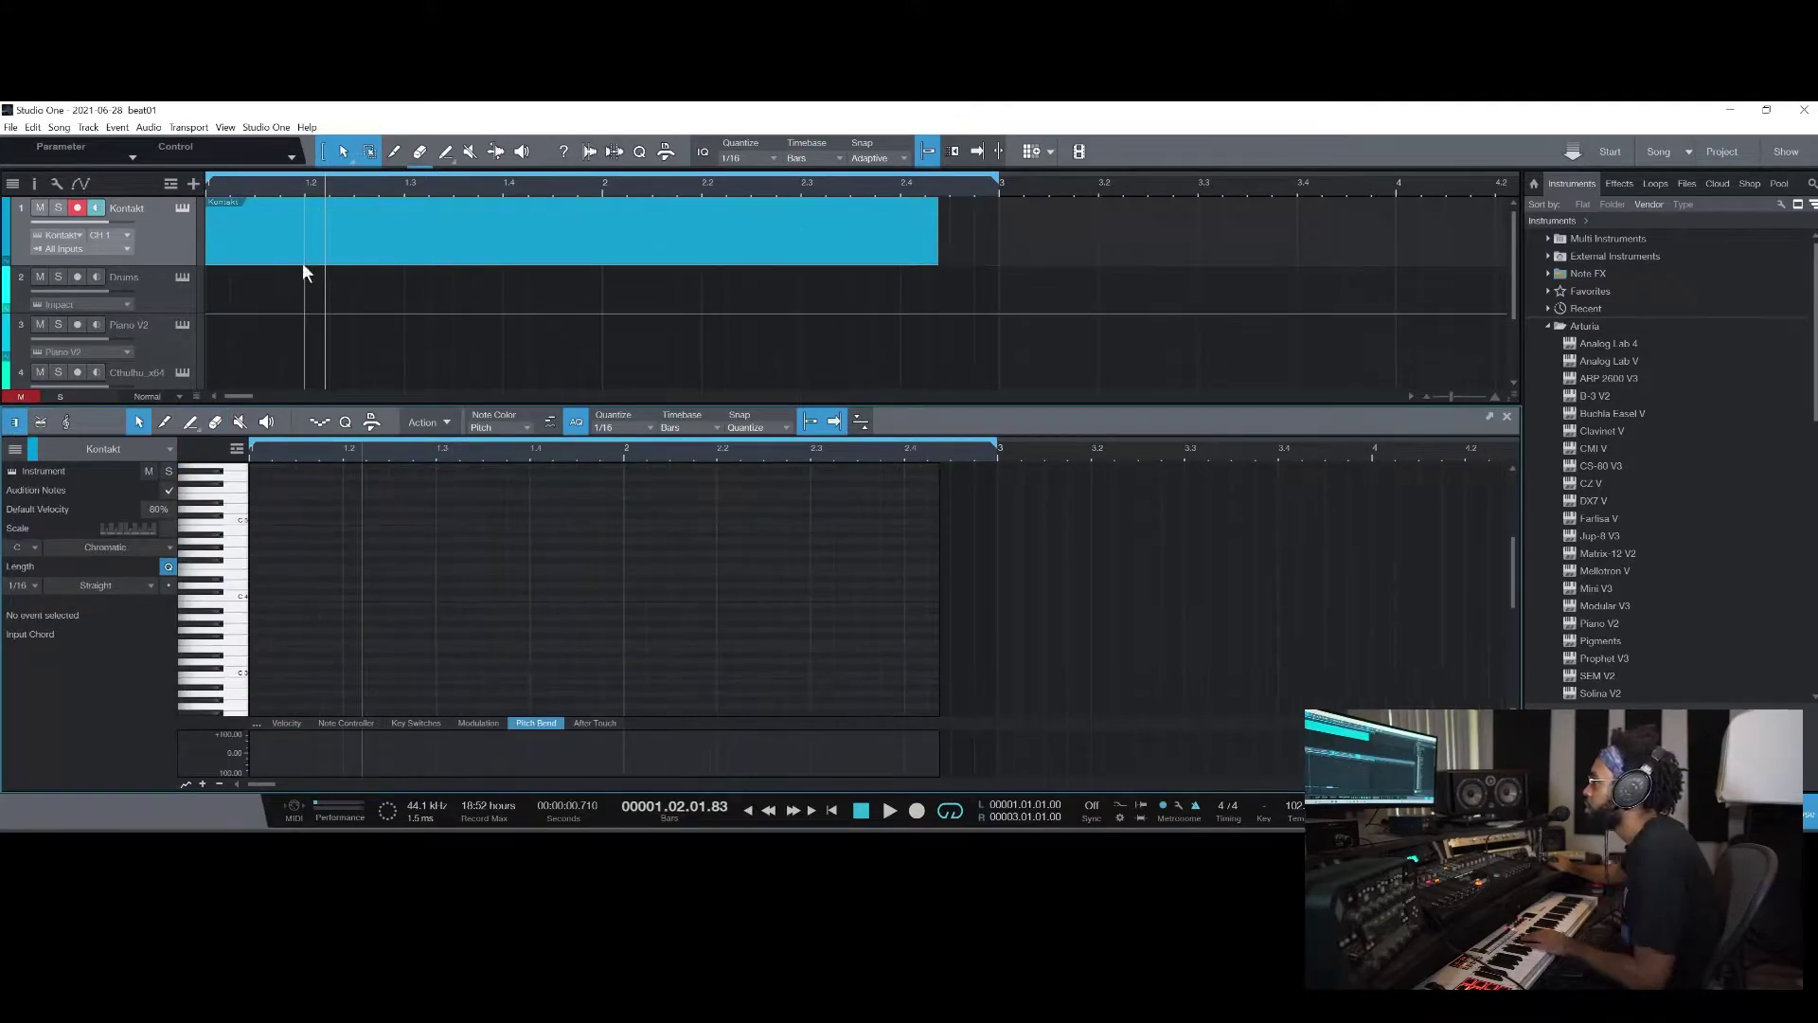
left_click(41, 422)
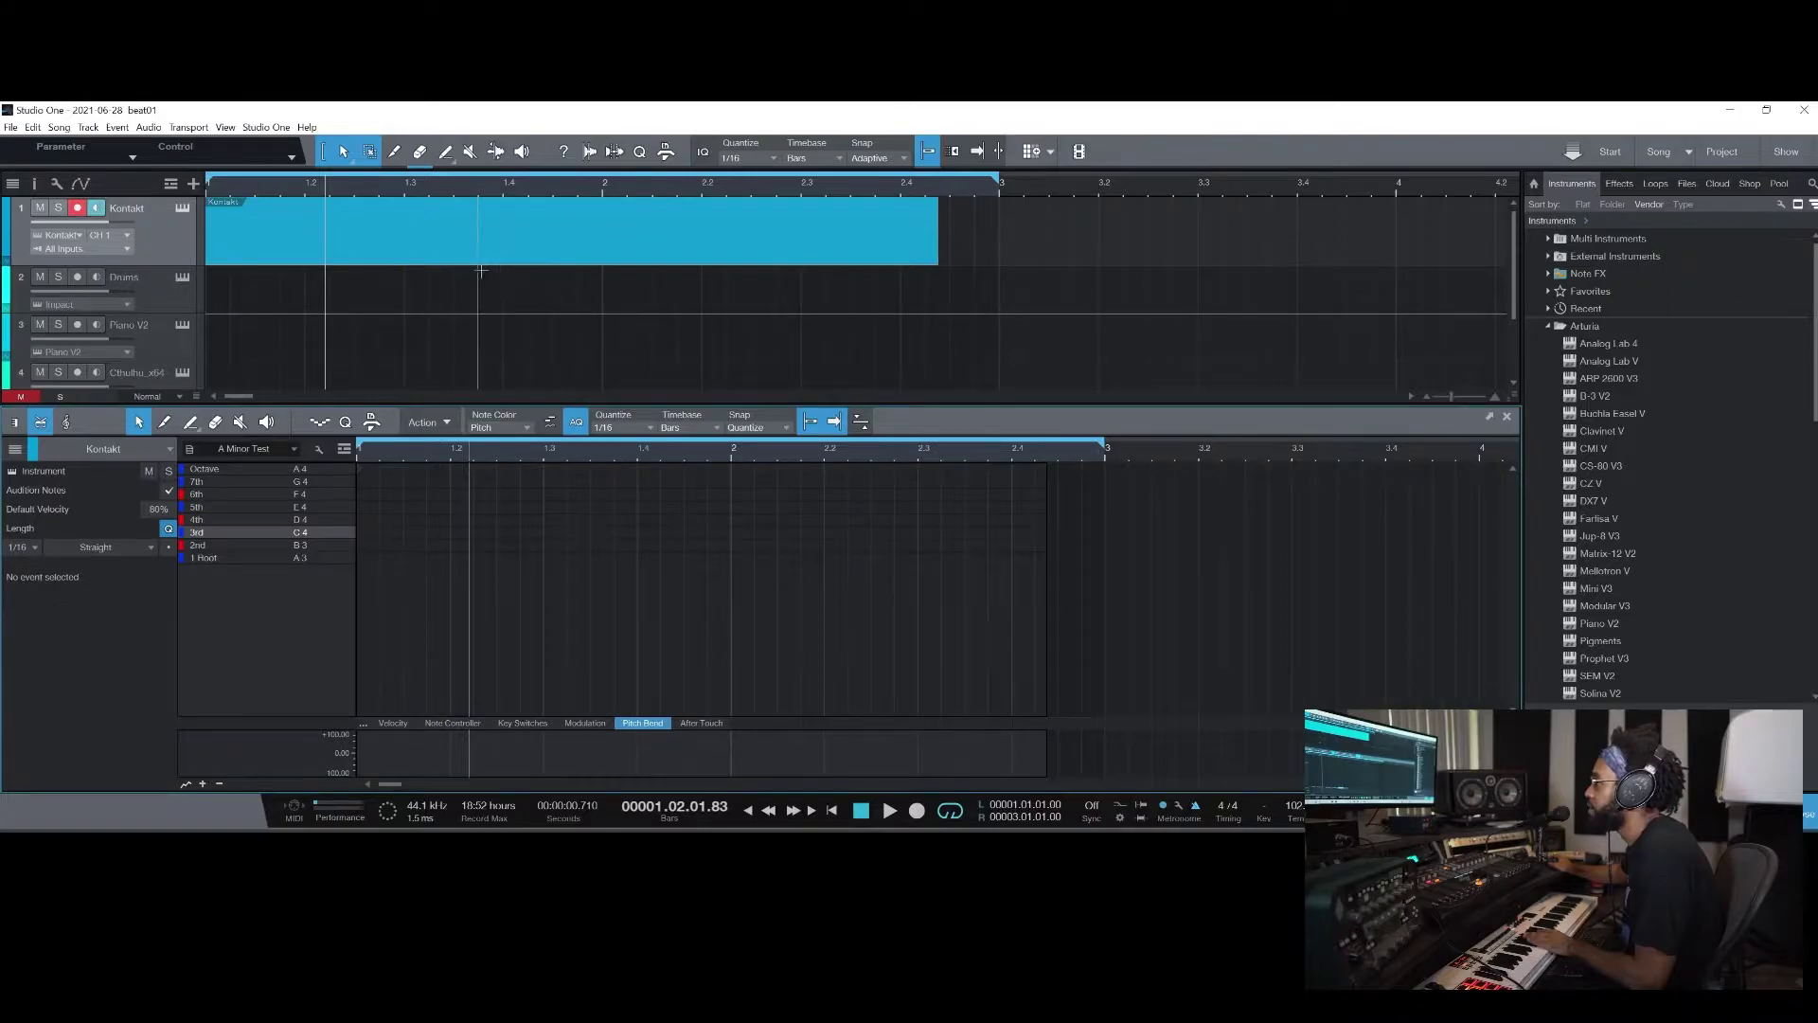
right_click(411, 244)
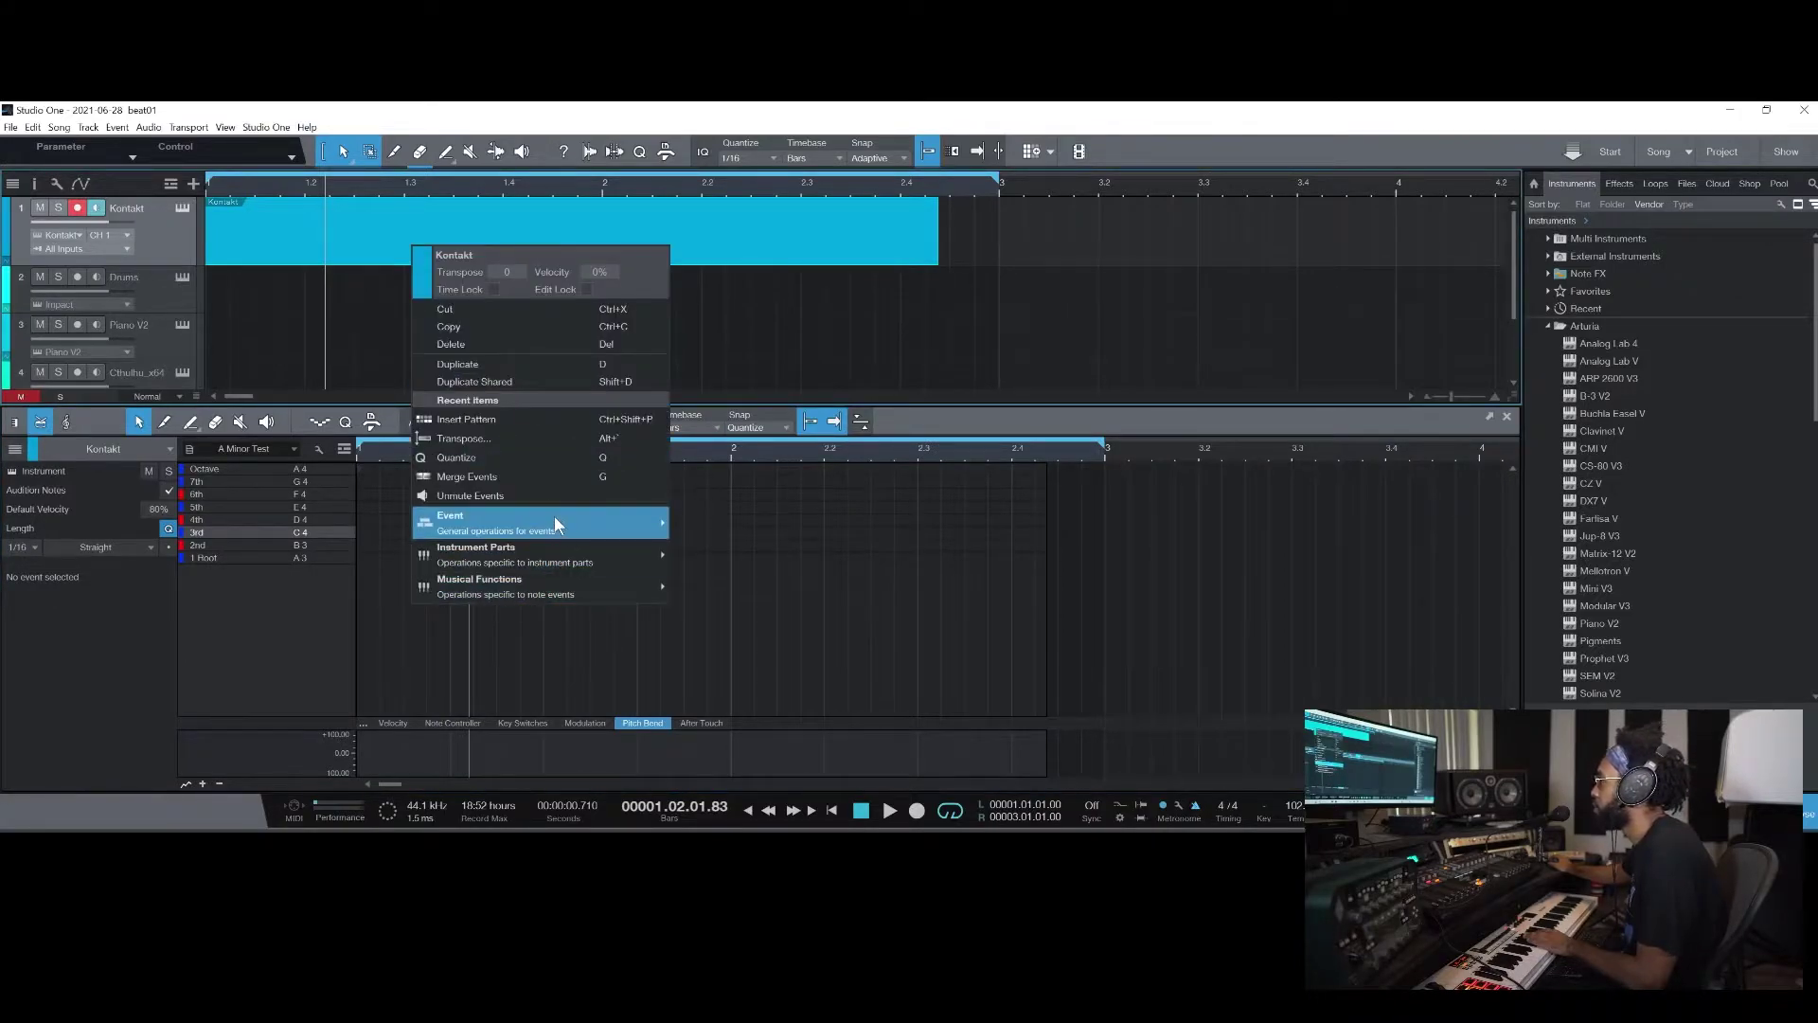
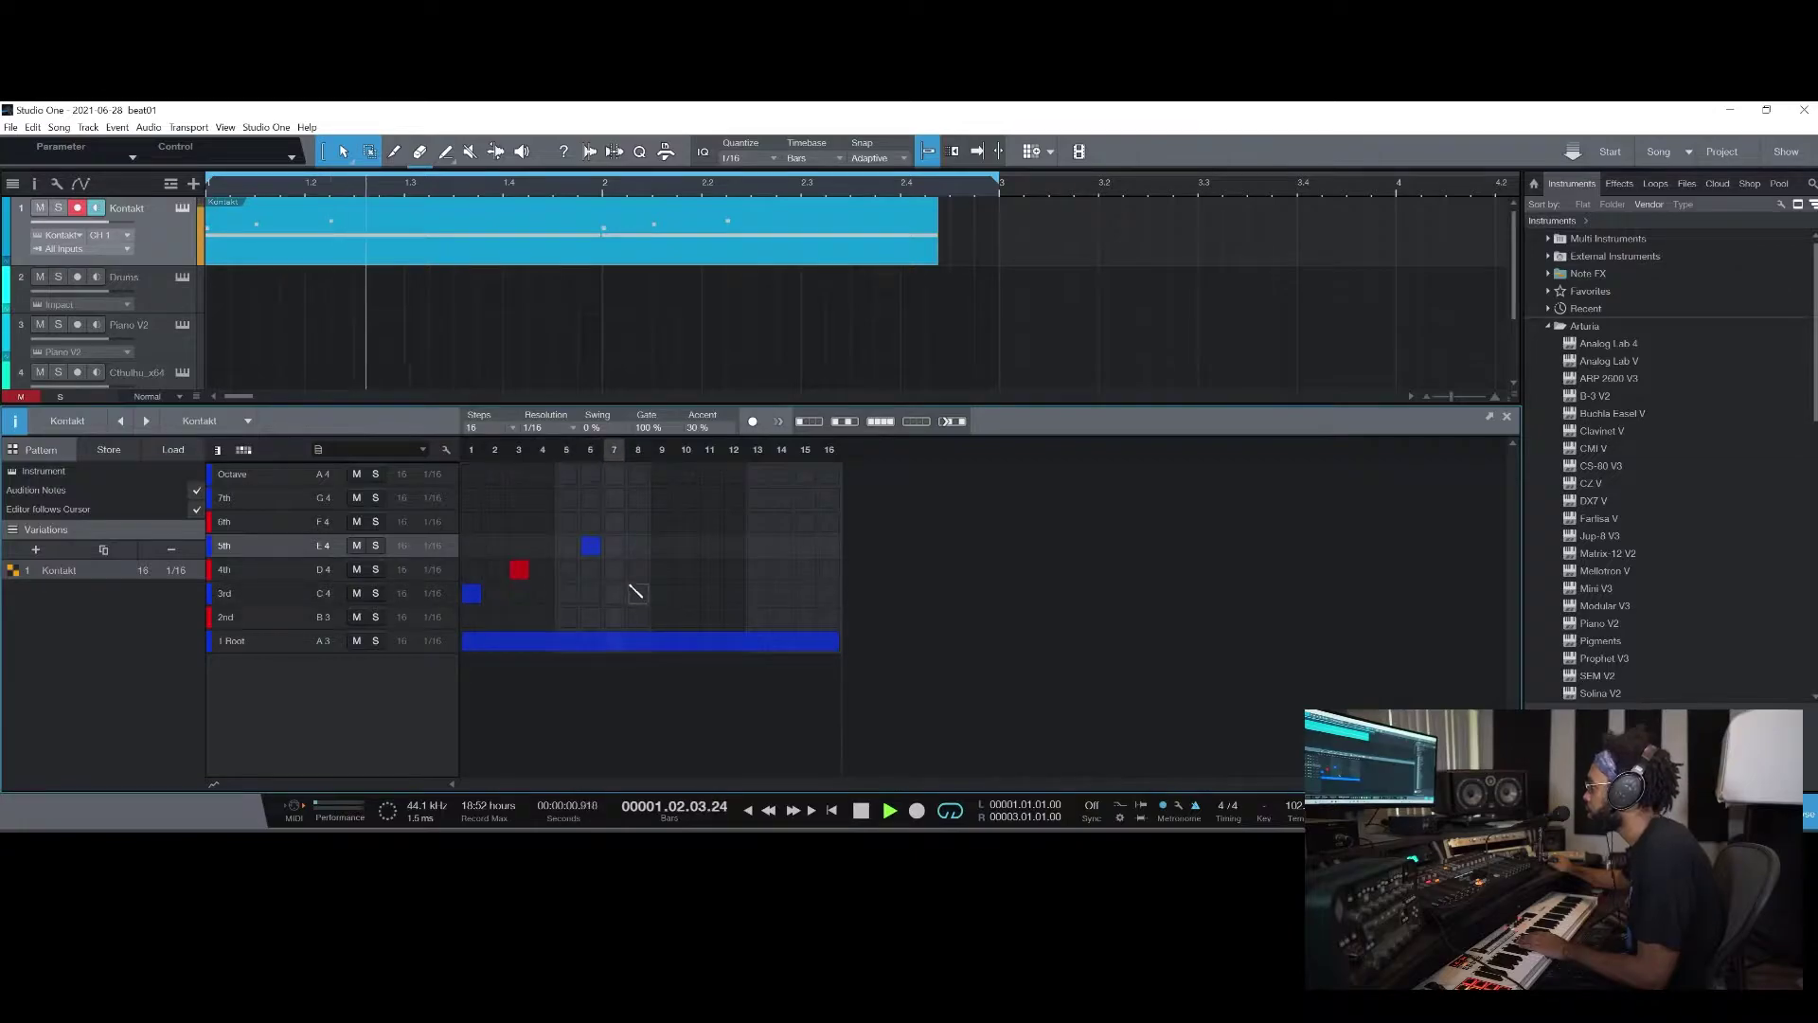
Move the 5th to step 7, and add a 6th on step 9, 4th on 10, 3rds on 11 and 12, and 2nd on 13
left_click_drag(593, 546, 615, 546)
left_click(662, 522)
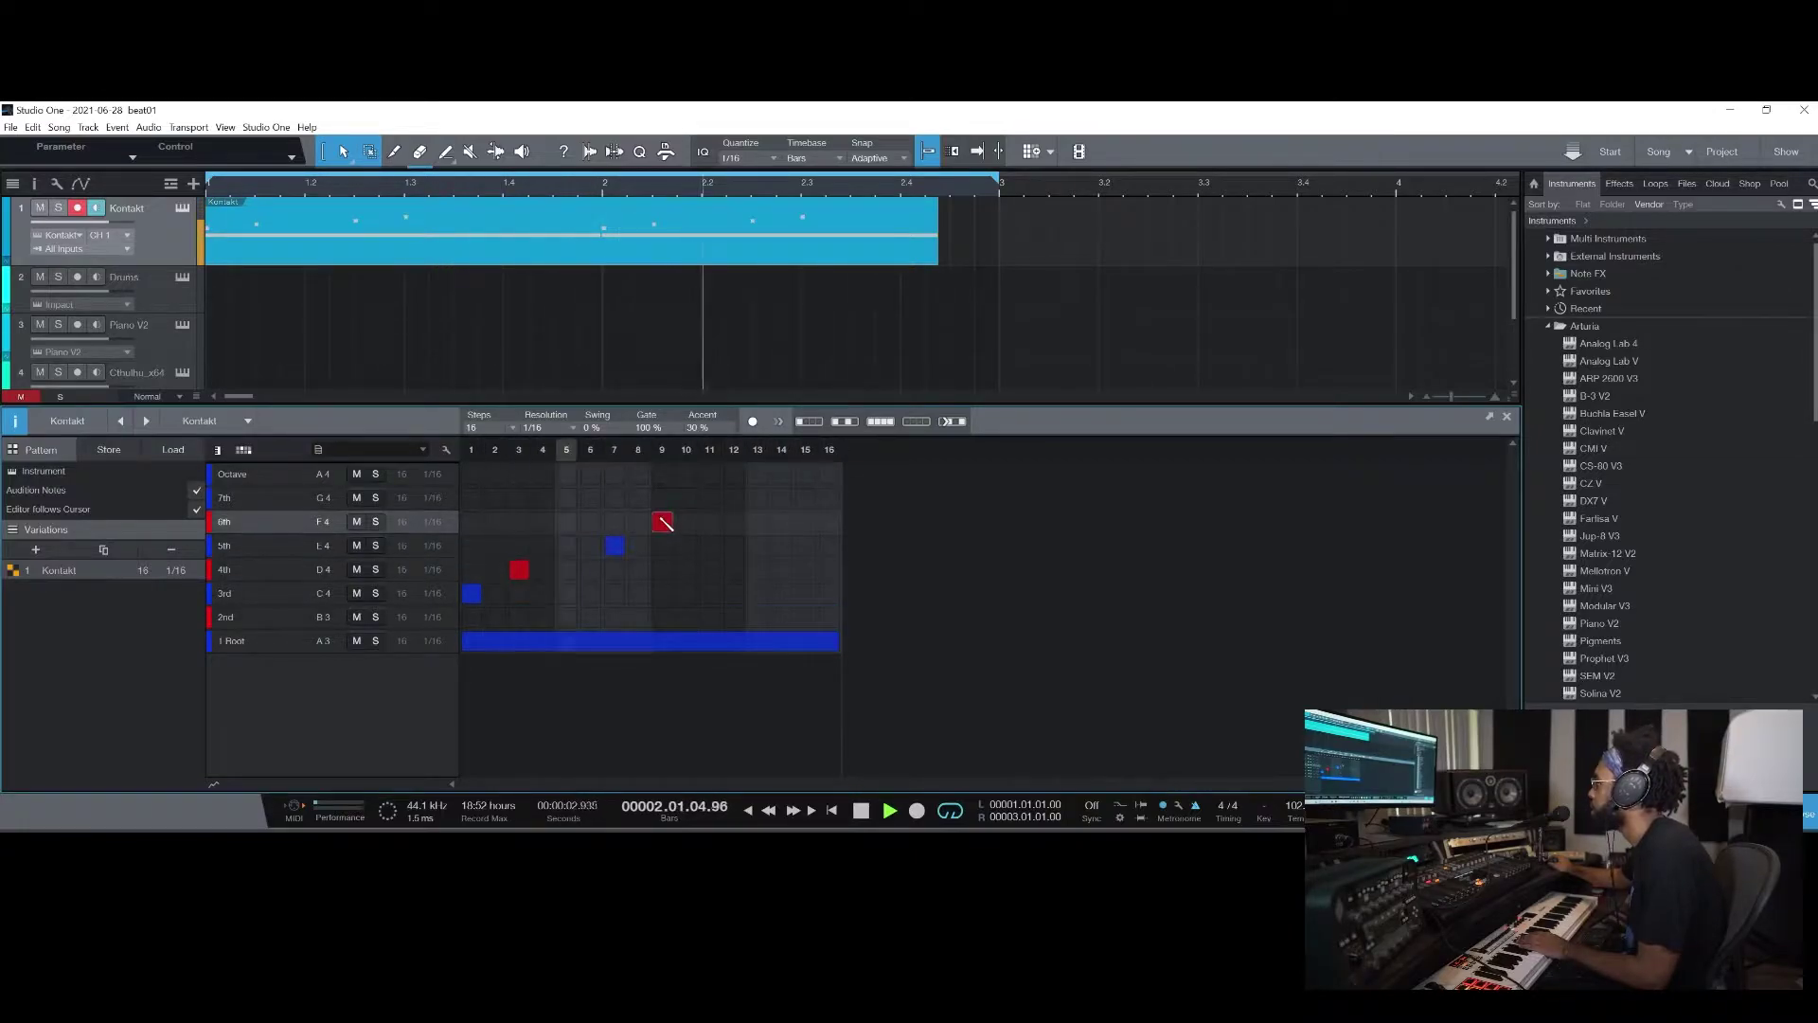
left_click(686, 569)
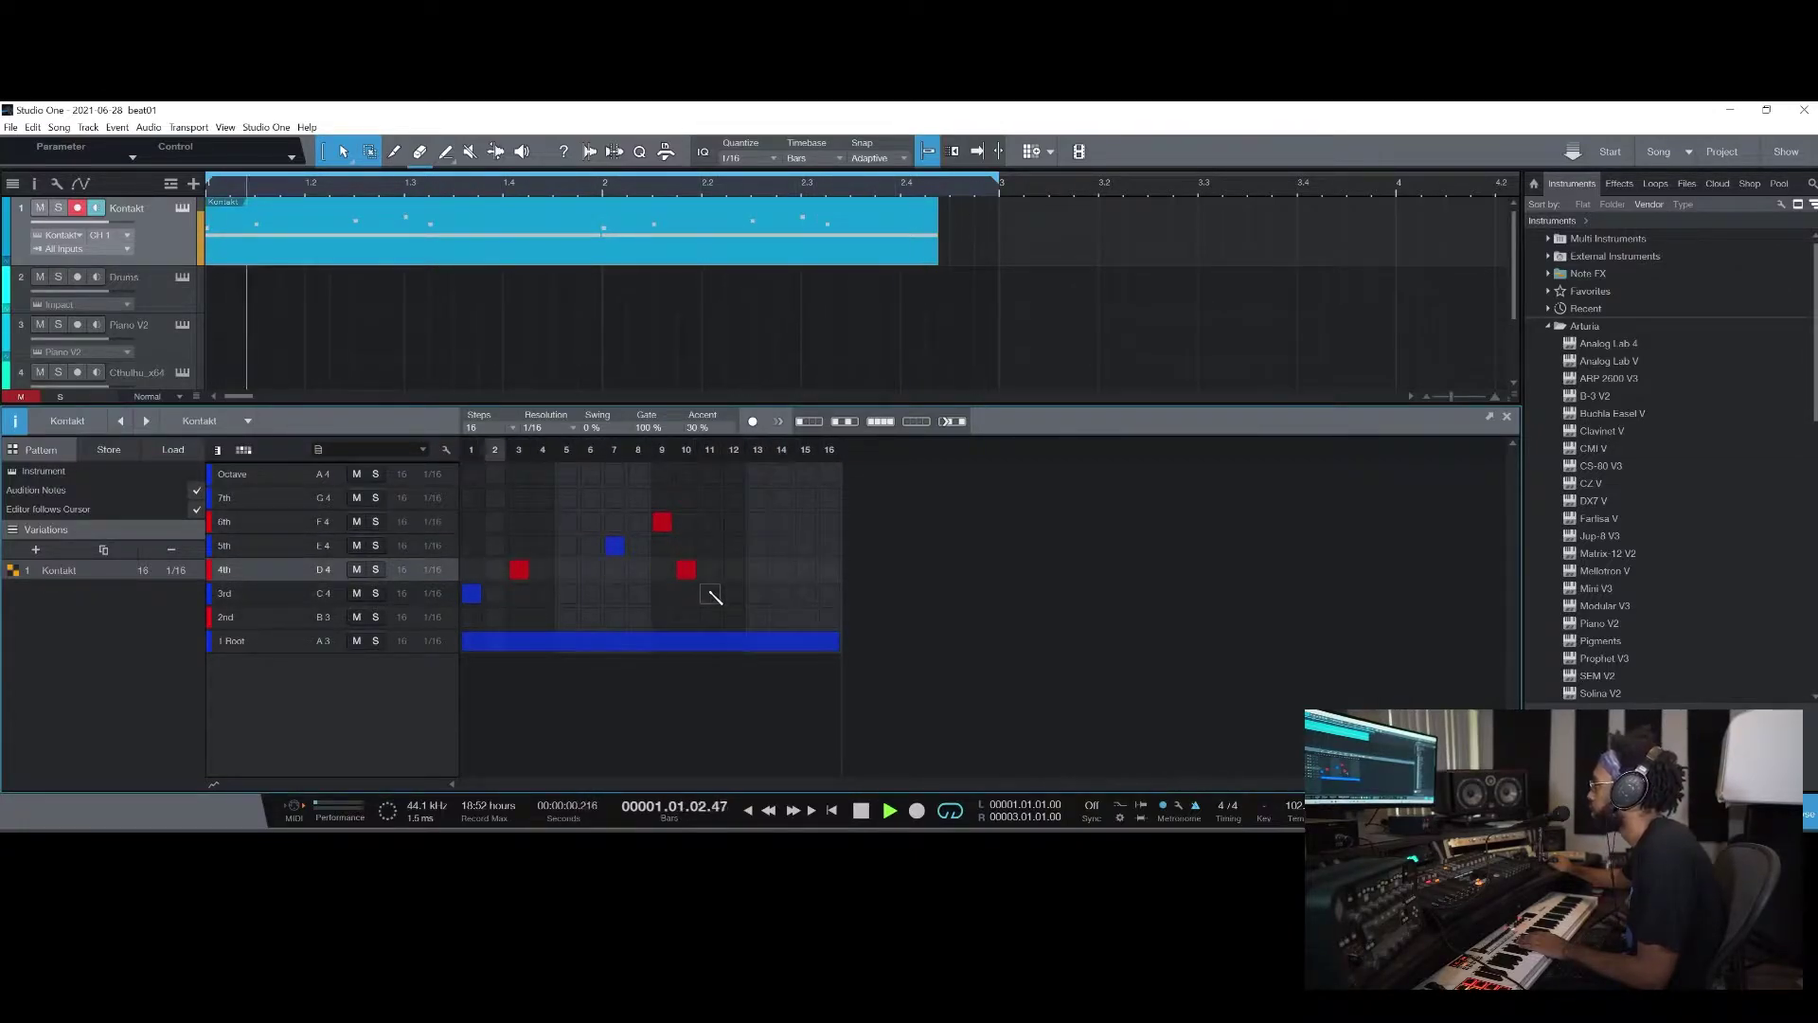
left_click(710, 592)
left_click(734, 592)
left_click(757, 616)
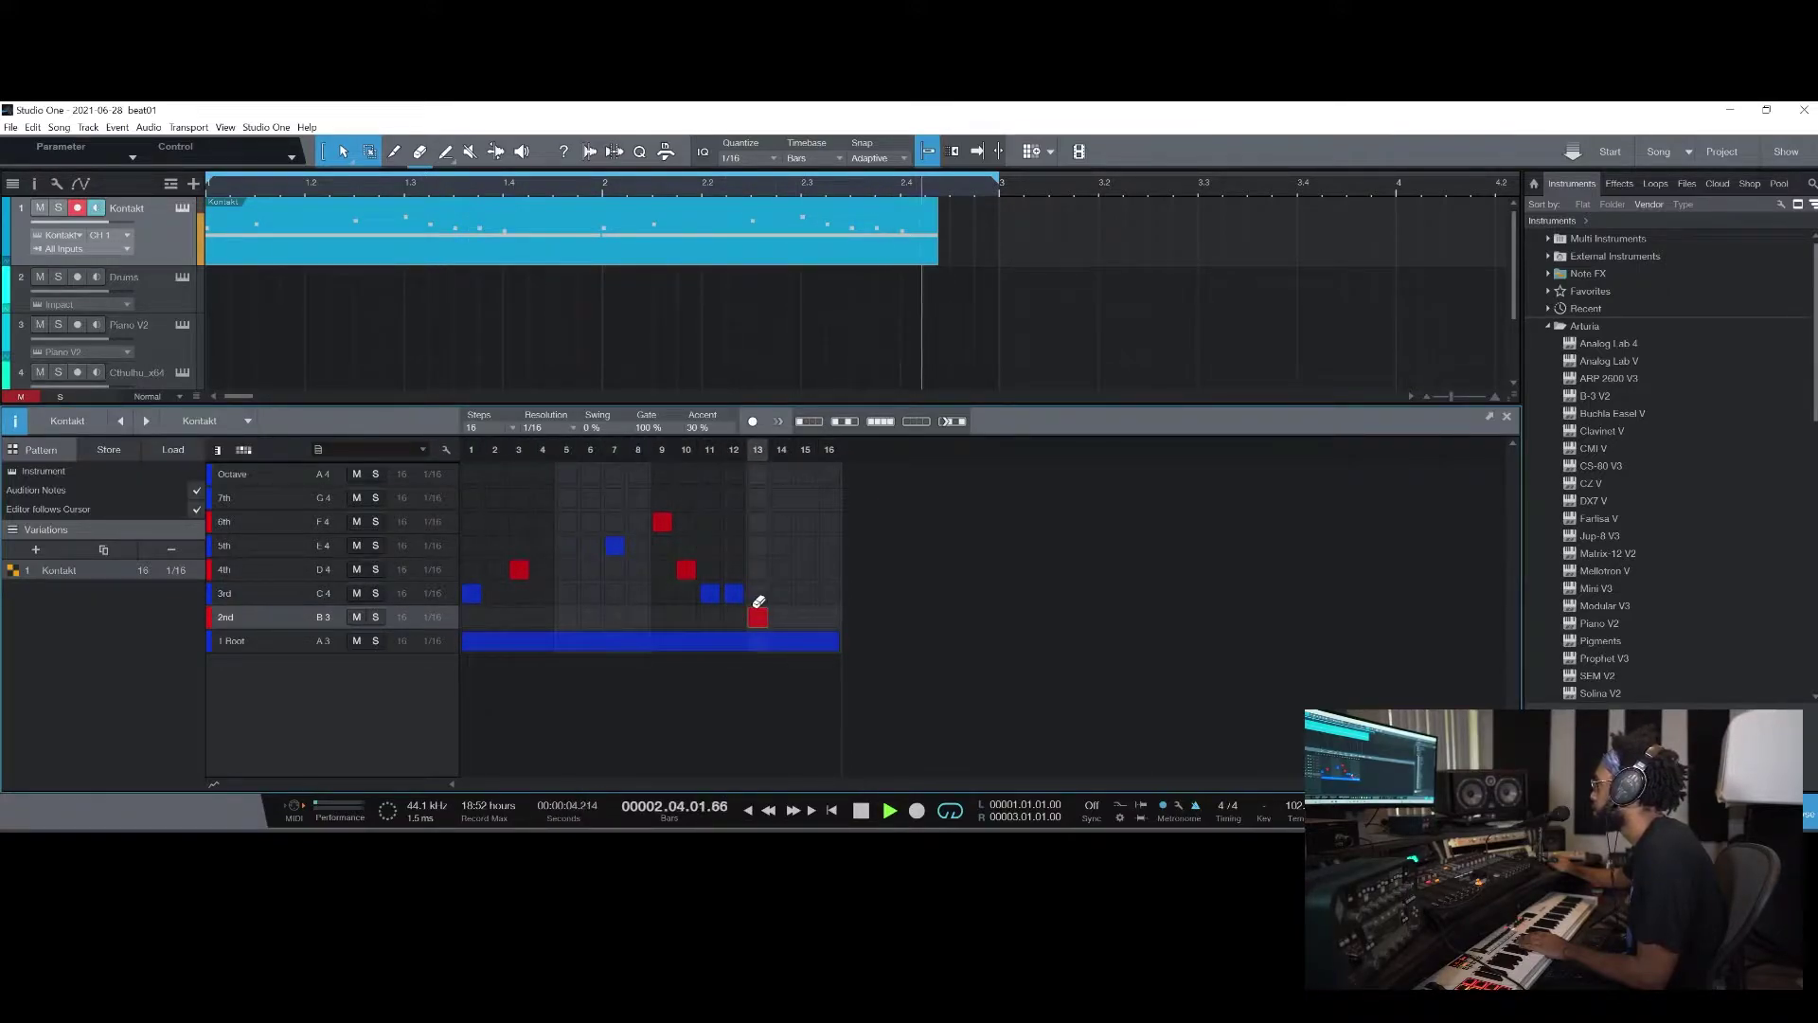
Add a 3rd, 5th and 7th chord on step 15, extend its notes through step 16, and stop playback
left_click(805, 593)
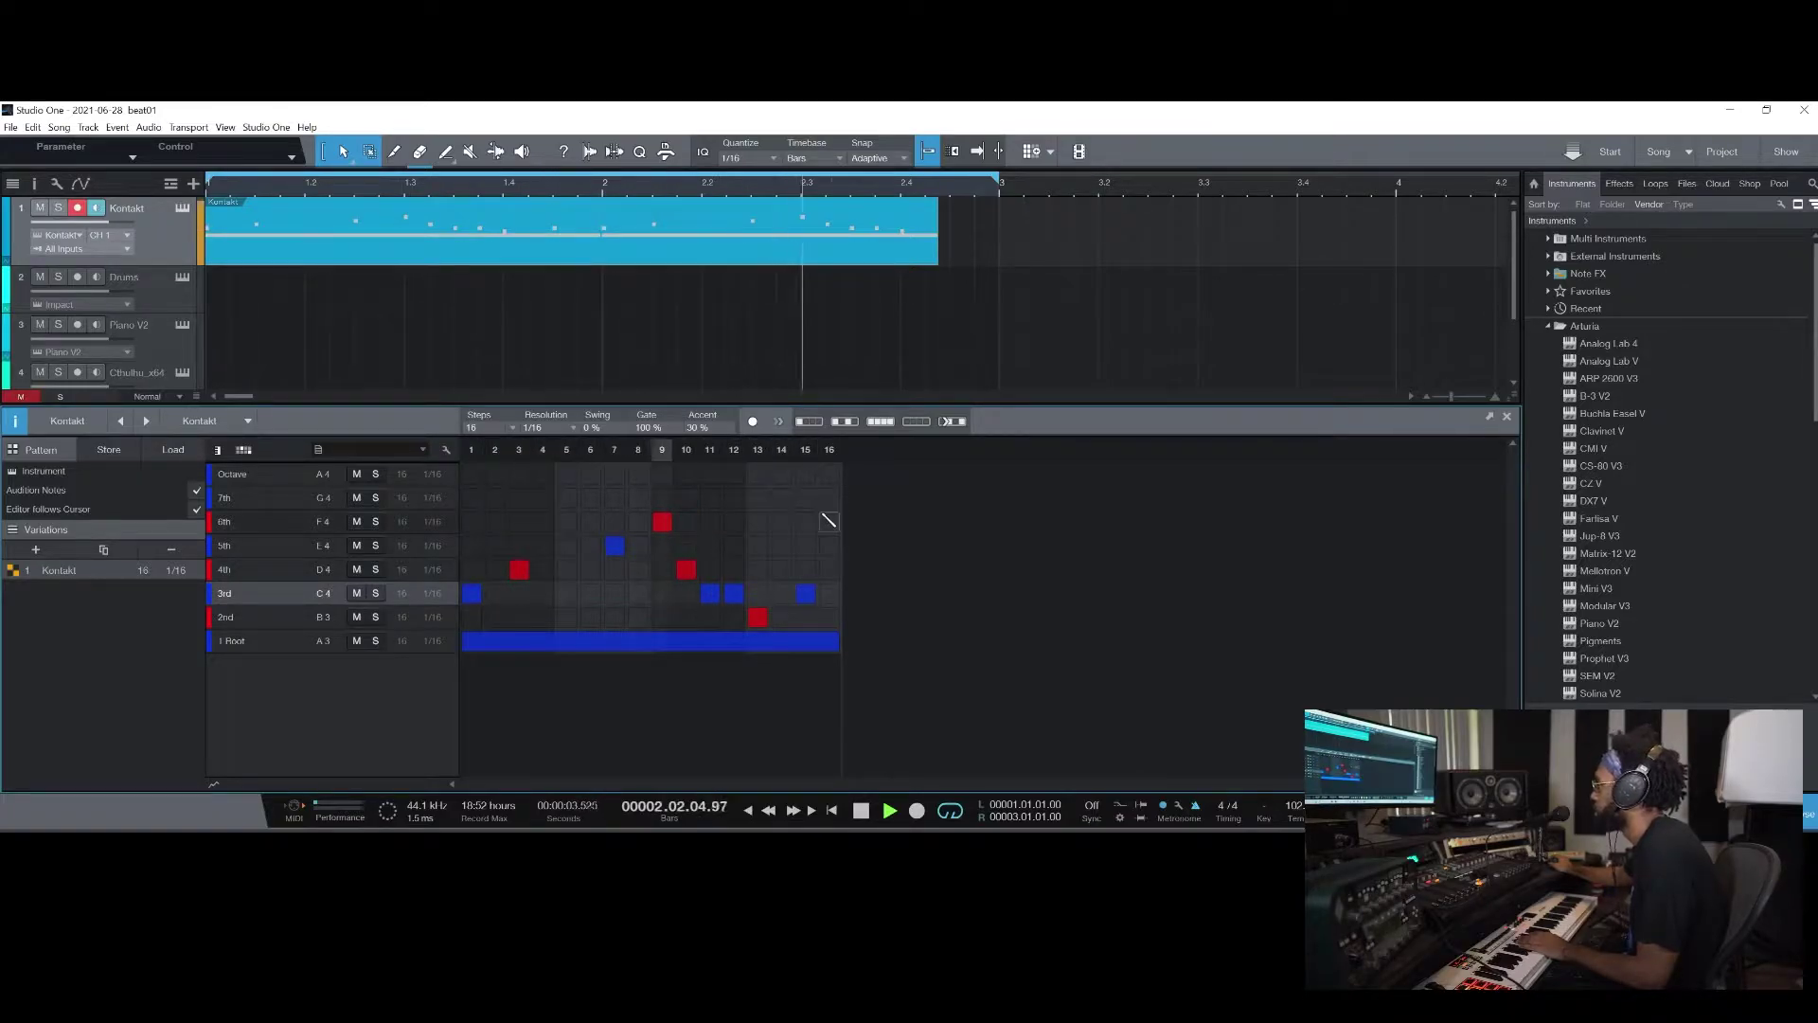
left_click(806, 544)
left_click(805, 497)
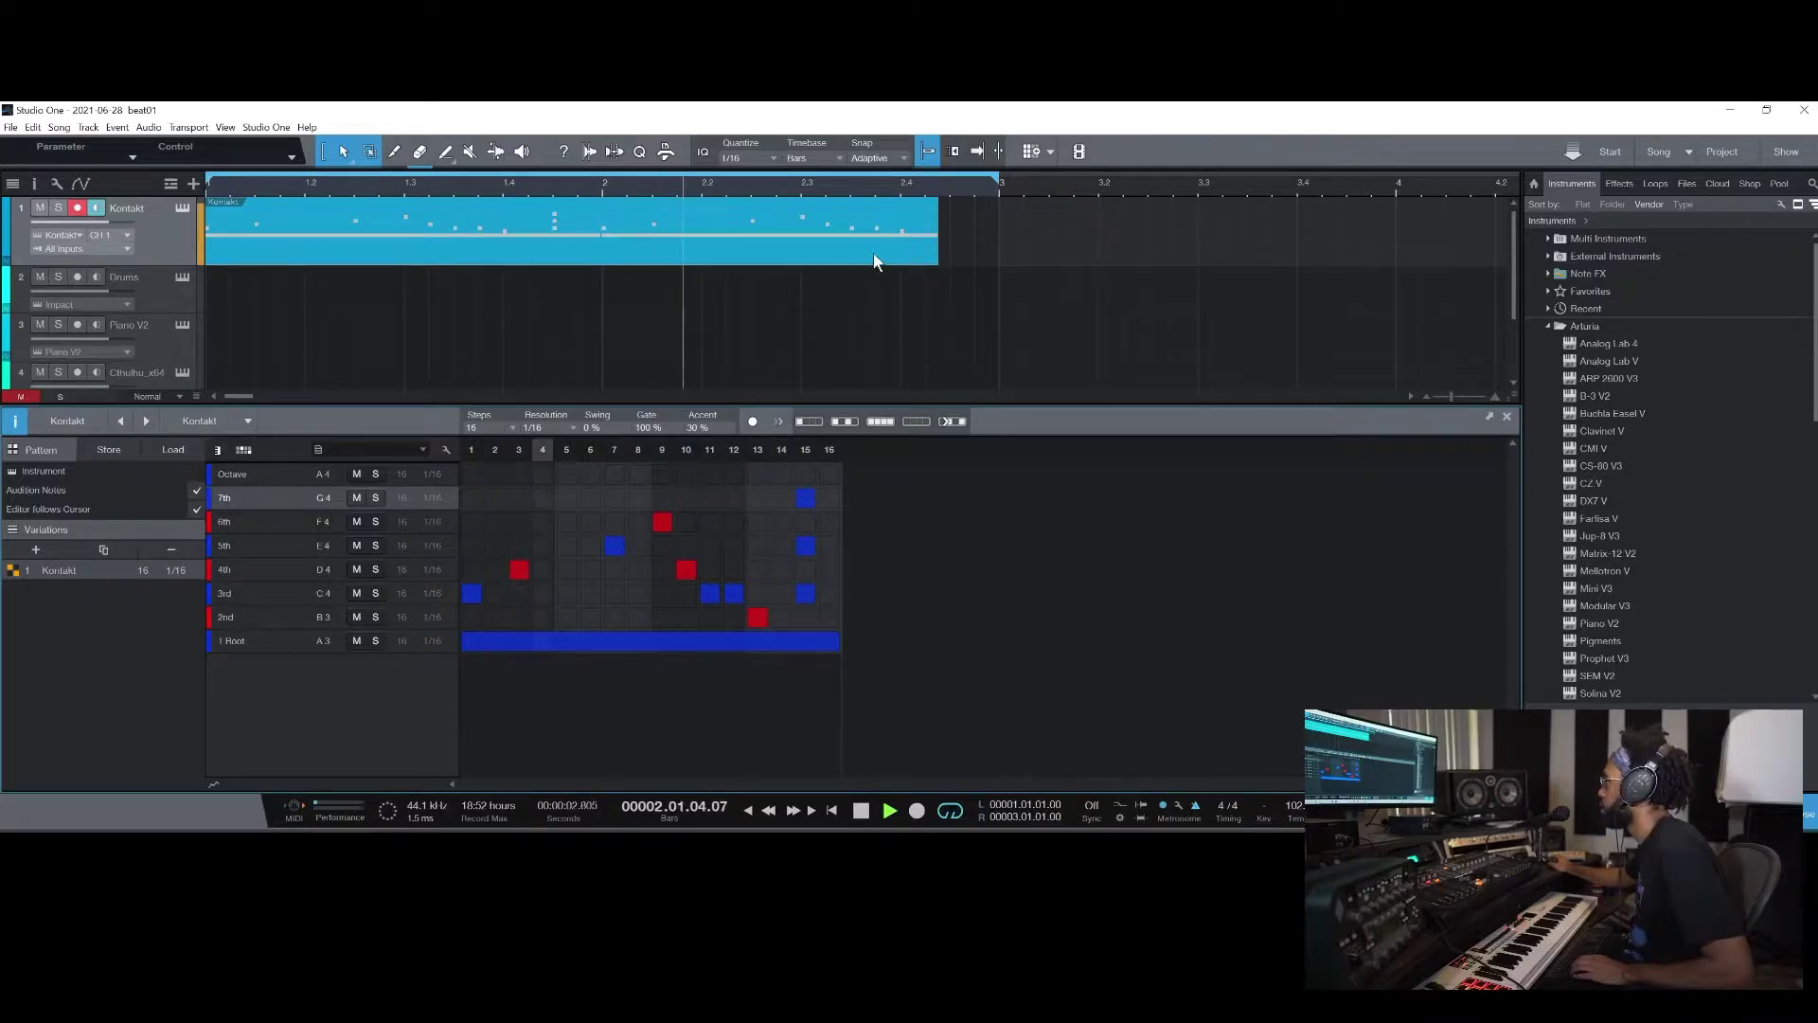
left_click_drag(818, 548, 836, 498)
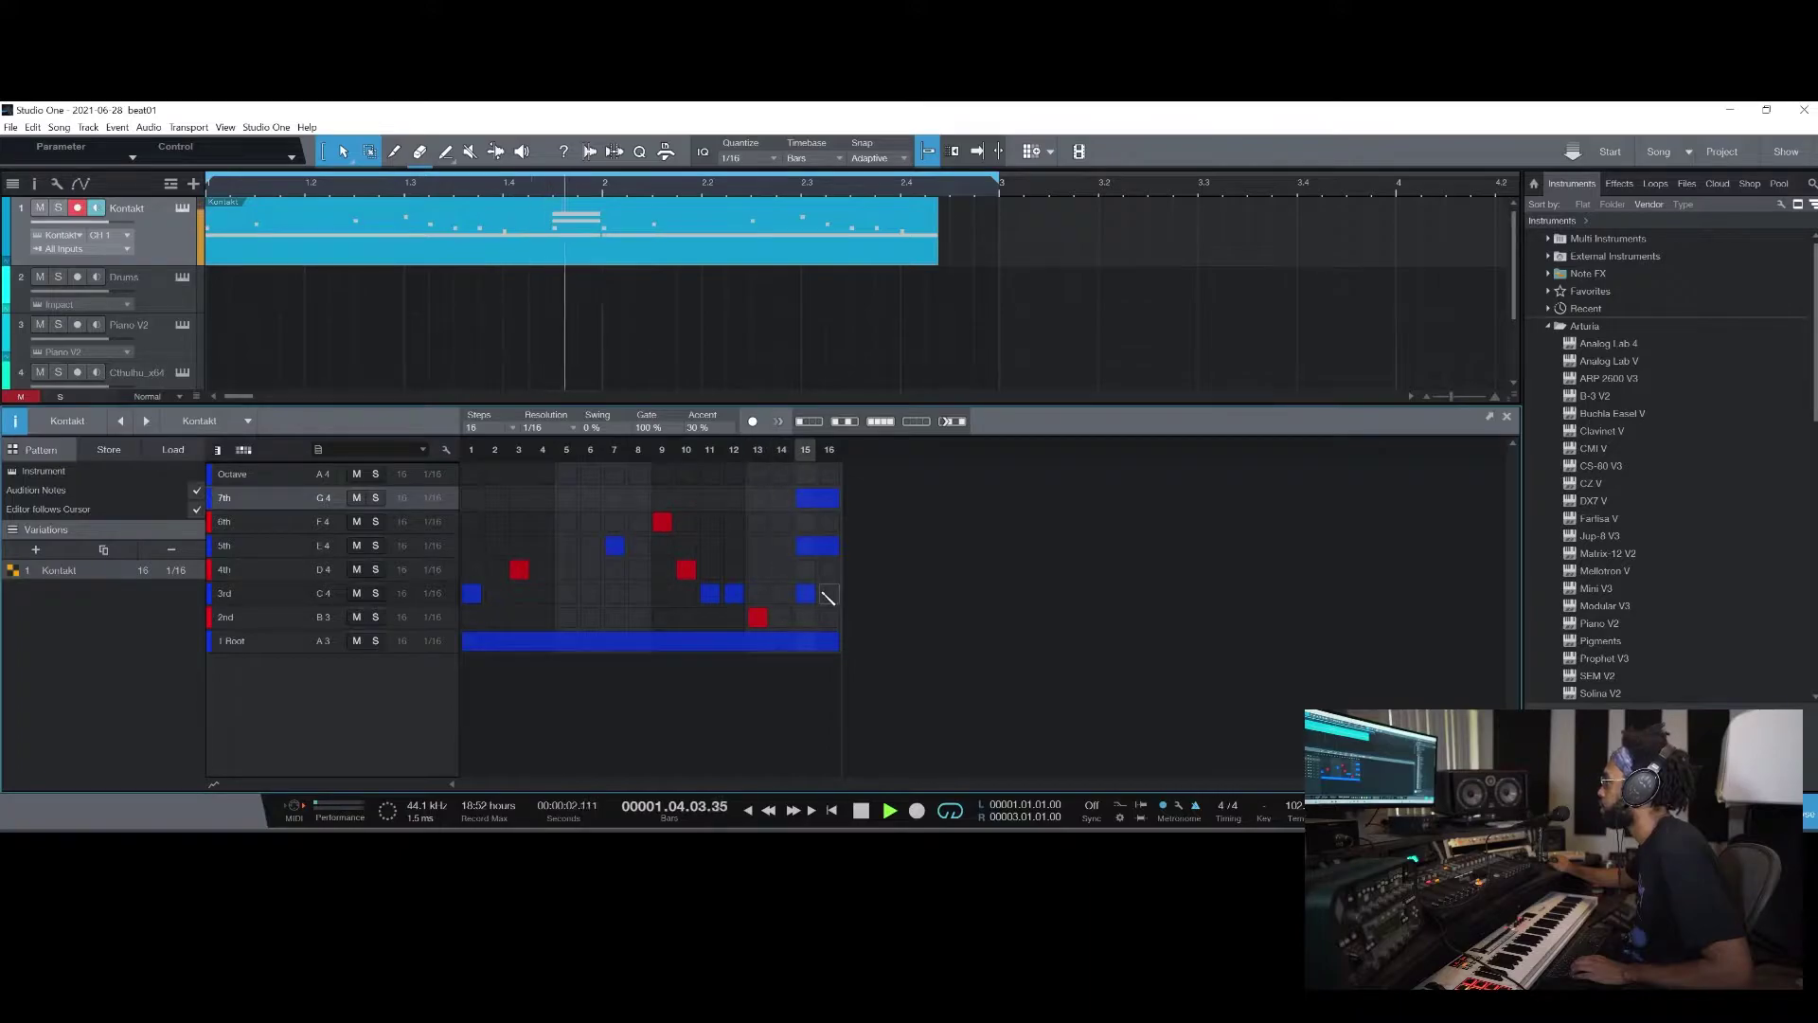
left_click_drag(812, 595, 834, 597)
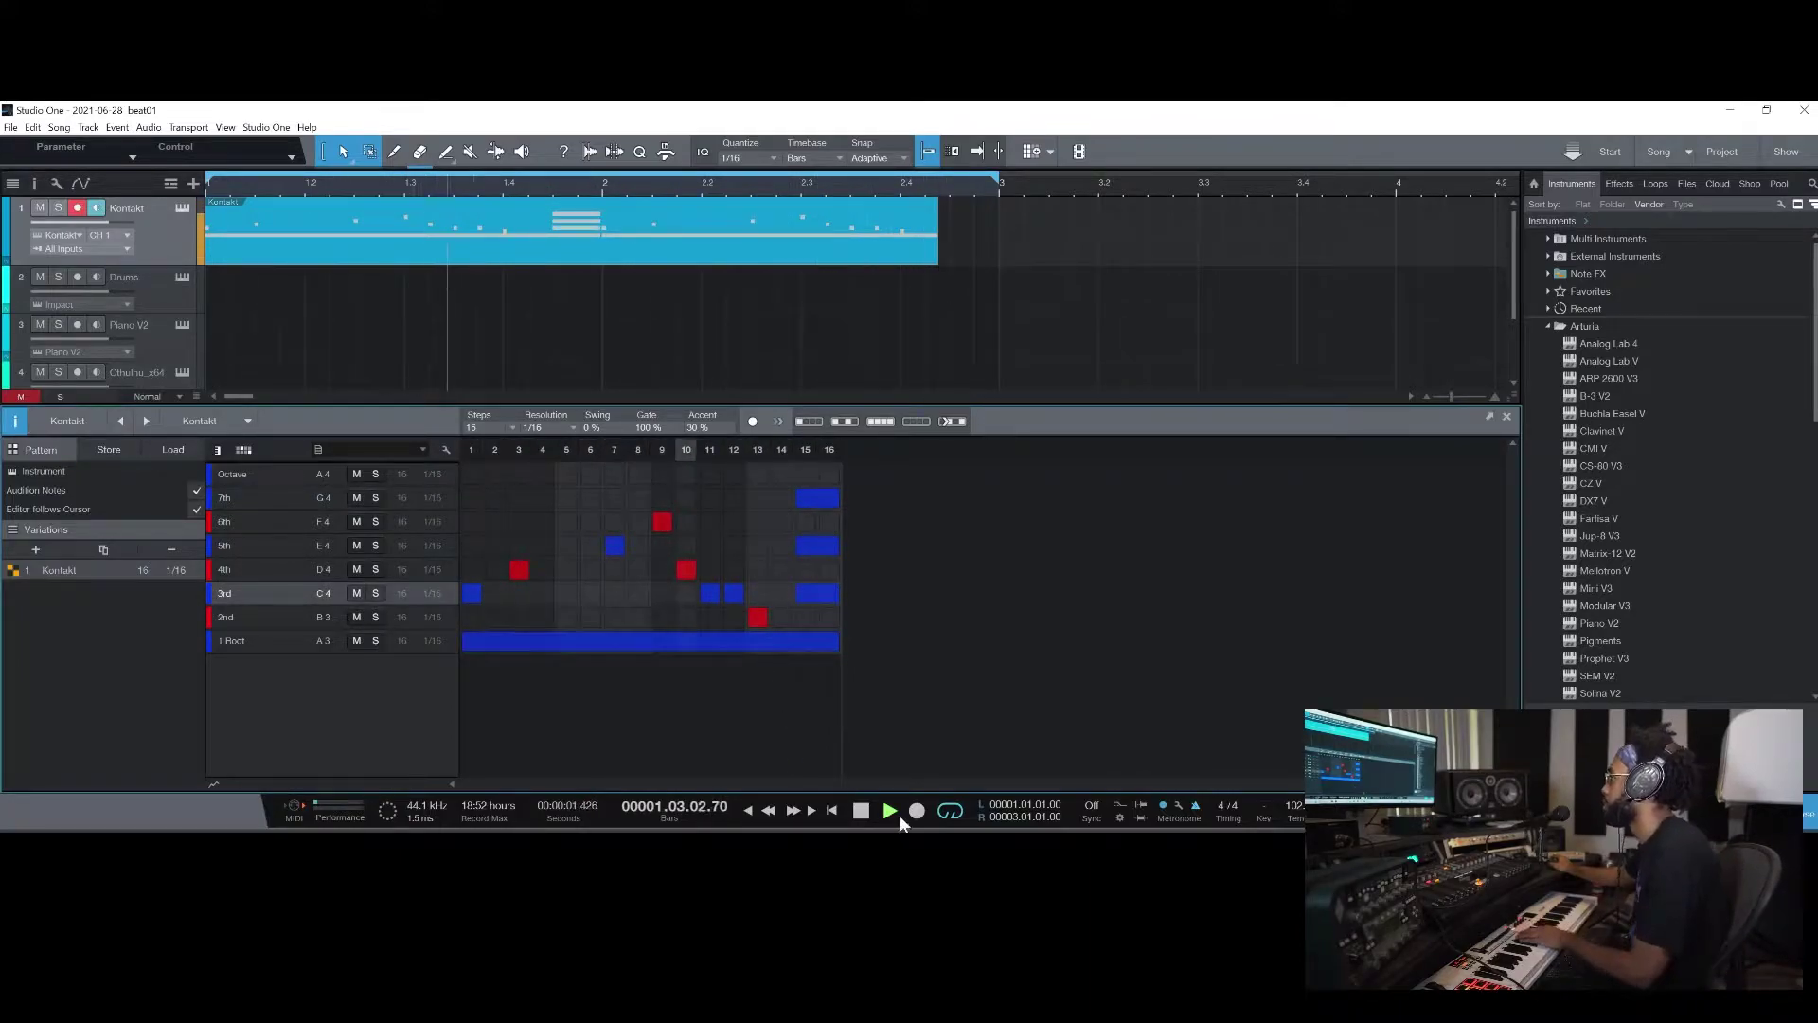
left_click(861, 811)
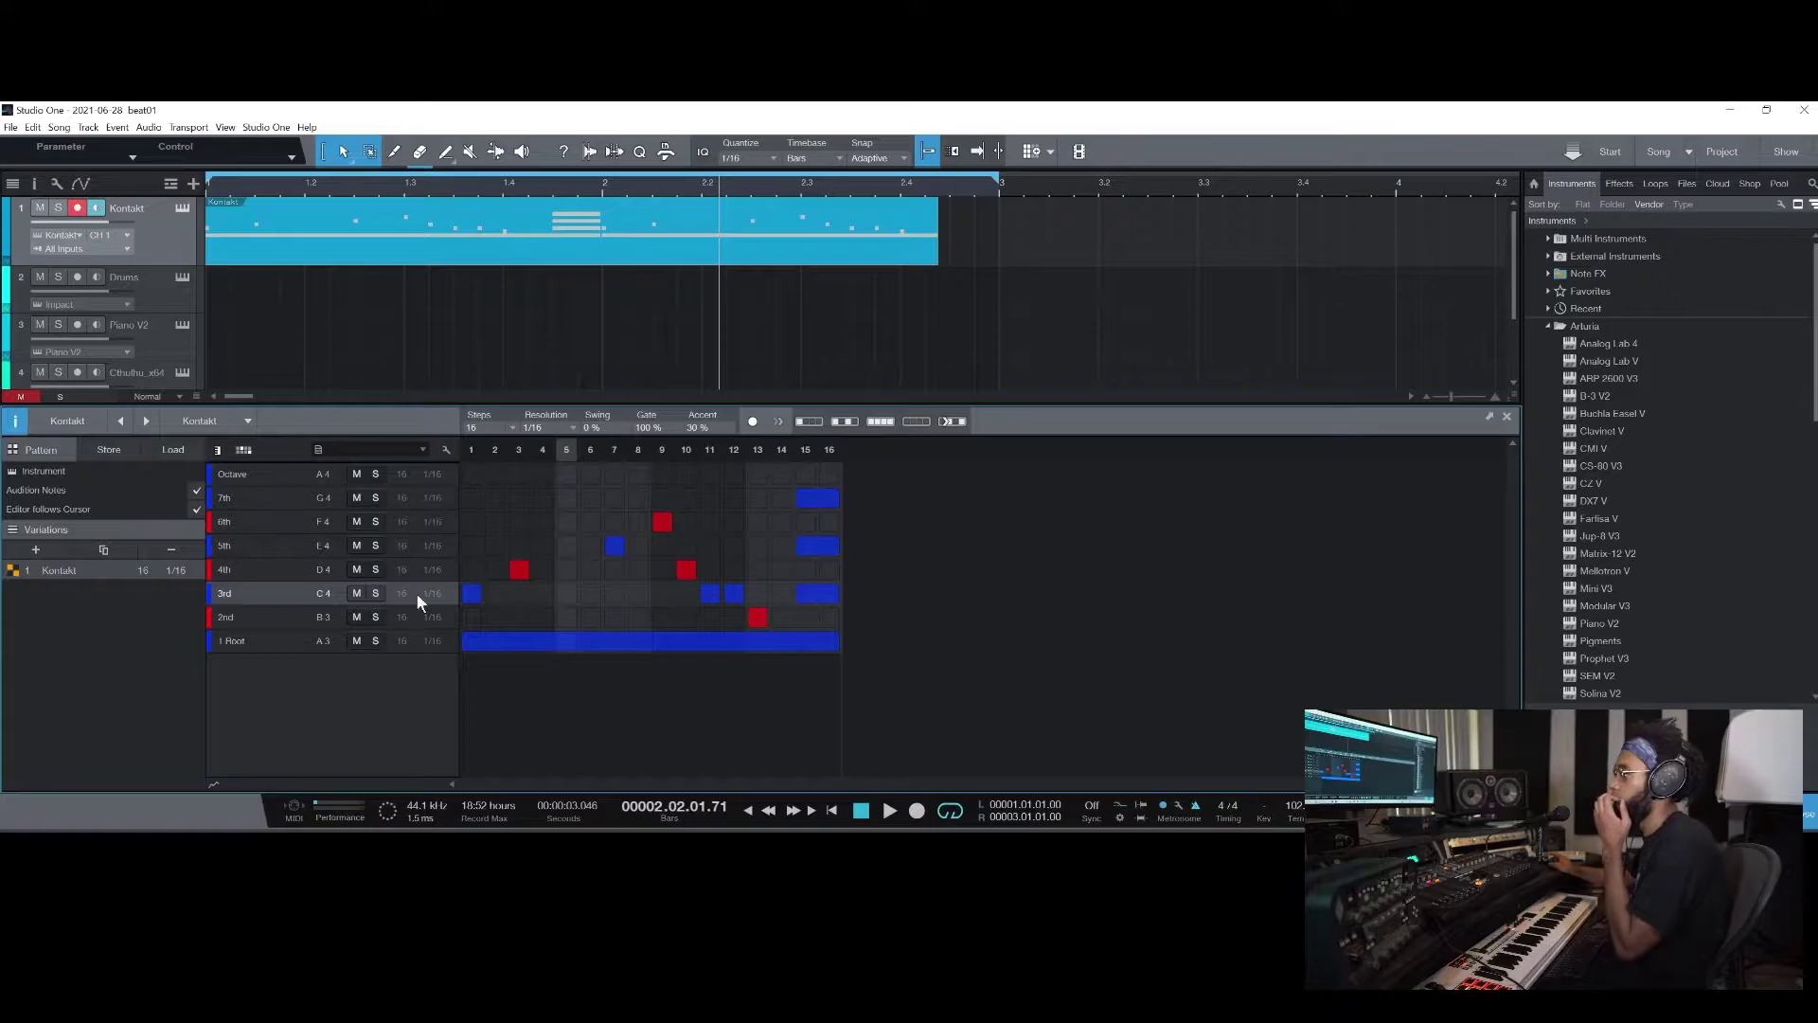
Set Repeat to 2 for the 4th on step 3 and 3 for the 3rd on step 12, and play the pattern
left_click(215, 785)
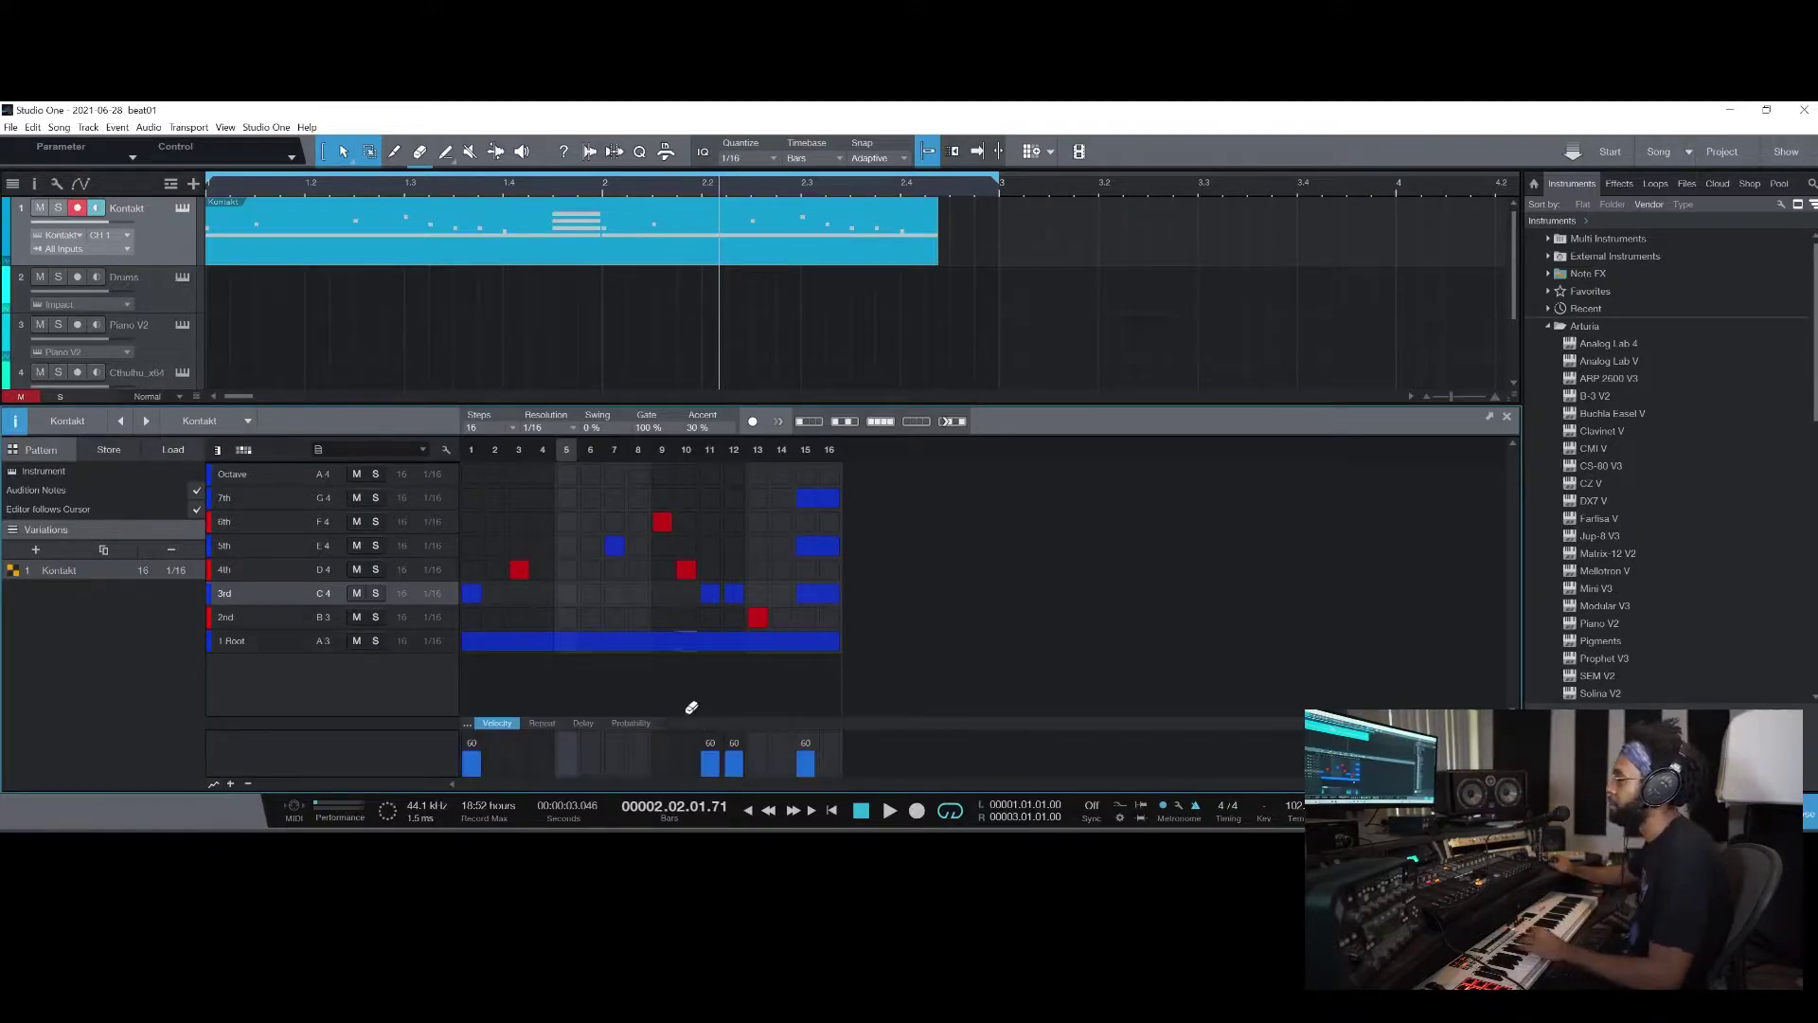
left_click(529, 724)
left_click(248, 568)
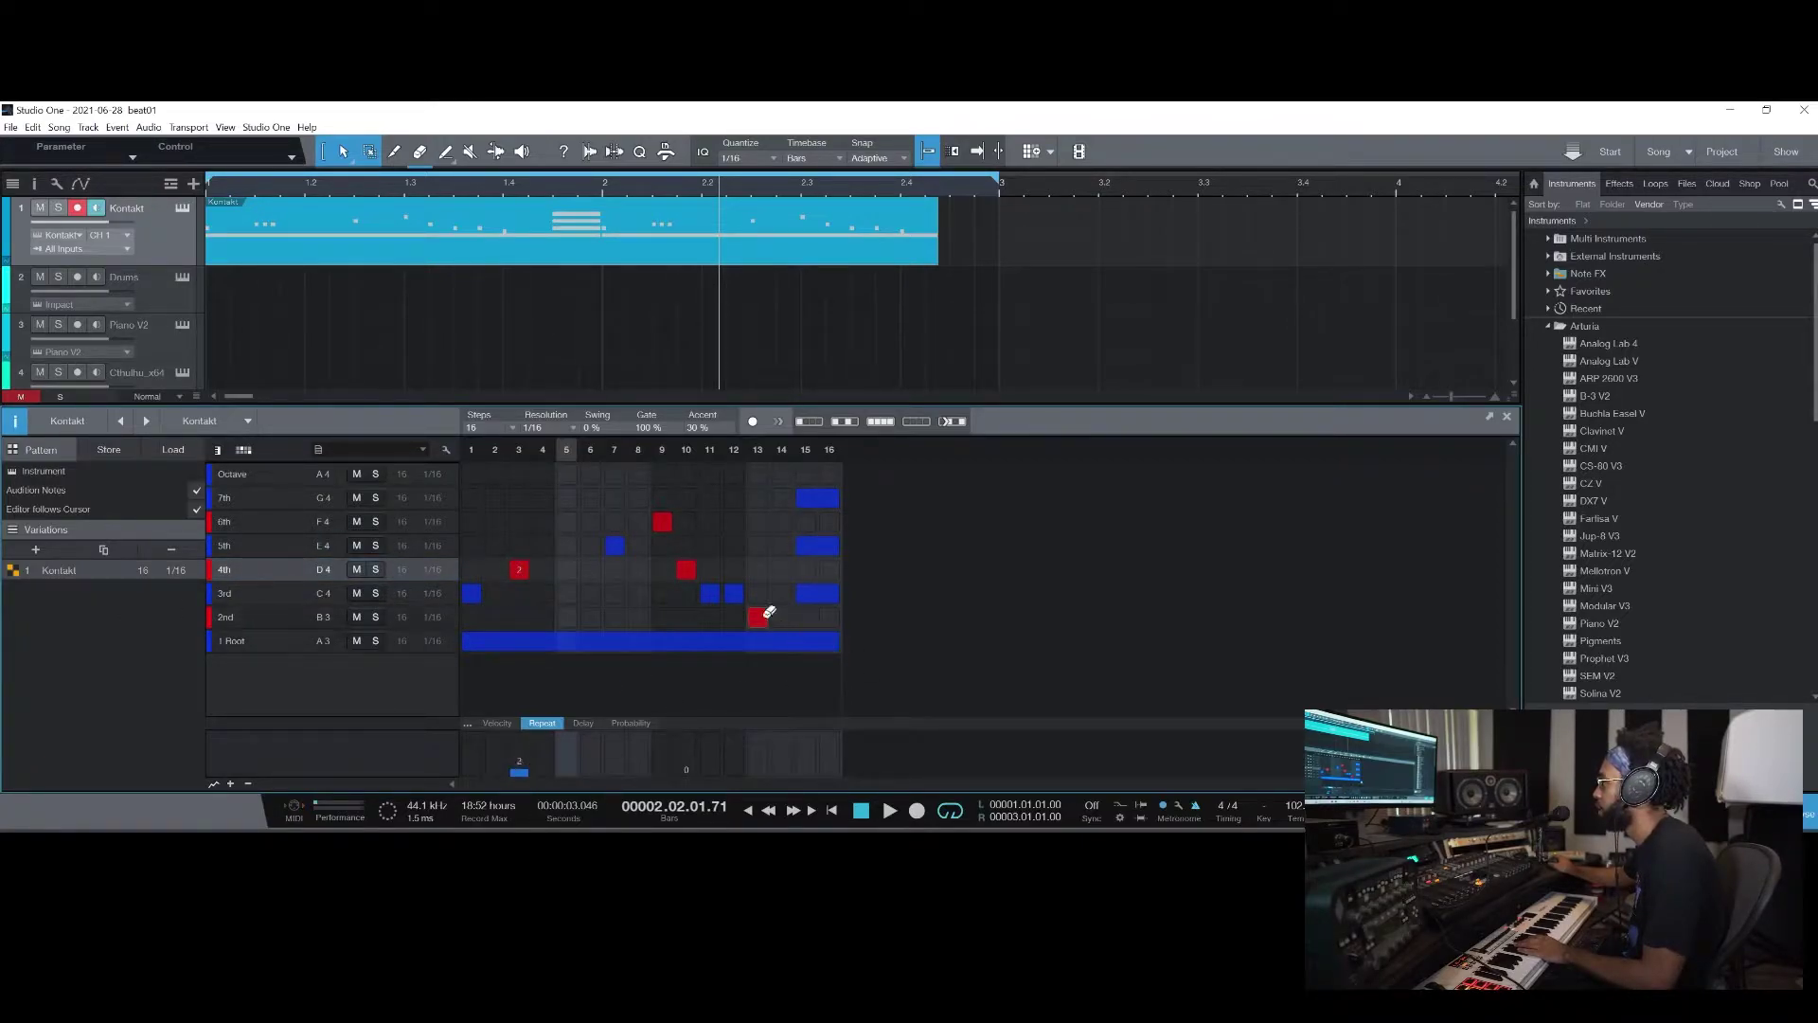
left_click(262, 593)
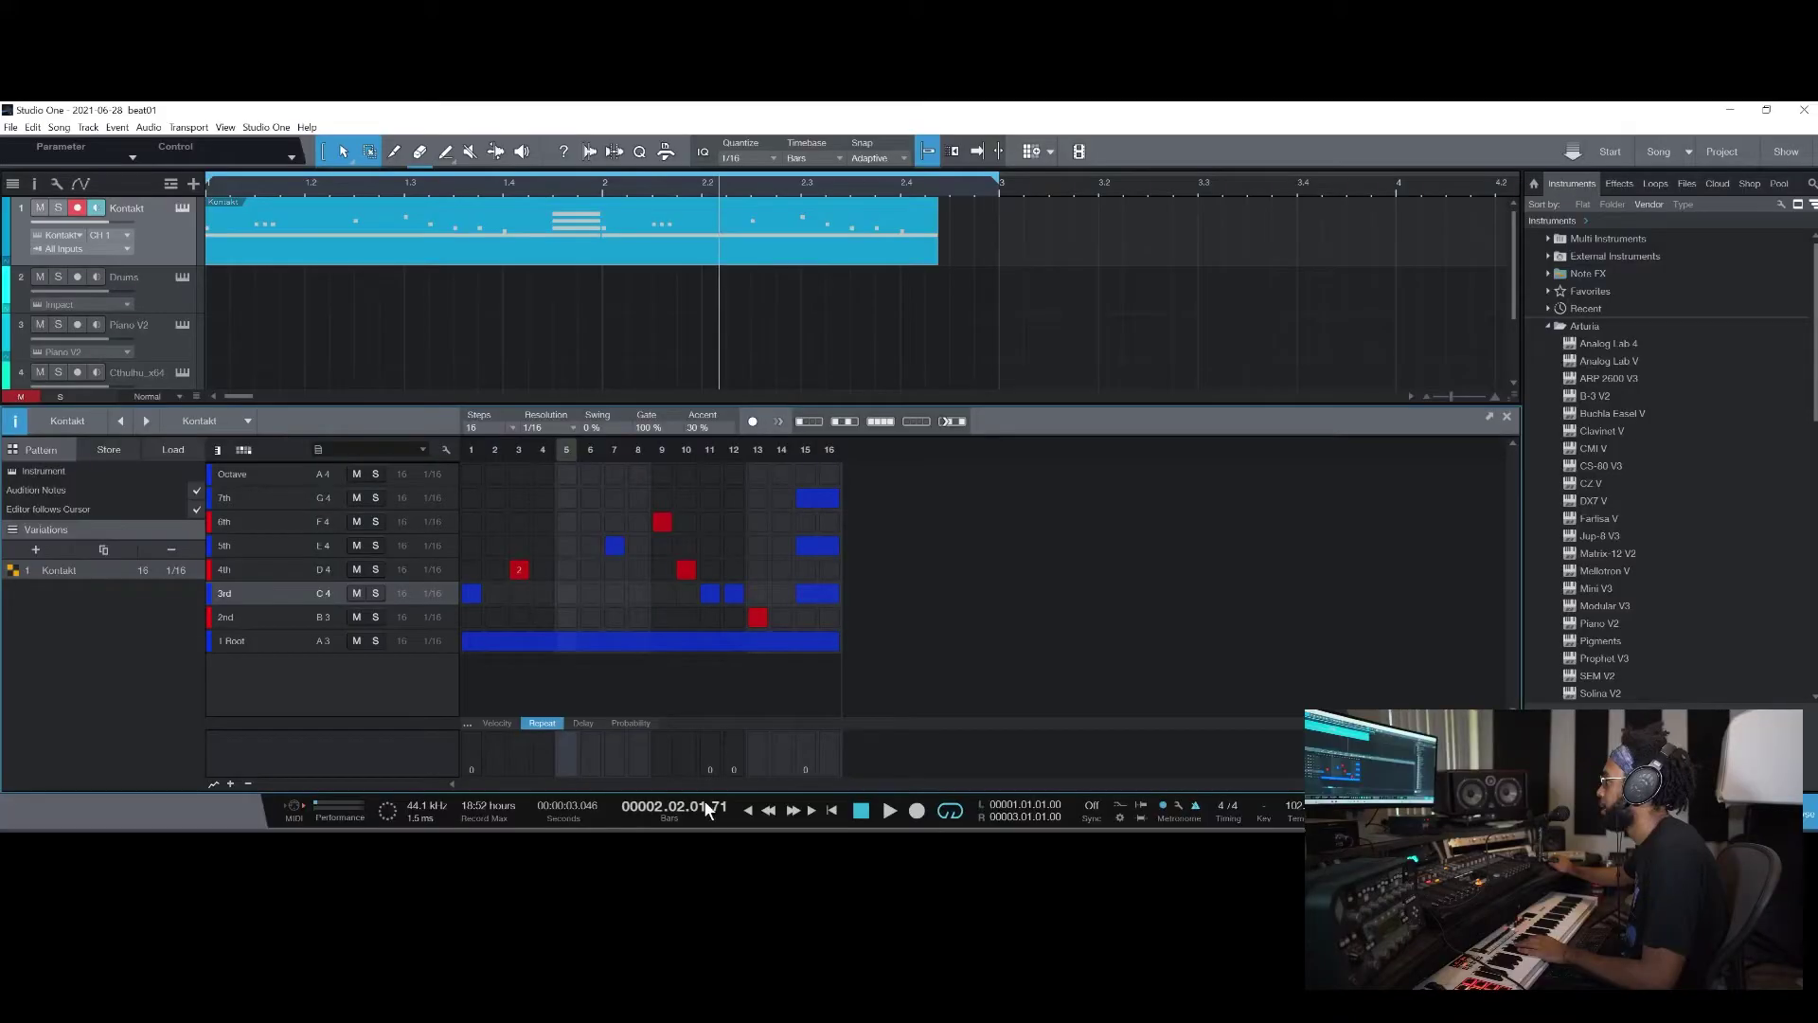
left_click(860, 812)
left_click(891, 810)
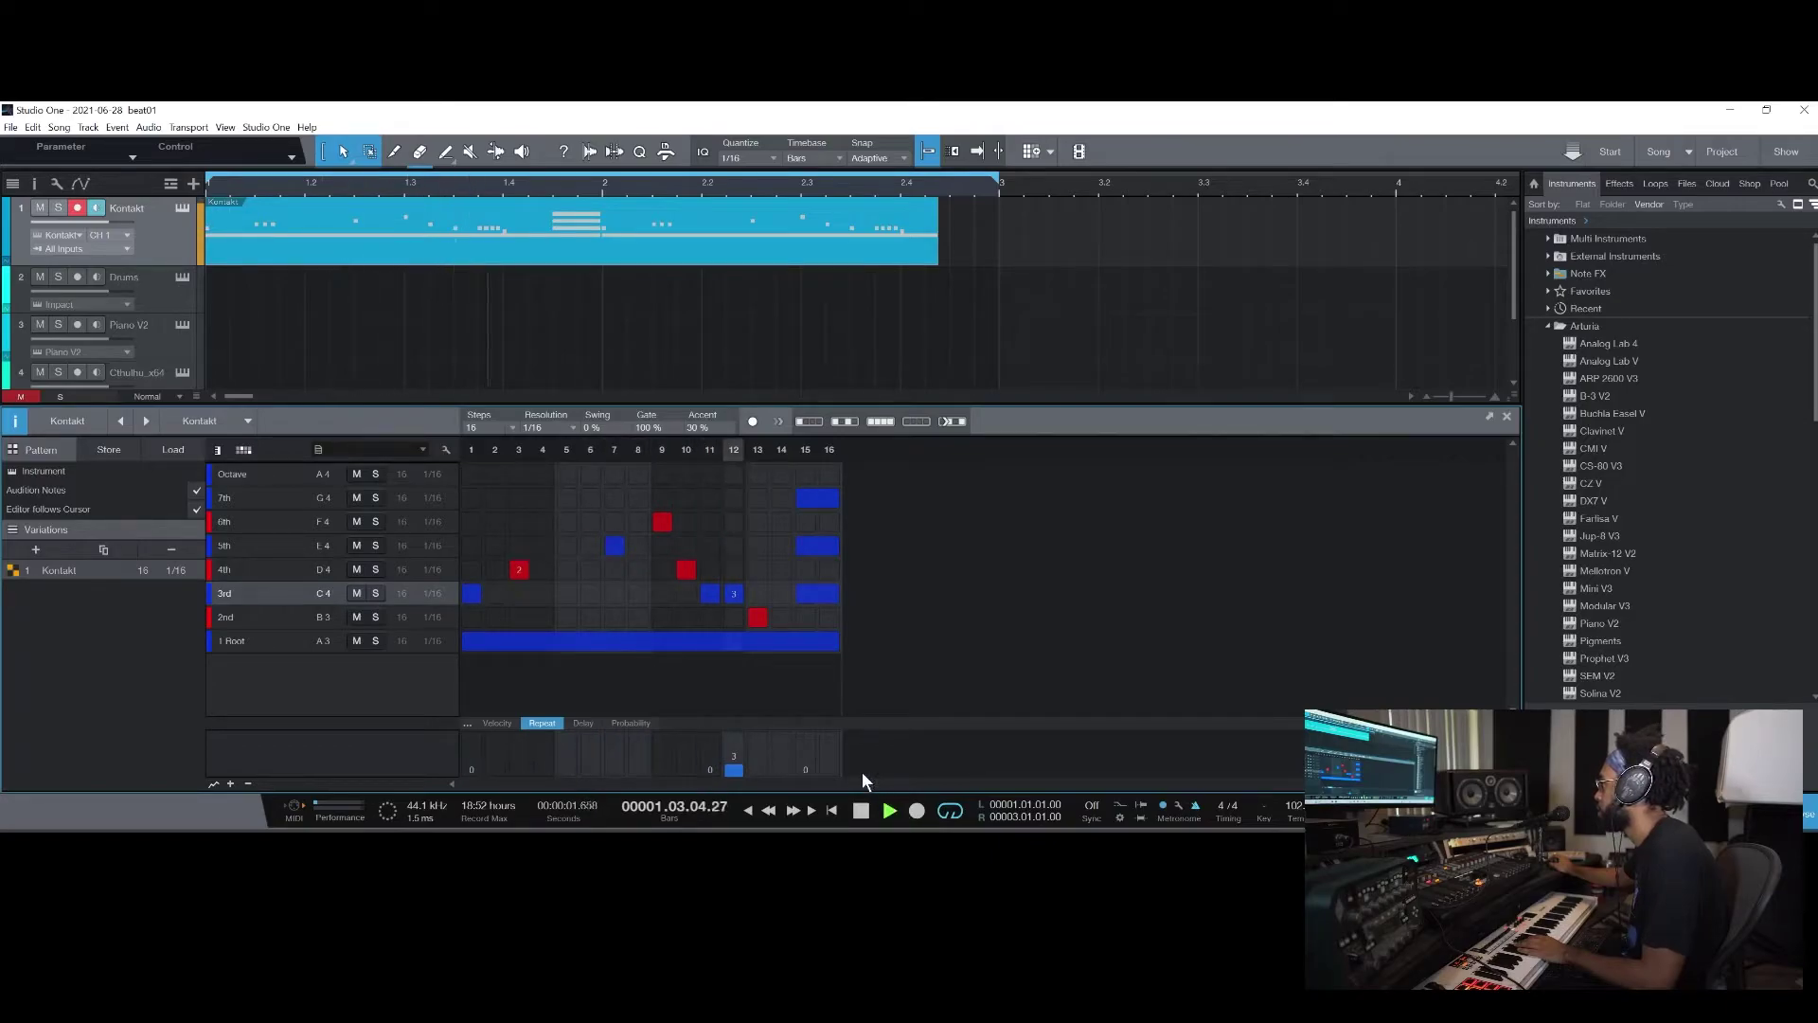
Delay the 5th and 7th of the step 15 chord, setting the 7th to 34%, and play the pattern from the start
left_click(586, 723)
key("space")
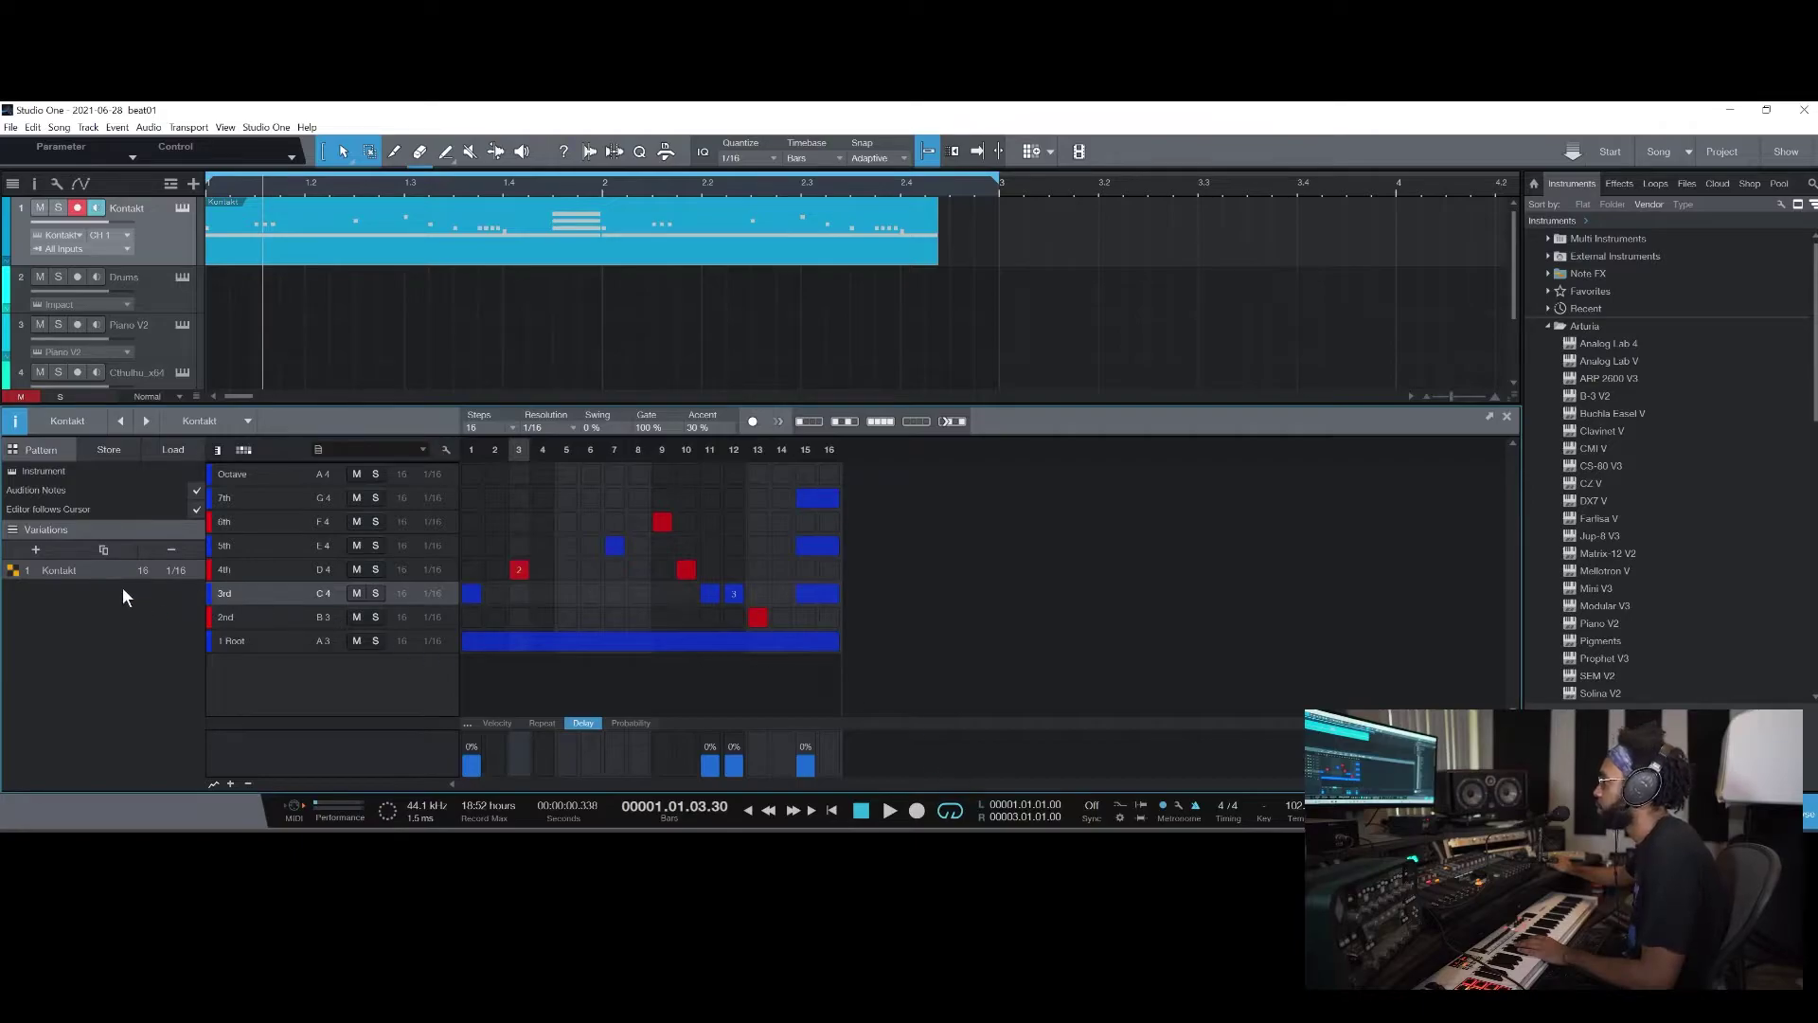
left_click(263, 545)
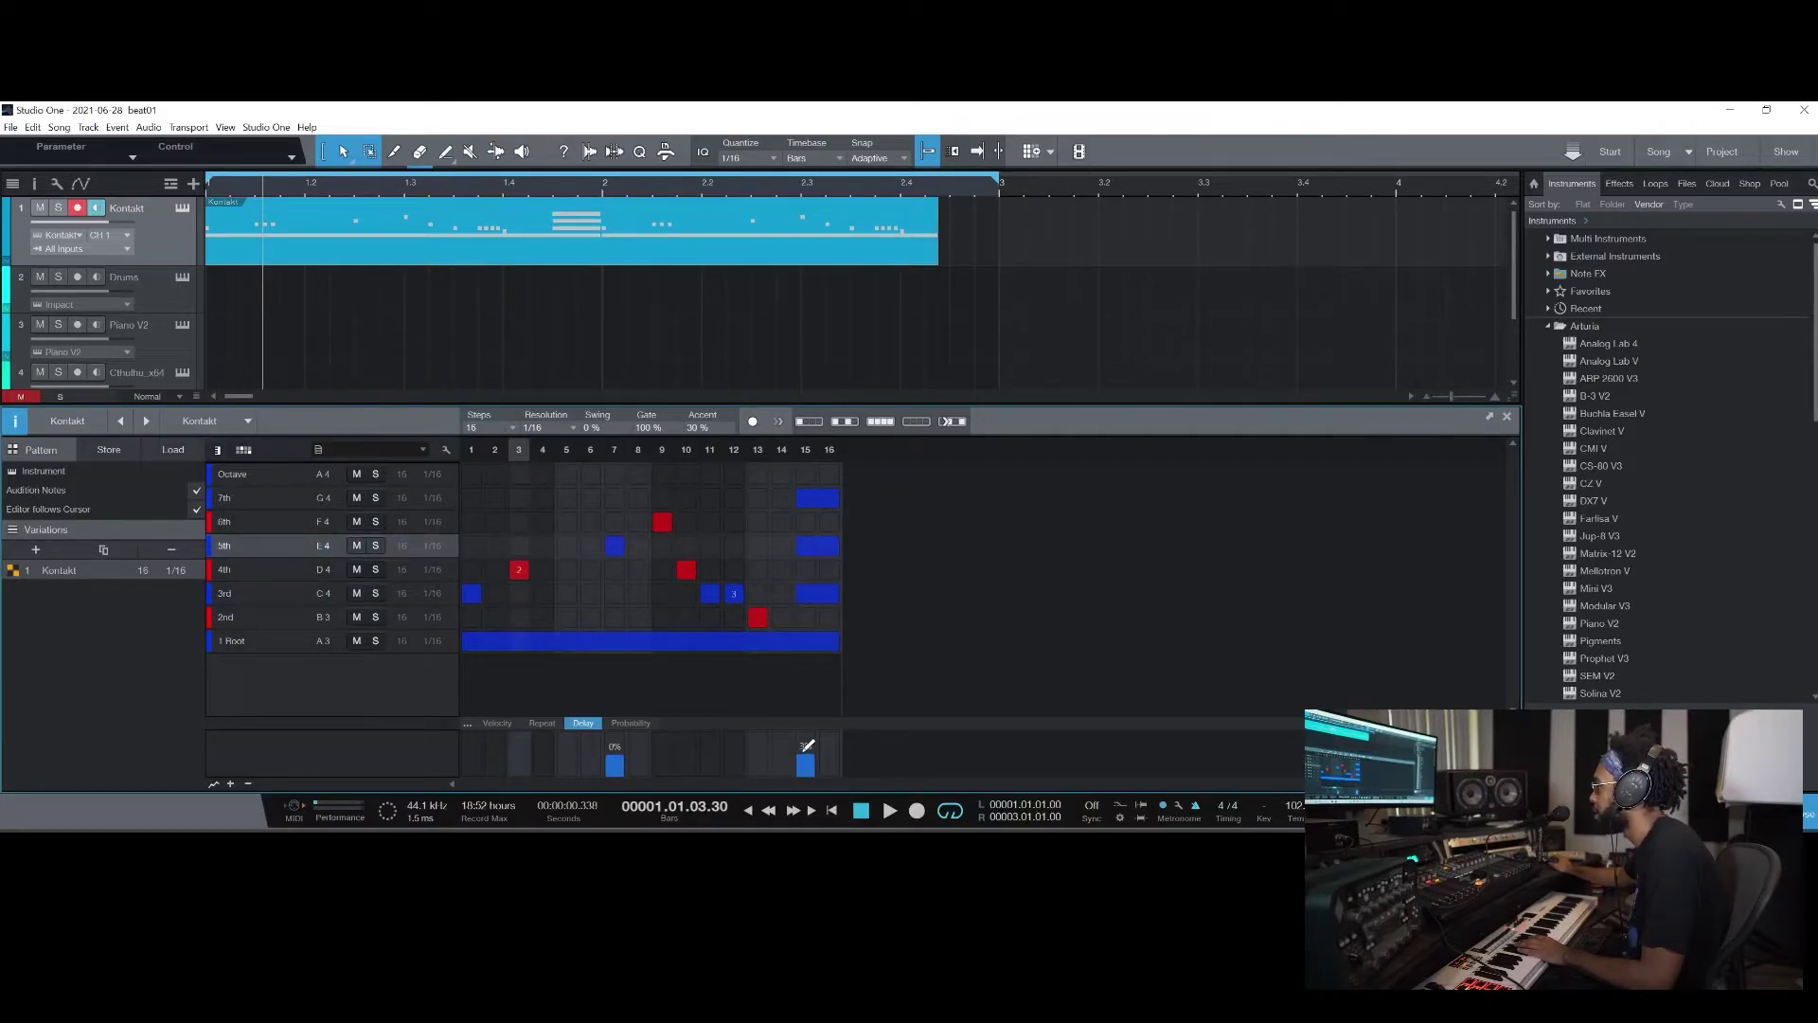
left_click(242, 502)
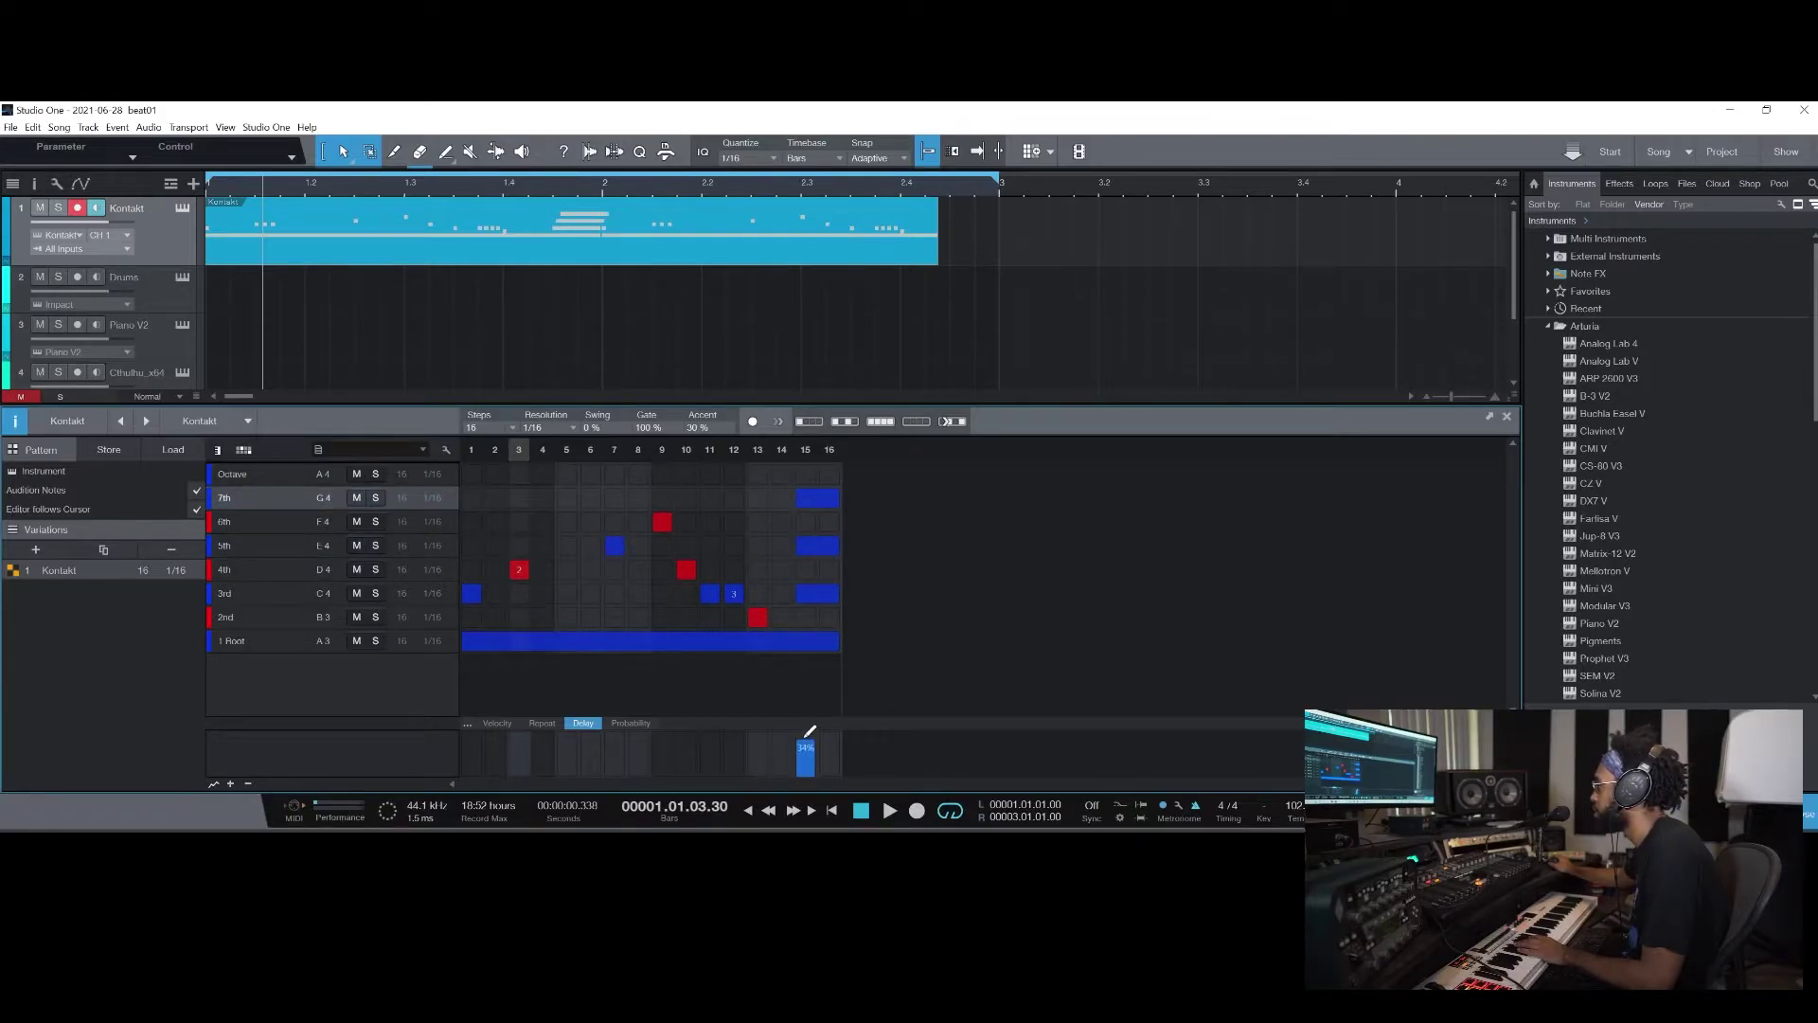
left_click(830, 810)
left_click(891, 811)
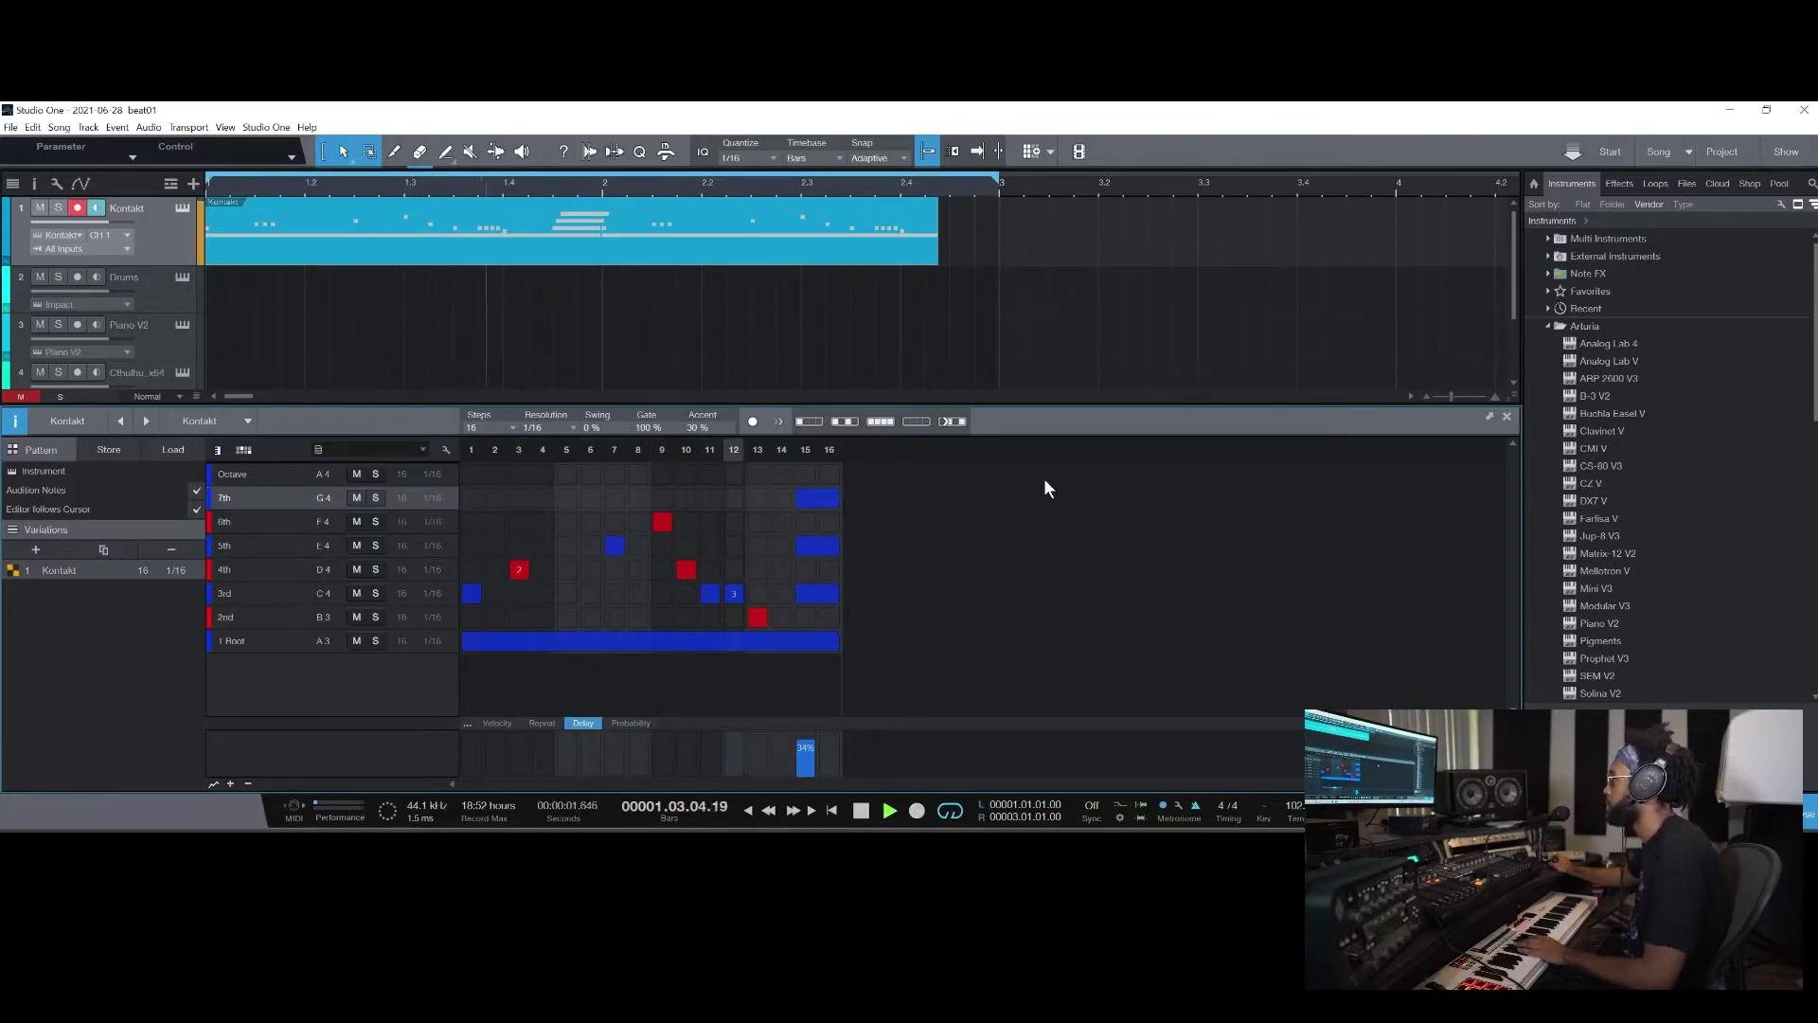
left_click(864, 810)
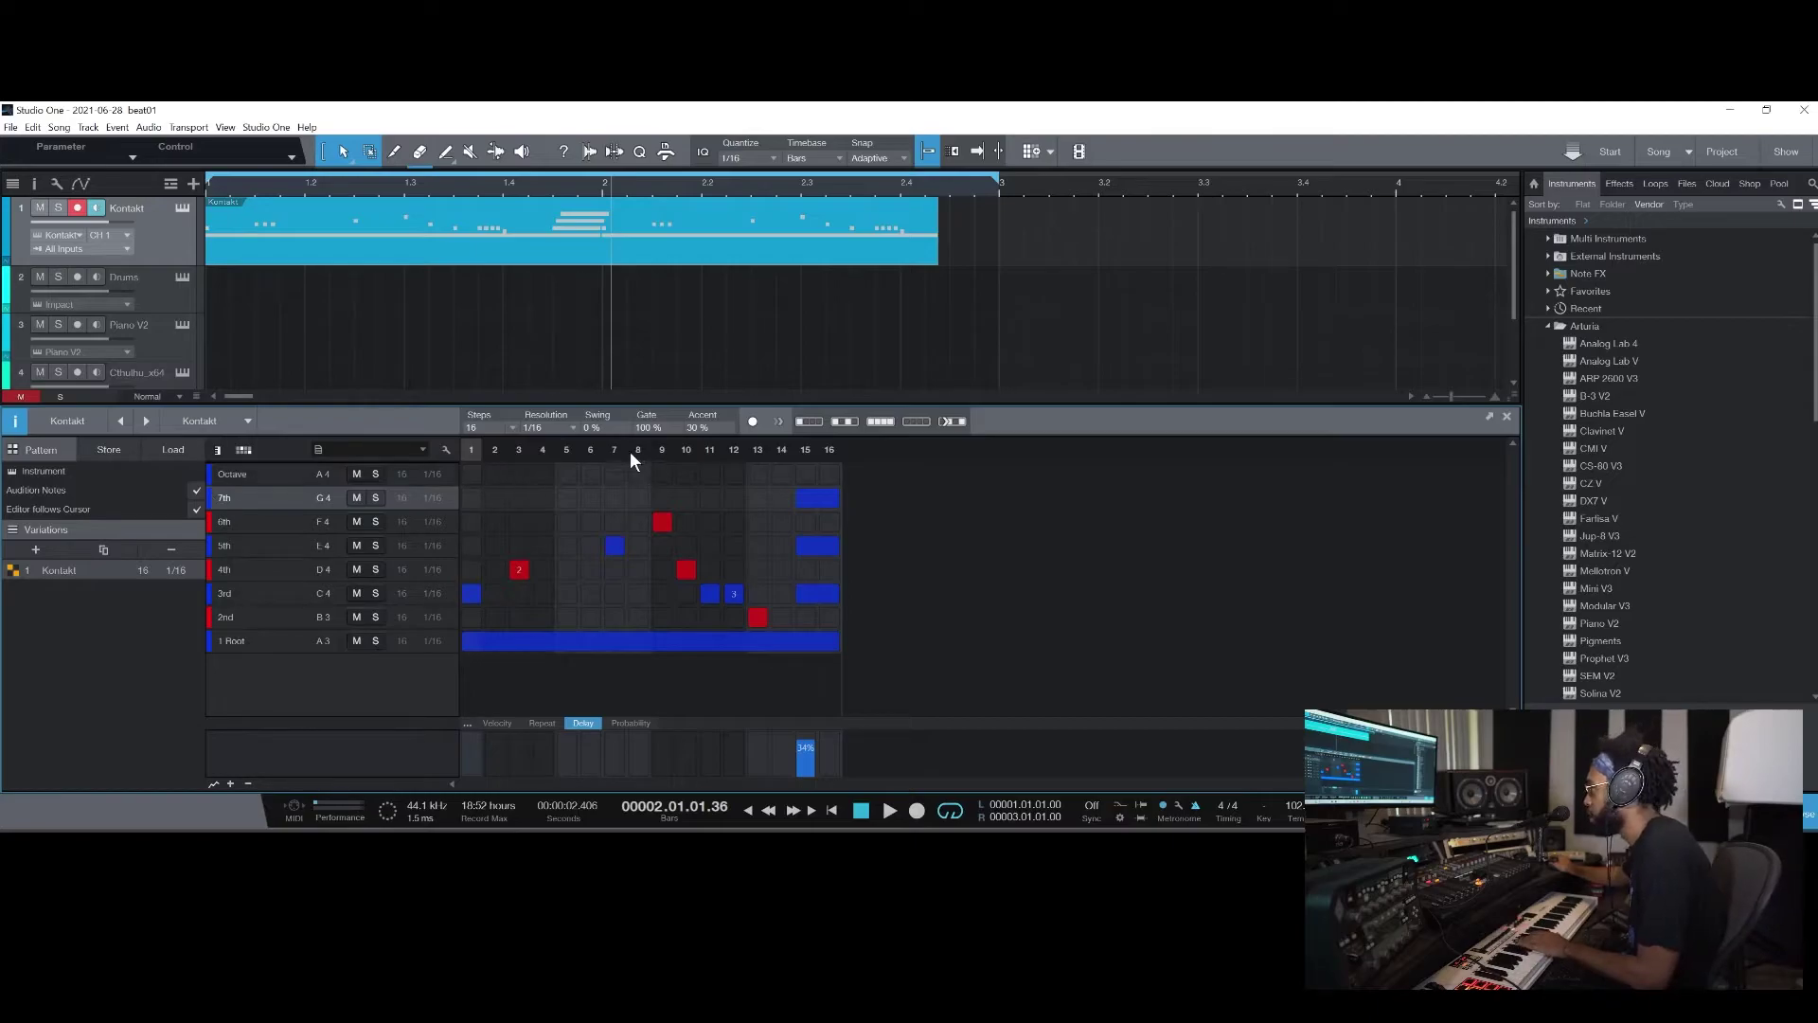
Try a 1/32 T resolution for the whole pattern and play it from the start
scroll(570, 429, "down", 2)
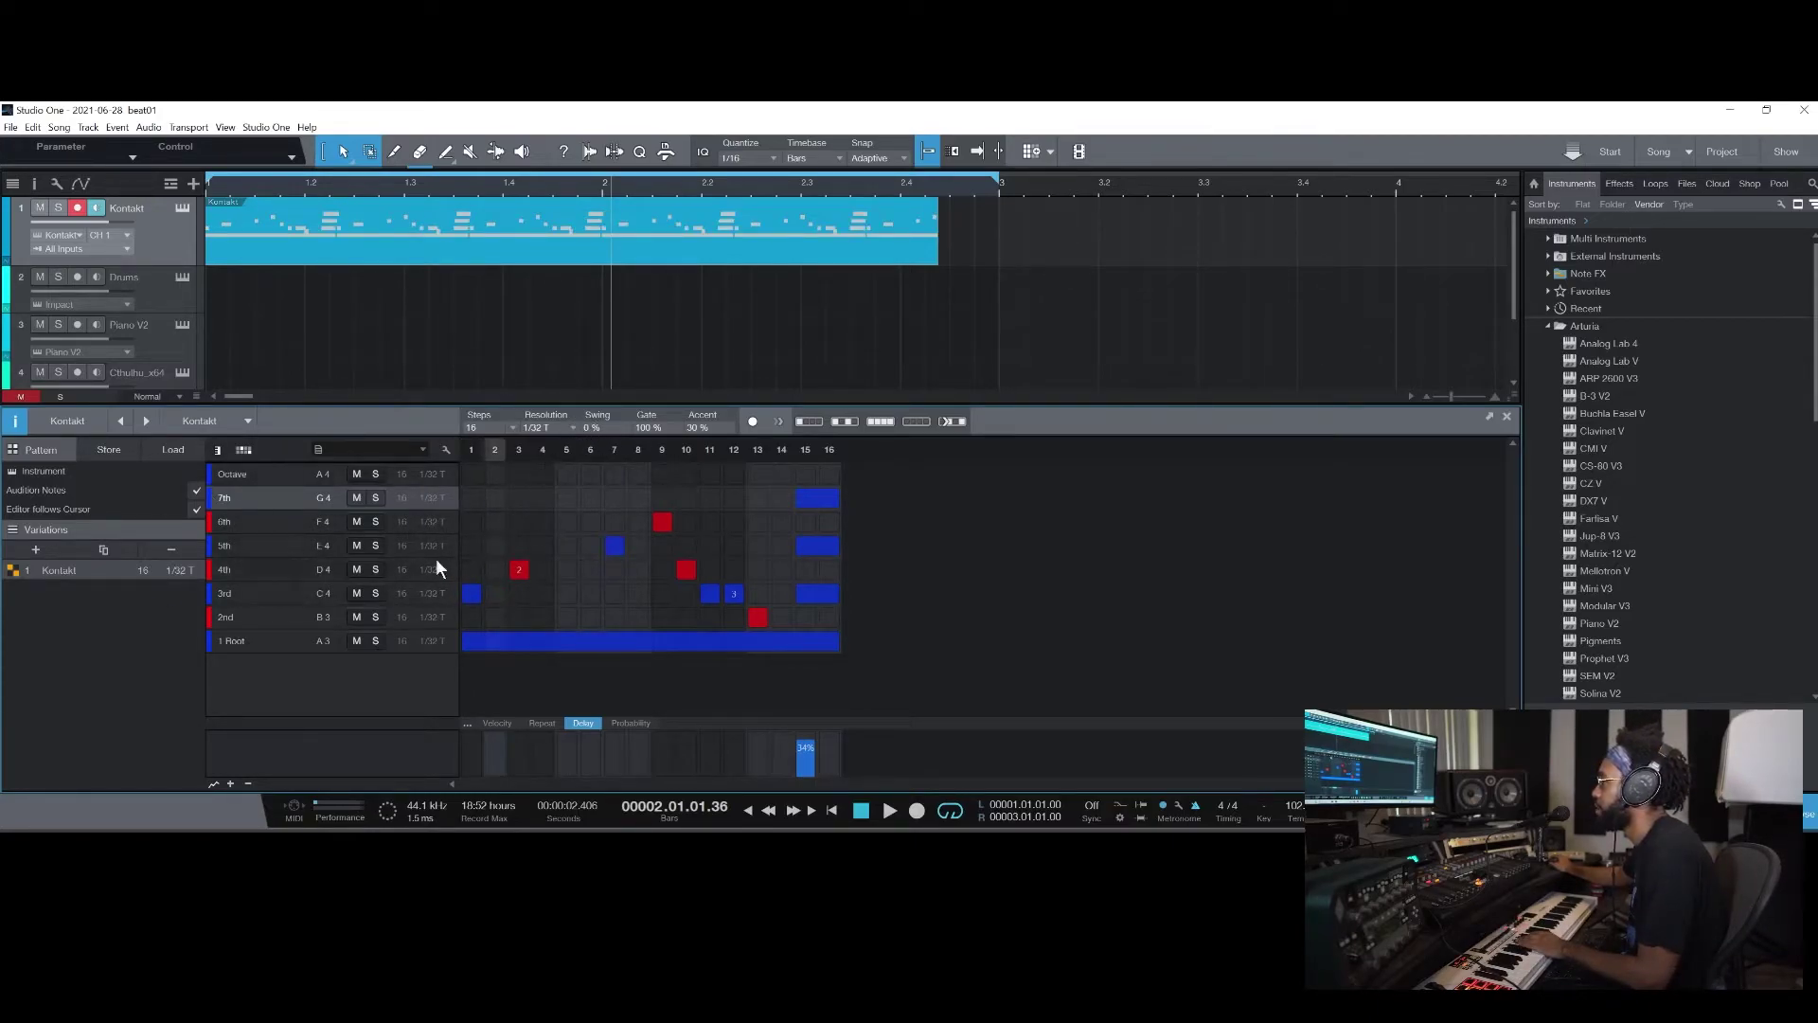
left_click(833, 810)
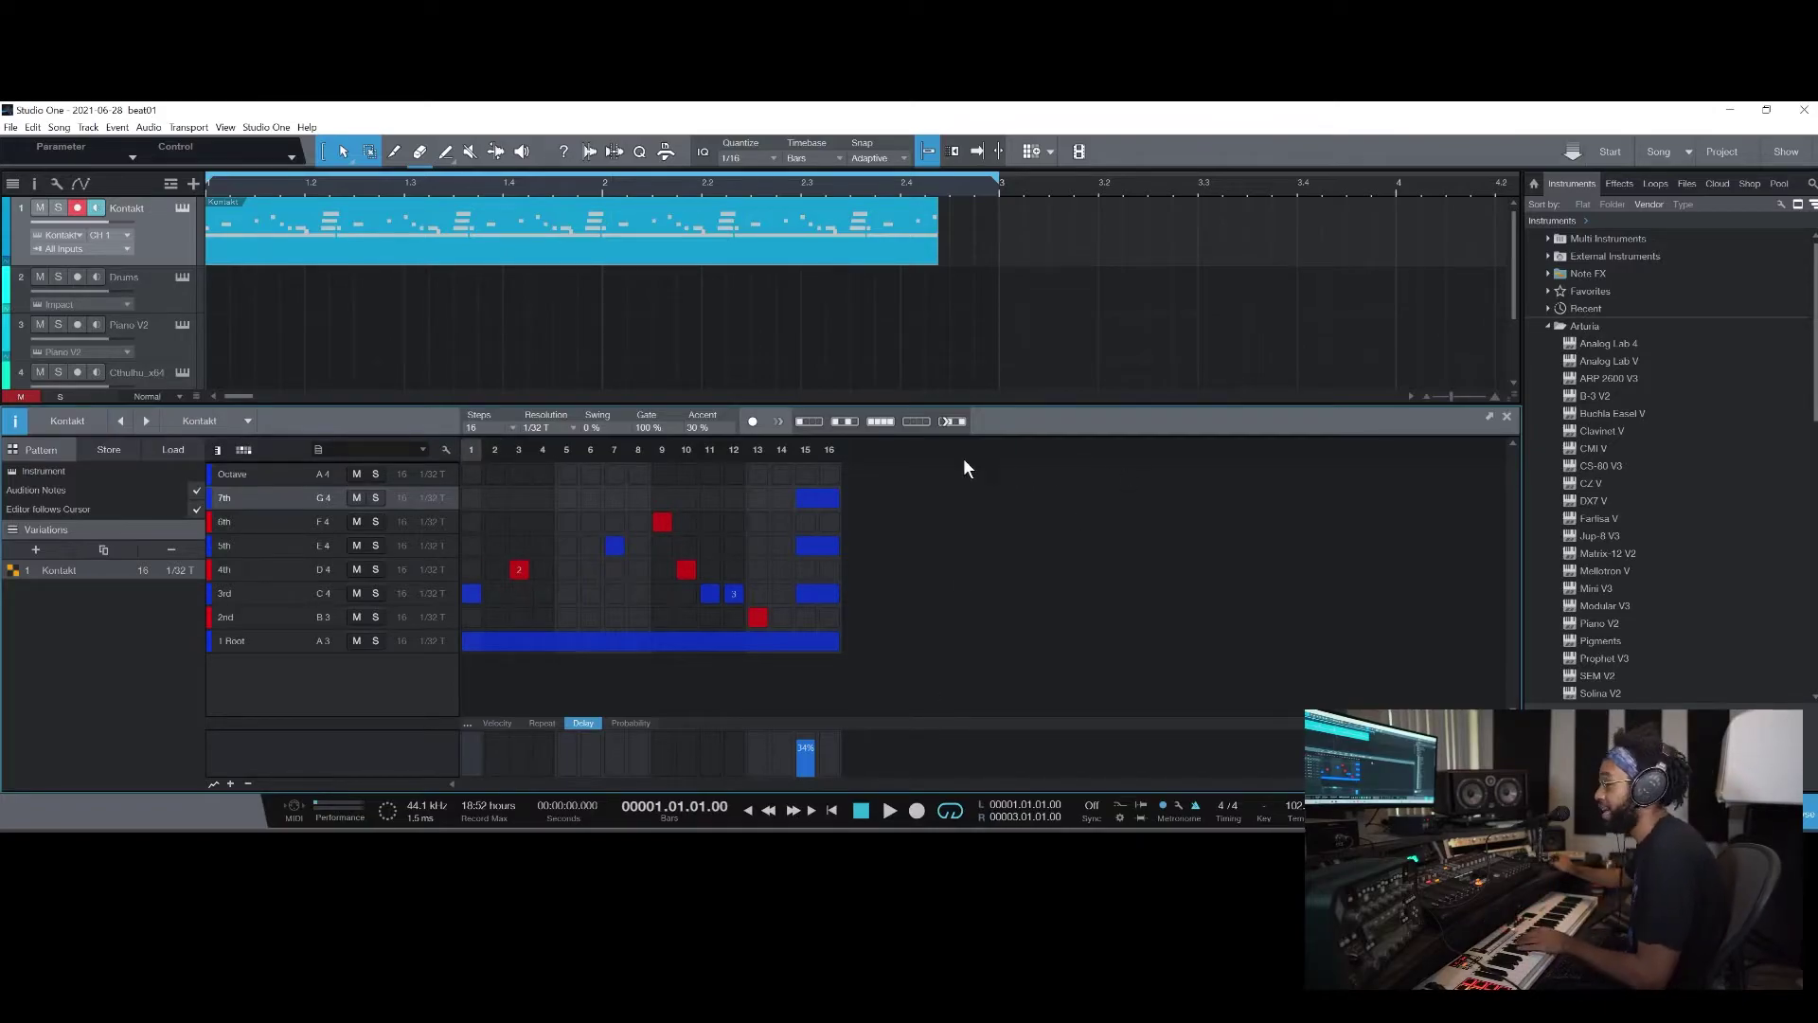
left_click(890, 809)
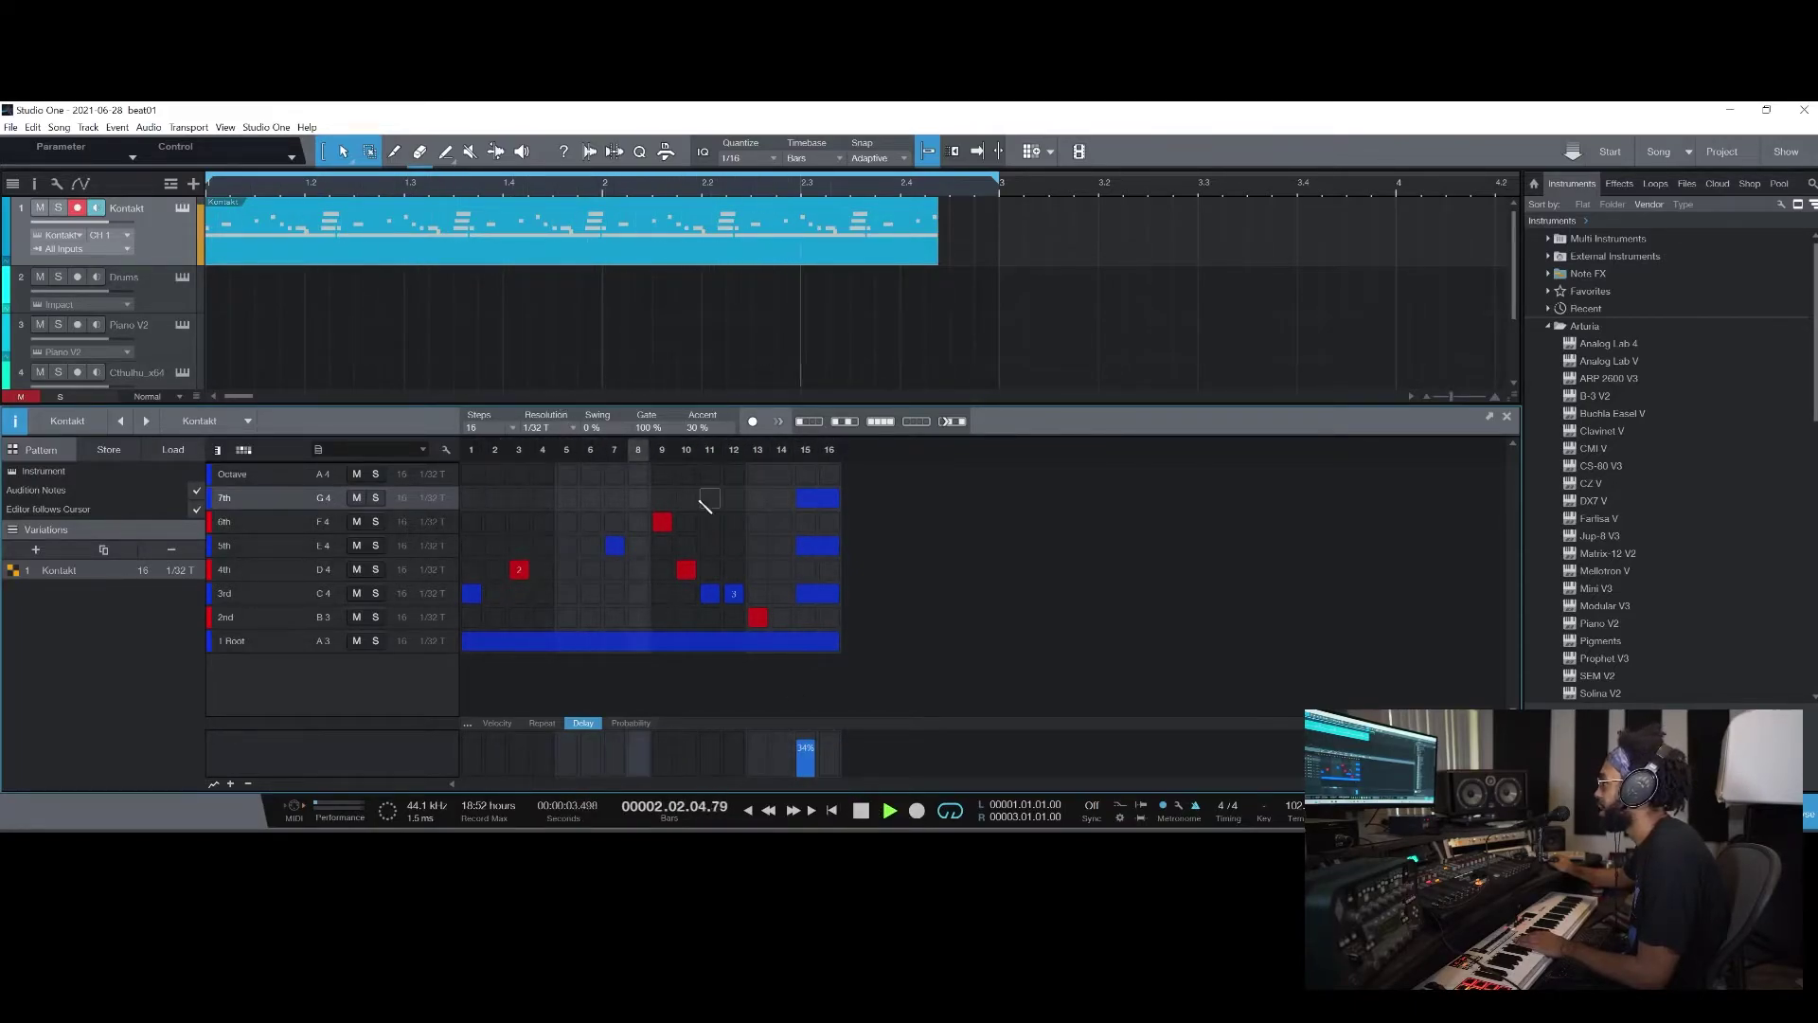
left_click(861, 810)
Set the pattern resolution to 1/32, and return it to 1/16
left_click(549, 427)
left_click(570, 440)
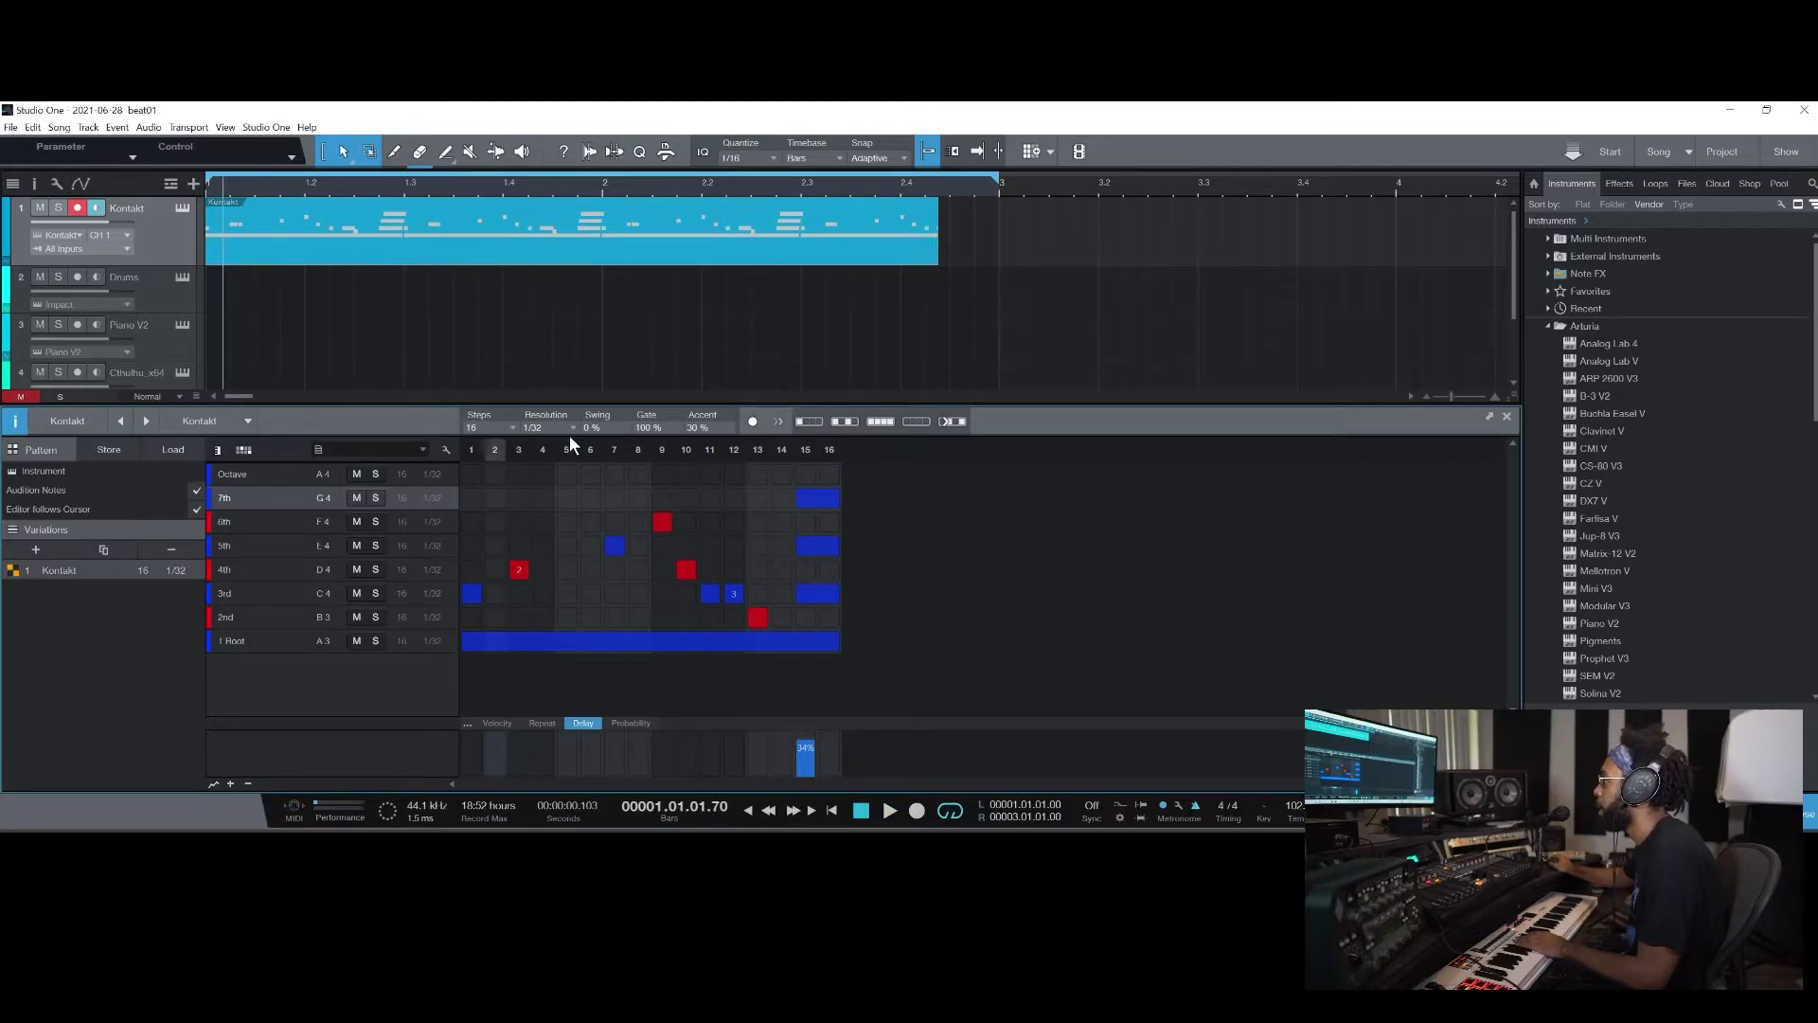
left_click(570, 429)
left_click(629, 441)
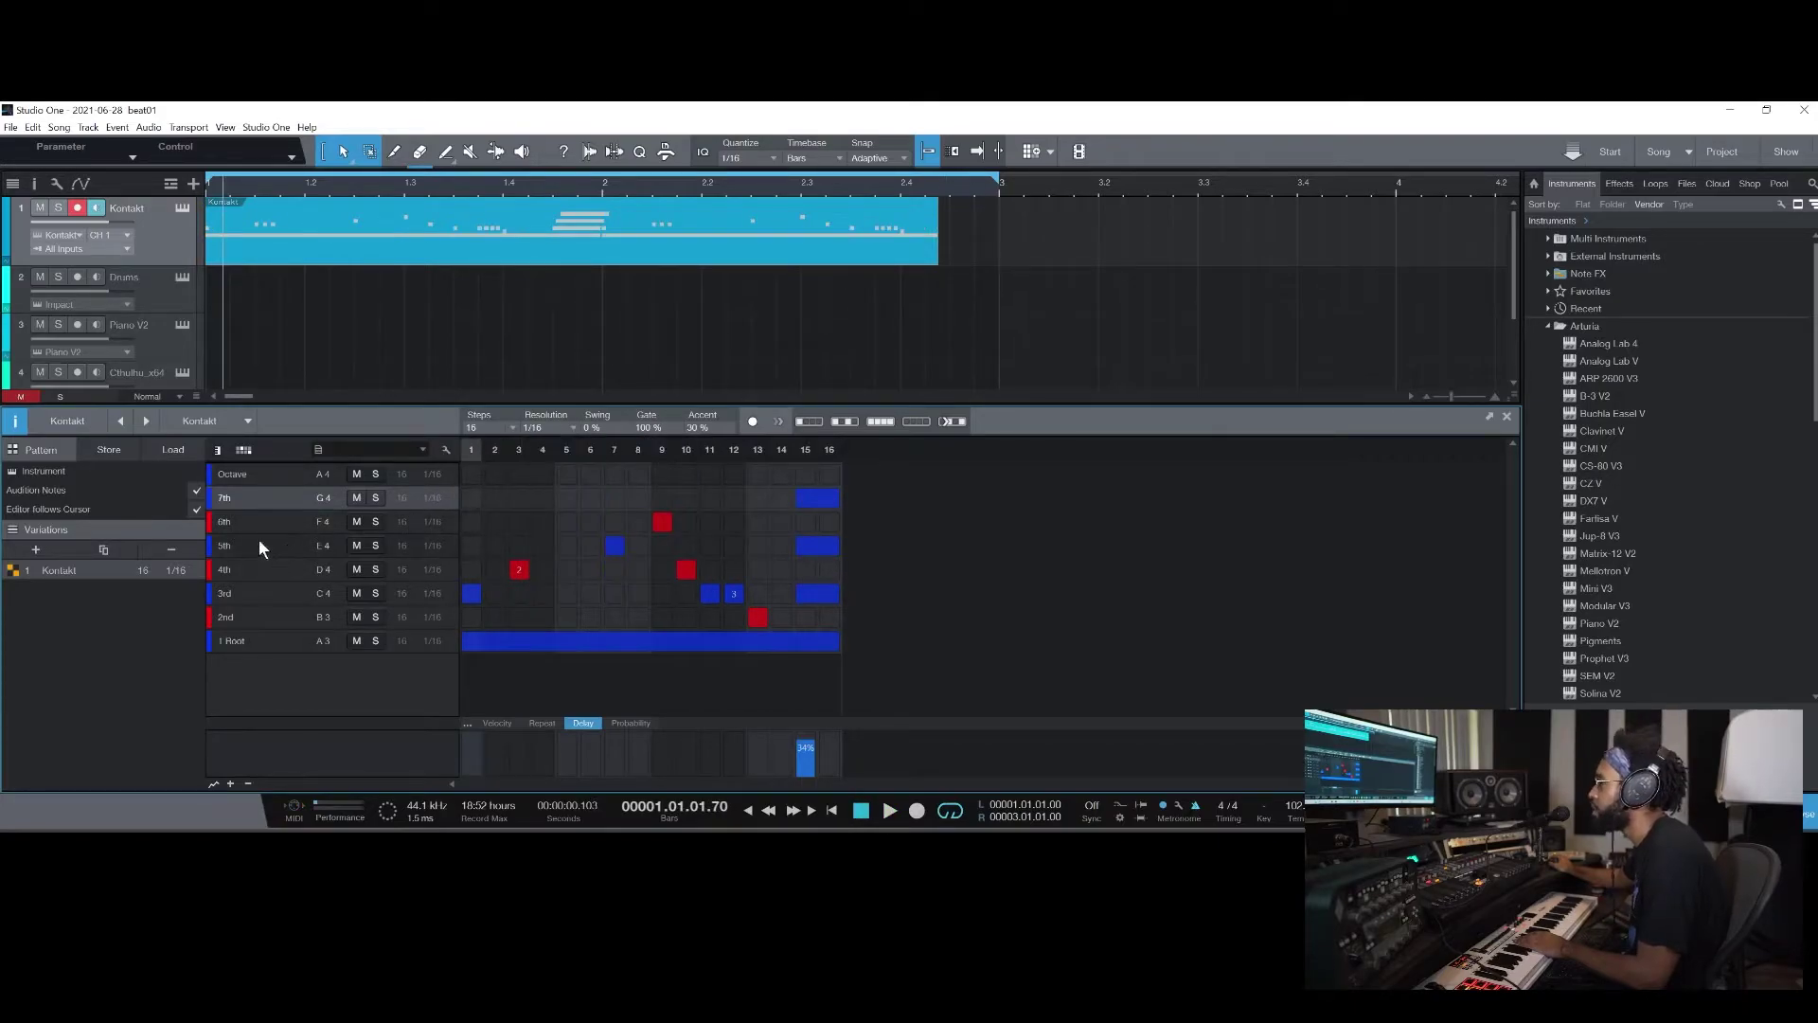
Set the resolution of only the 6th row to 1/32 and play the pattern
left_click(433, 522)
left_click(434, 522)
left_click(431, 522)
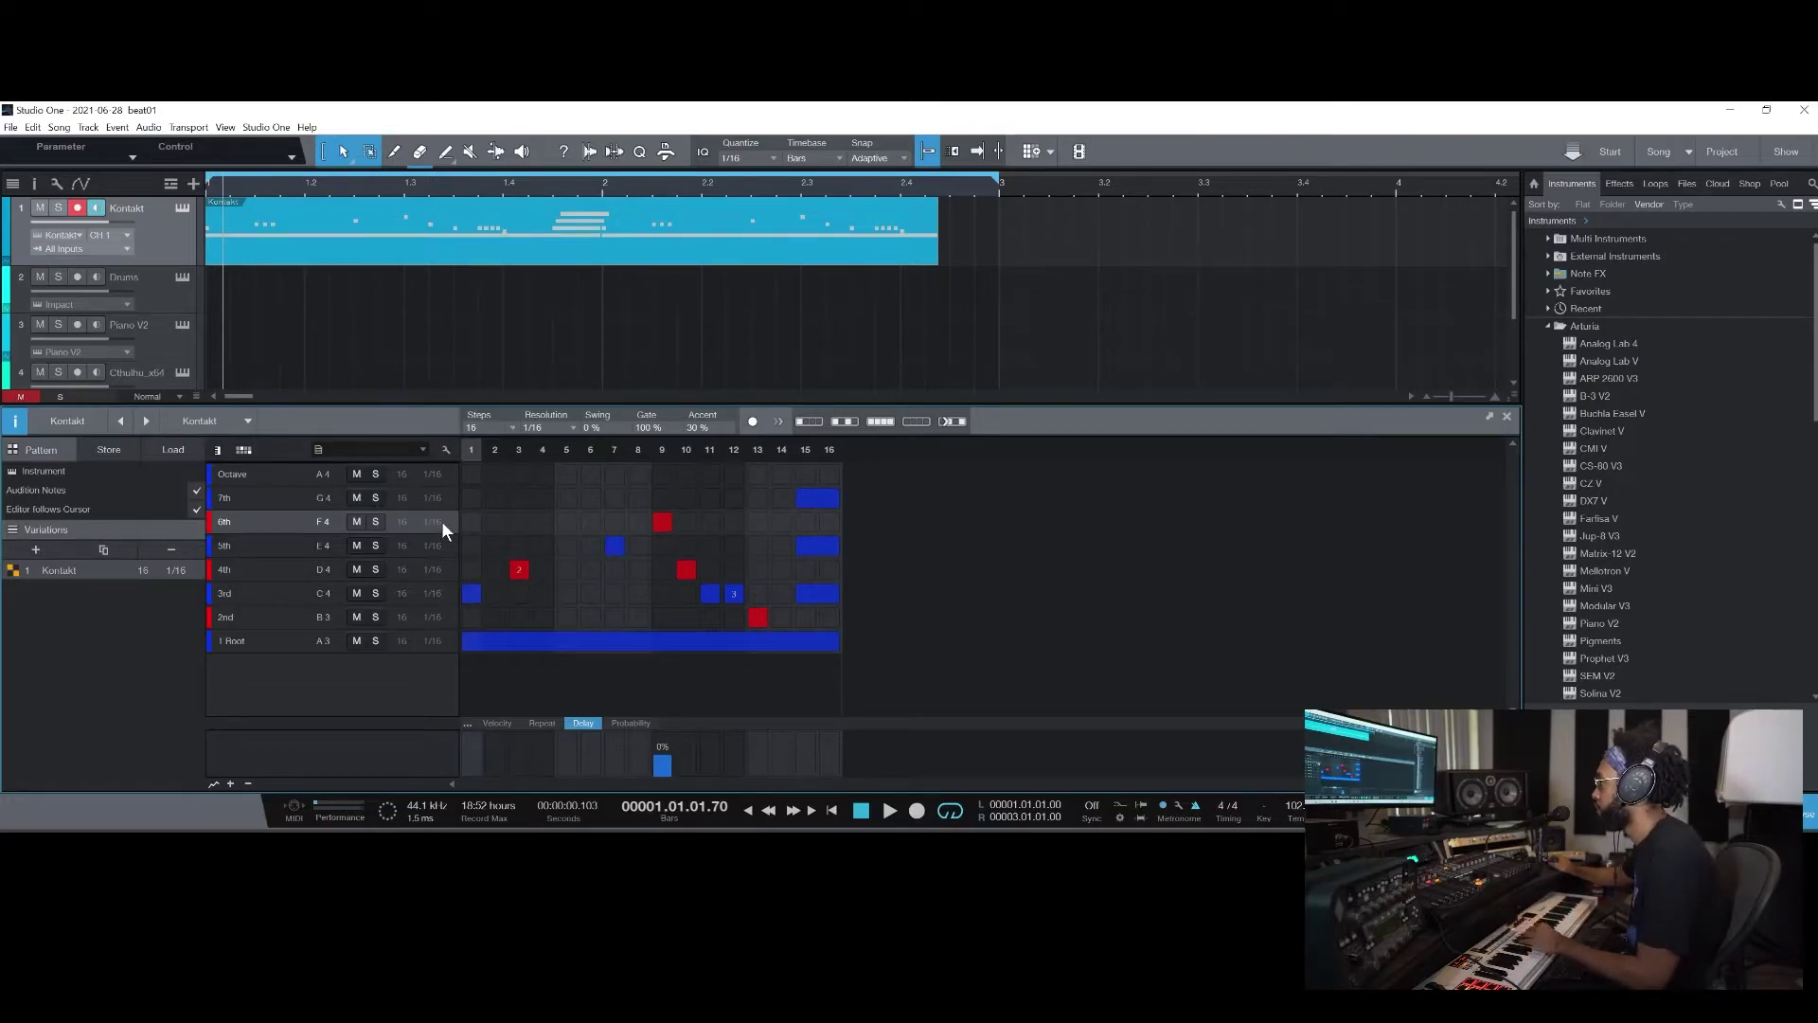
left_click(437, 522)
left_click(557, 550)
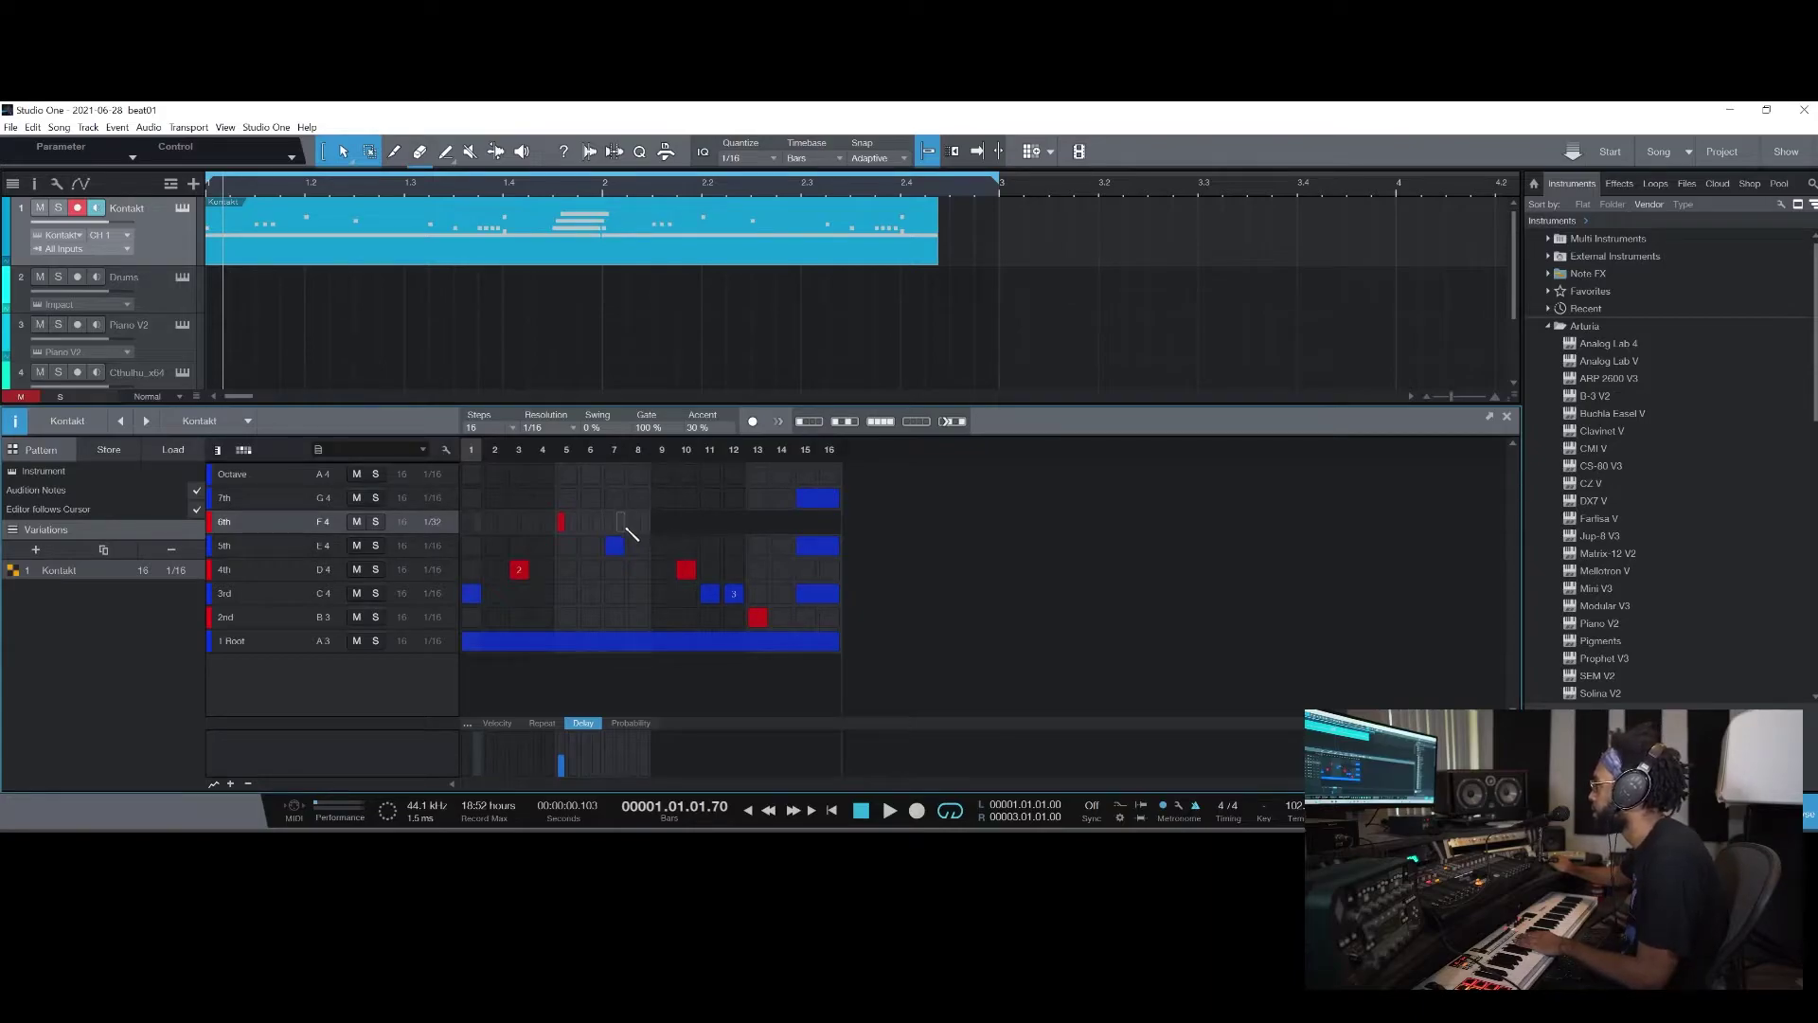
key("space")
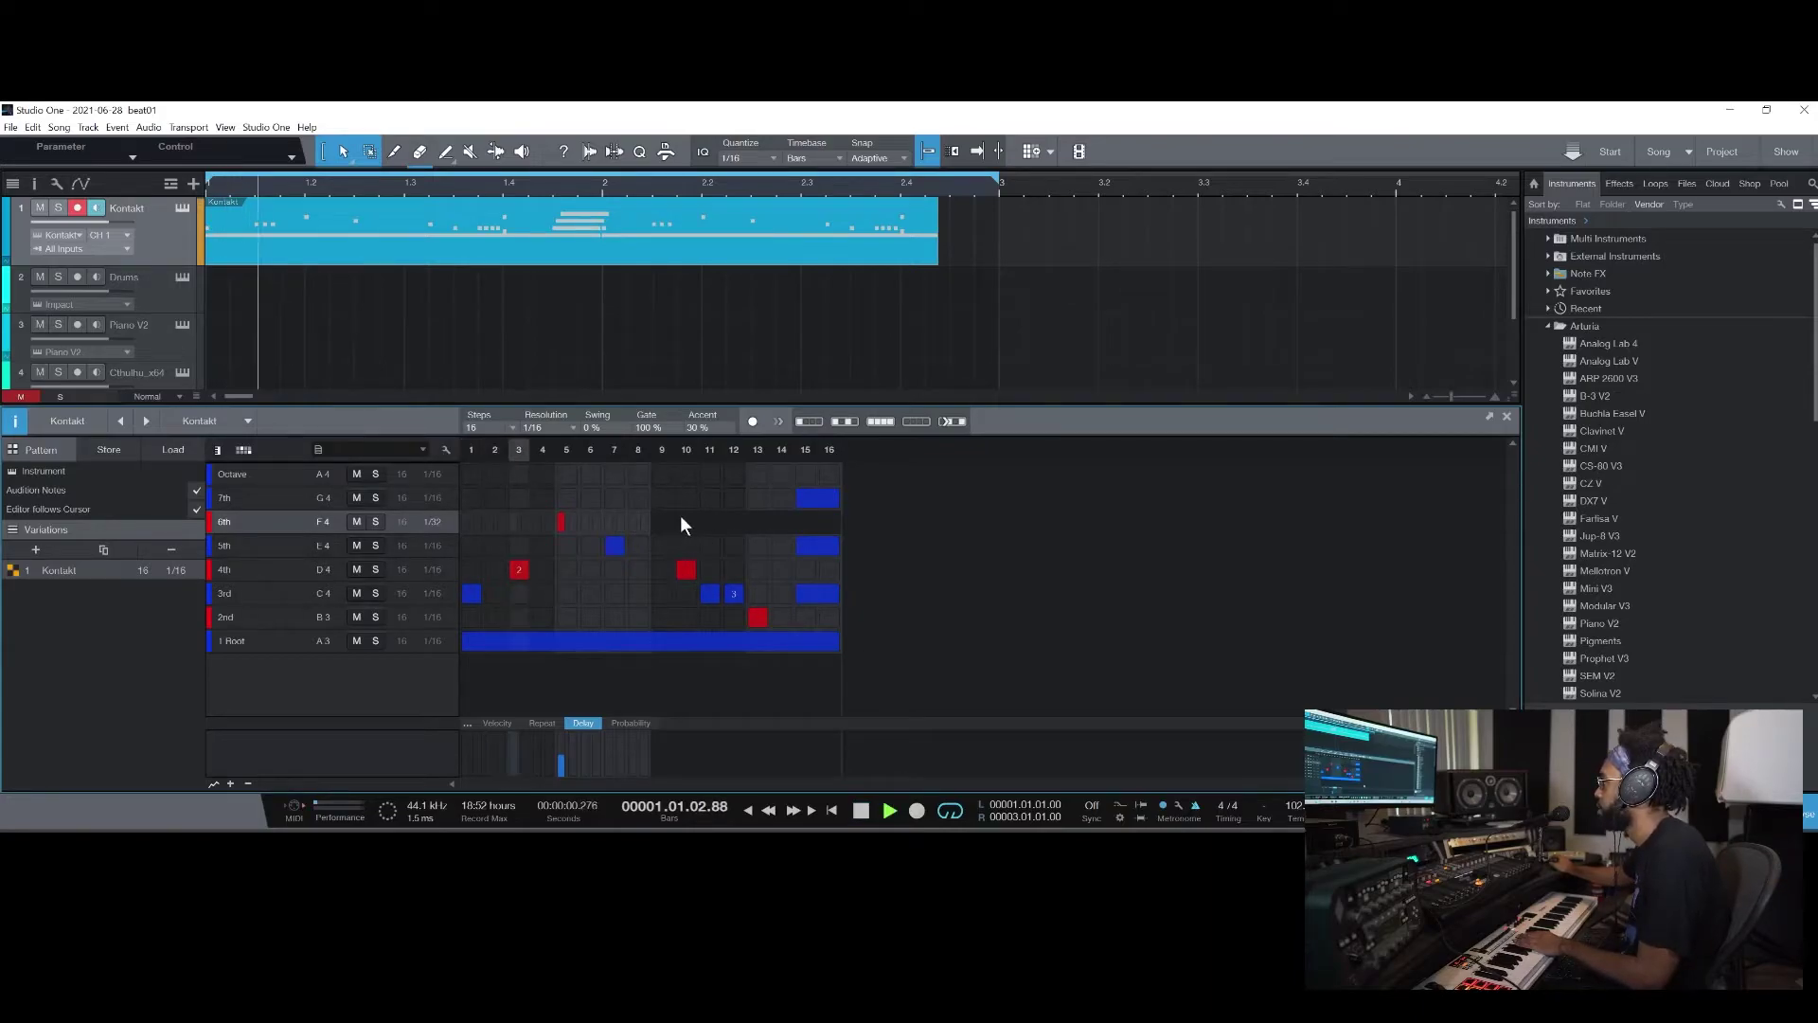
Add hits on 1/32 steps 10 and 11 of the 6th row, discard the trial hits near its end, and stop playback
left_click(572, 522)
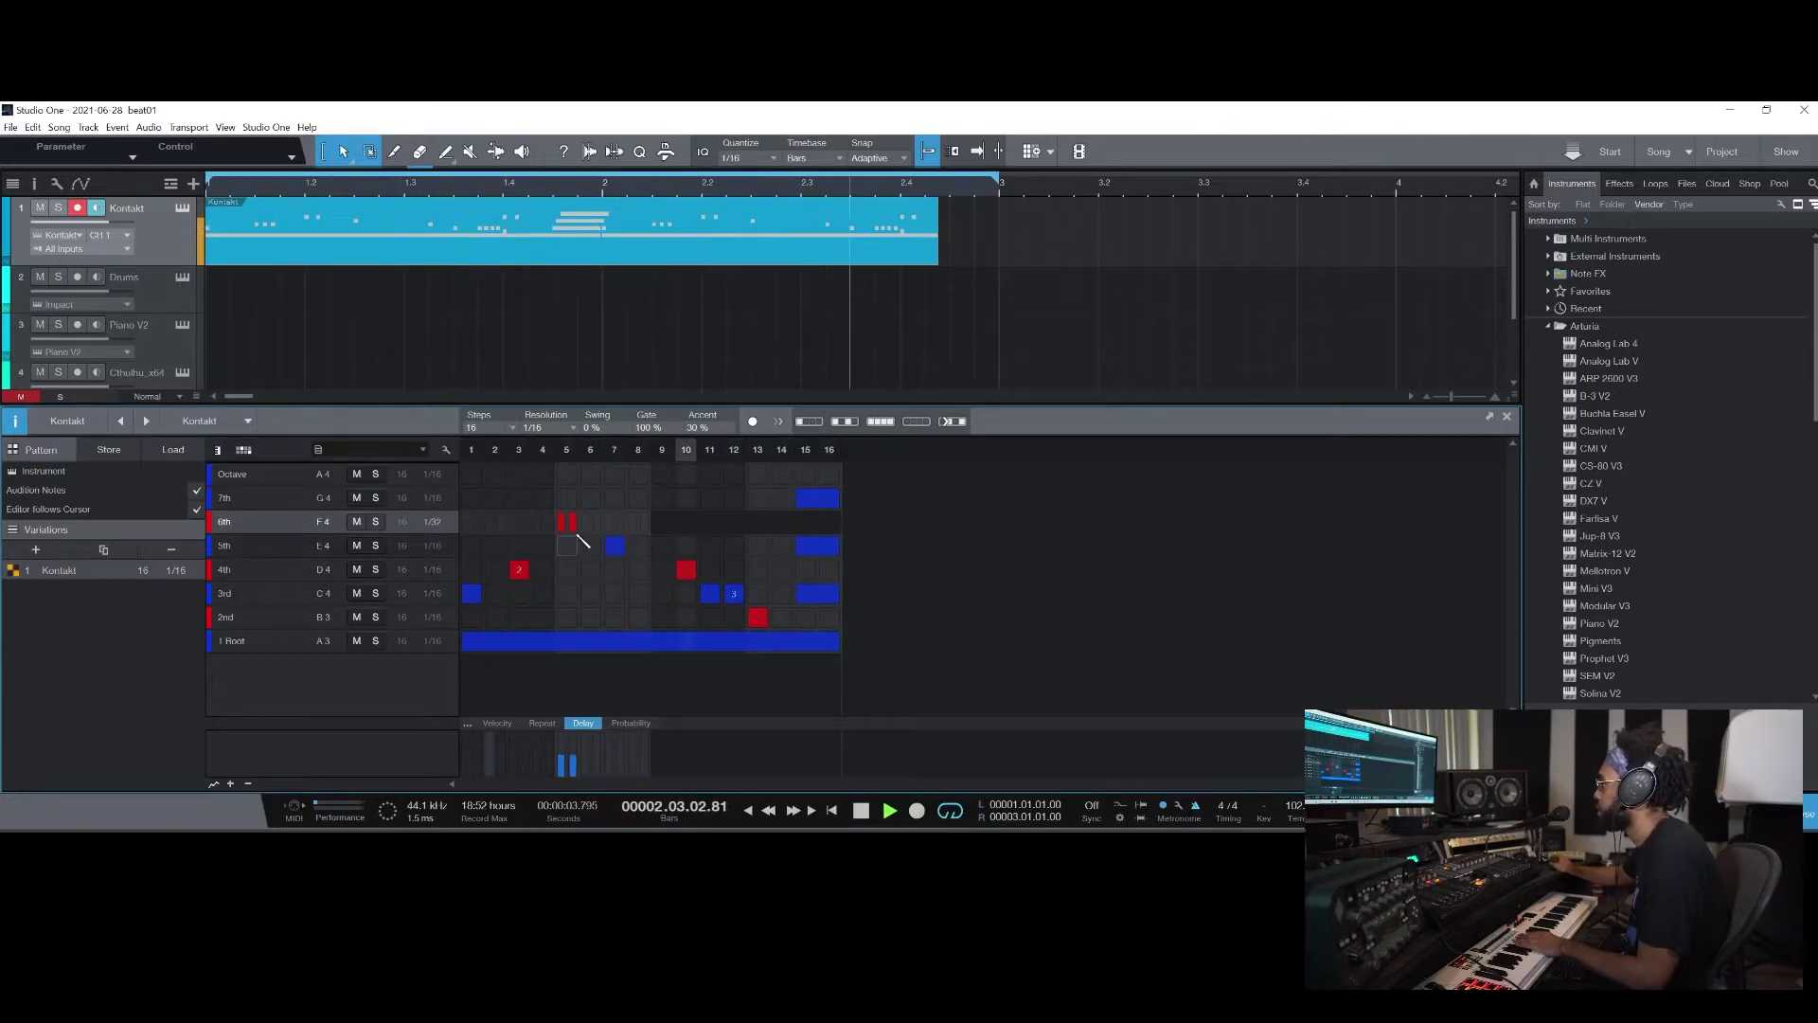
left_click(584, 522)
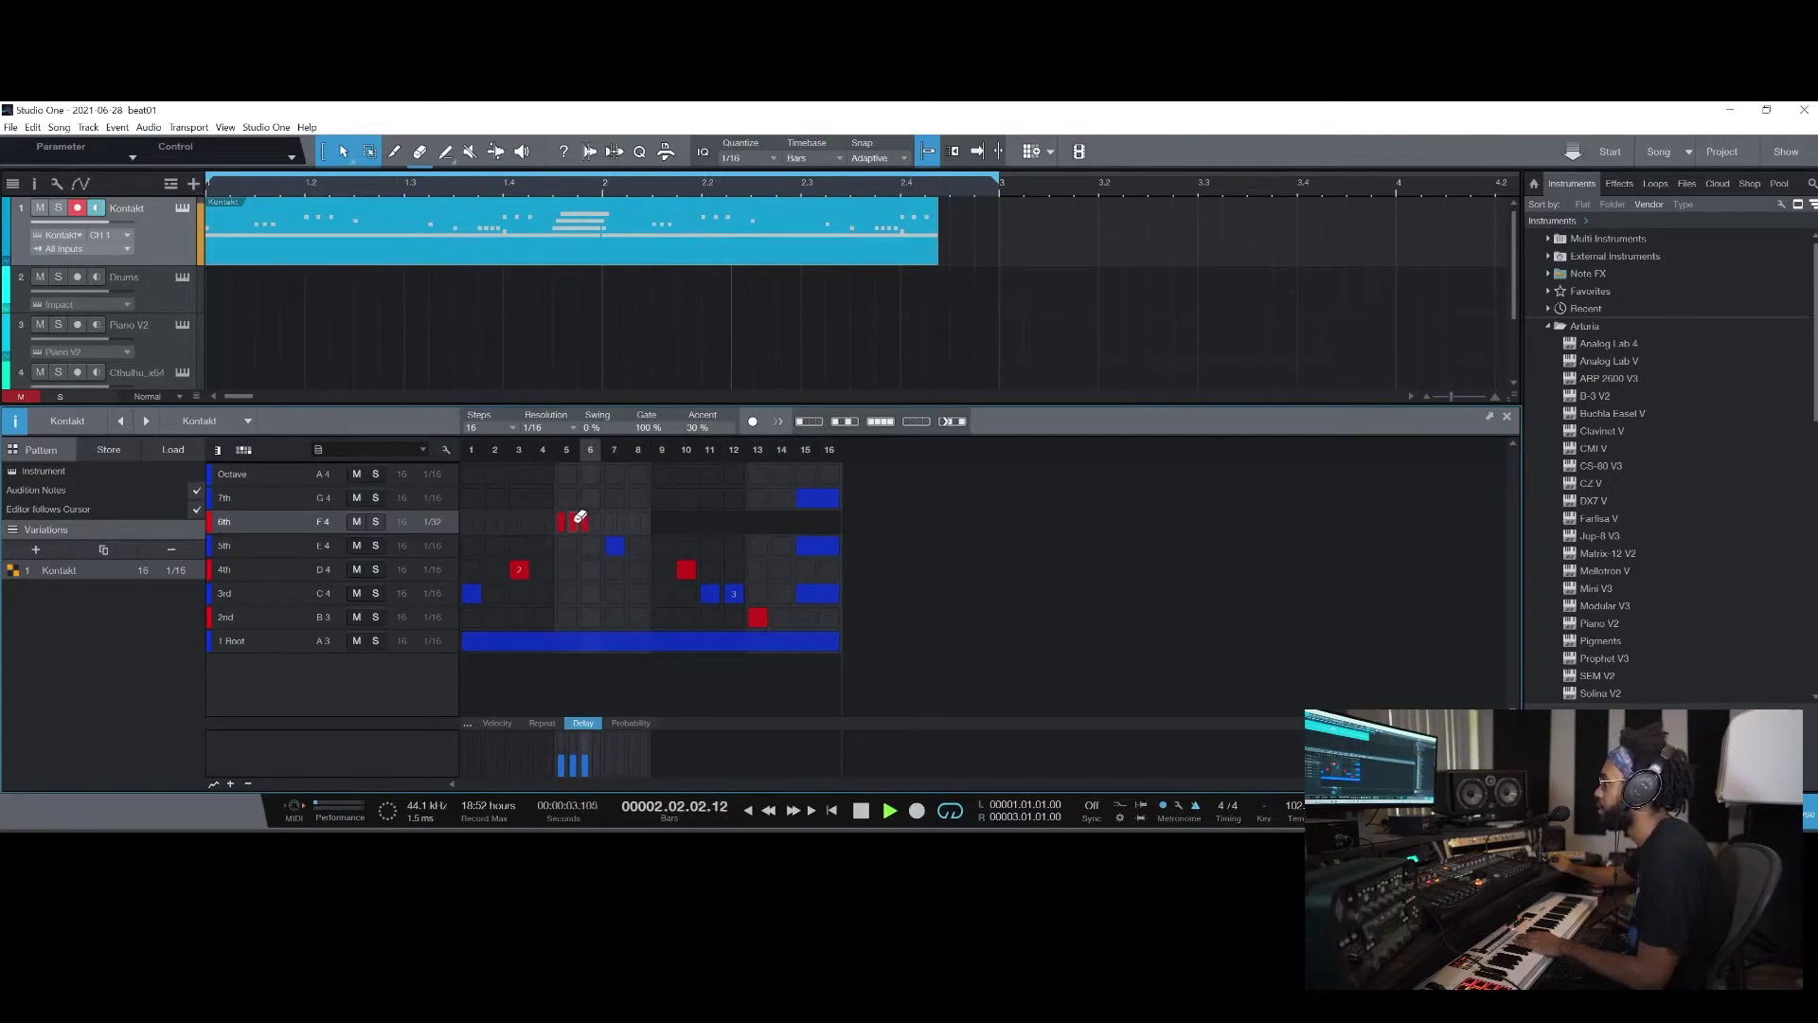
left_click(620, 522)
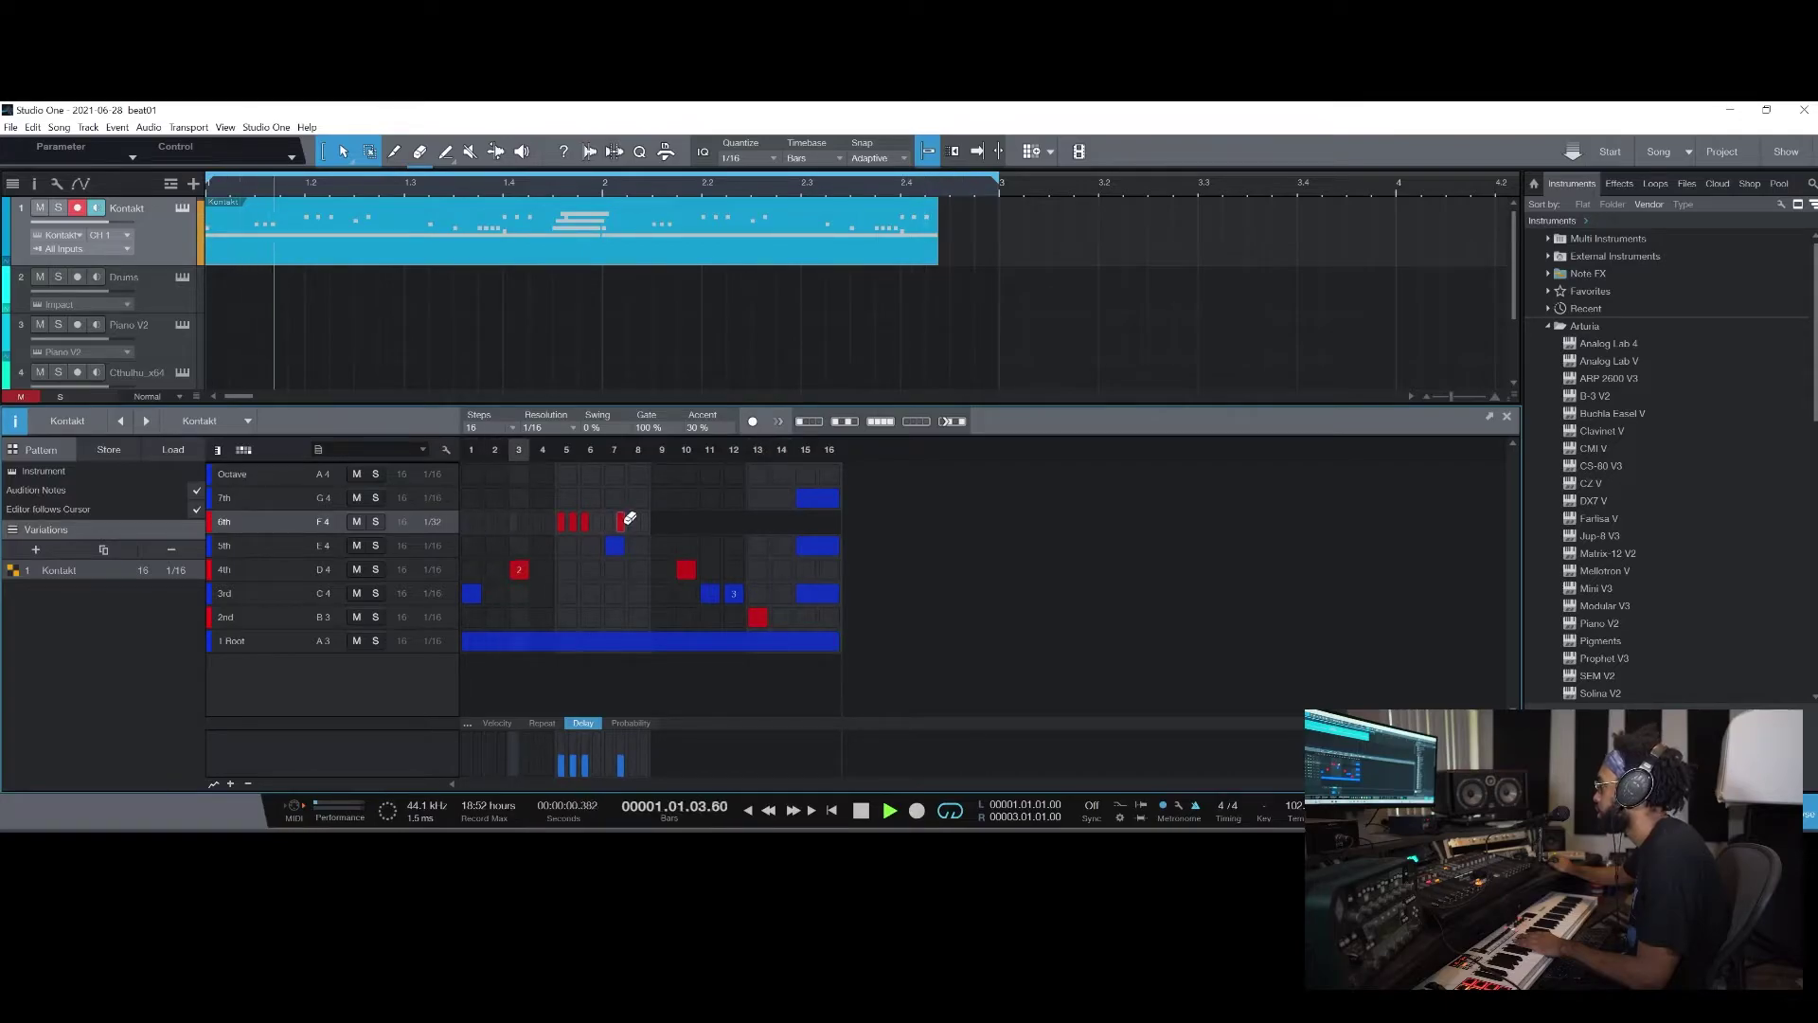
left_click_drag(627, 523, 647, 527)
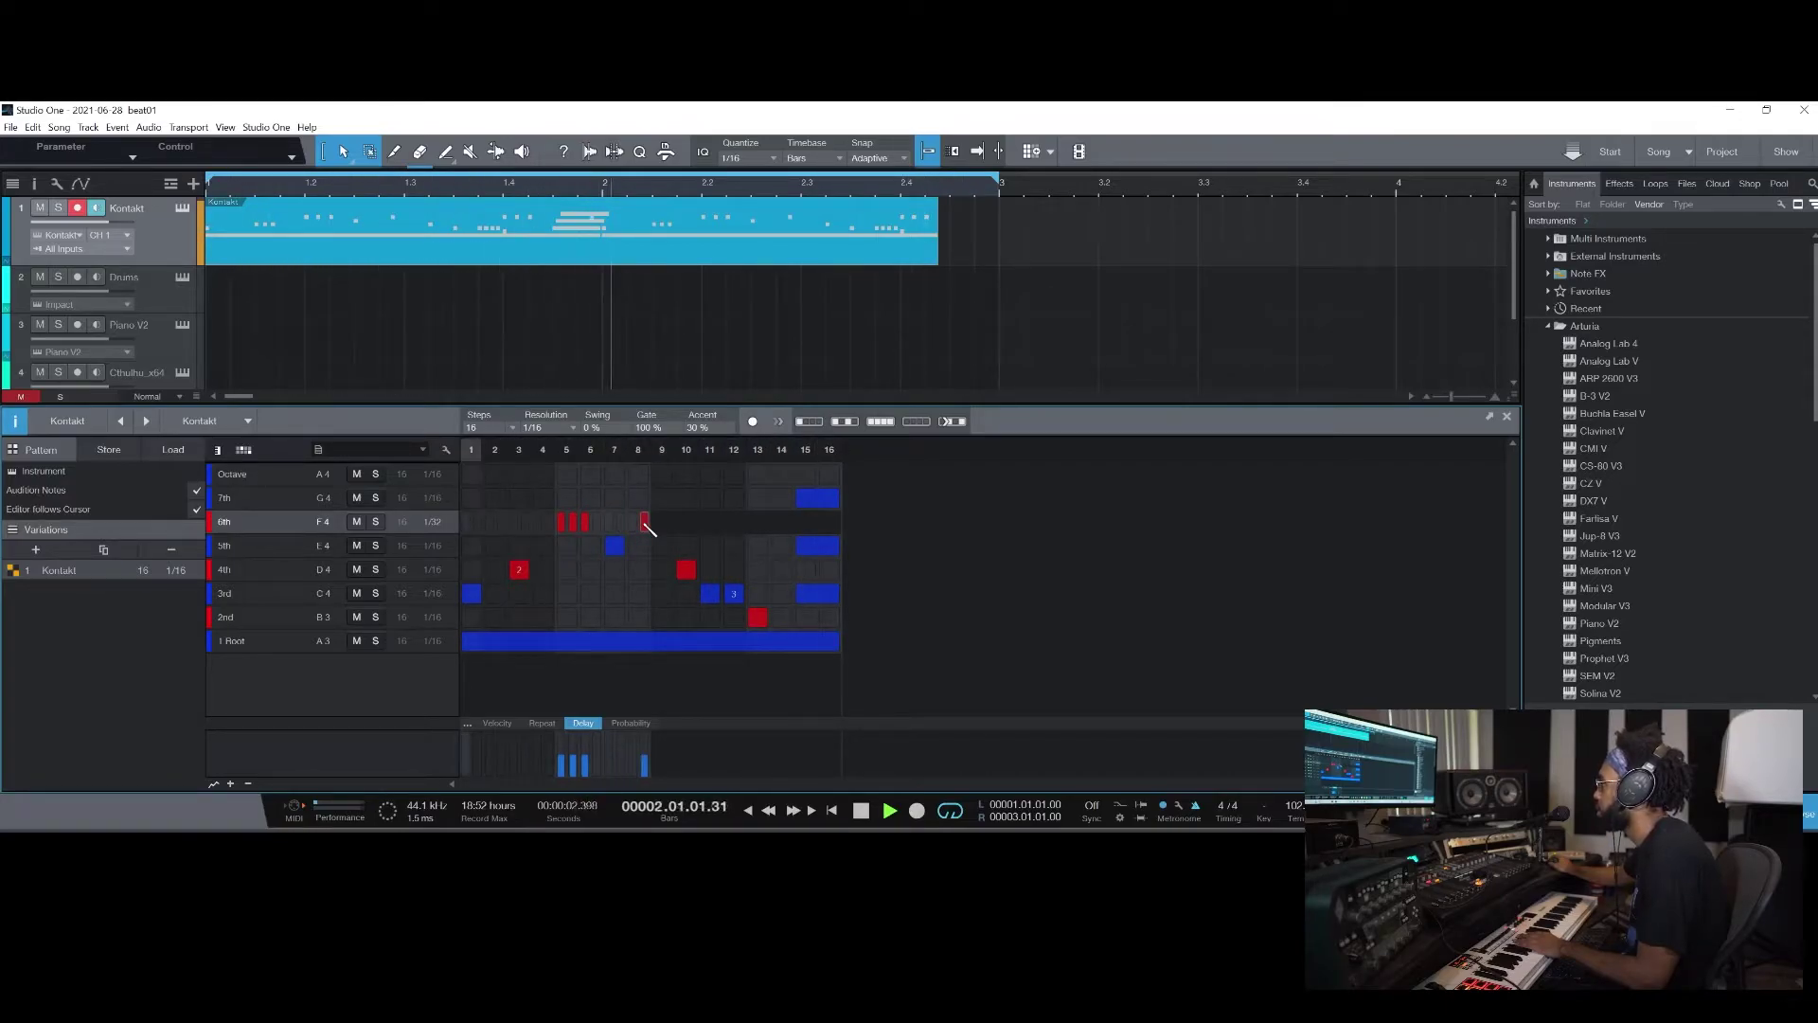
left_click(645, 522)
left_click(861, 810)
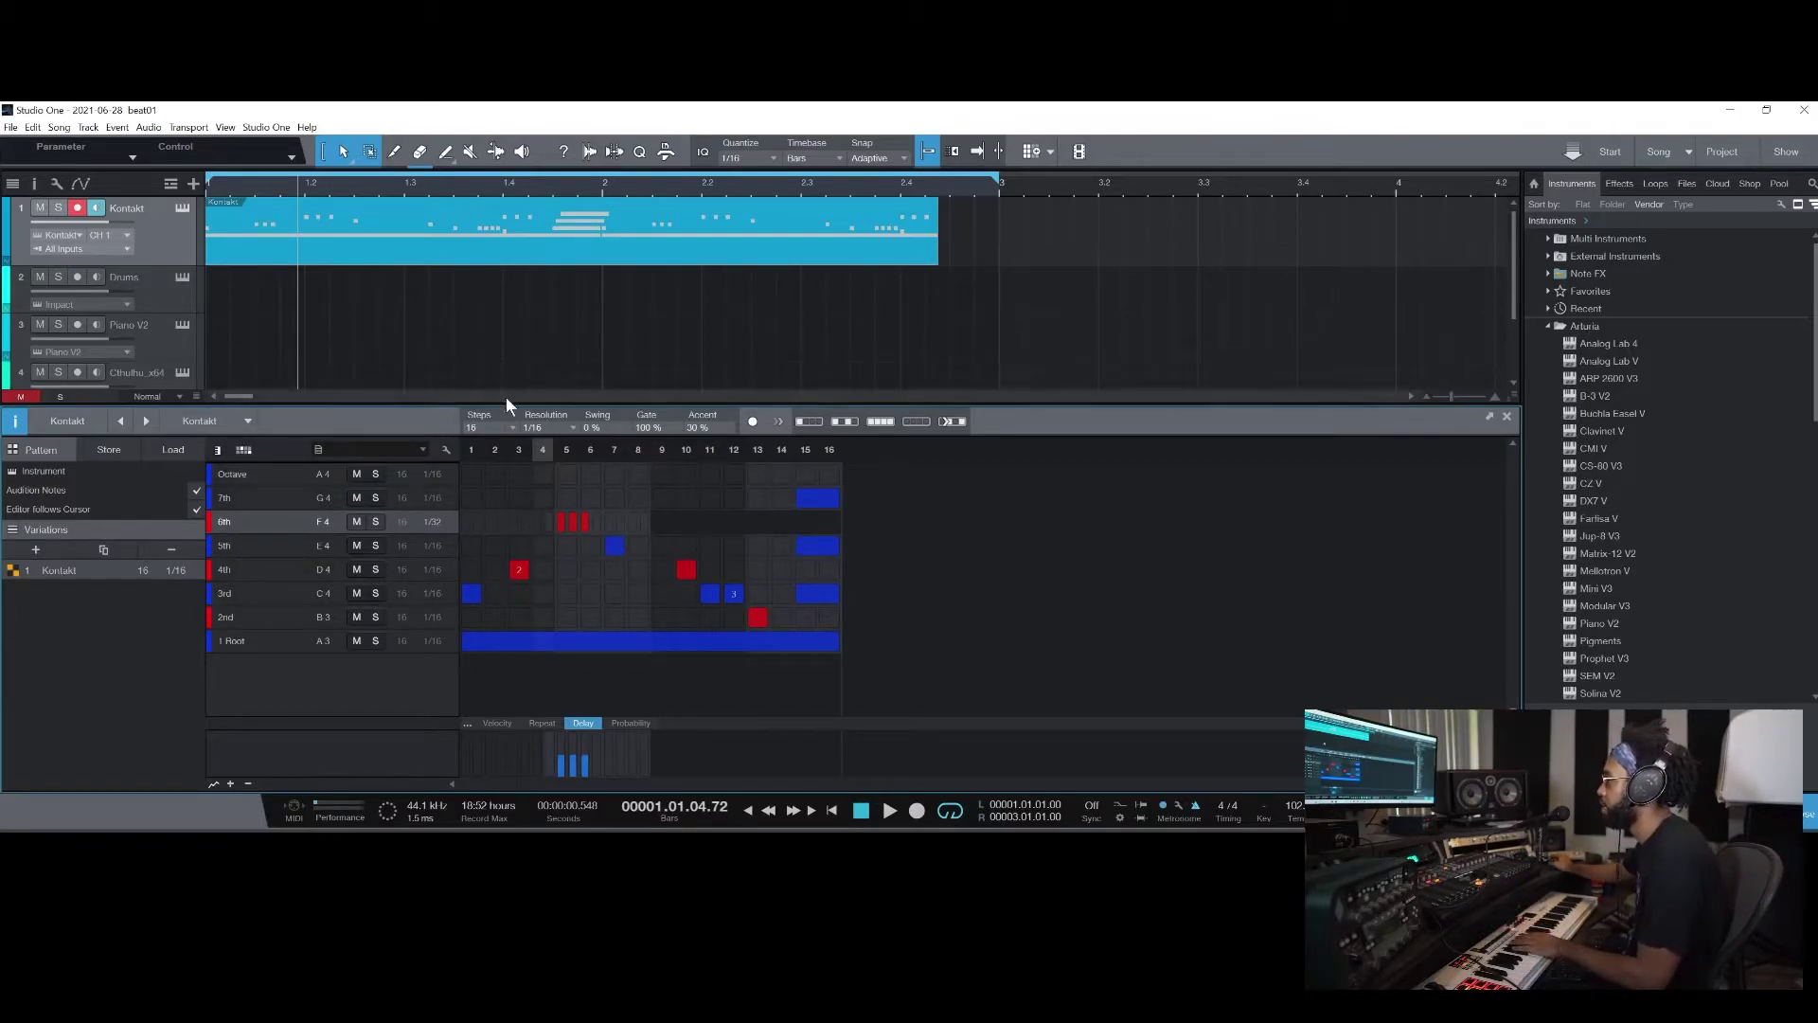
Browse the saved pitch name presets through to the end of the list, without loading one
left_click(420, 450)
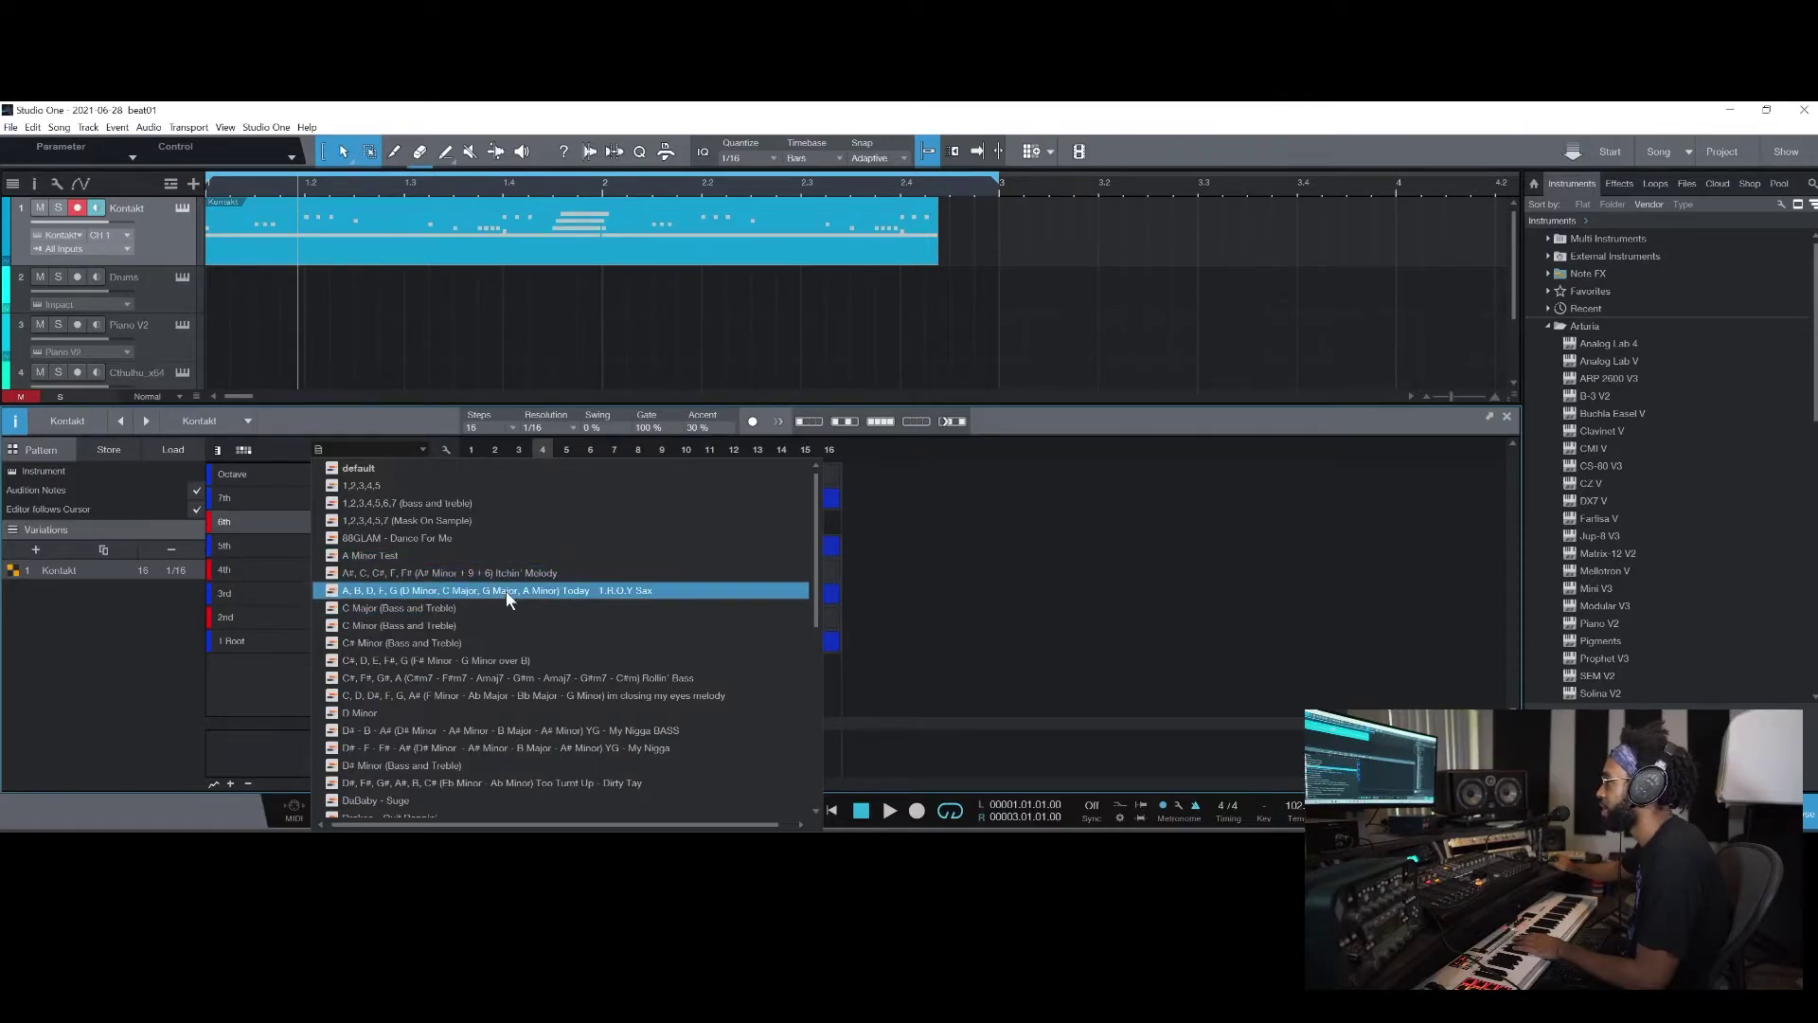
scroll(749, 645, "down", 5)
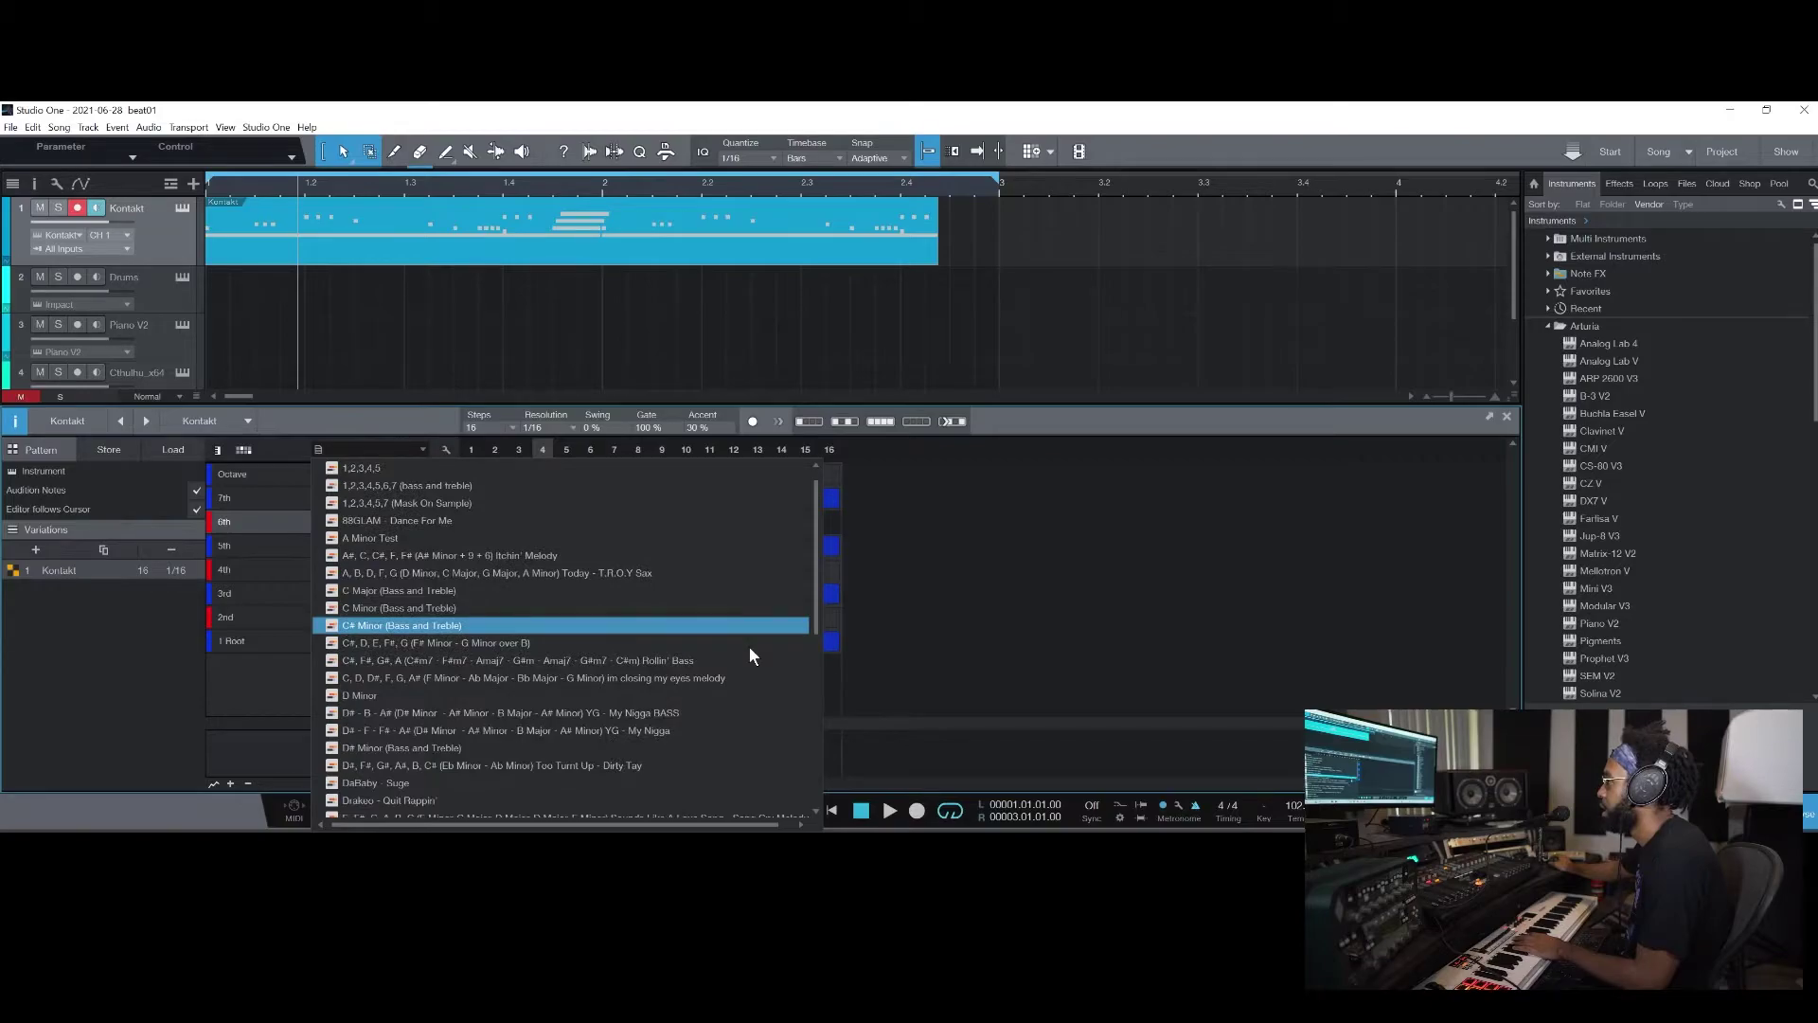
scroll(757, 653, "down", 4)
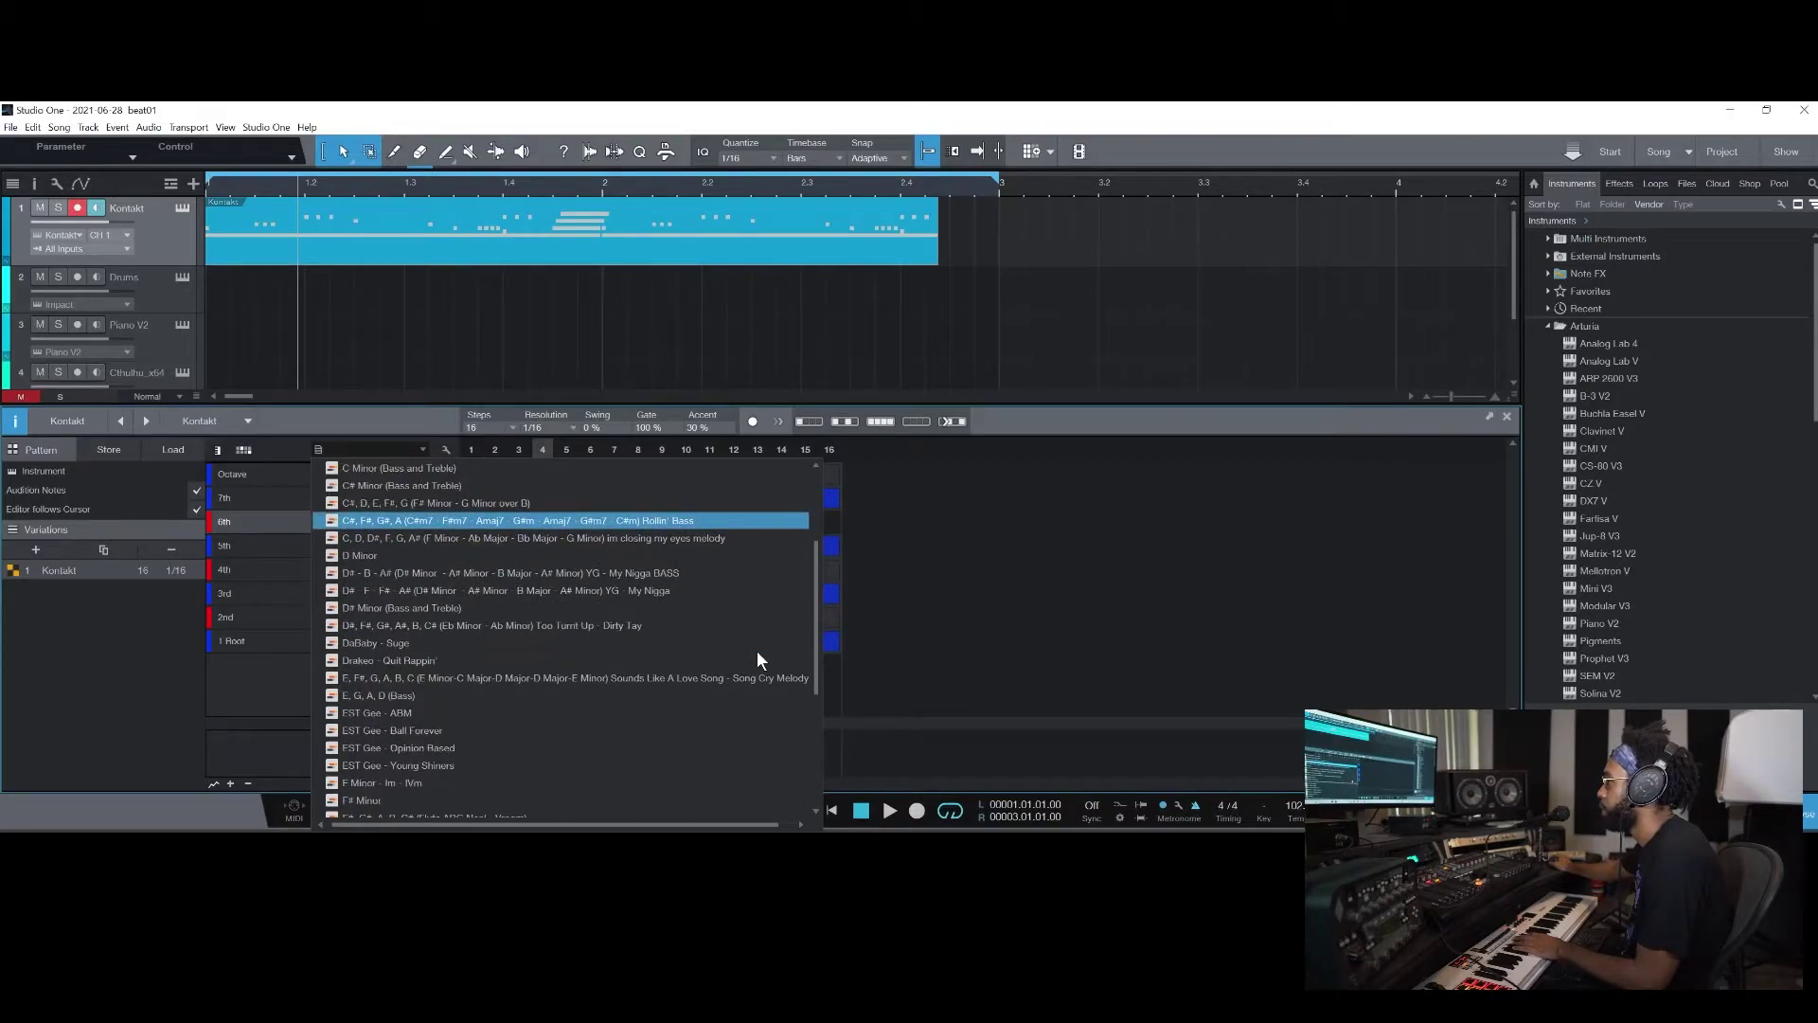
scroll(755, 696, "down", 3)
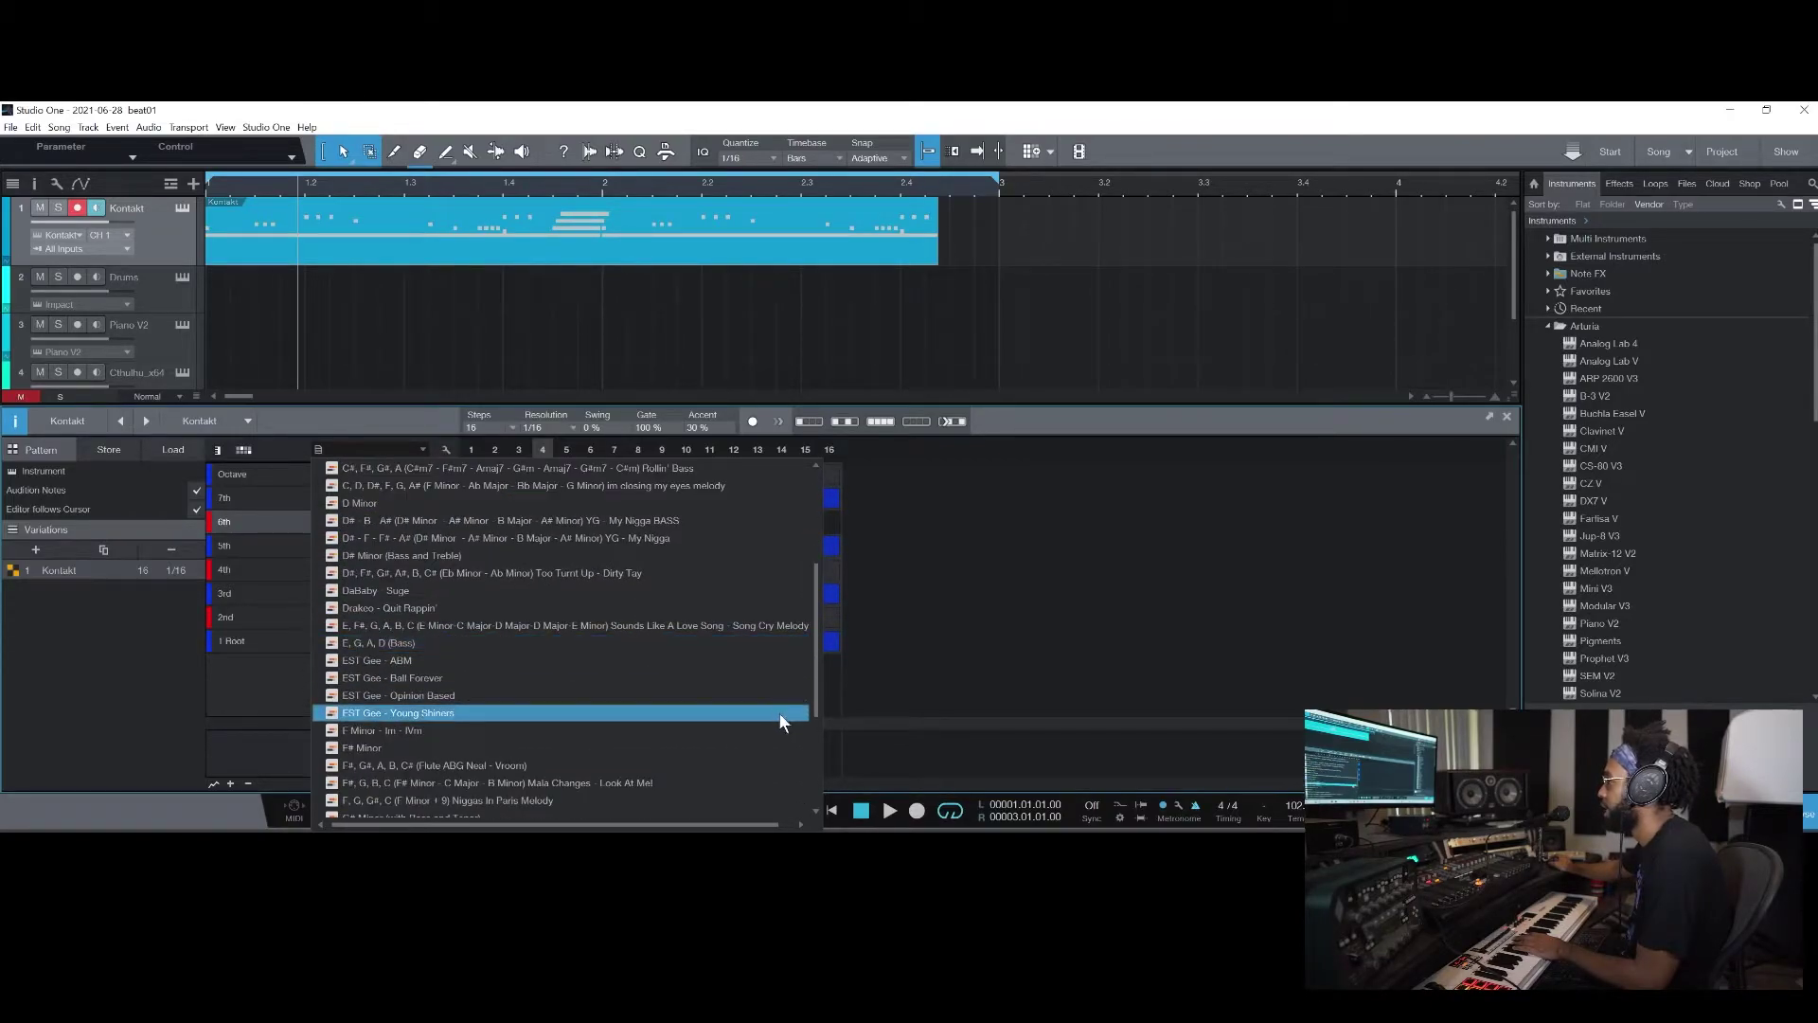
scroll(779, 713, "down", 6)
scroll(779, 706, "down", 5)
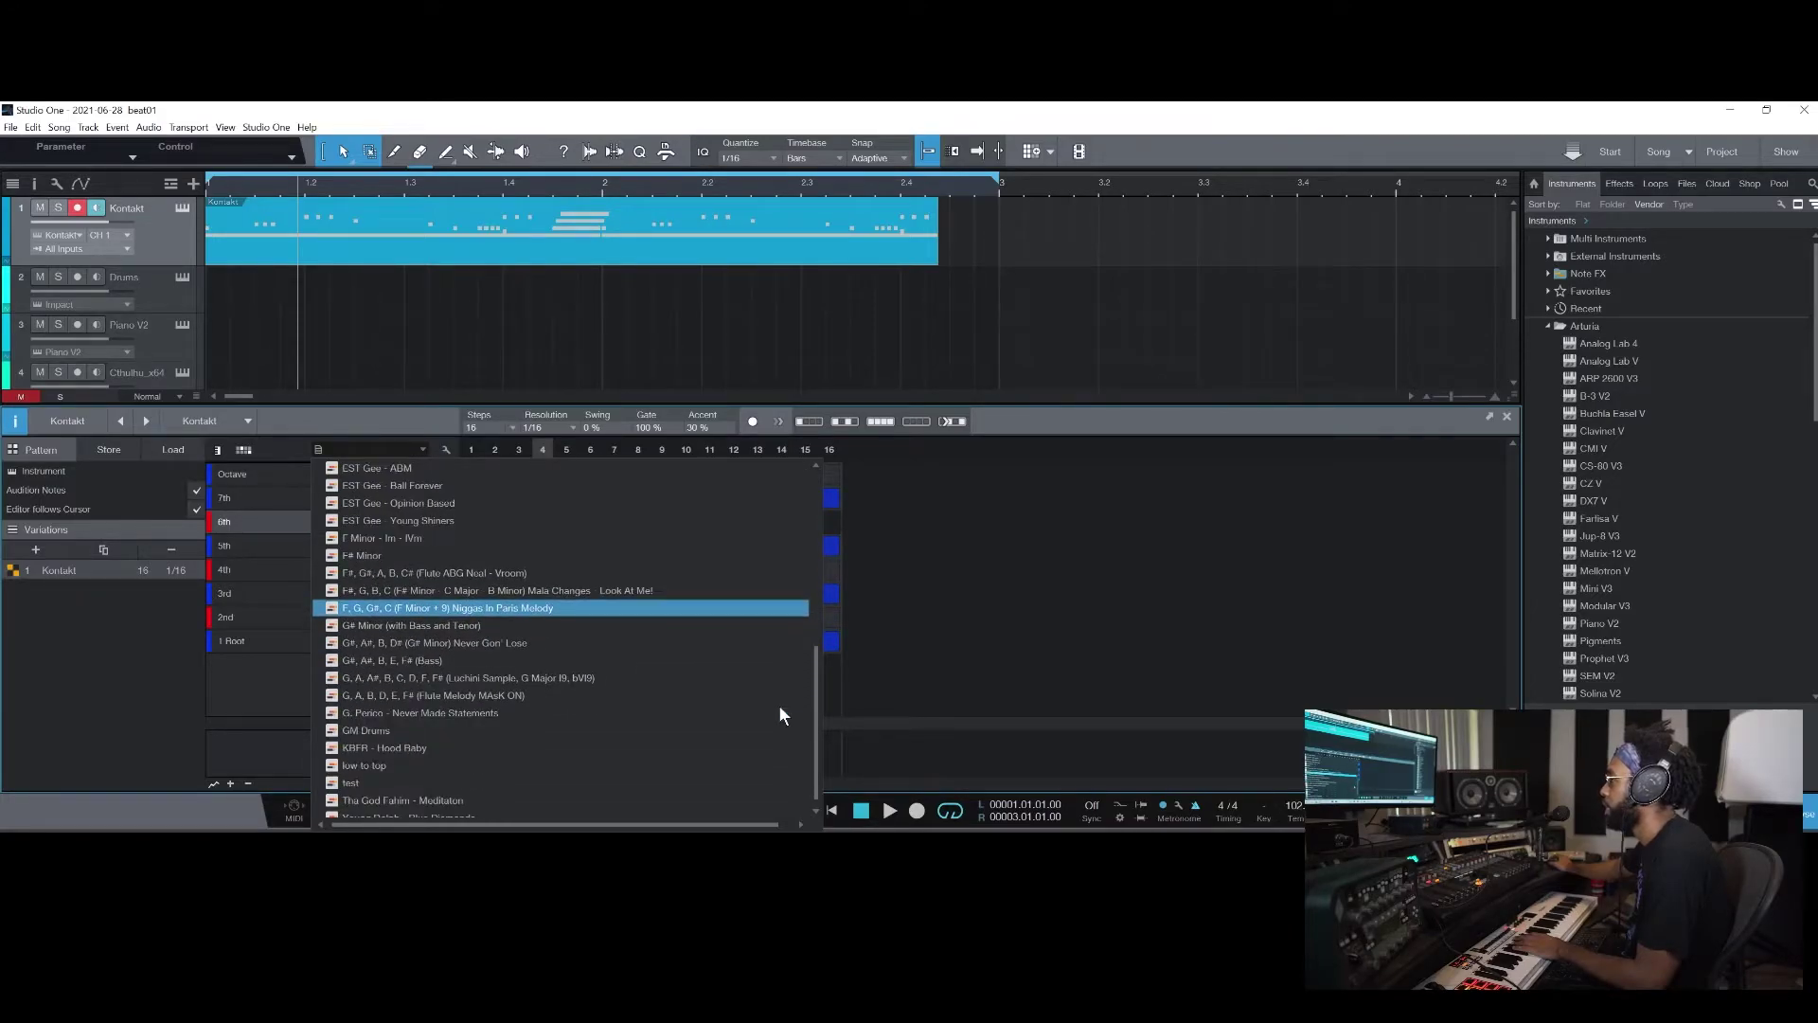
scroll(779, 707, "down", 1)
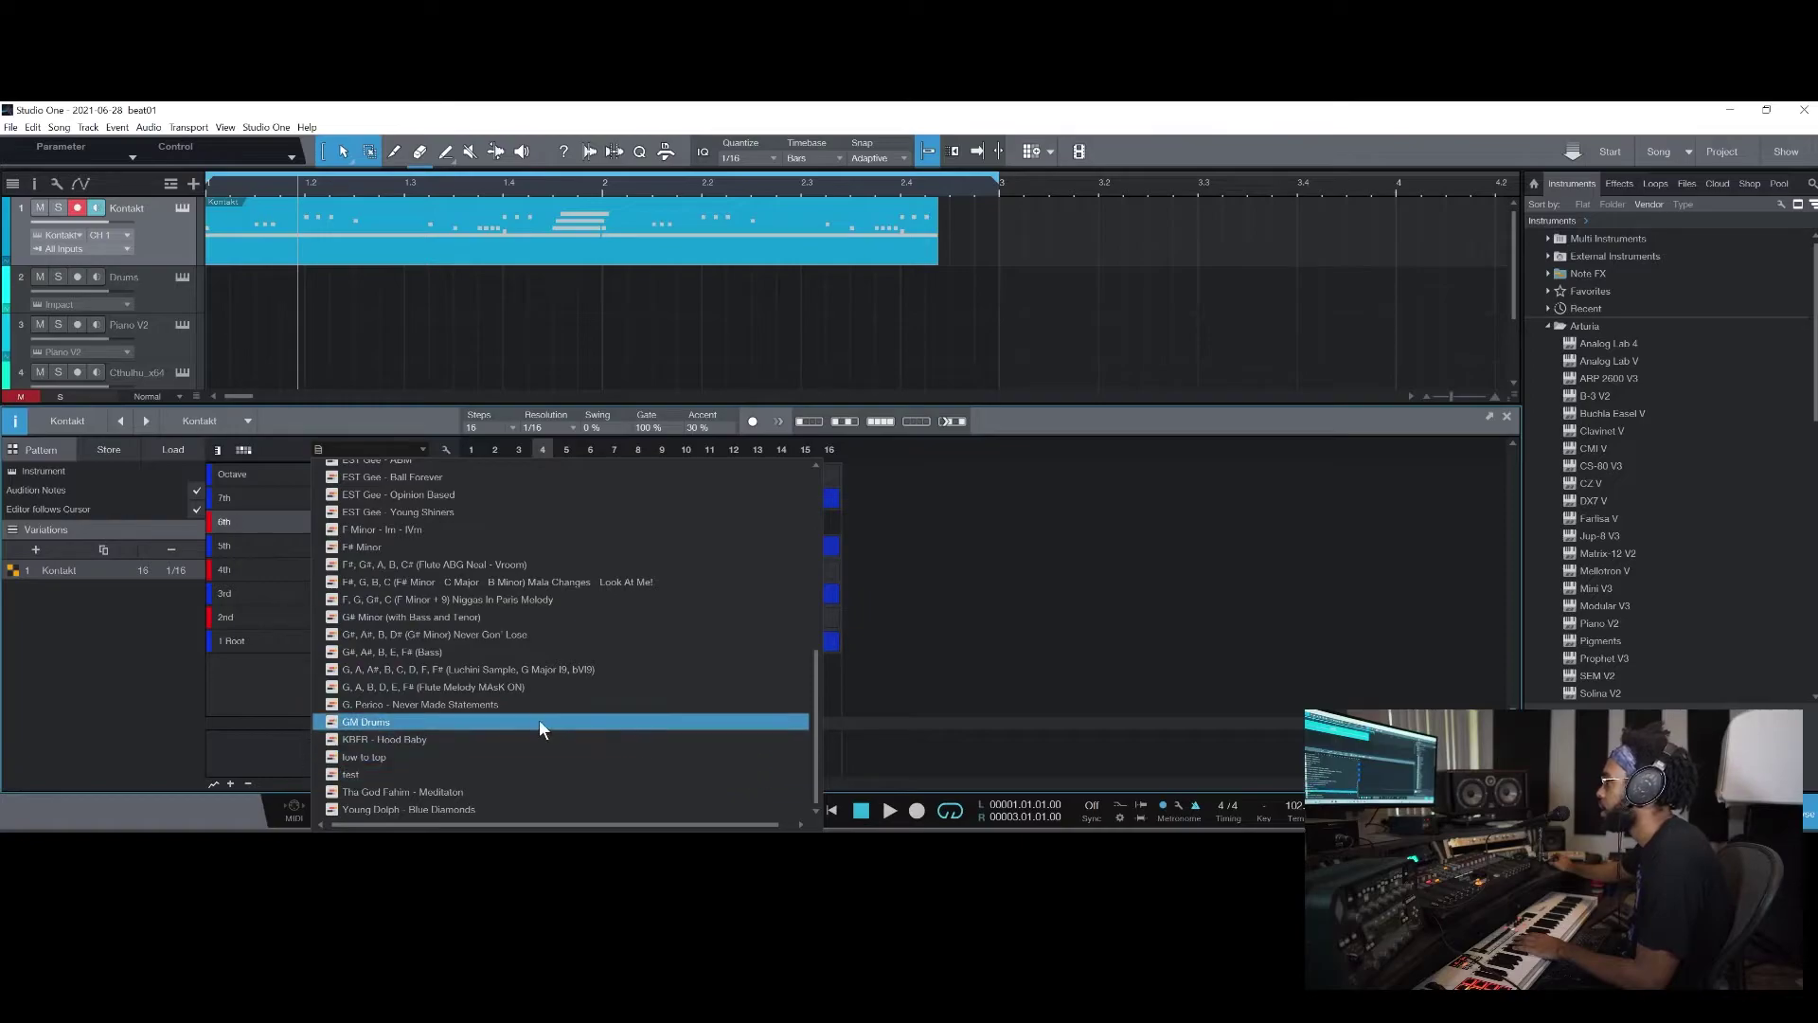
scroll(723, 758, "up", 1)
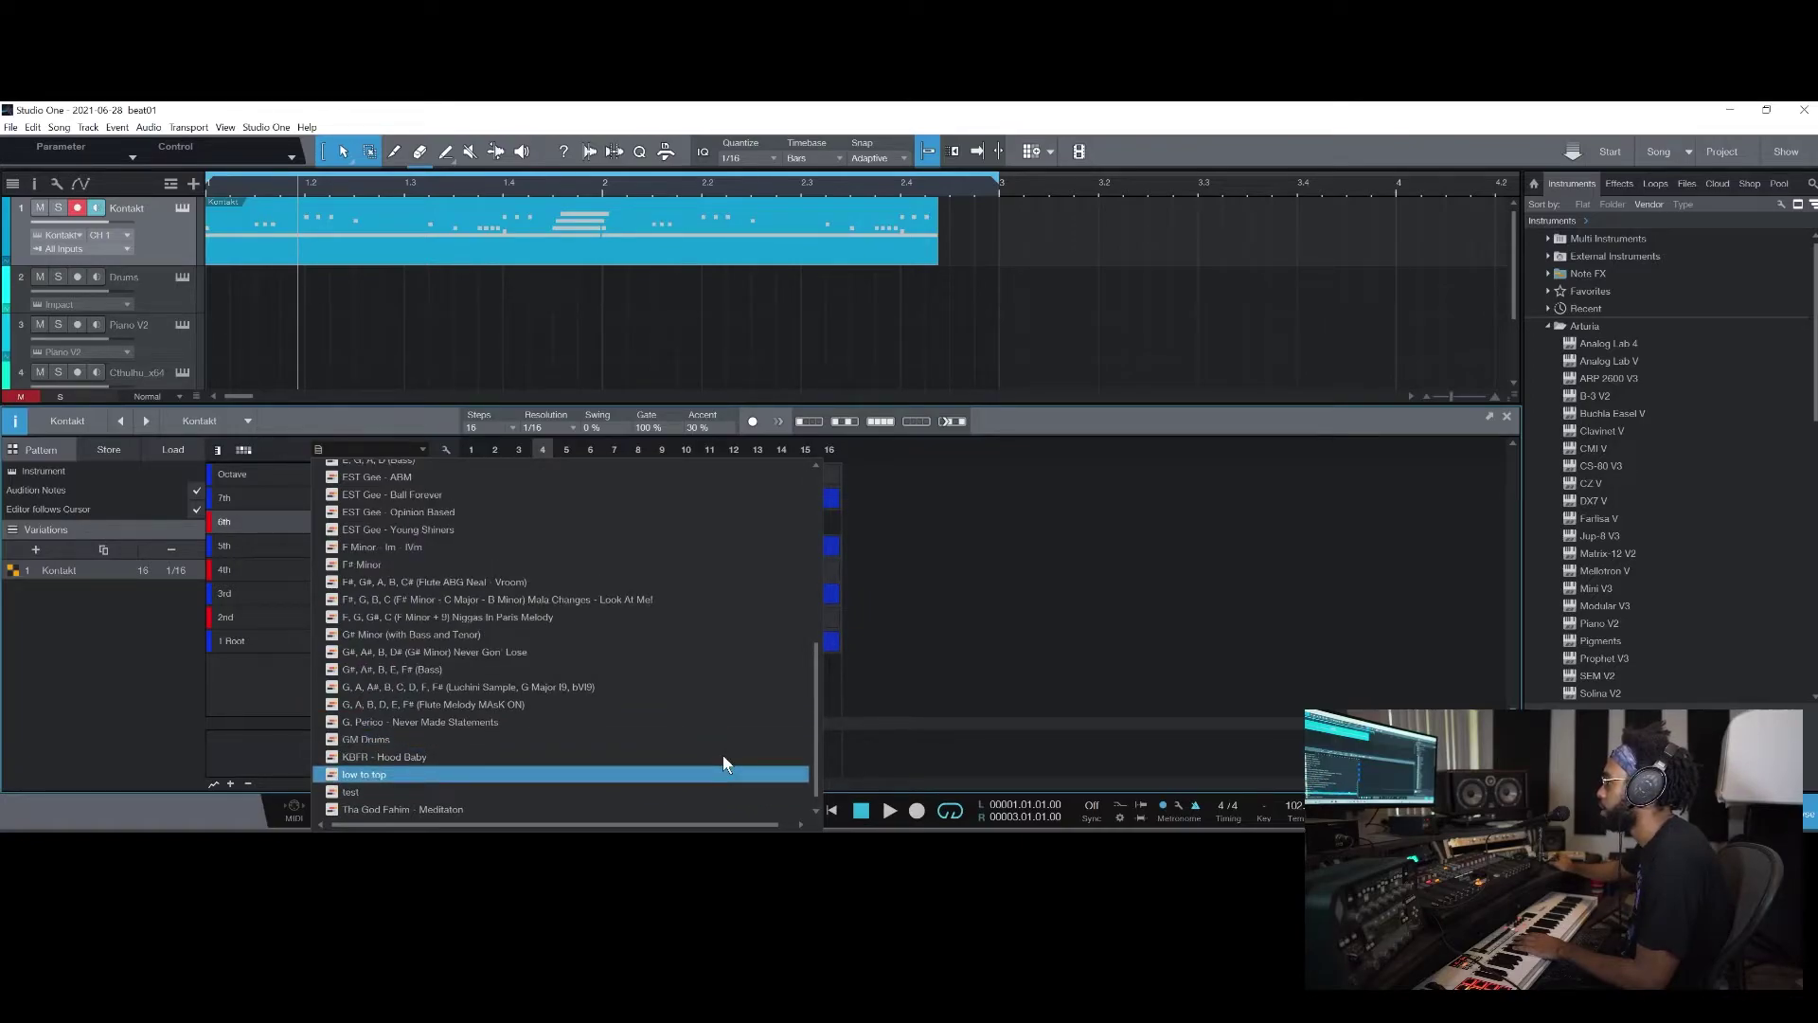
scroll(756, 748, "up", 6)
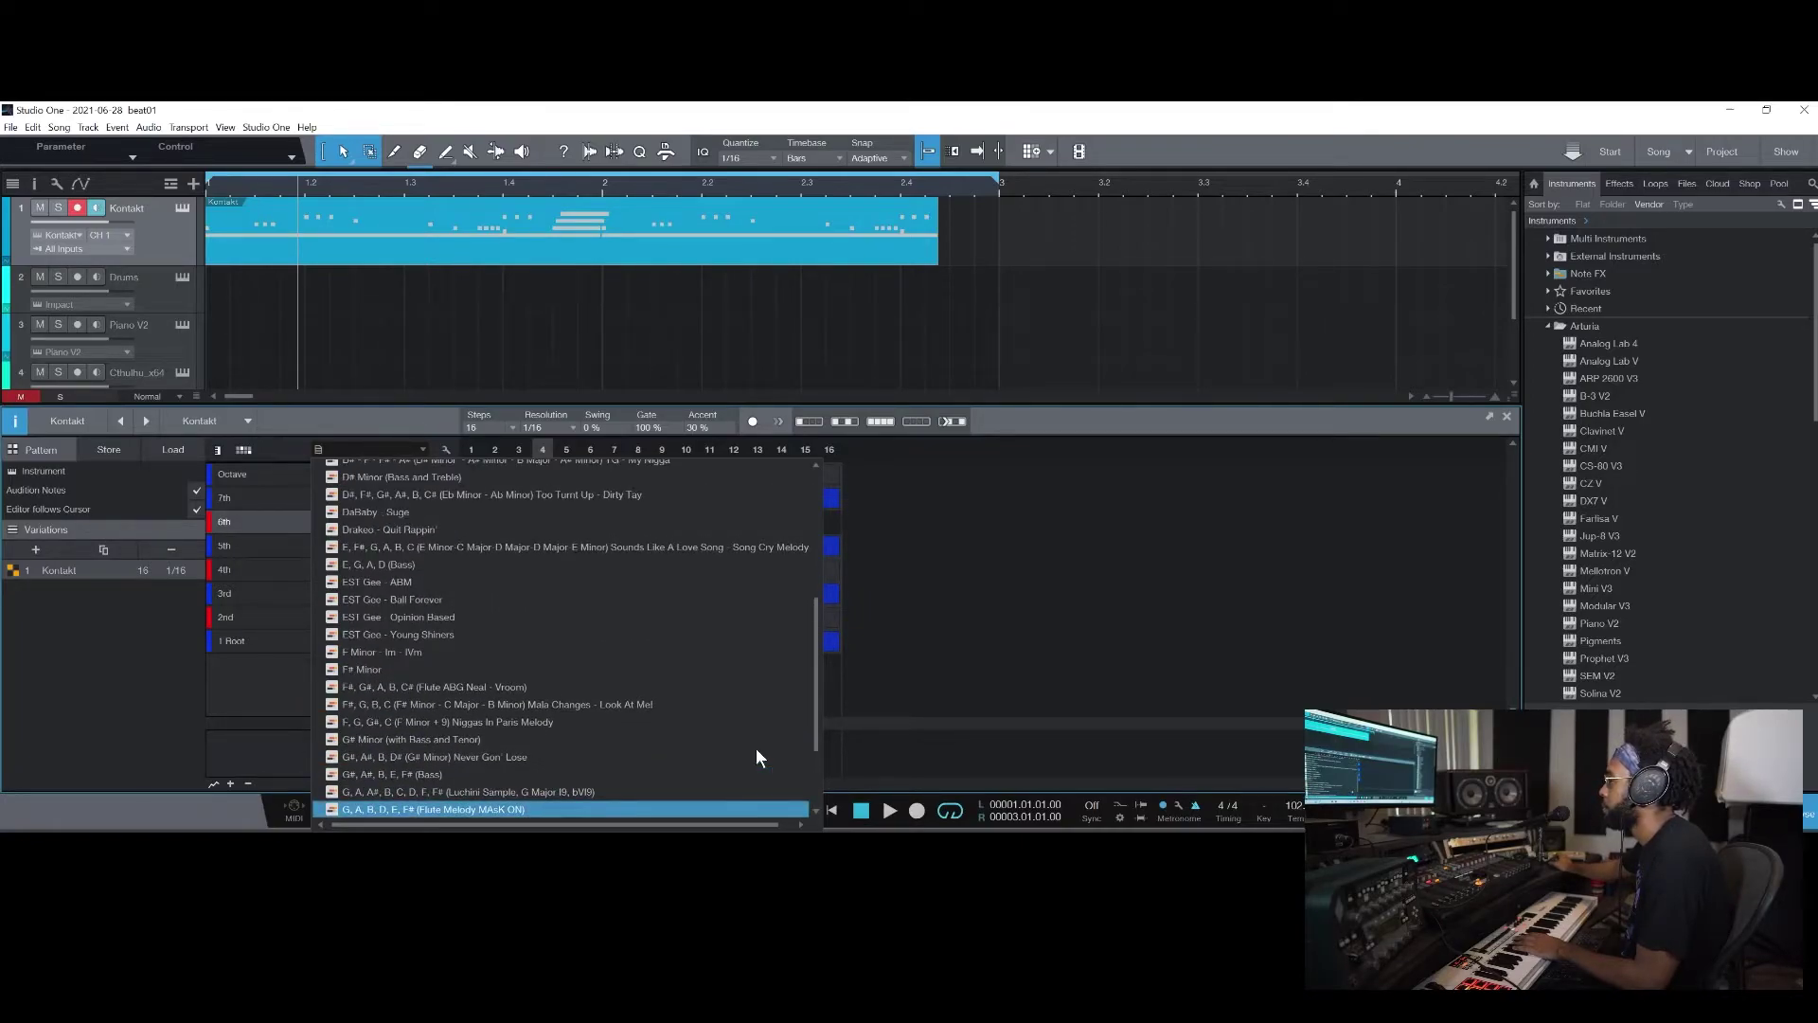
left_click(1140, 696)
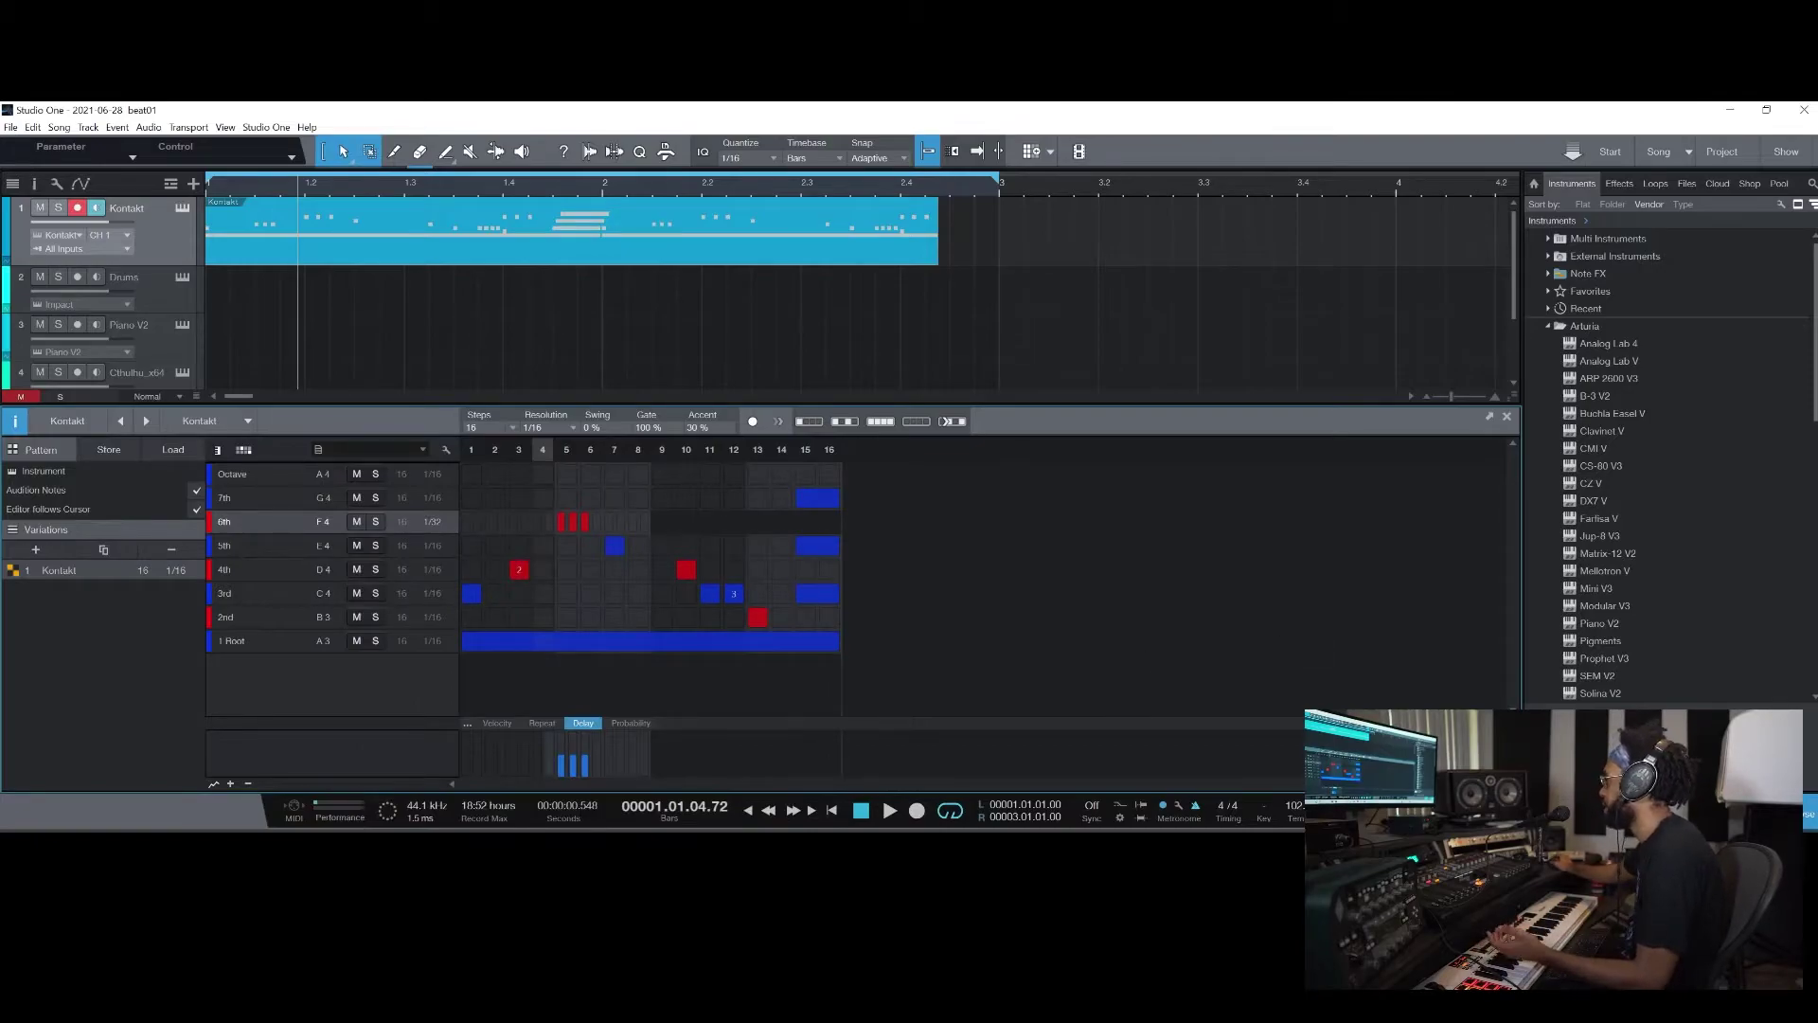
Mute the Kontakt track and insert an empty pattern at bar 1 of the Drums track
key("F2")
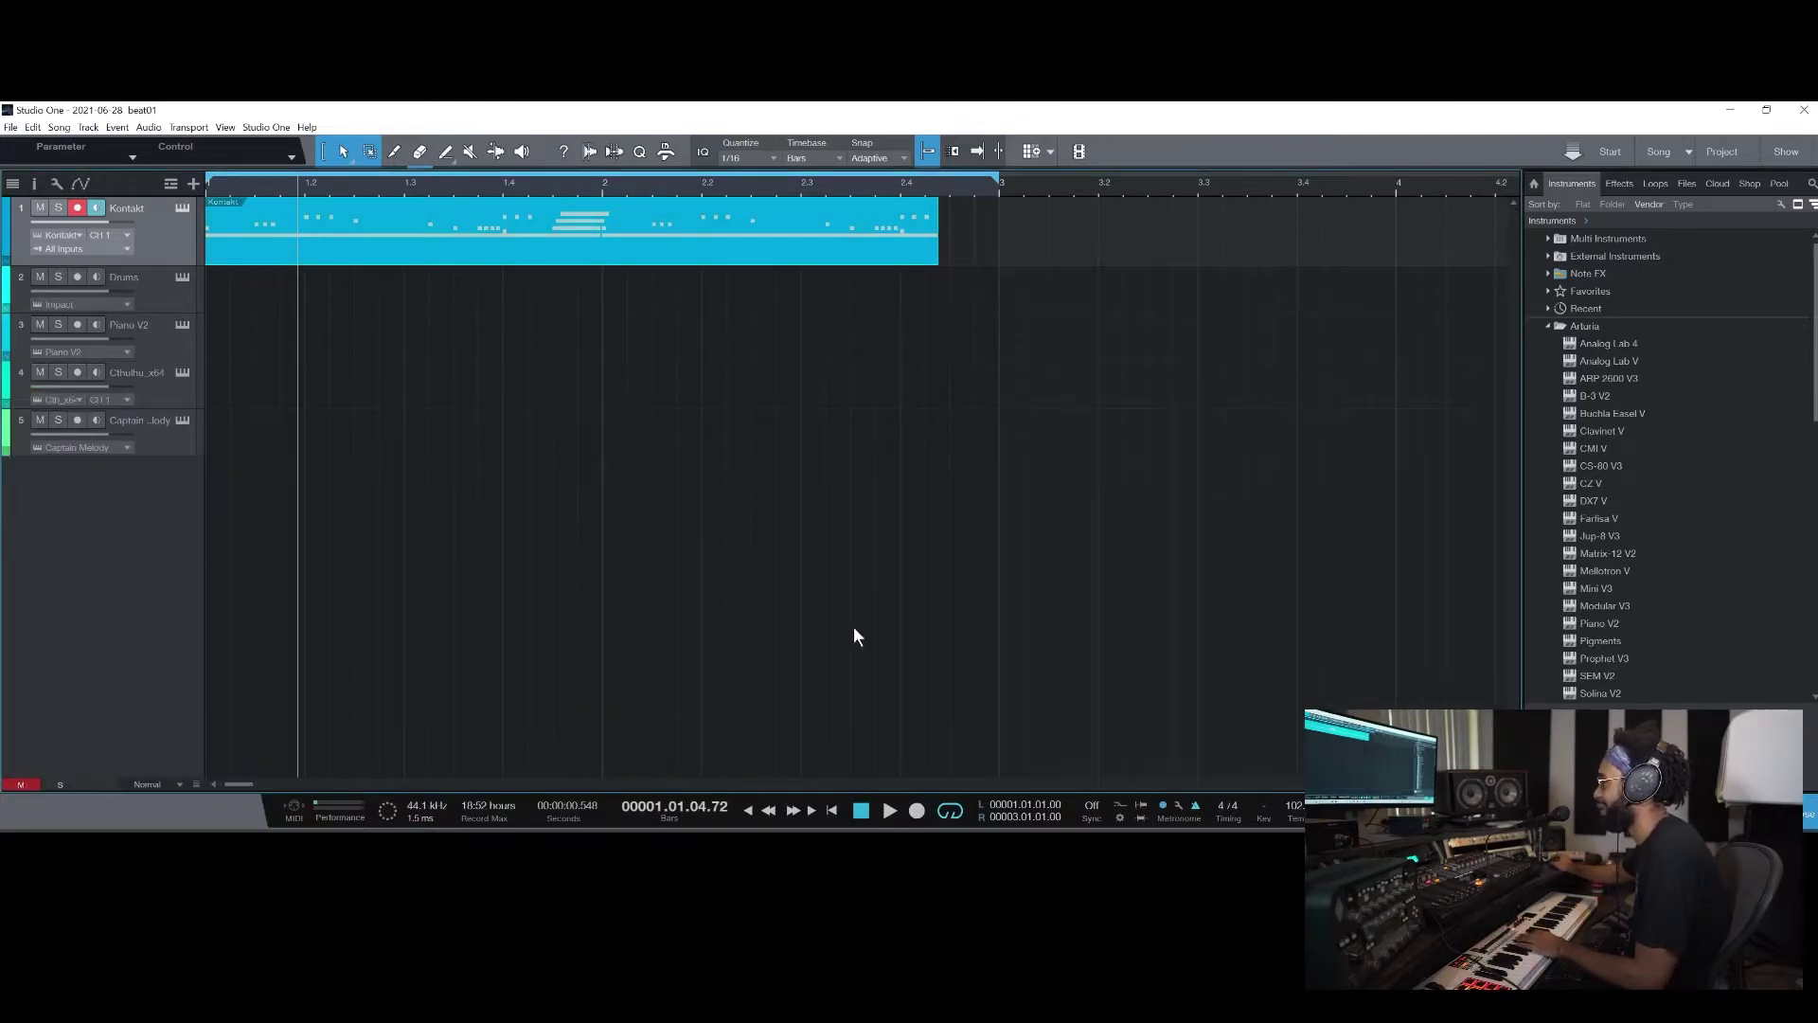
left_click(44, 209)
left_click(143, 282)
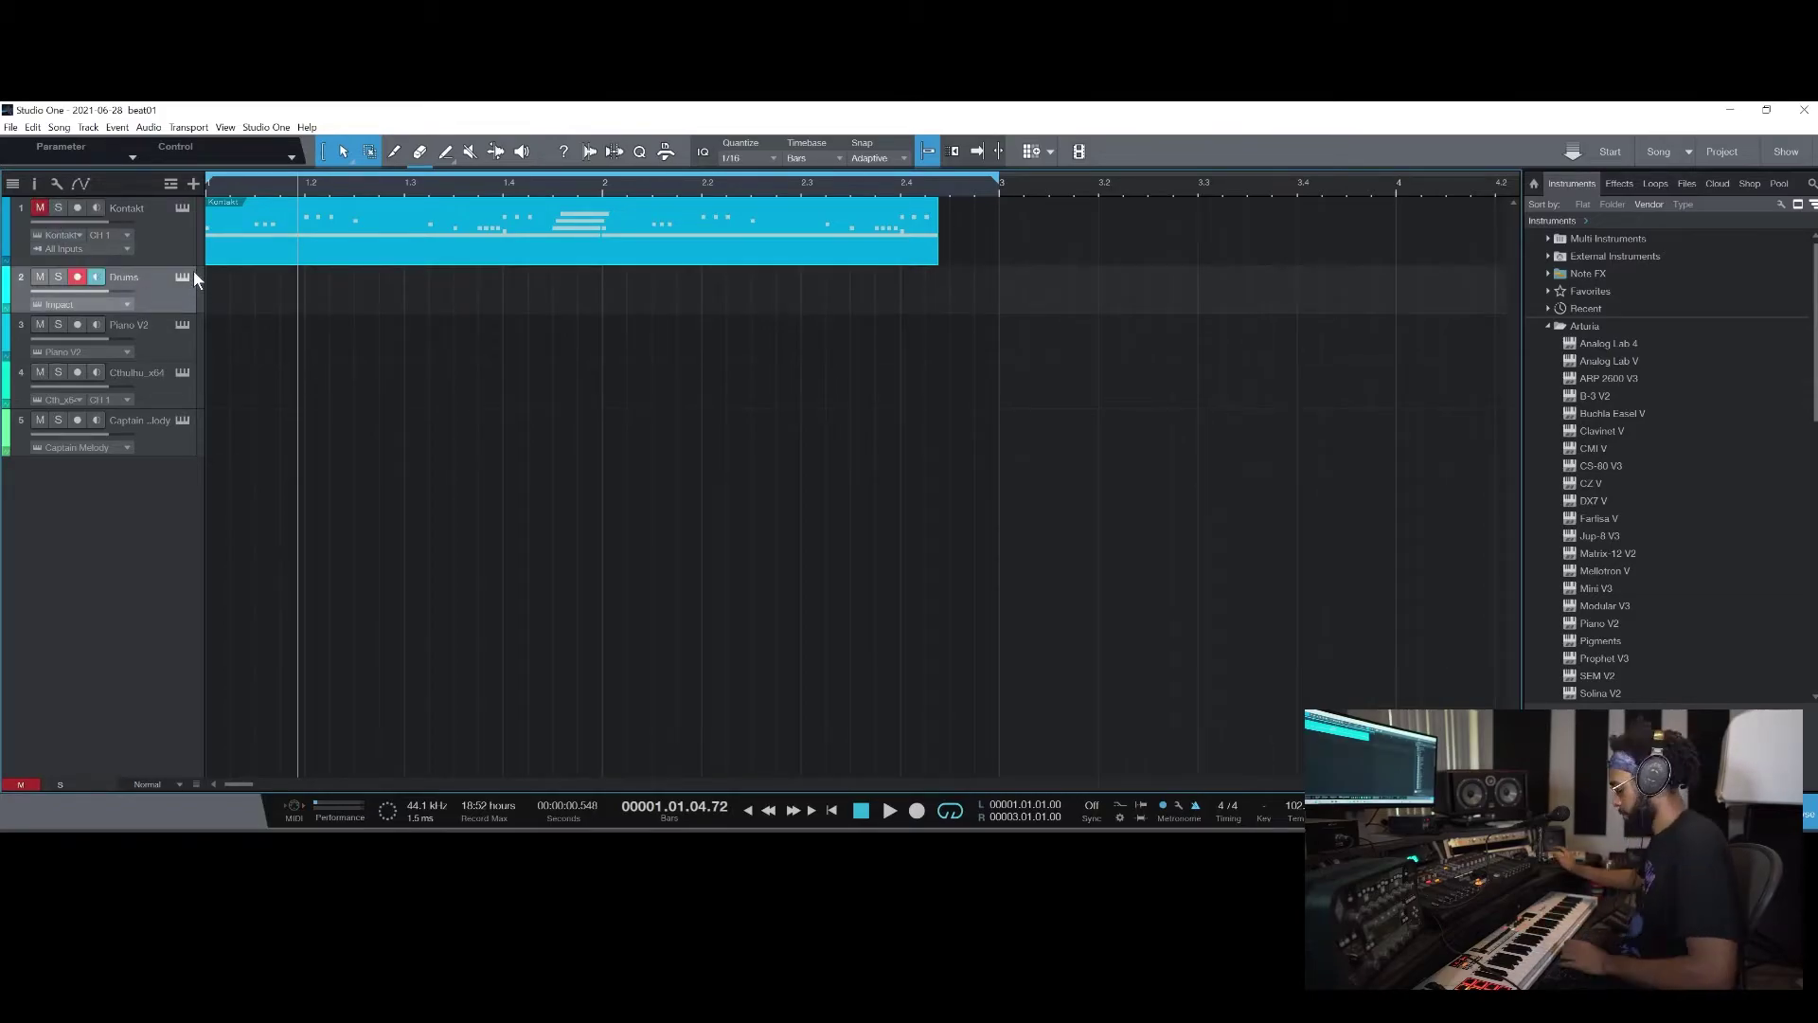
key("ctrl+shift+p")
left_click_drag(326, 293, 223, 293)
Fill all 16 steps of the PJ - Join Me (HH) row in the Drums pattern and duplicate the pattern once
left_click(185, 277)
left_click(708, 464)
double_click(273, 299)
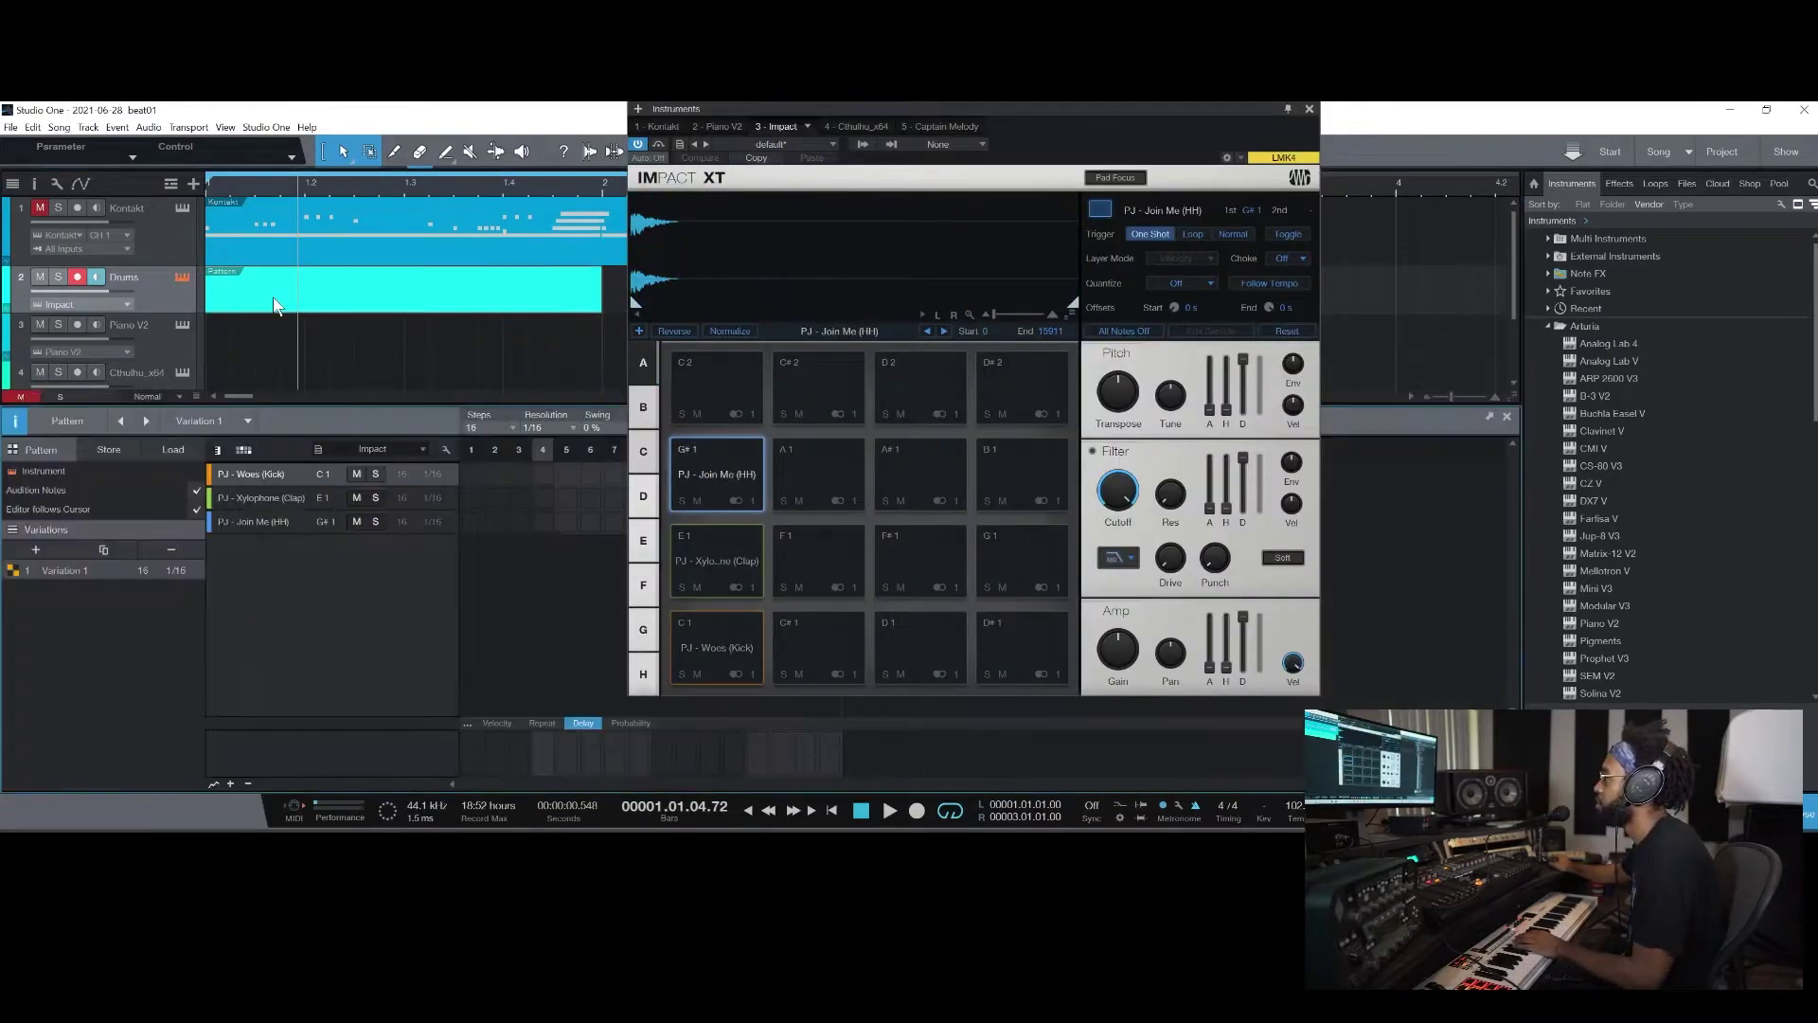
left_click(1308, 109)
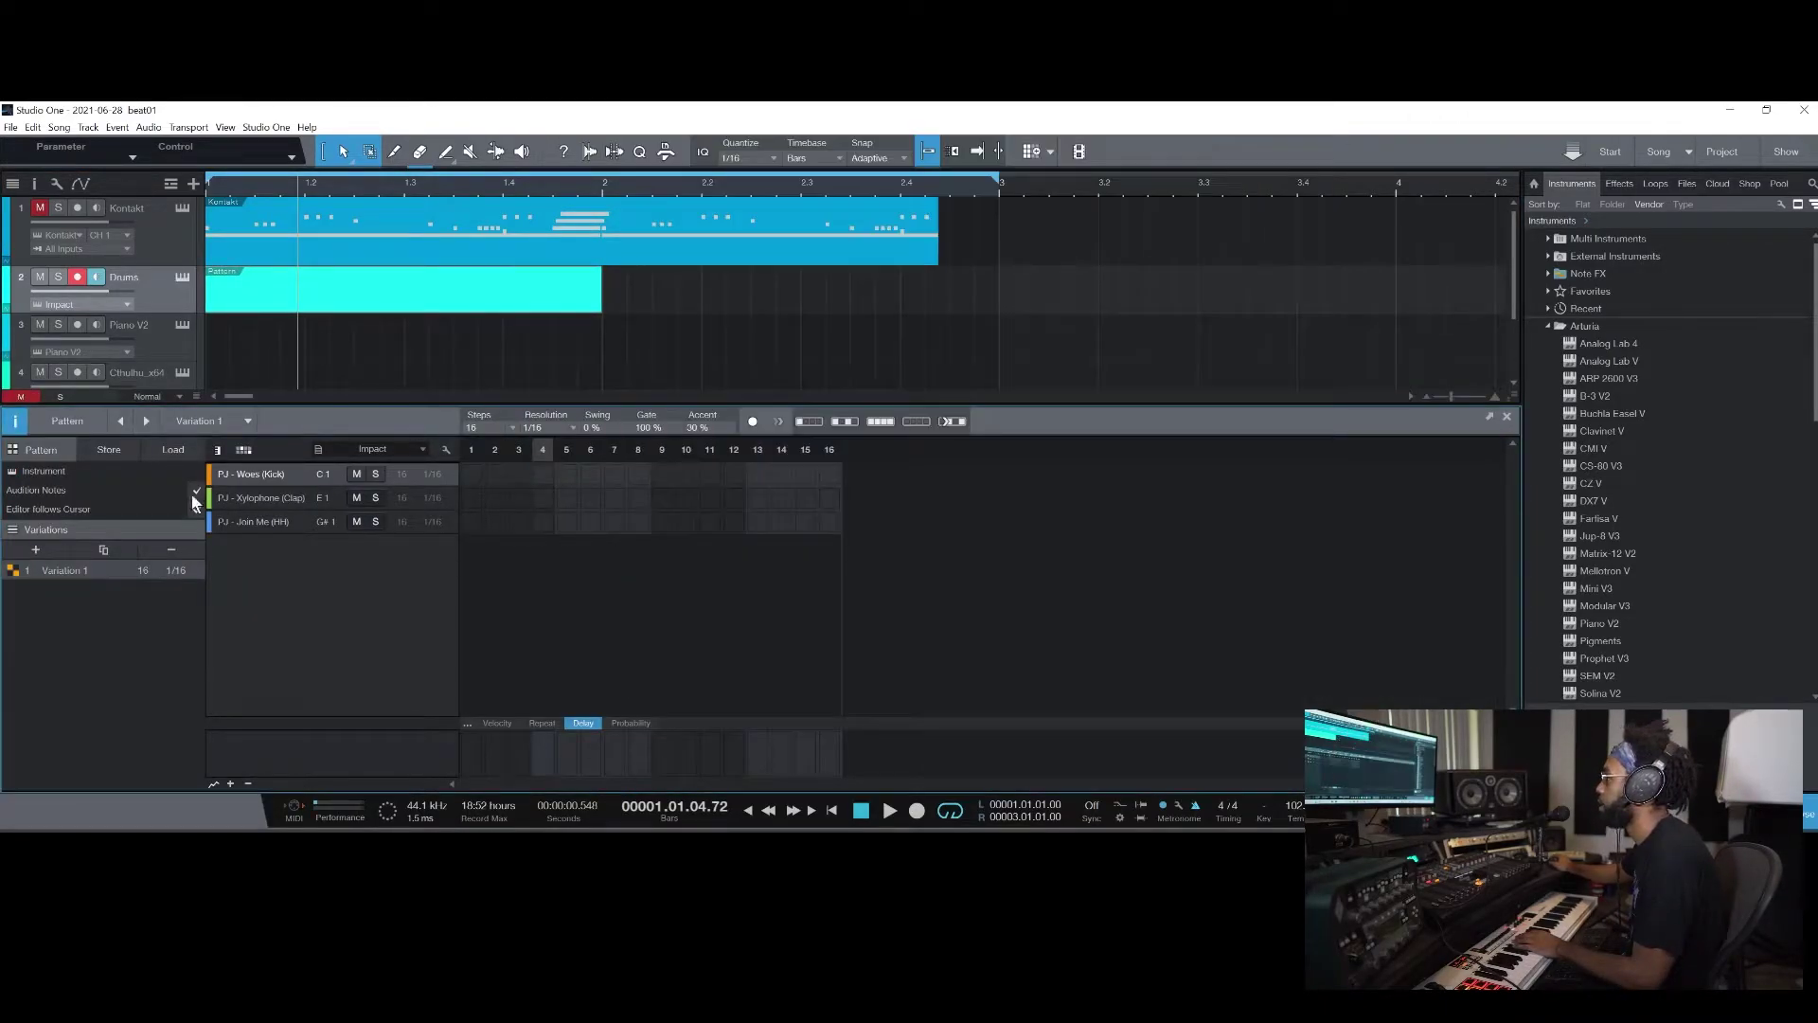
left_click_drag(471, 522, 834, 527)
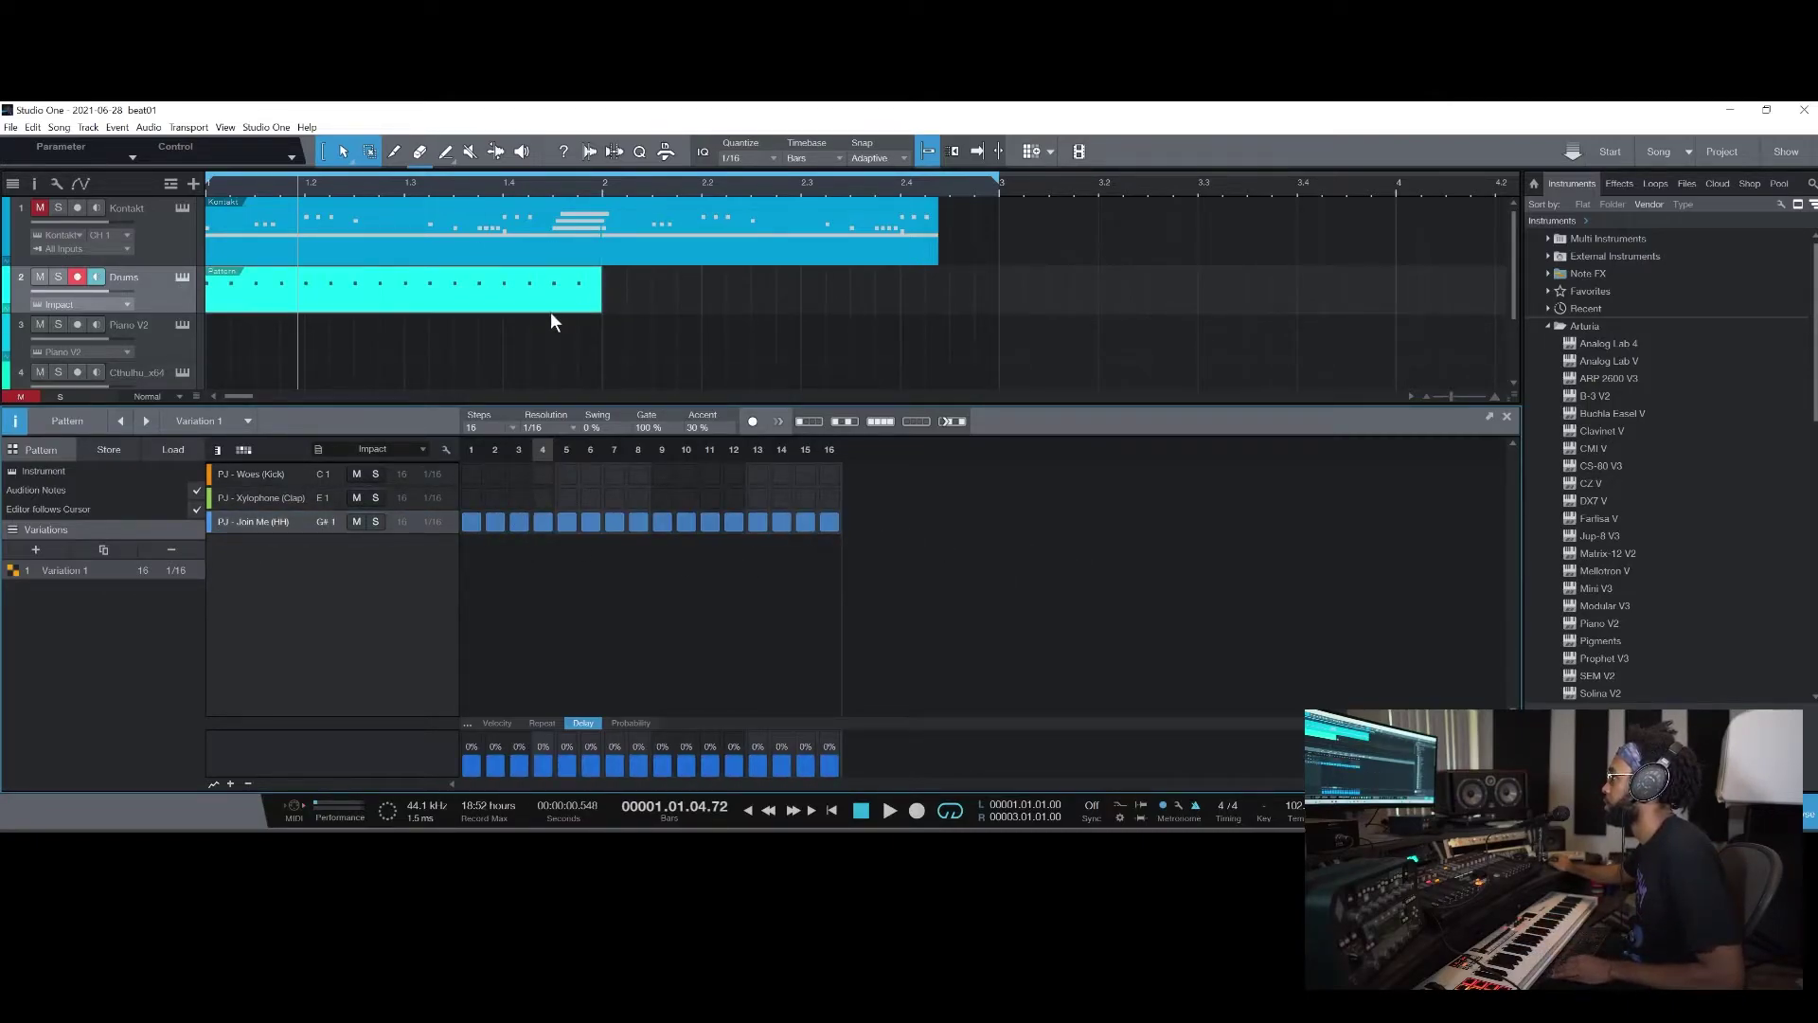
key("d")
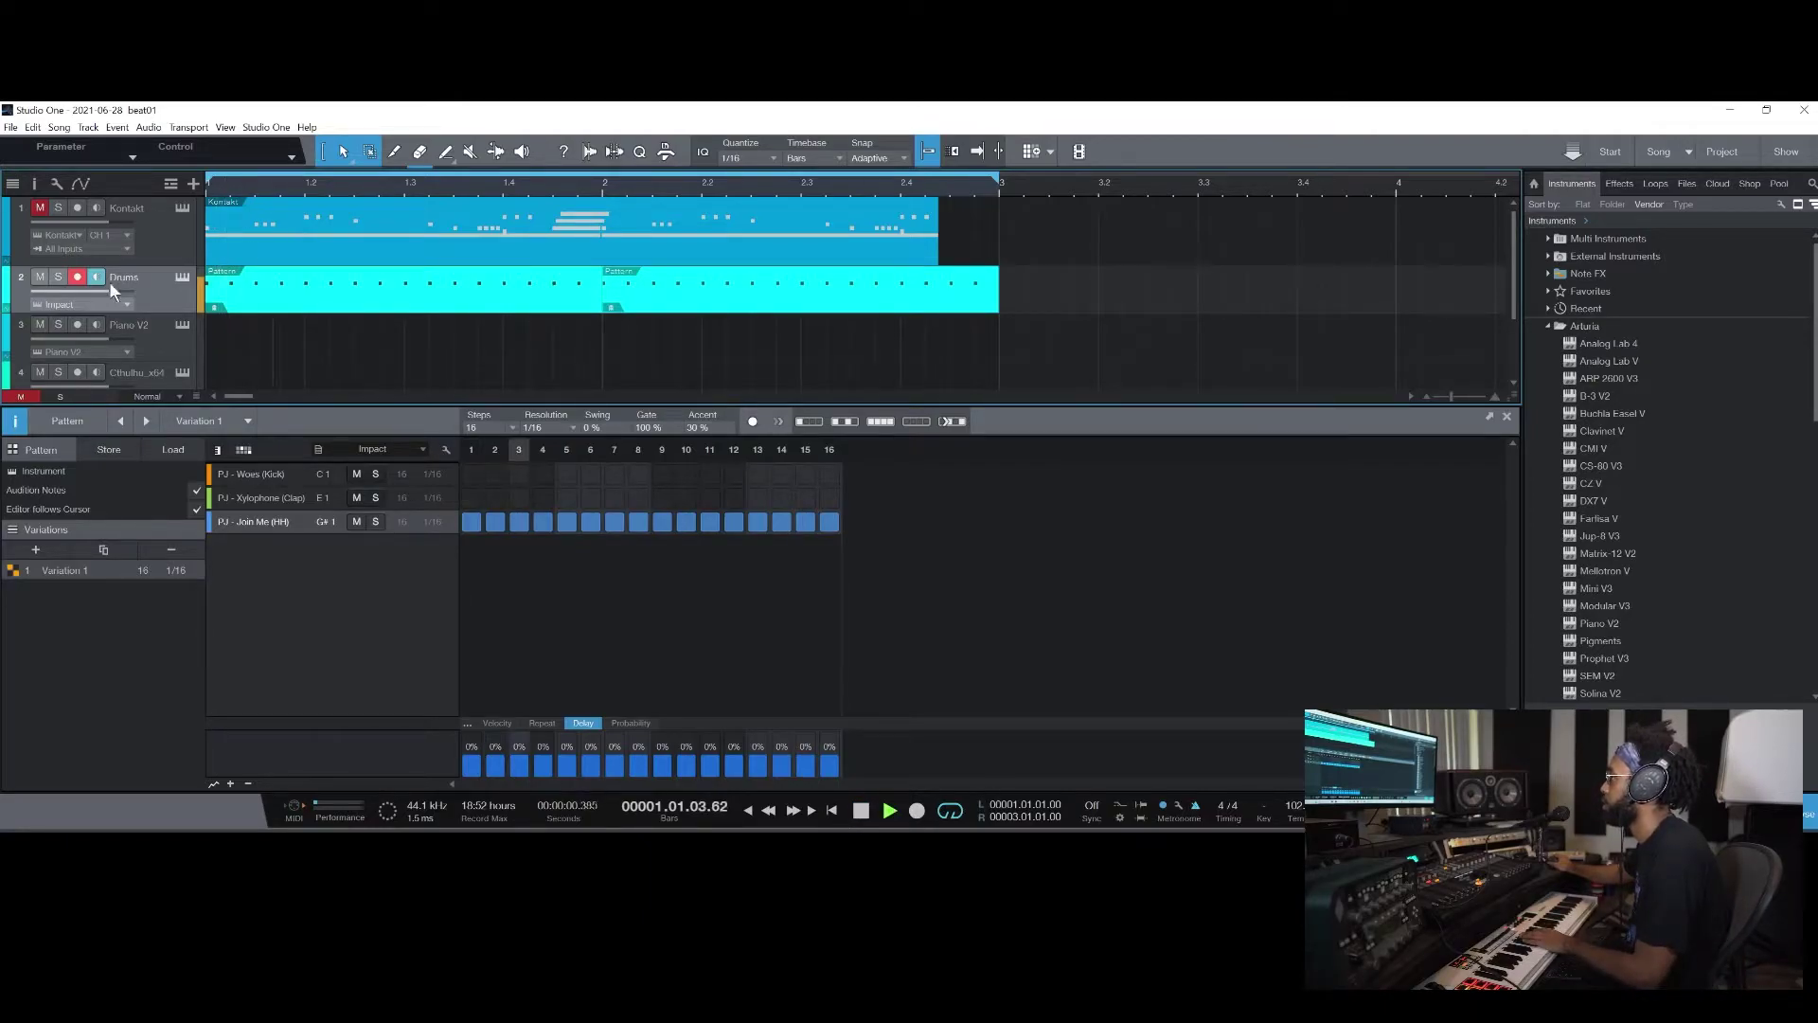
Duplicate the Drums track without its patterns and set the copy's input to All Inputs
right_click(202, 304)
left_click(266, 419)
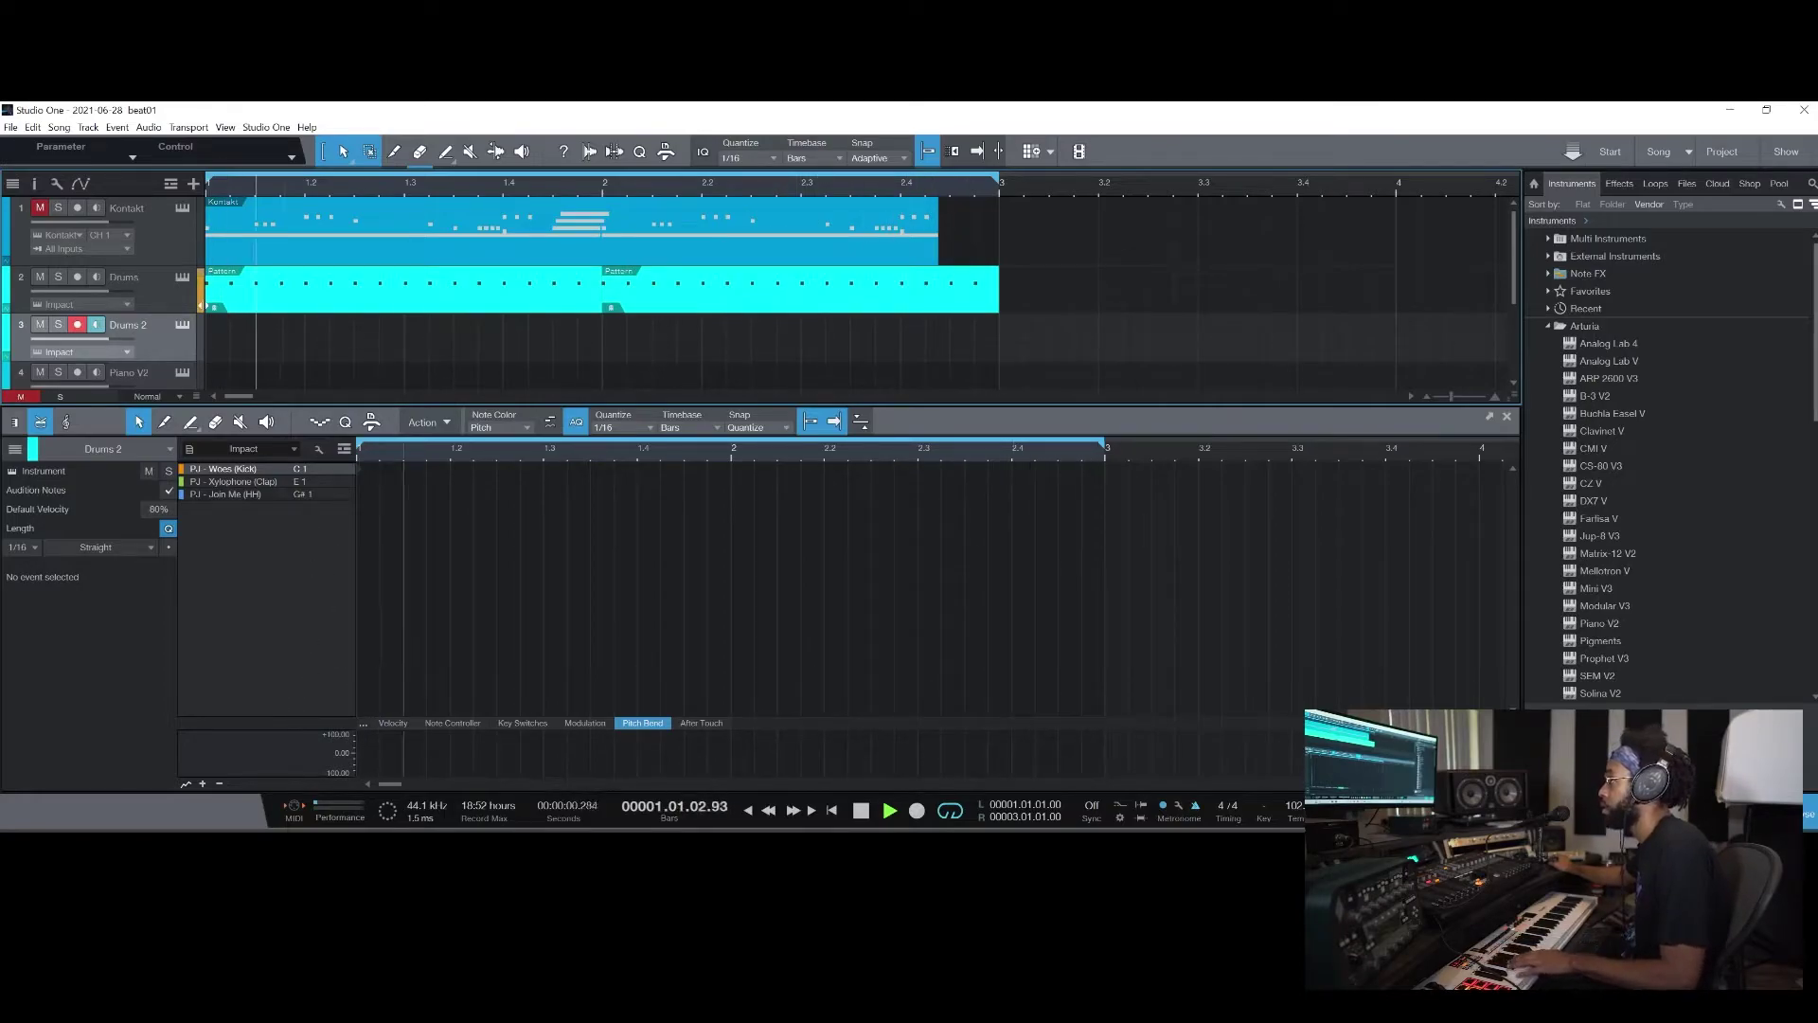
left_click_drag(123, 360, 122, 390)
left_click(64, 365)
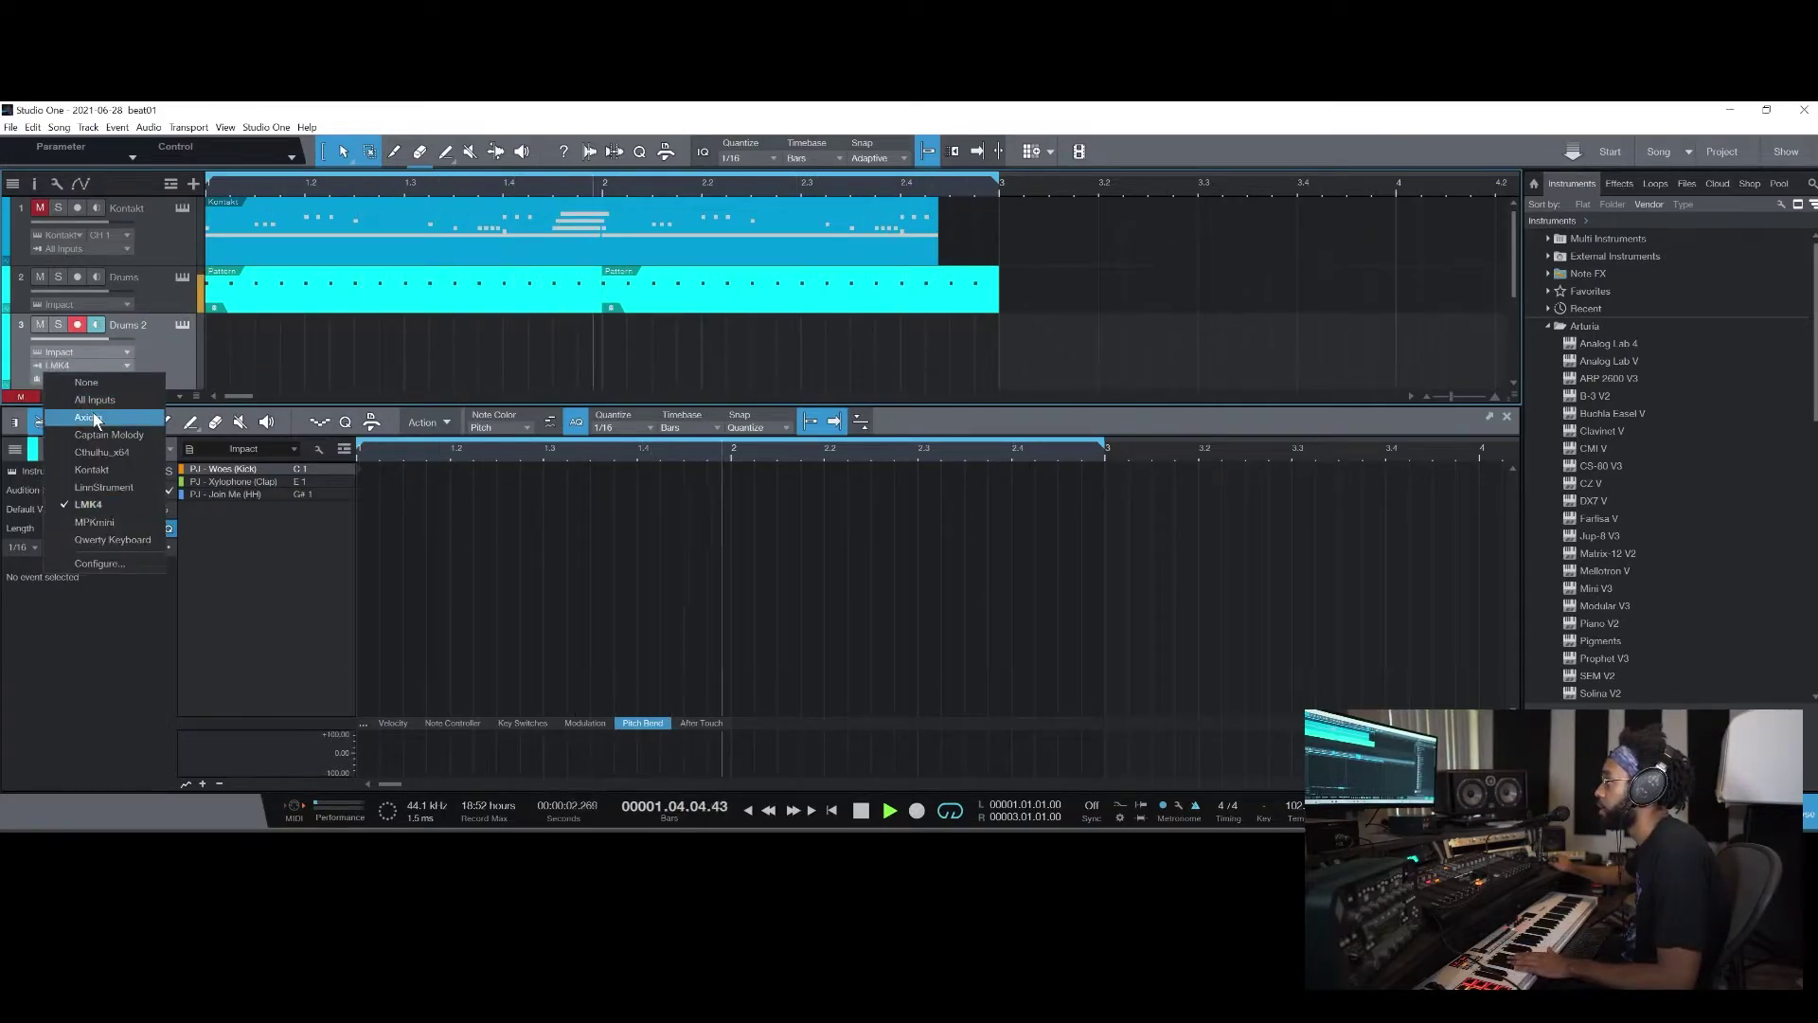
left_click(93, 411)
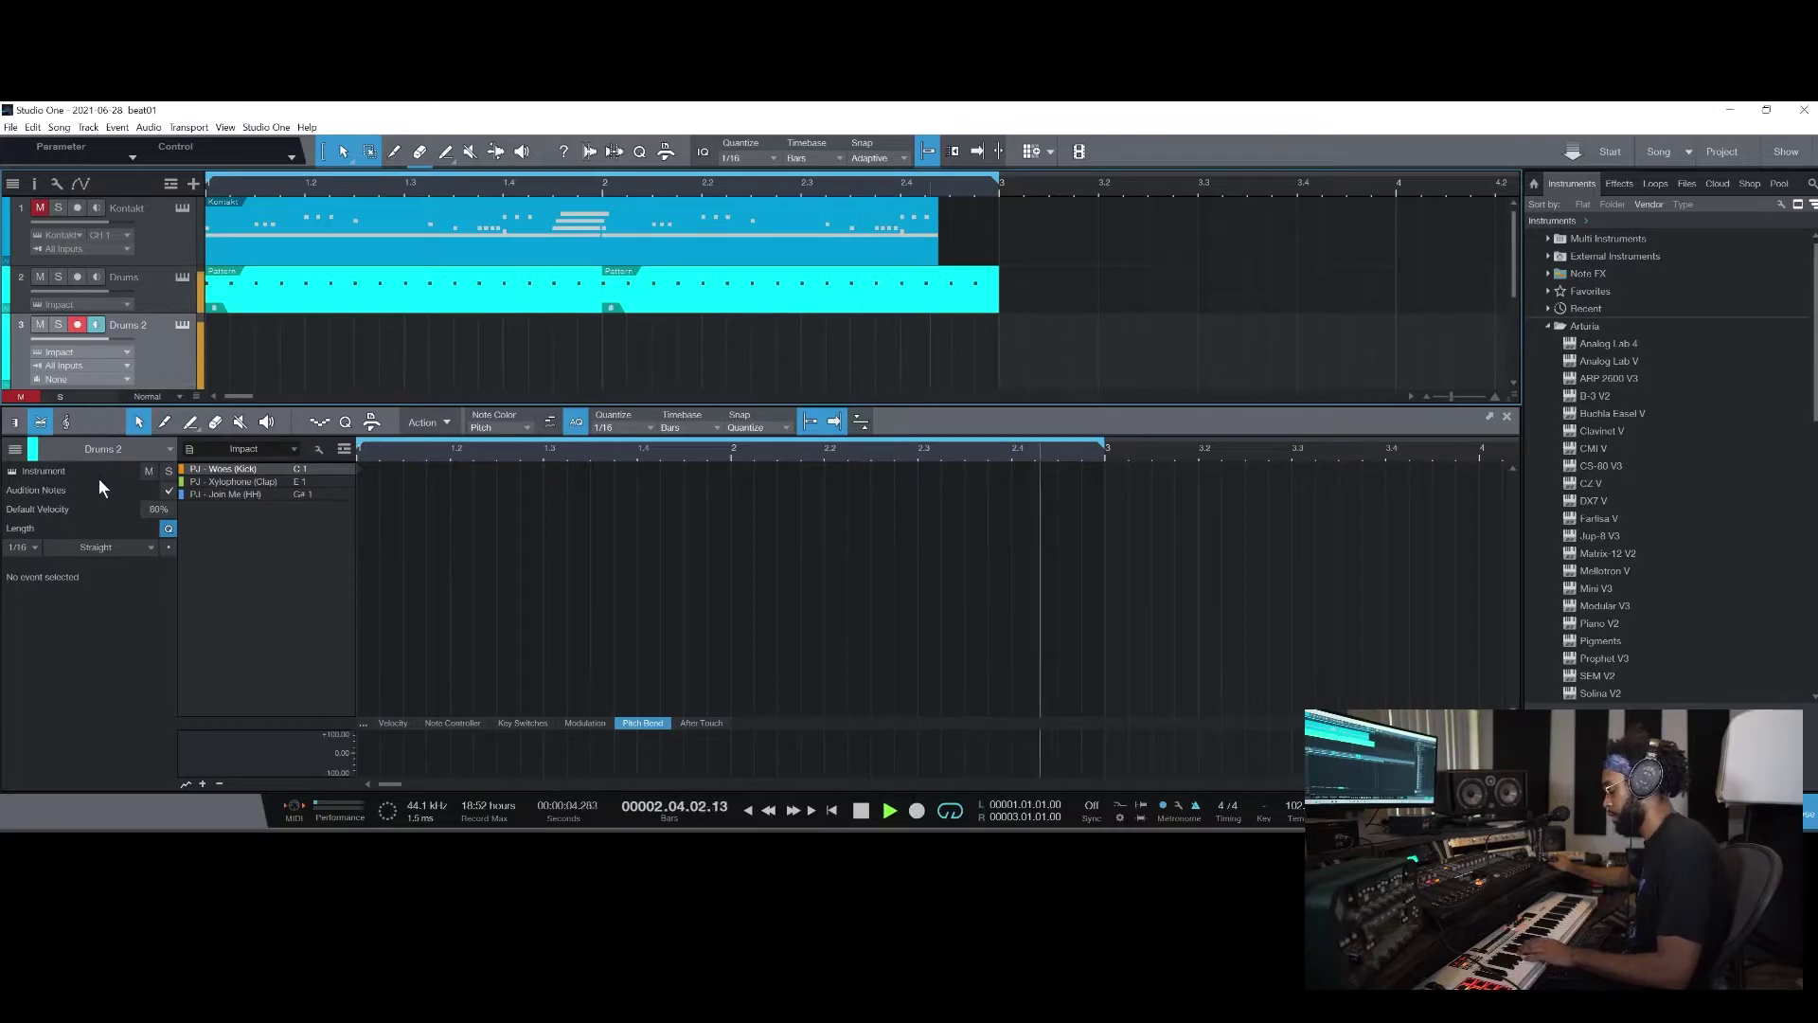
Record four PJ - Xylophone (Clap) hits across bars 1 and 2 on the Drums 2 track
left_click(925, 809)
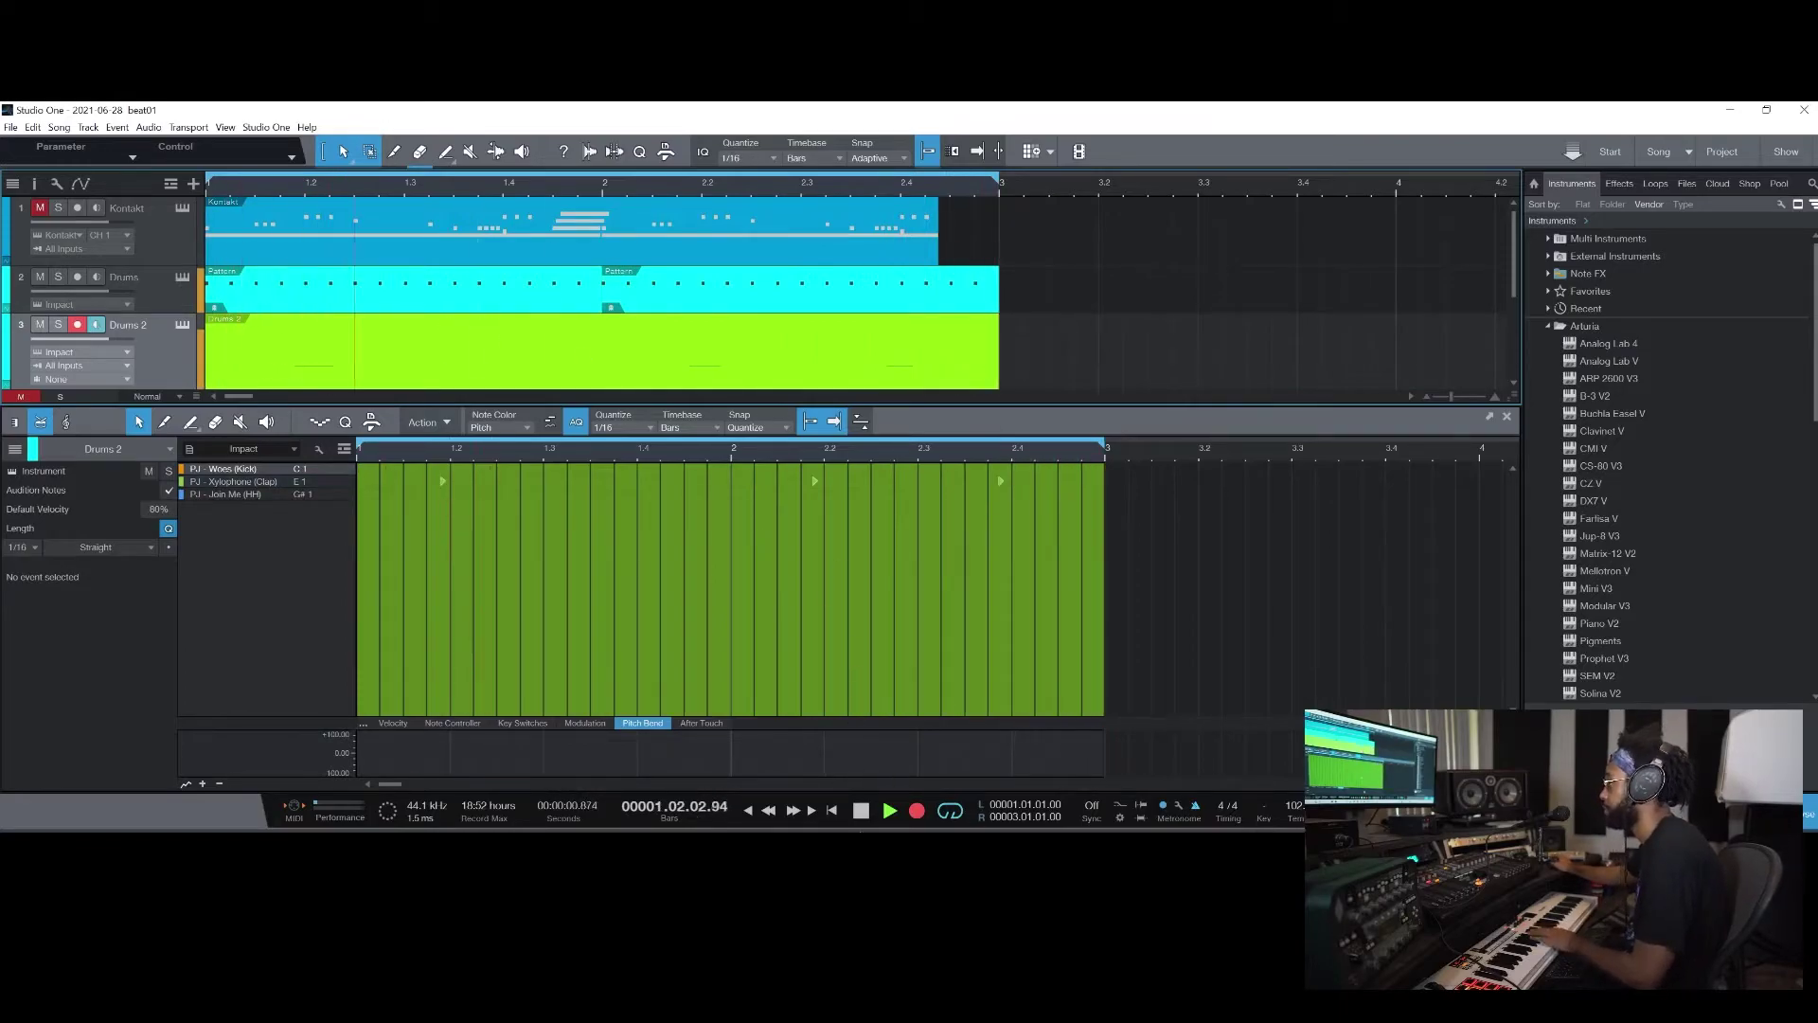
left_click(917, 810)
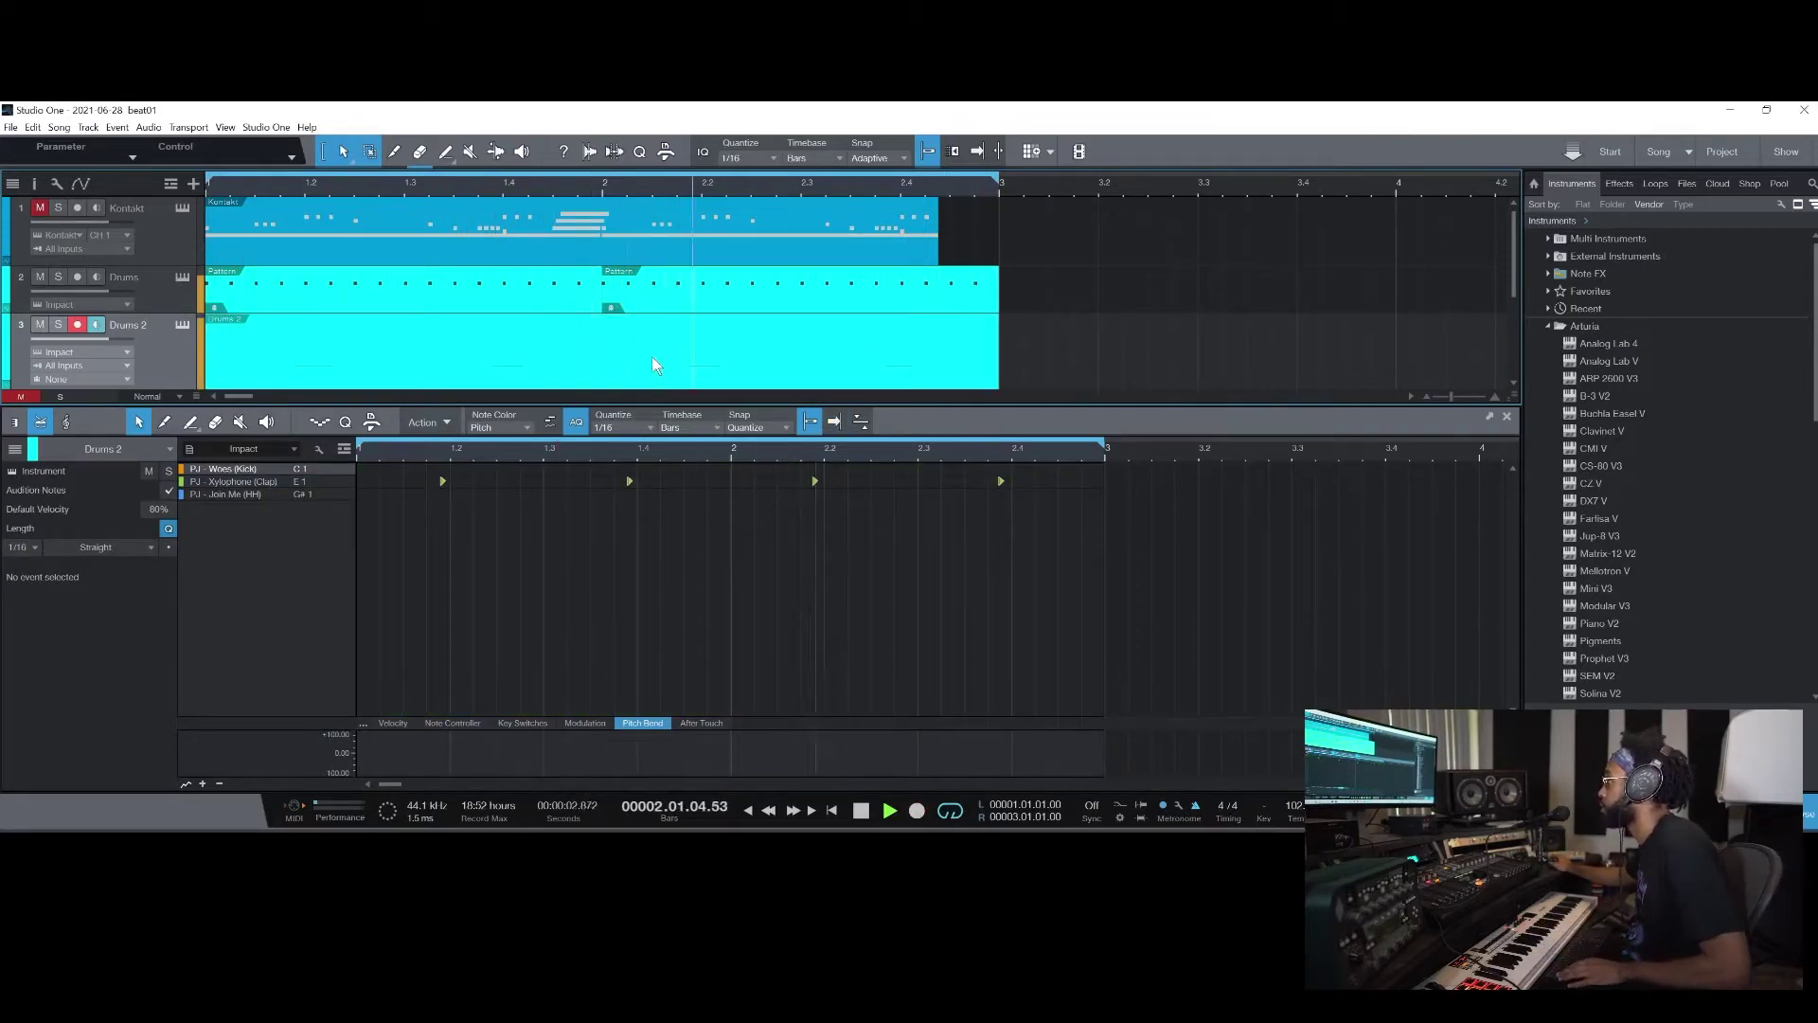
key("w")
key("w")
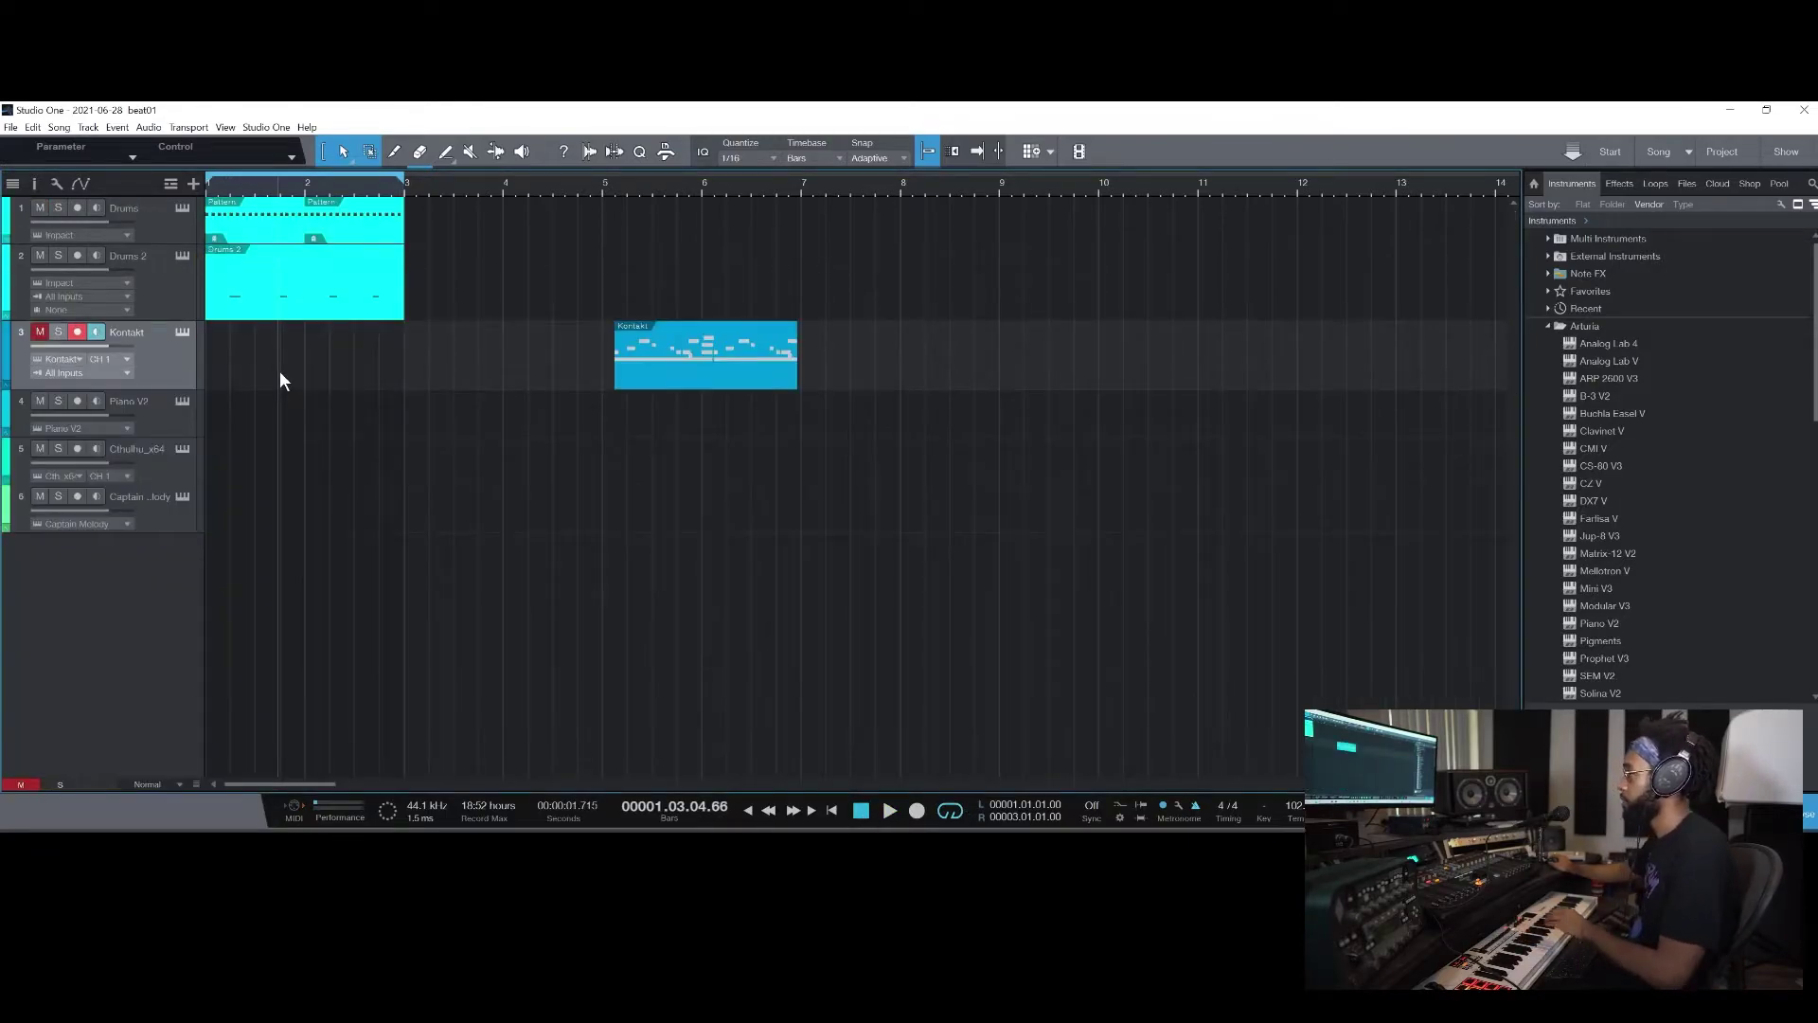
Insert a pattern at bar 1 of the Kontakt track and load the F#, G#, A, B, C# (Flute ABG Neal - Vroom) pitch names
key("ctrl+shift+p")
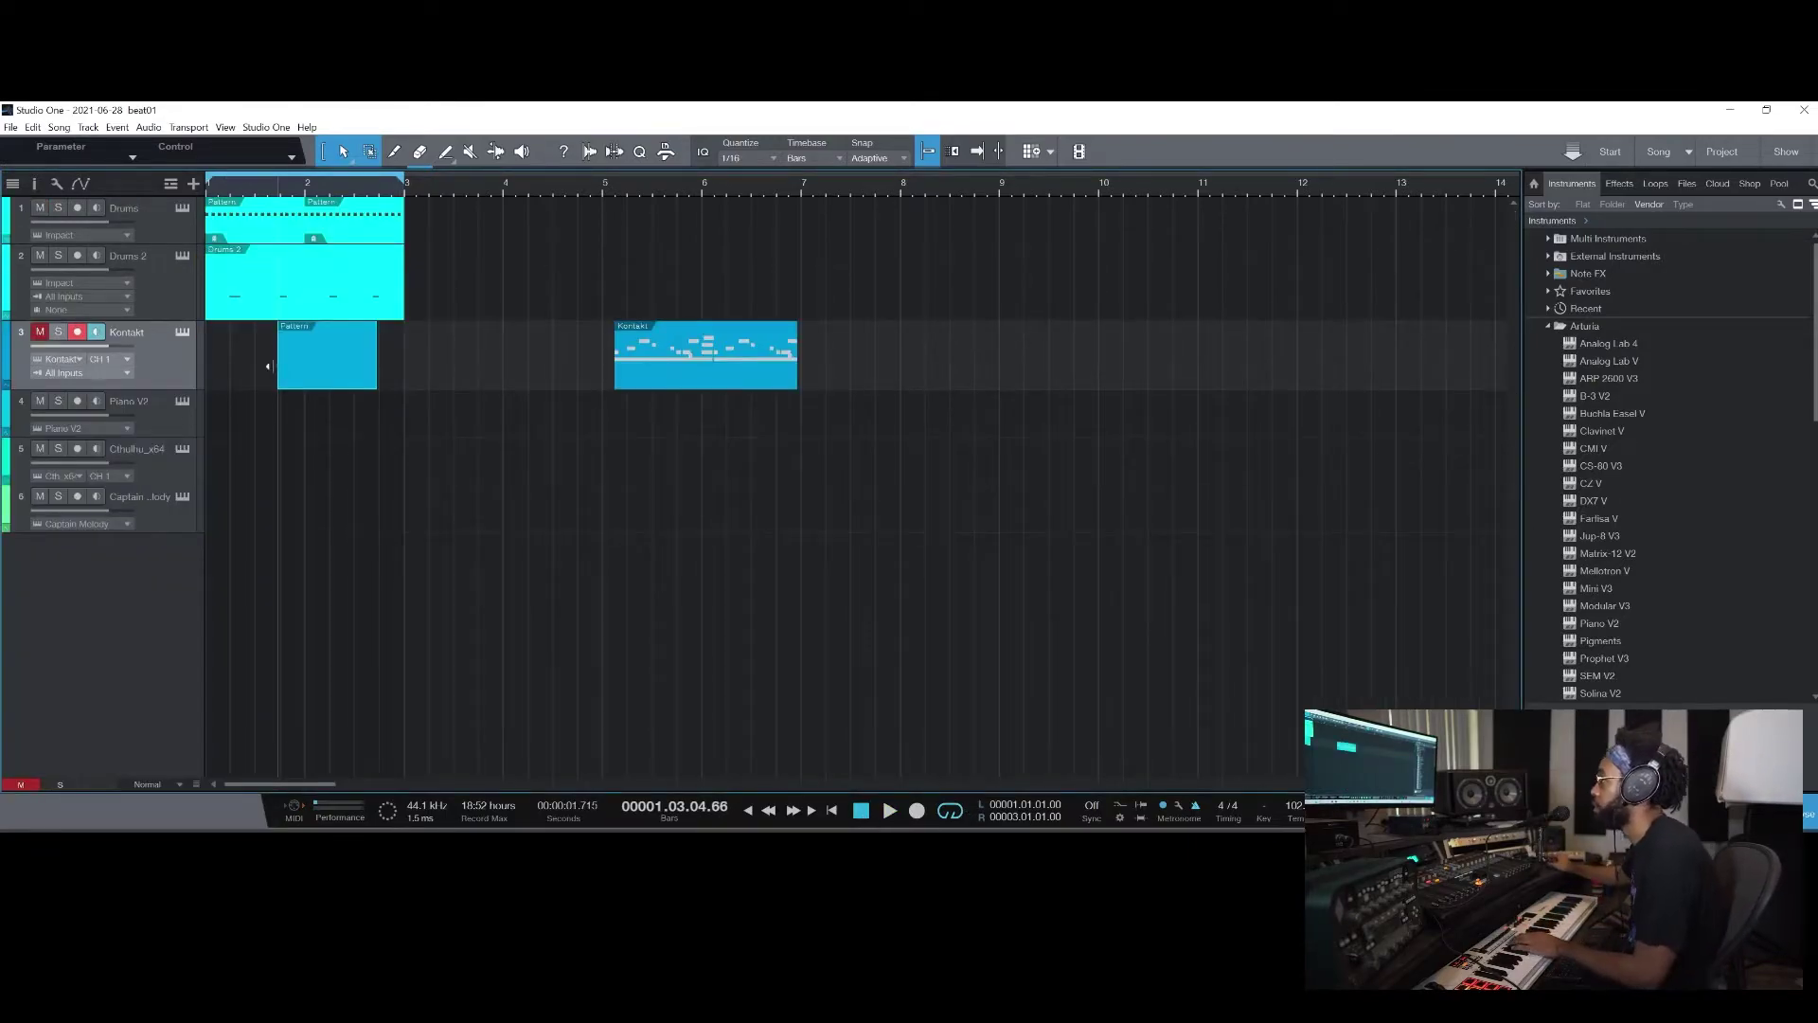
double_click(248, 378)
left_click(395, 449)
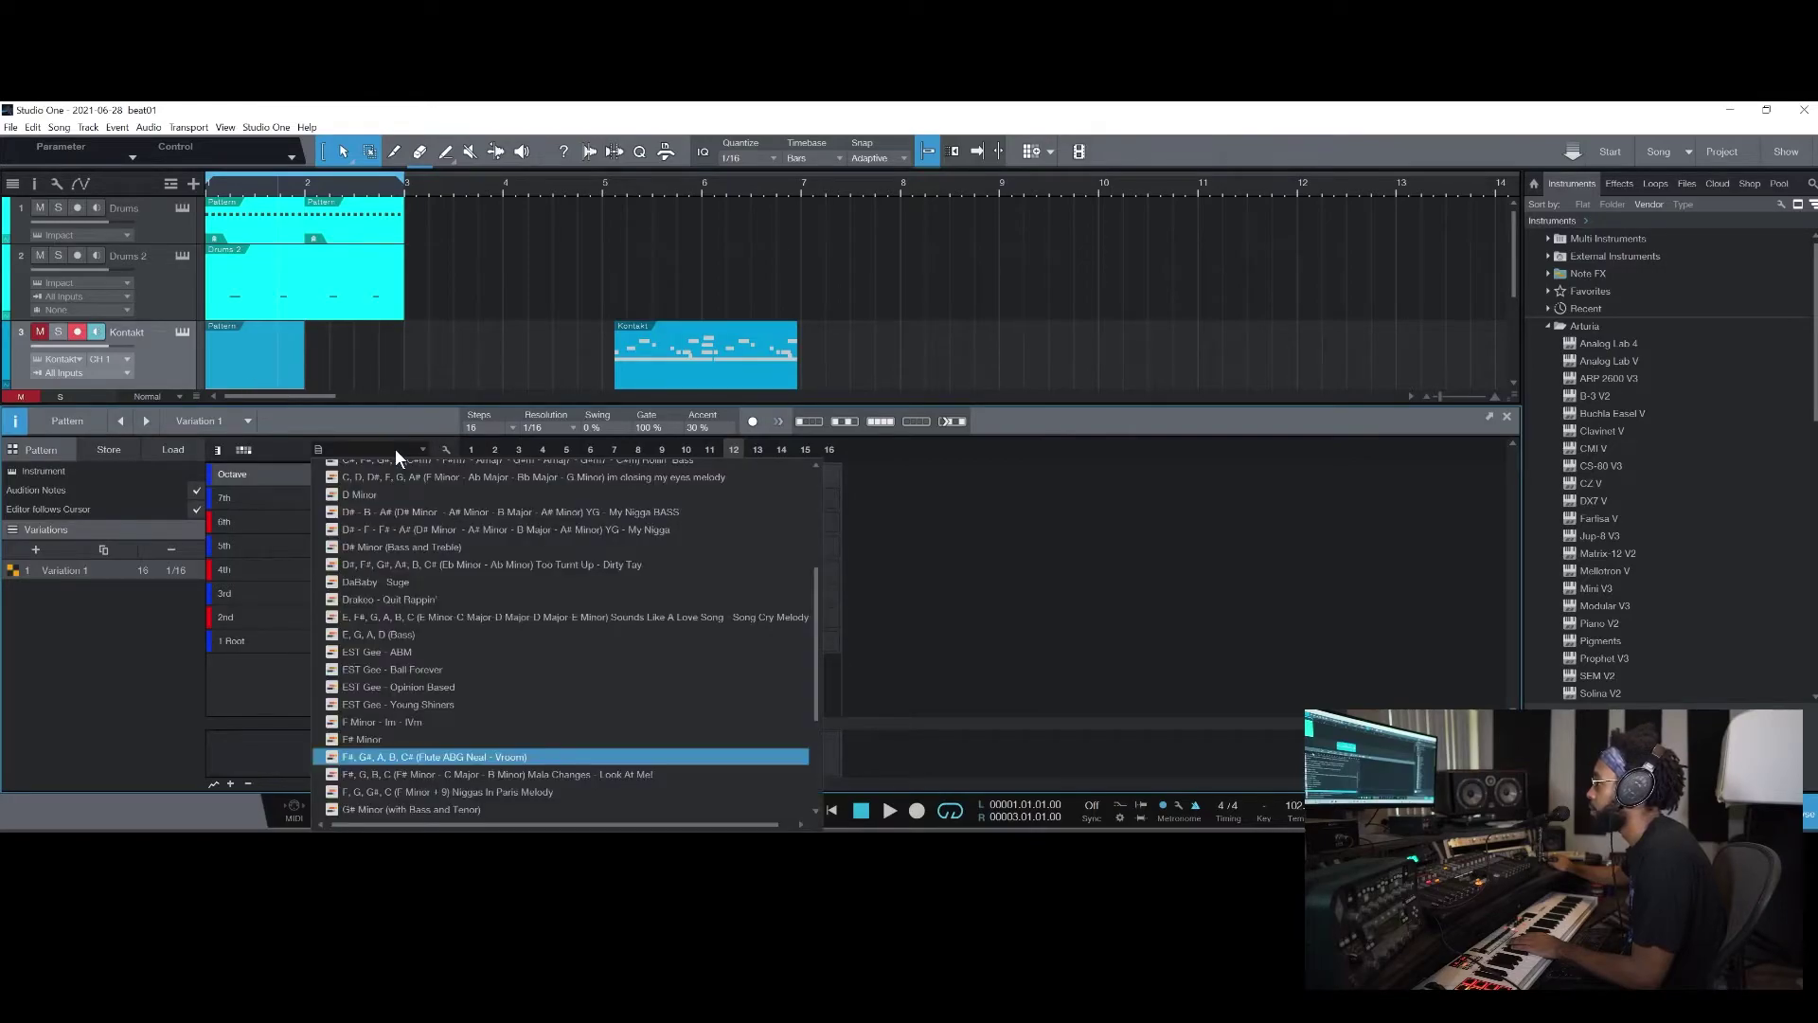
left_click(504, 762)
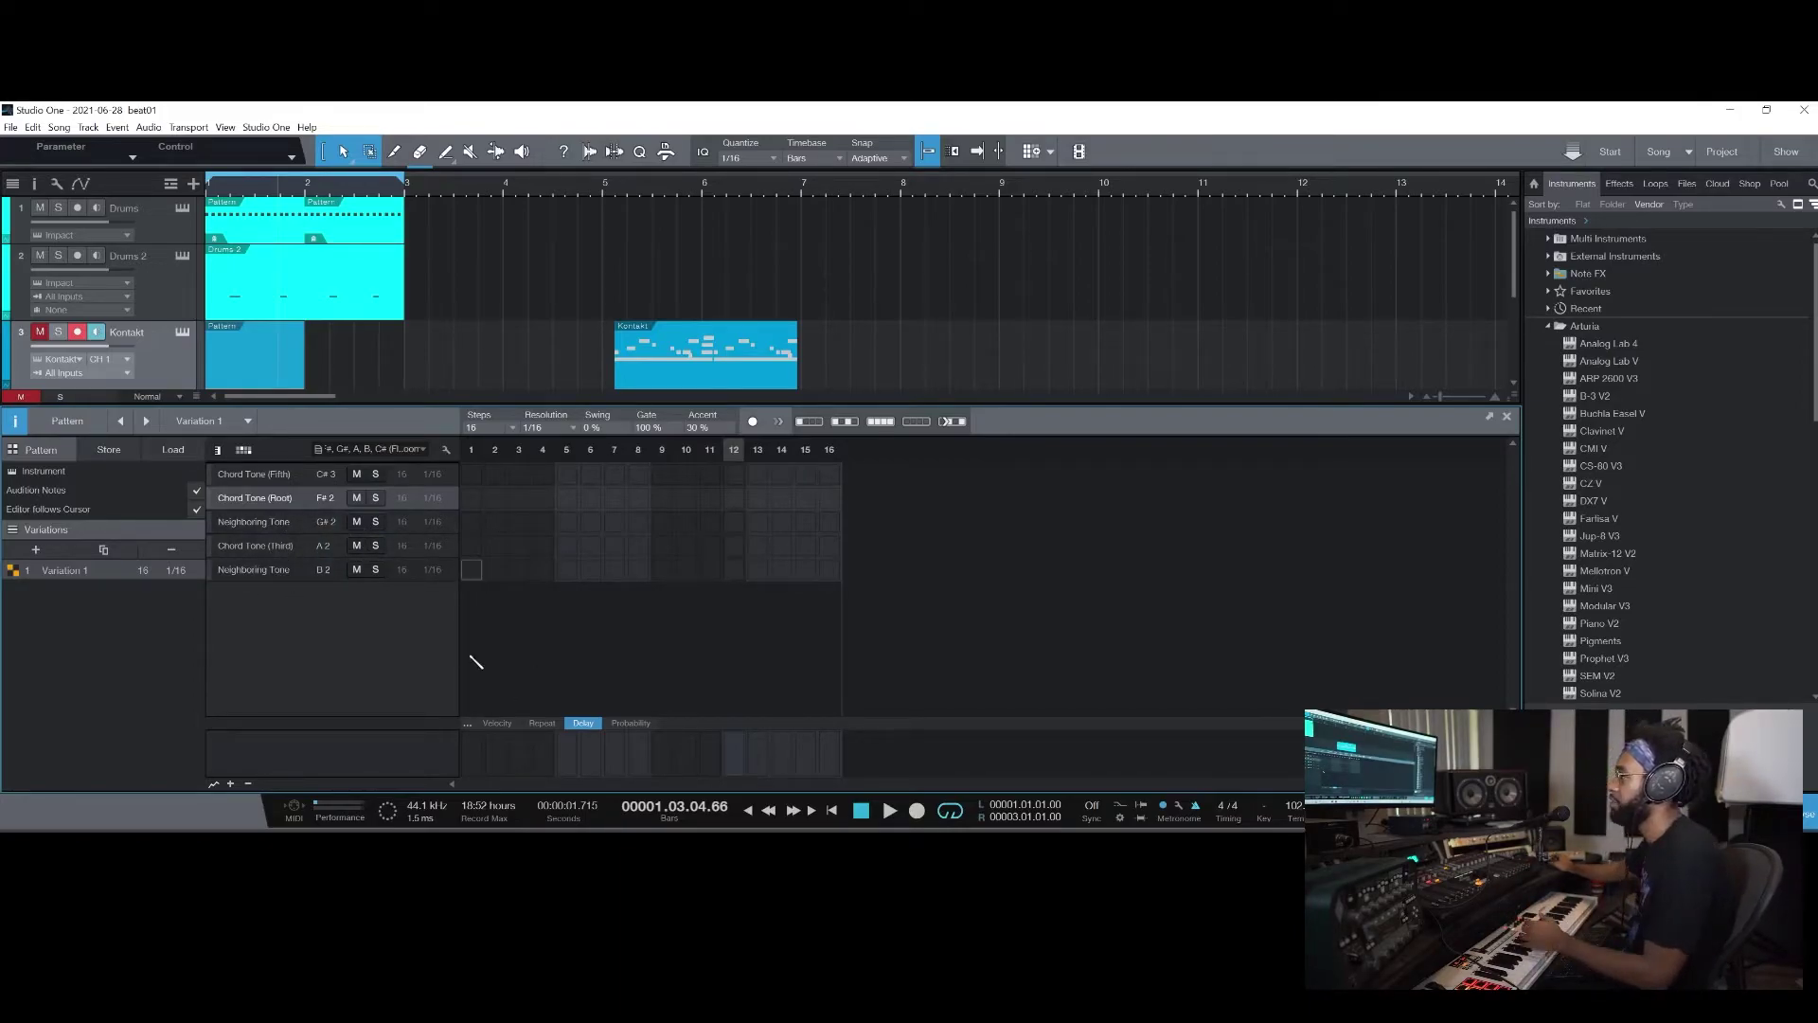
Audition the chord tone and neighboring tone rows of the Kontakt pattern in varying order
left_click(284, 479)
left_click(286, 521)
left_click(288, 541)
left_click(286, 566)
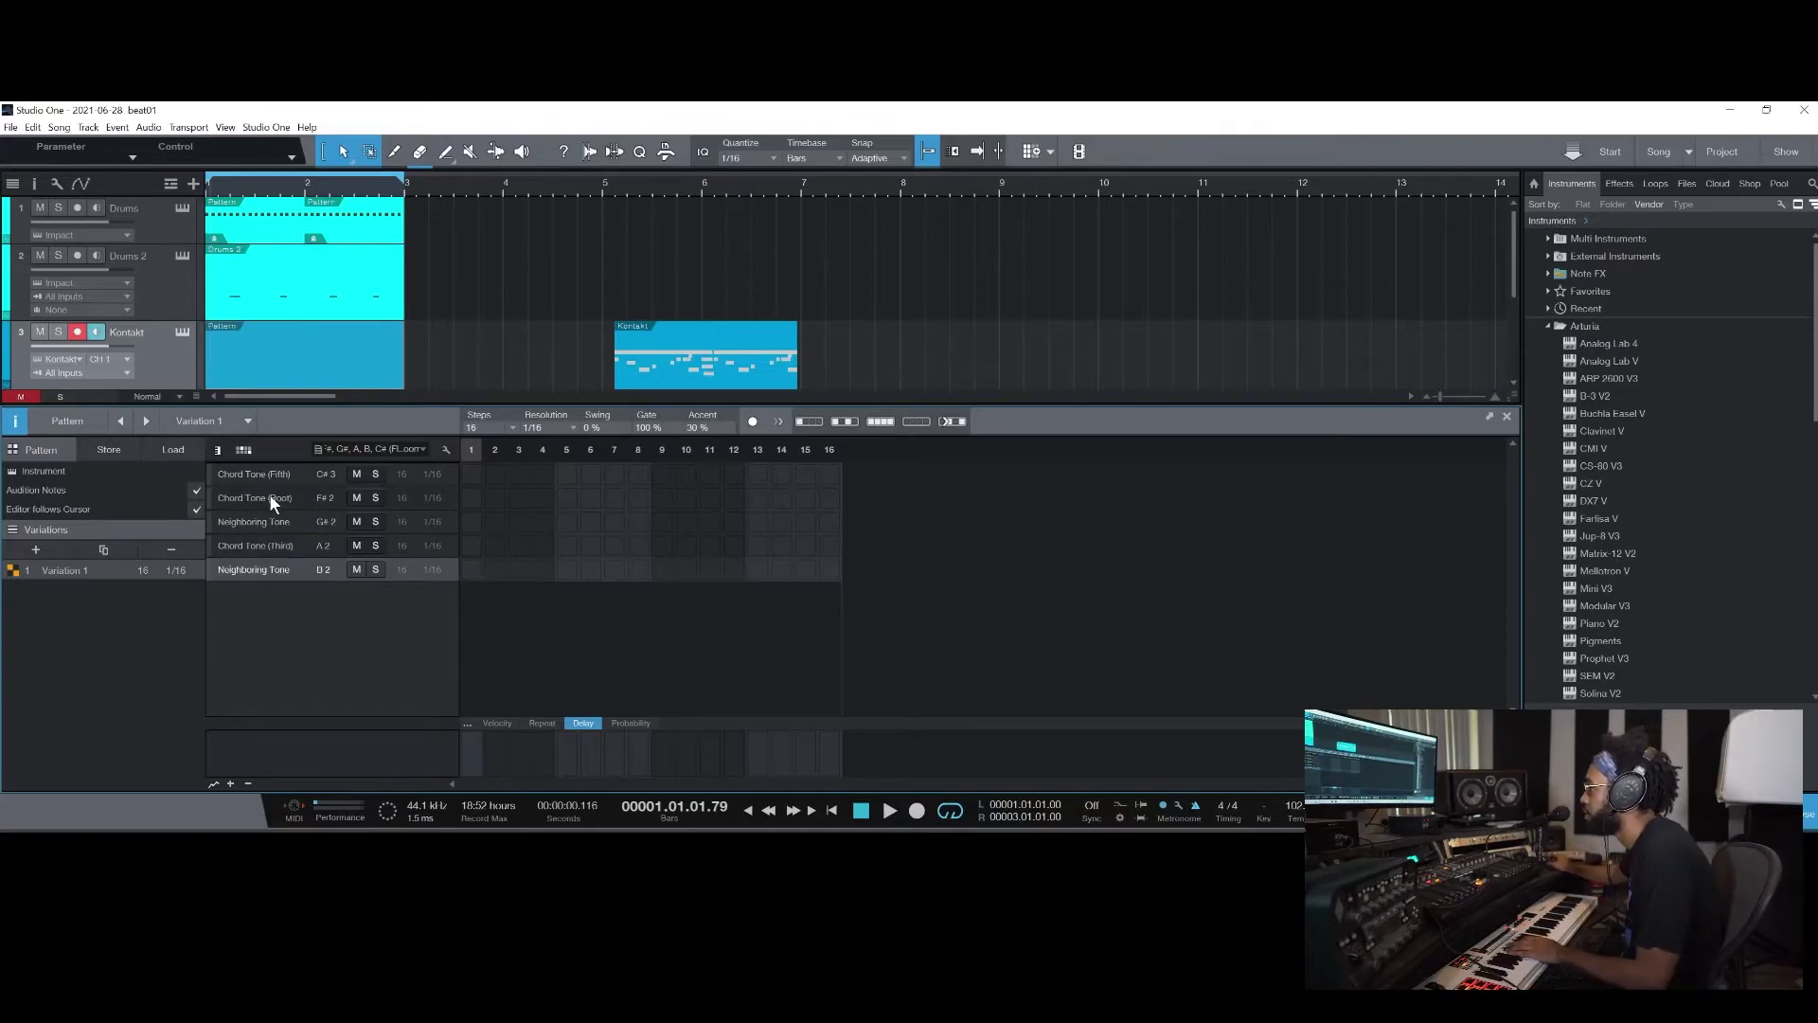
left_click(275, 500)
left_click(277, 475)
left_click(268, 547)
left_click(275, 524)
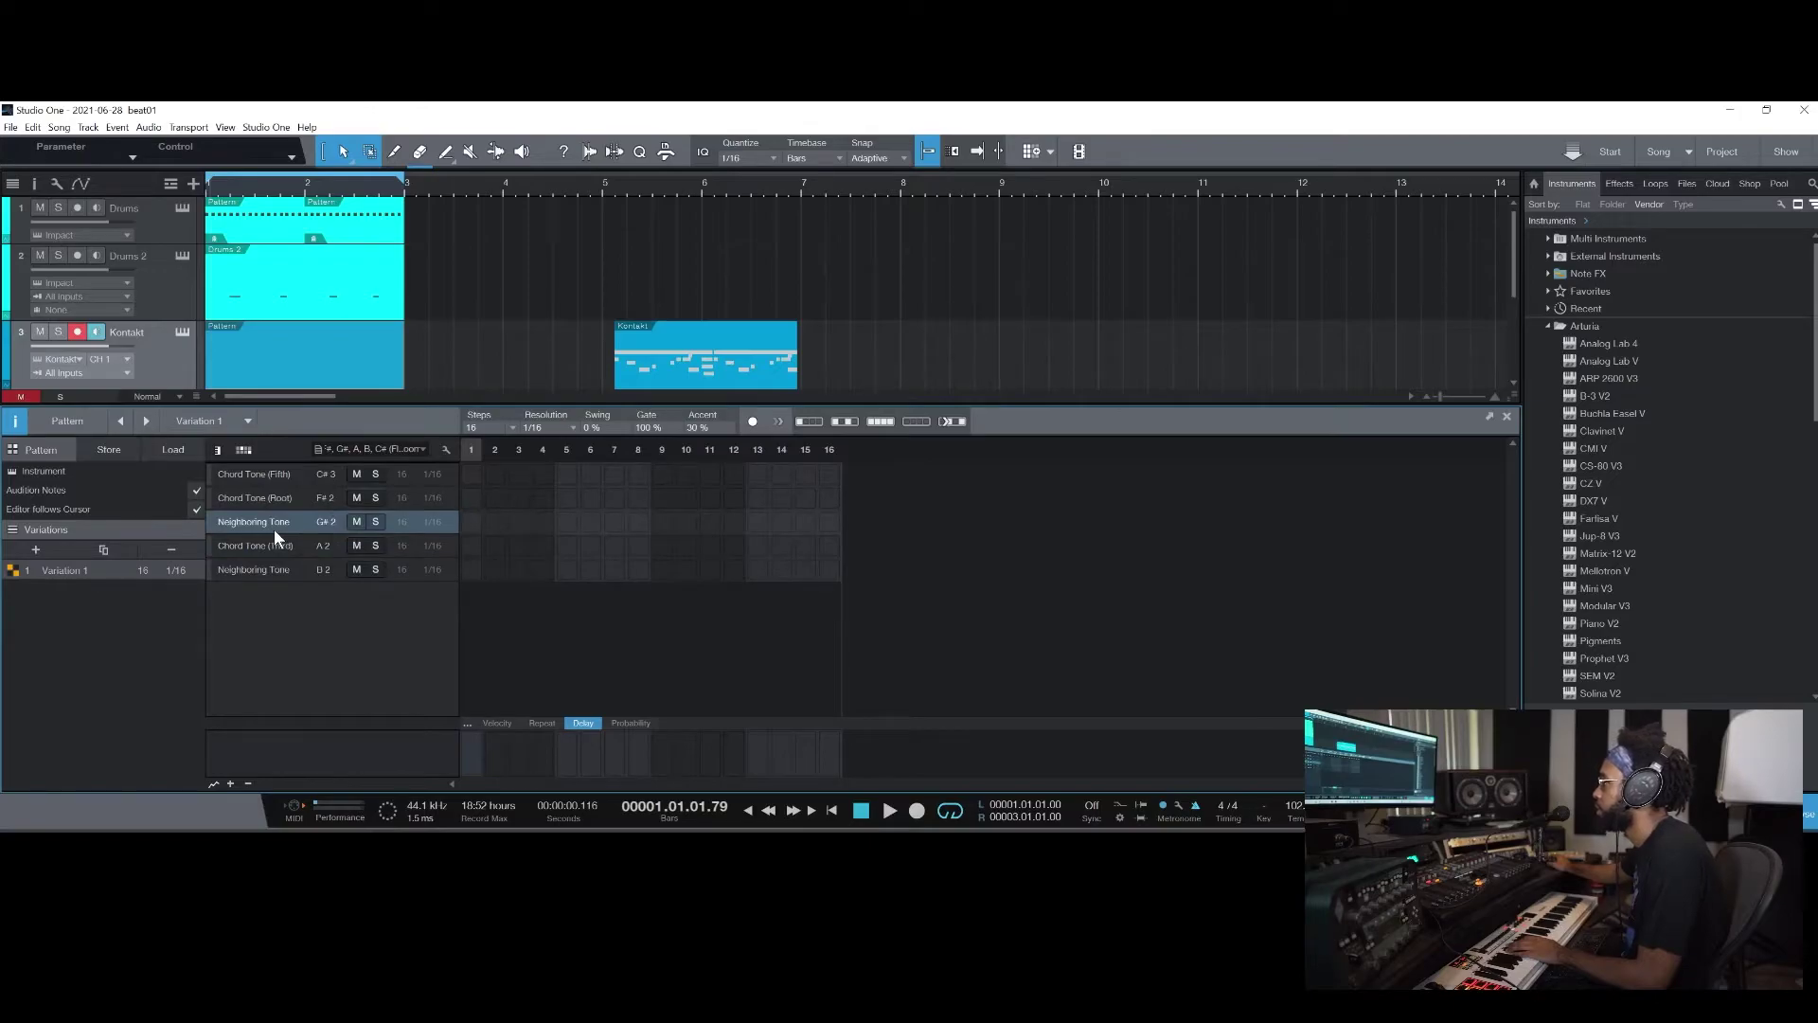
left_click(271, 497)
left_click(267, 568)
left_click(270, 547)
left_click(273, 477)
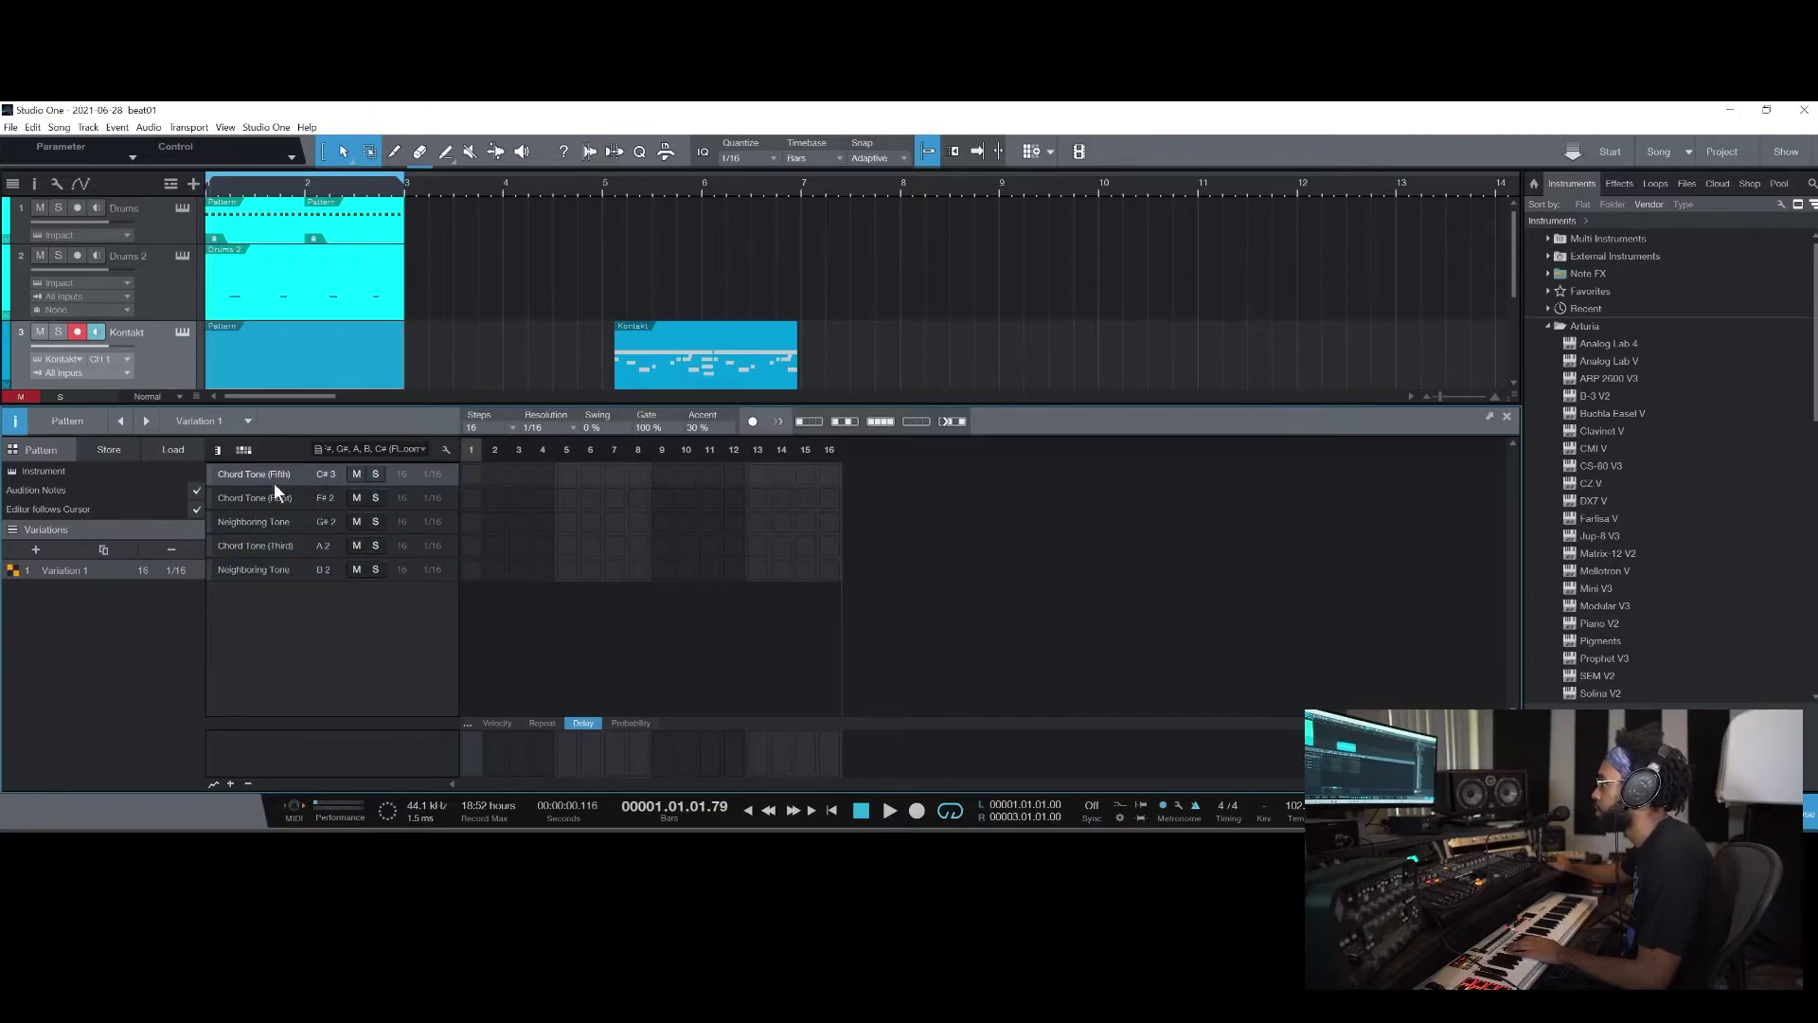
During playback, place a Chord Tone (Root) note on steps 1–2 and a Chord Tone (Fifth) note on steps 7–8 of the Kontakt pattern
left_click(483, 498)
key("space")
left_click(602, 475)
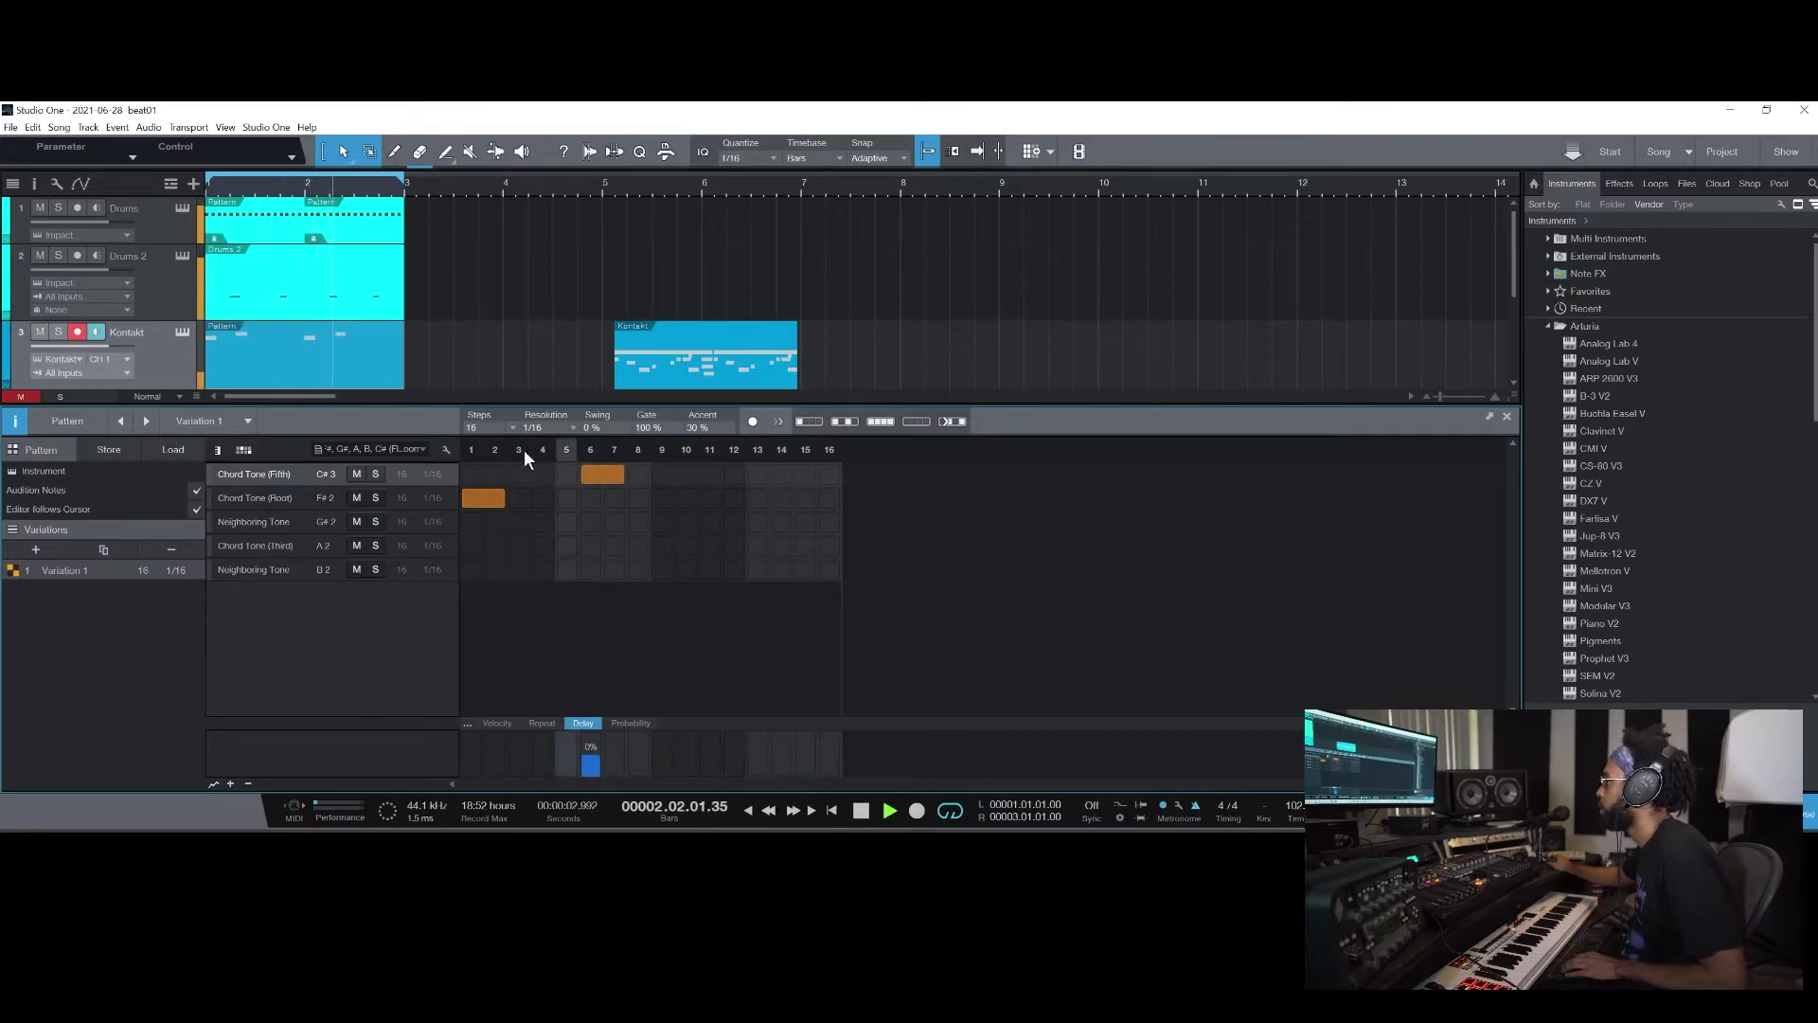
left_click(591, 497)
left_click(603, 474)
left_click(591, 498)
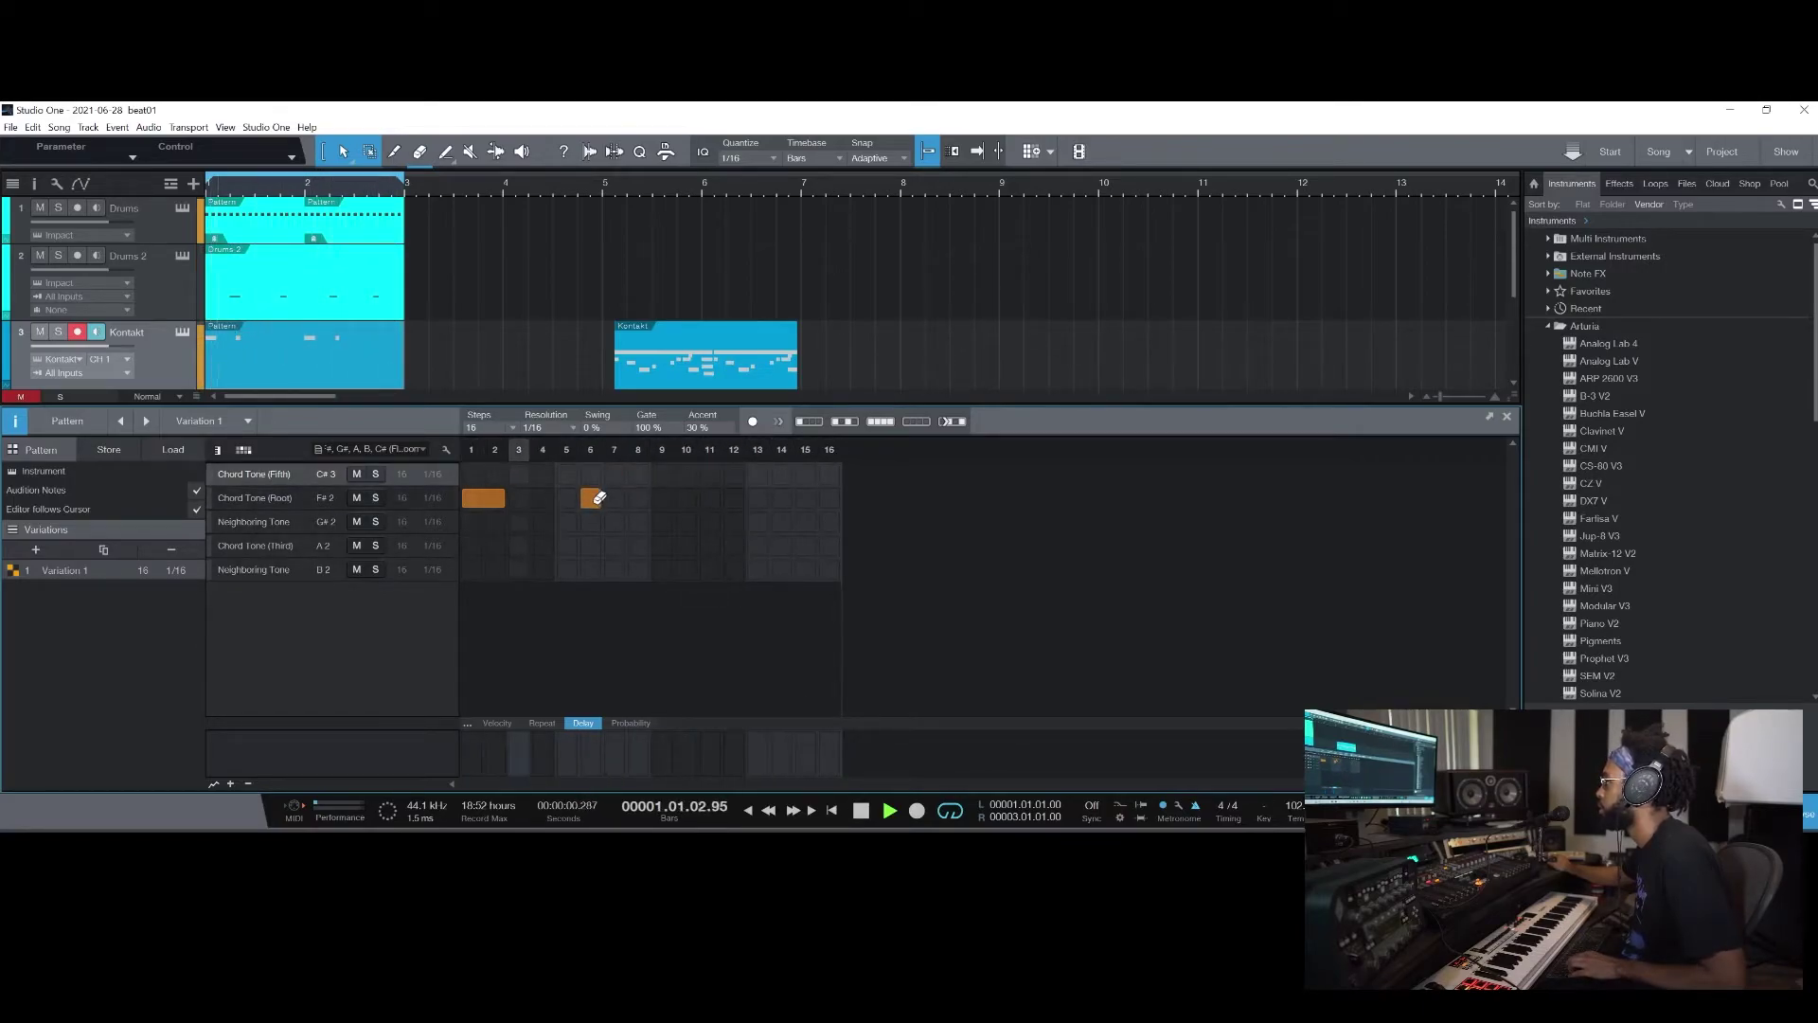
left_click_drag(615, 475, 639, 474)
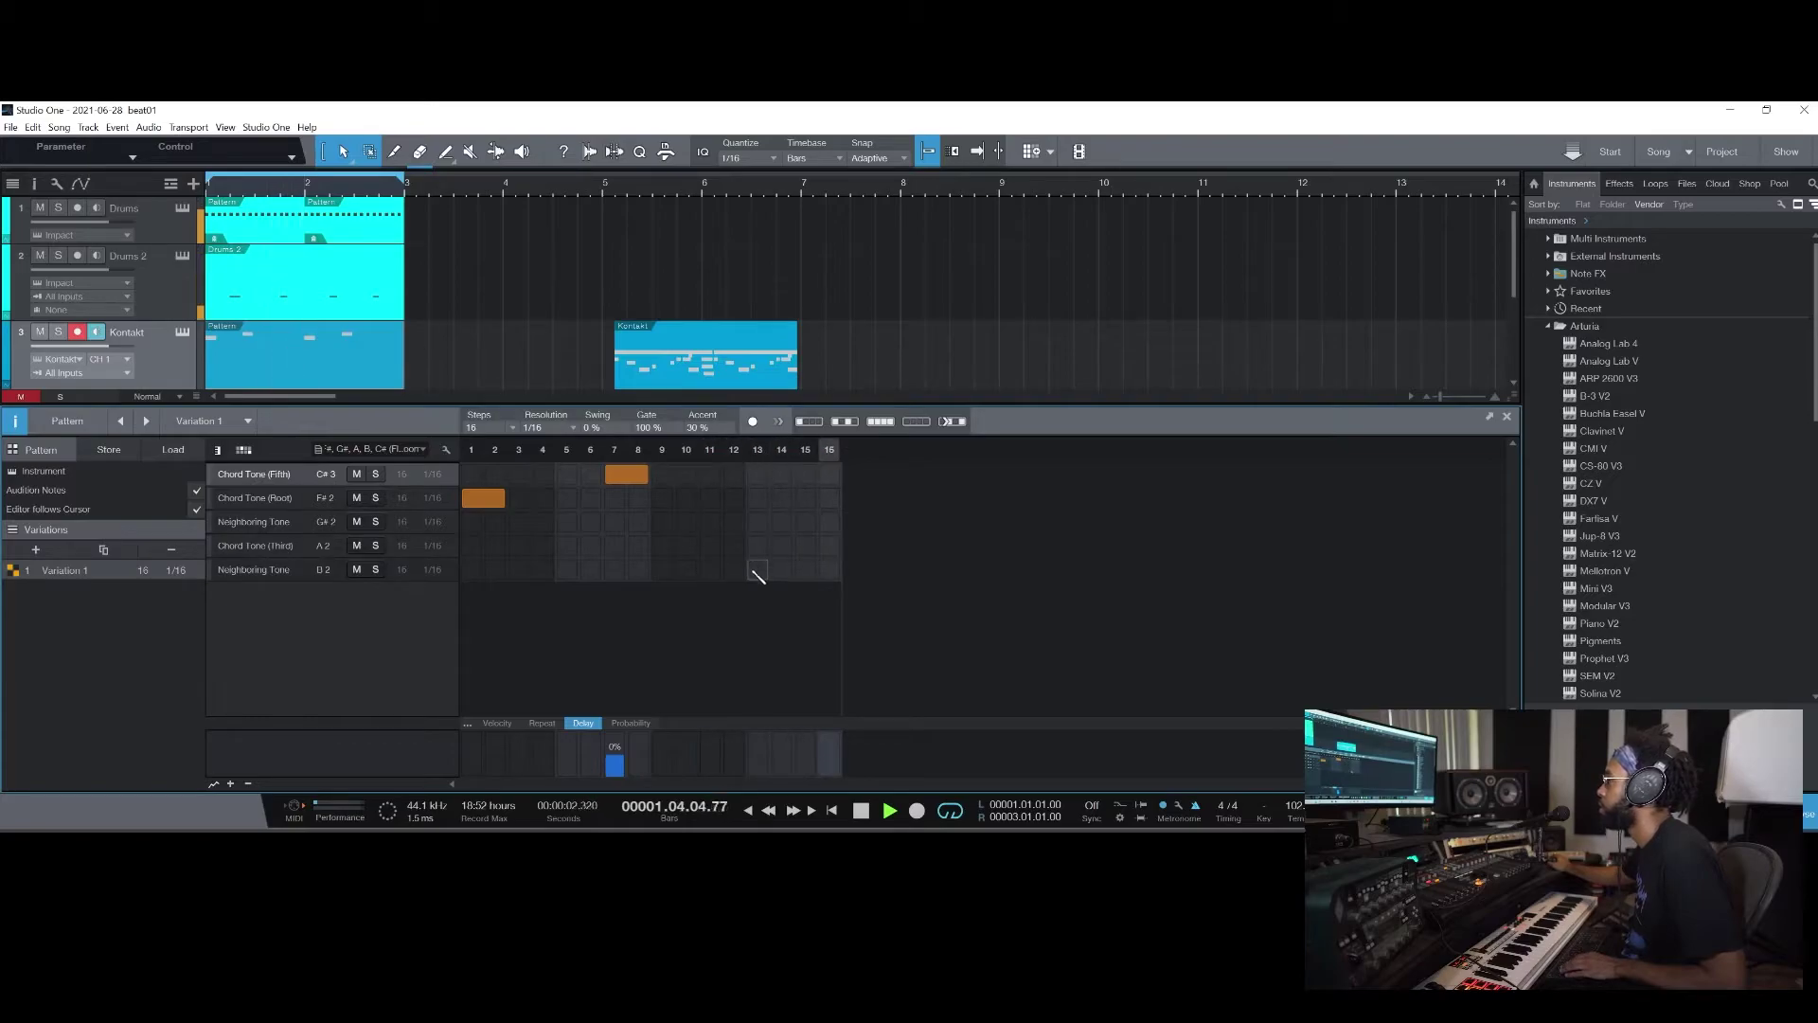
Place a two-step Chord Tone (Third) note on steps 11–12 of the Kontakt pattern
left_click(572, 427)
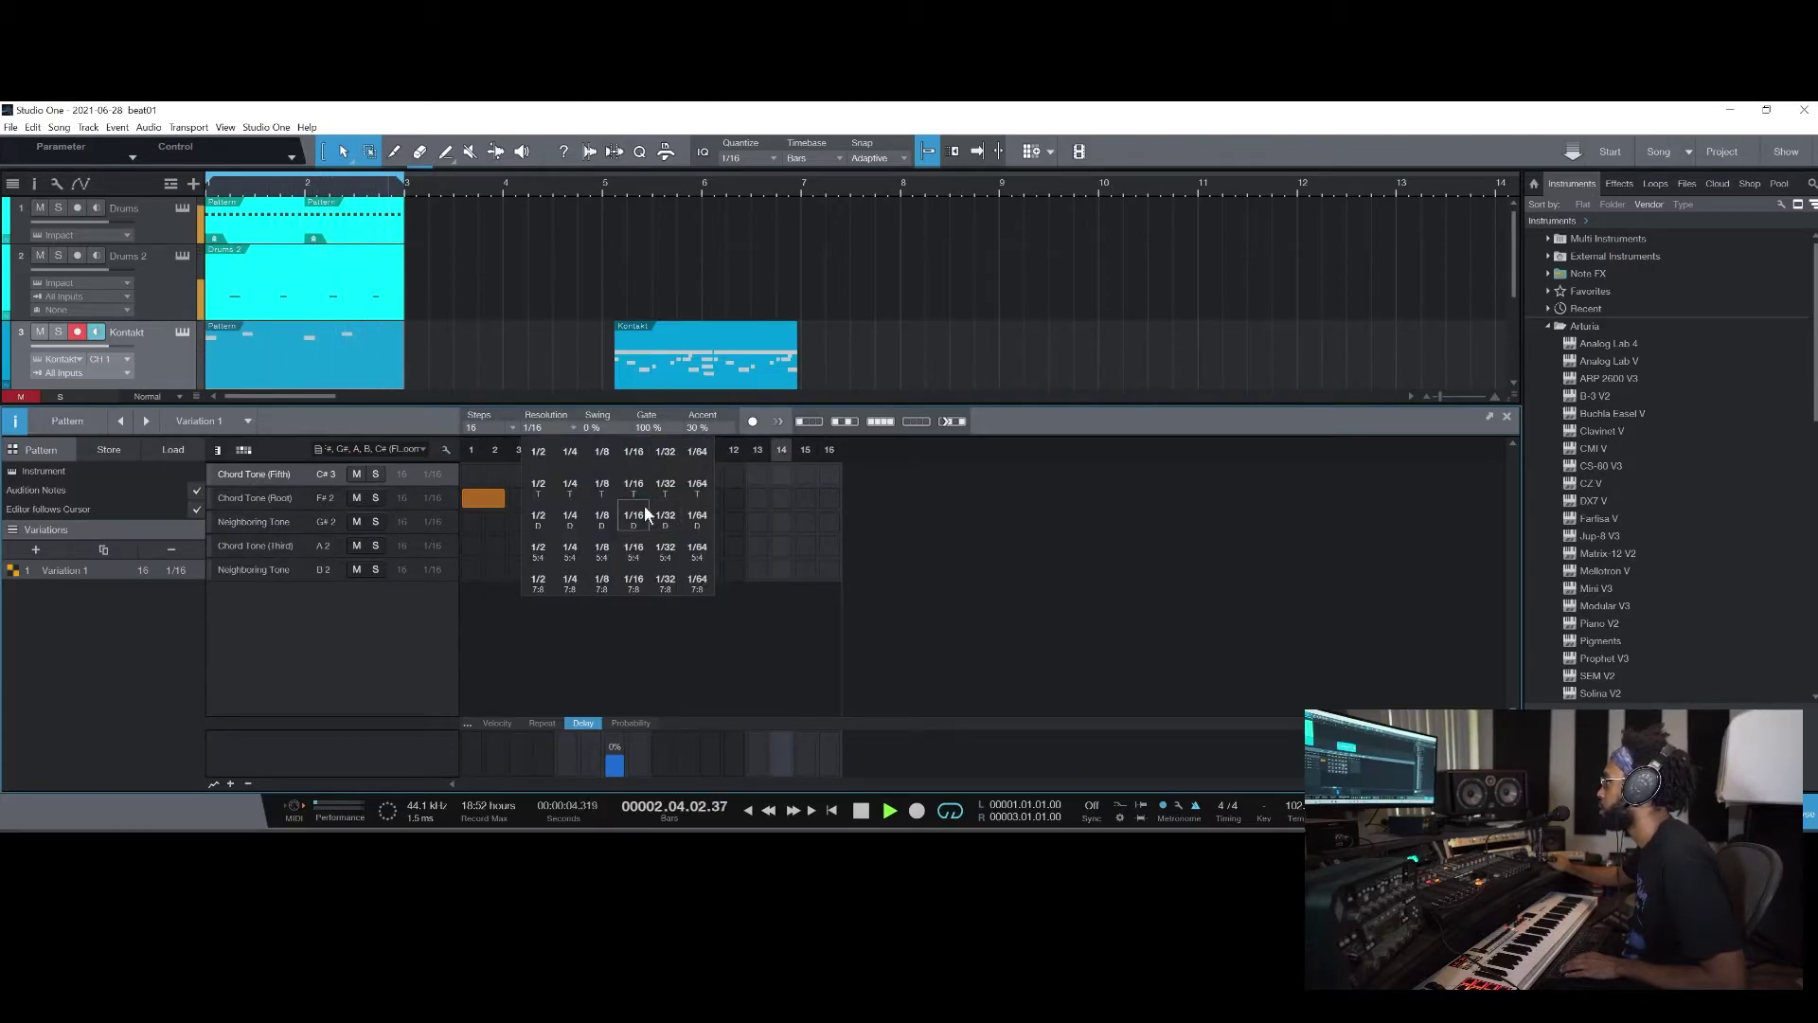
left_click(722, 545)
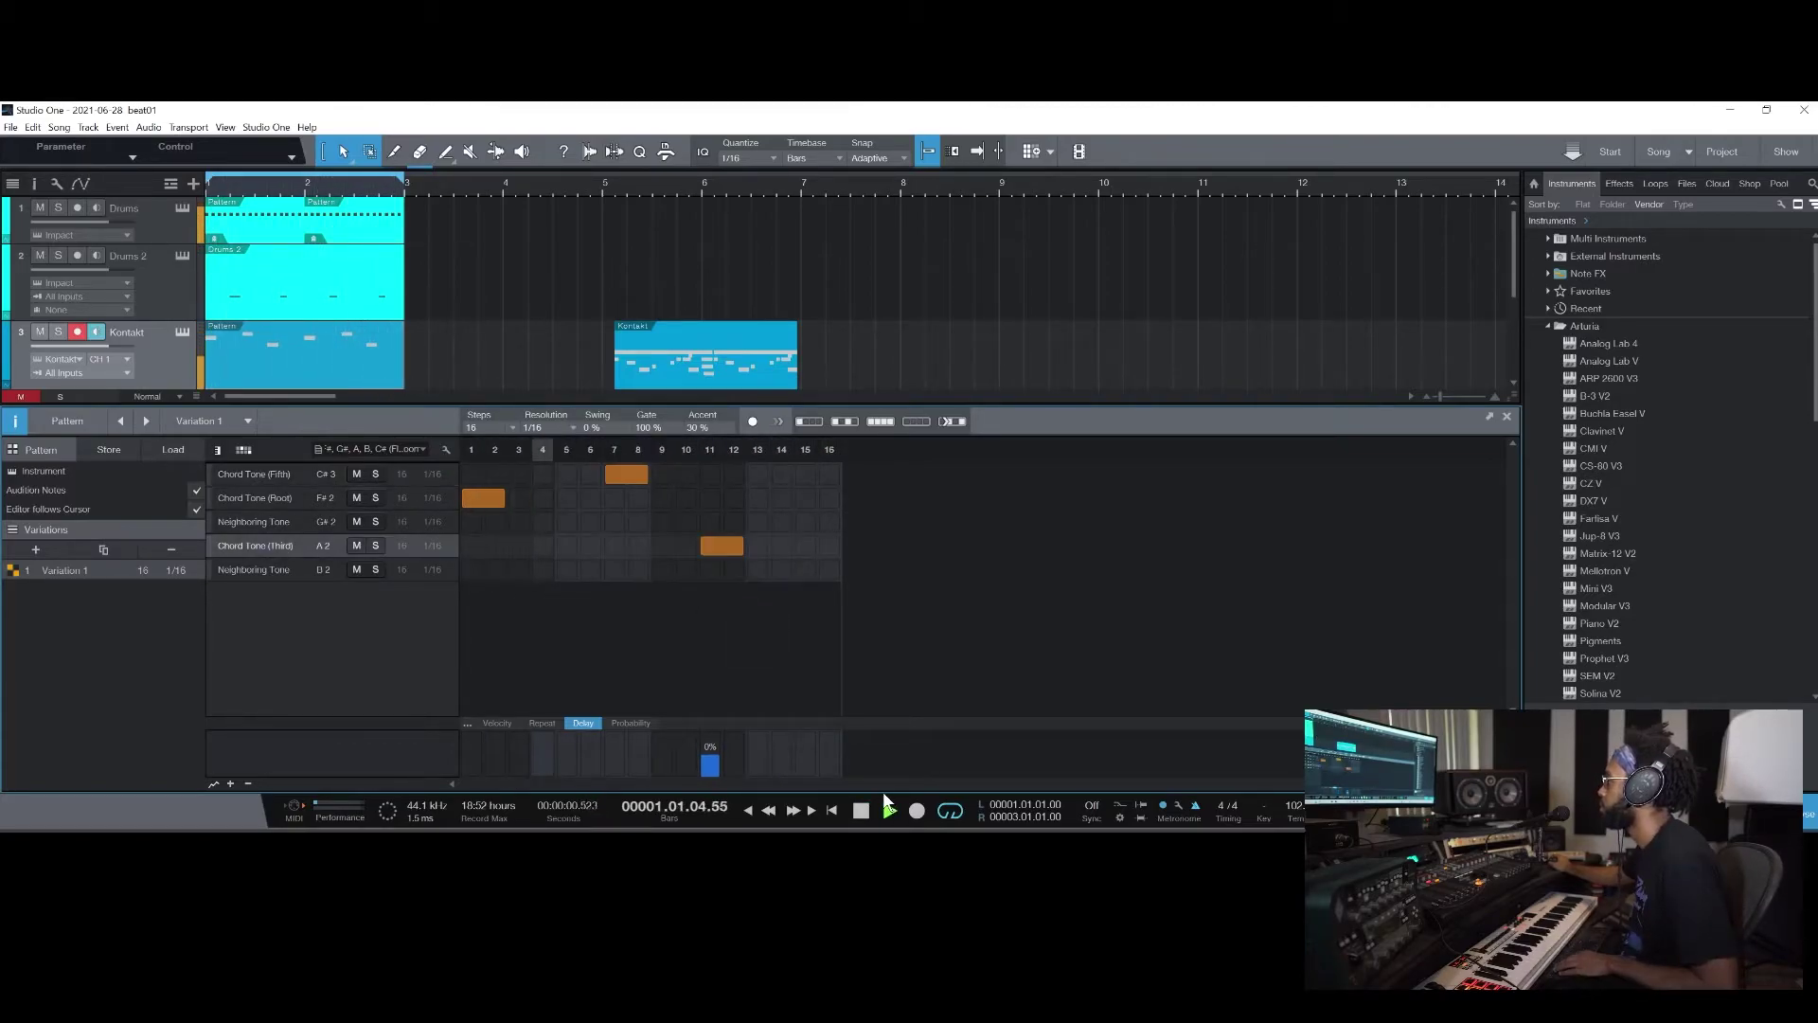
left_click(719, 547)
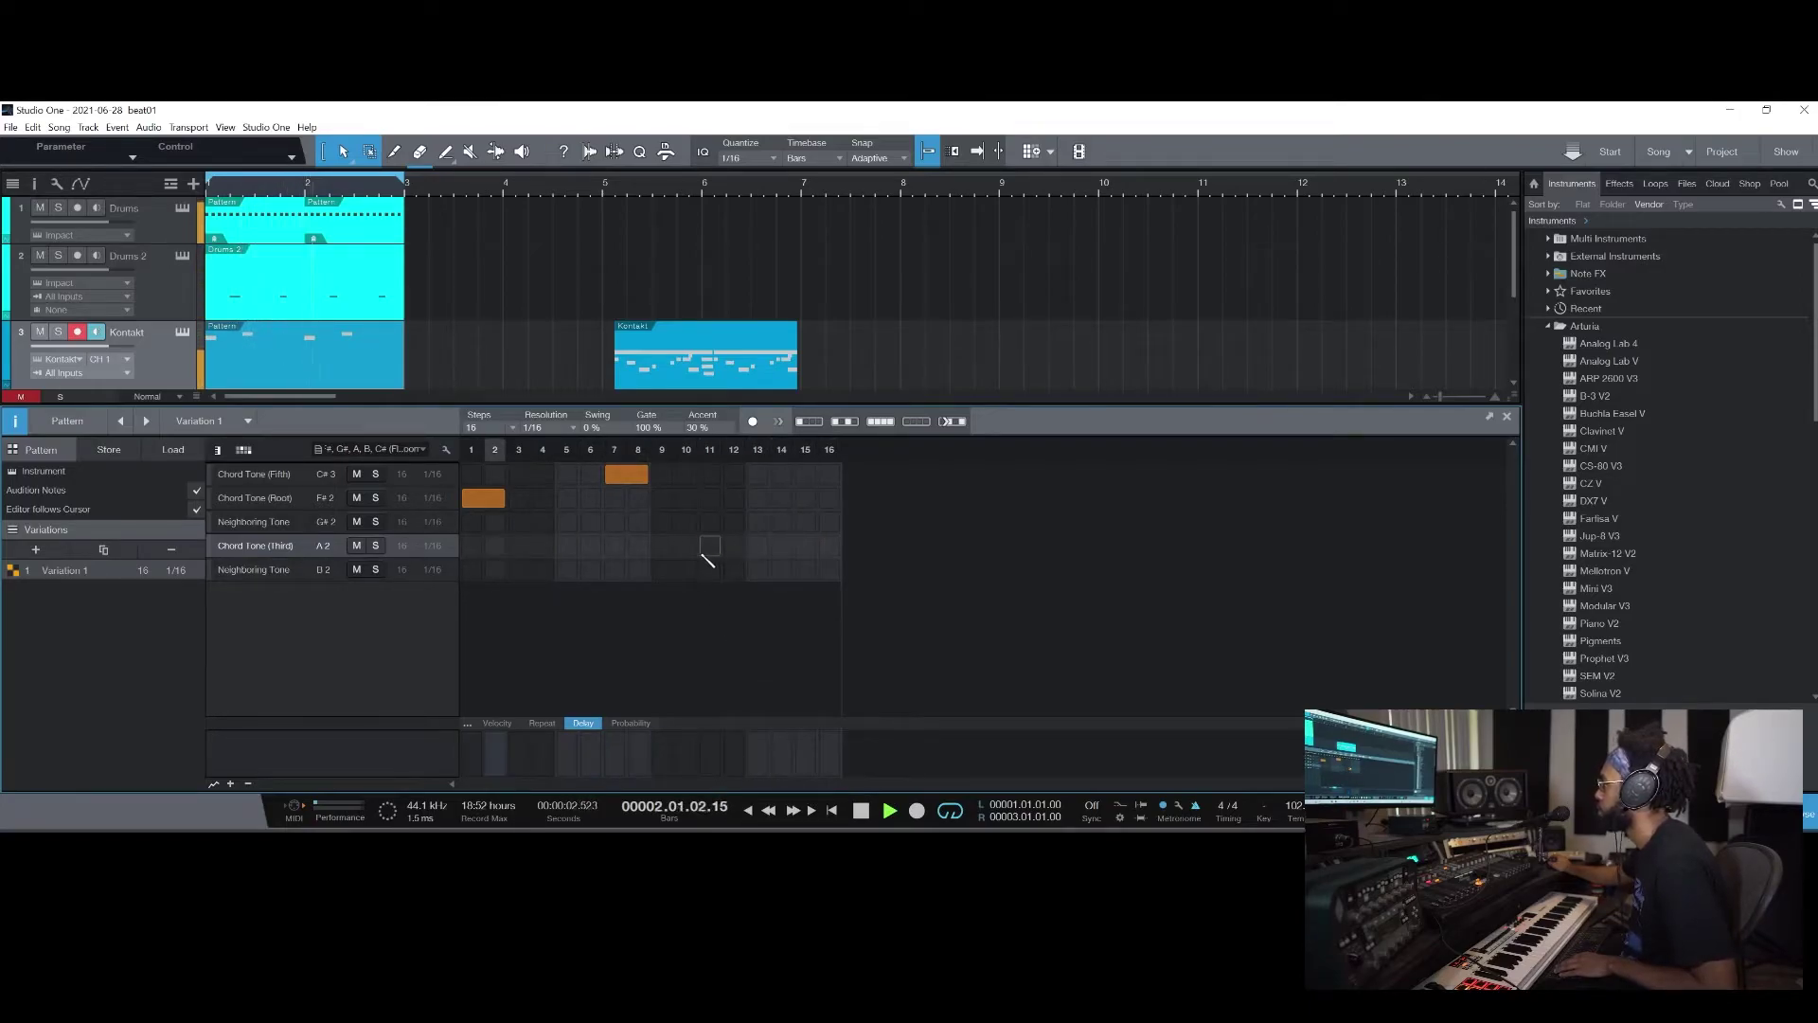
left_click(717, 547)
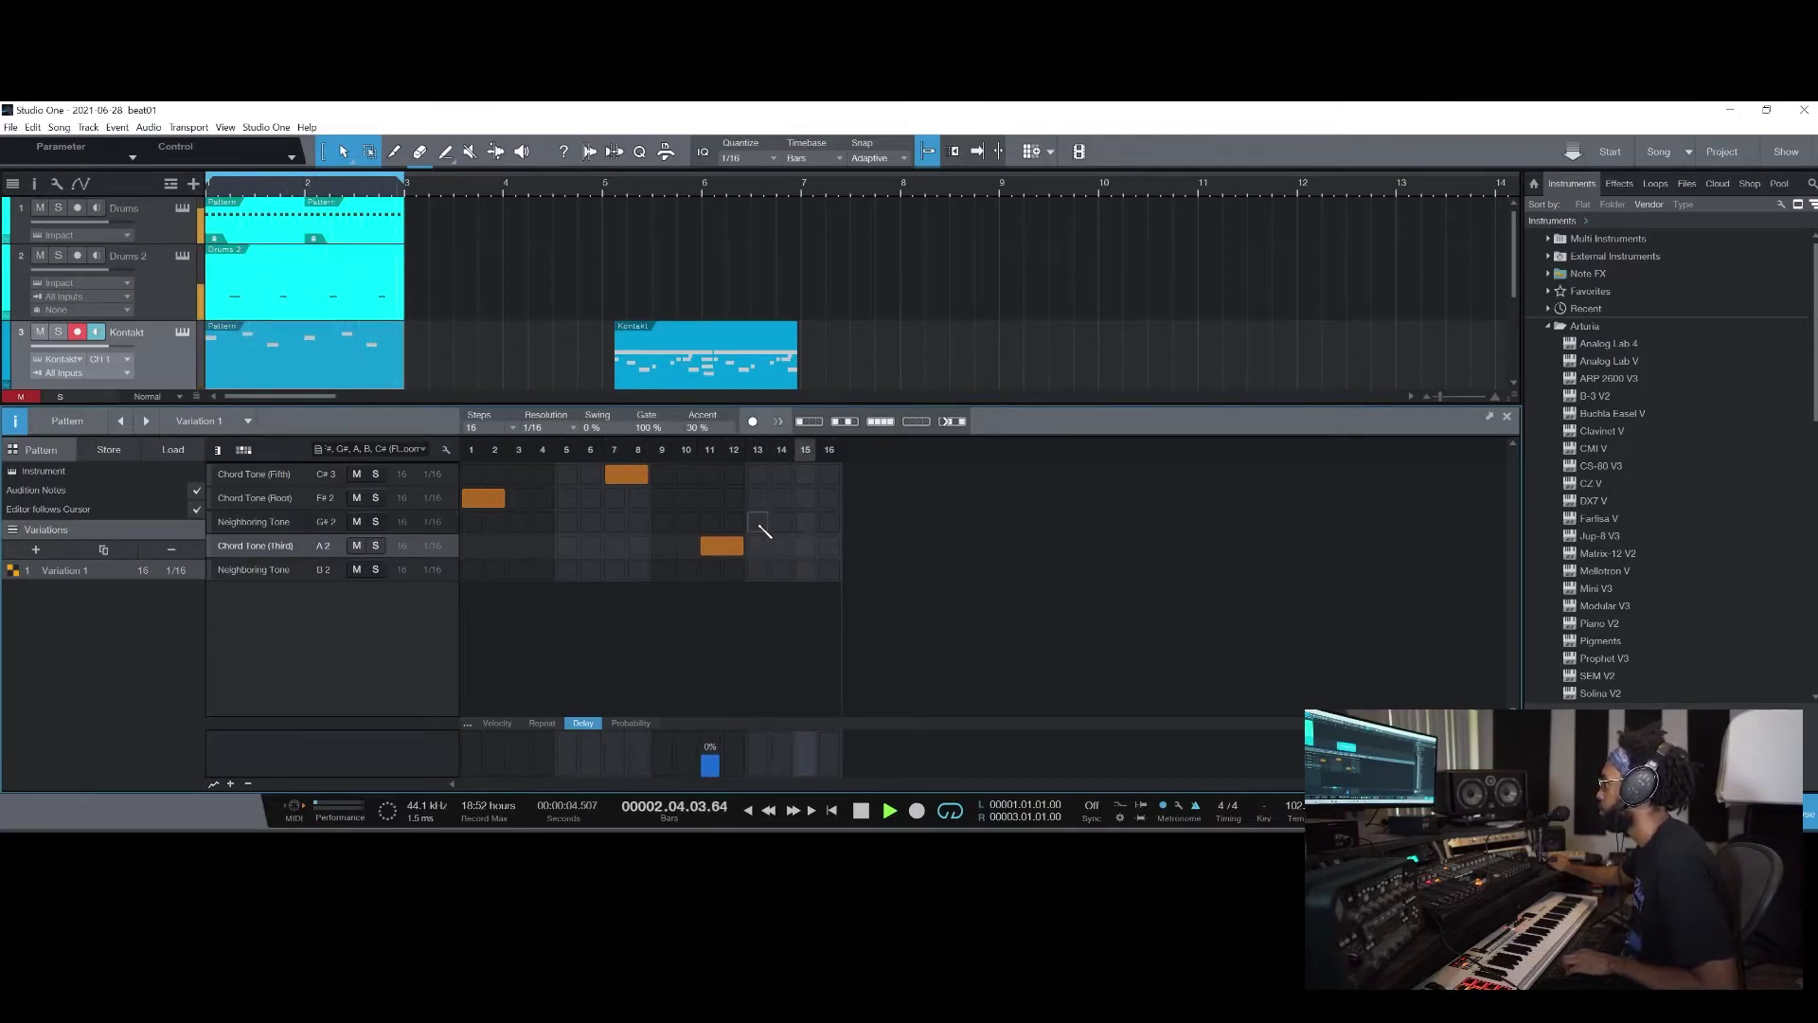
Place a one-step note on step 13 of the lower Neighboring Tone lane, leaving the G# 2 Neighboring Tone lane empty
left_click(758, 522)
left_click(767, 518)
left_click(758, 567)
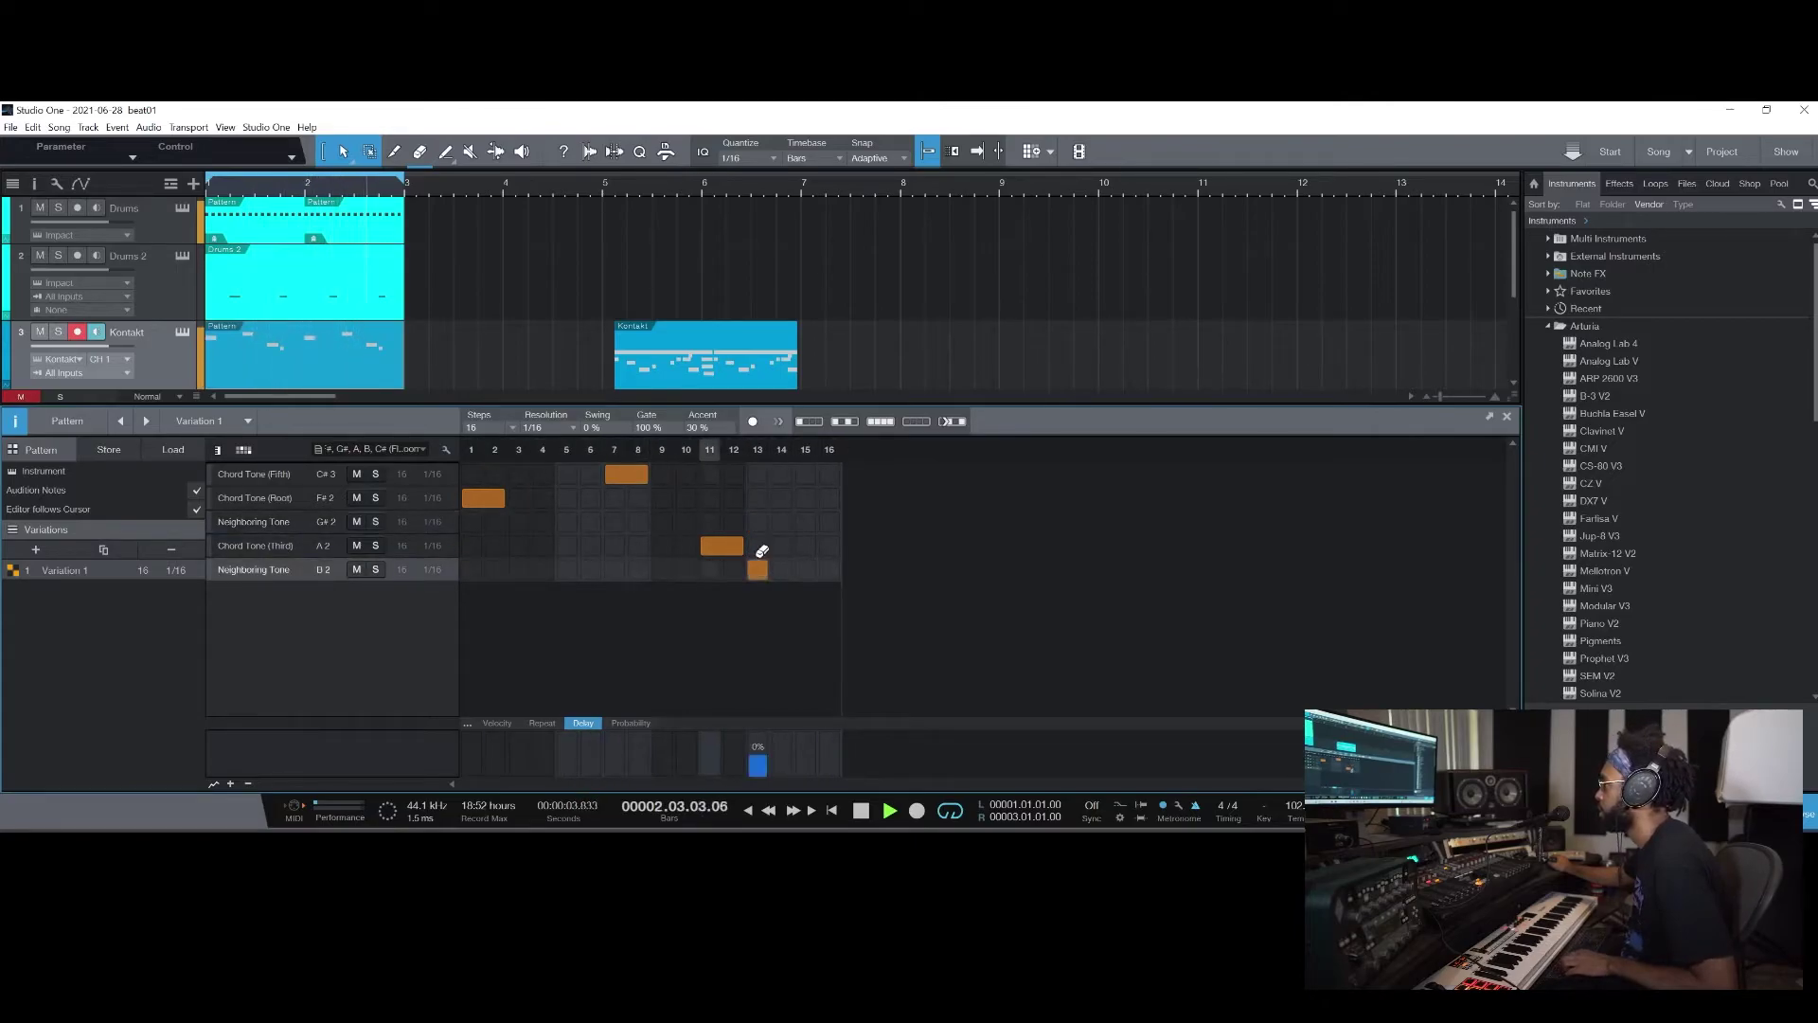
Try out ending notes in the G# 2 Neighboring Tone and Chord Tone (Third) lanes between steps 14 and 16
left_click_drag(782, 522, 807, 521)
left_click(807, 522)
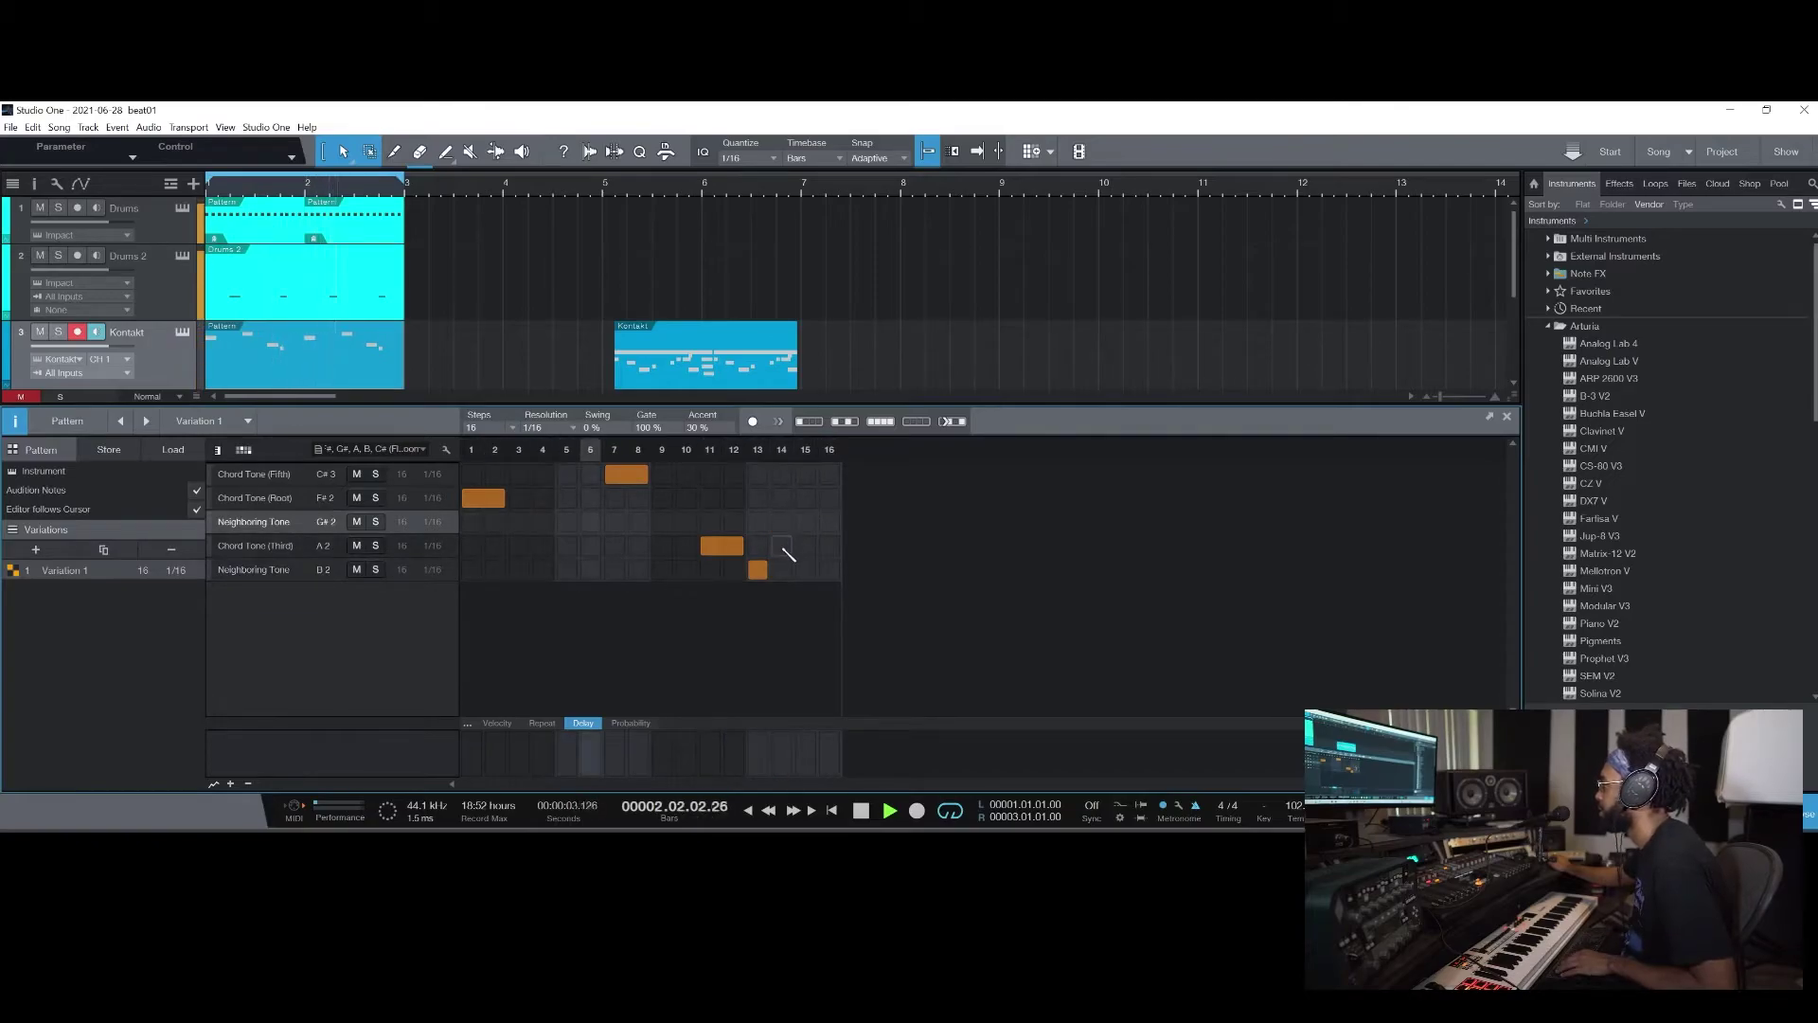
left_click(782, 545)
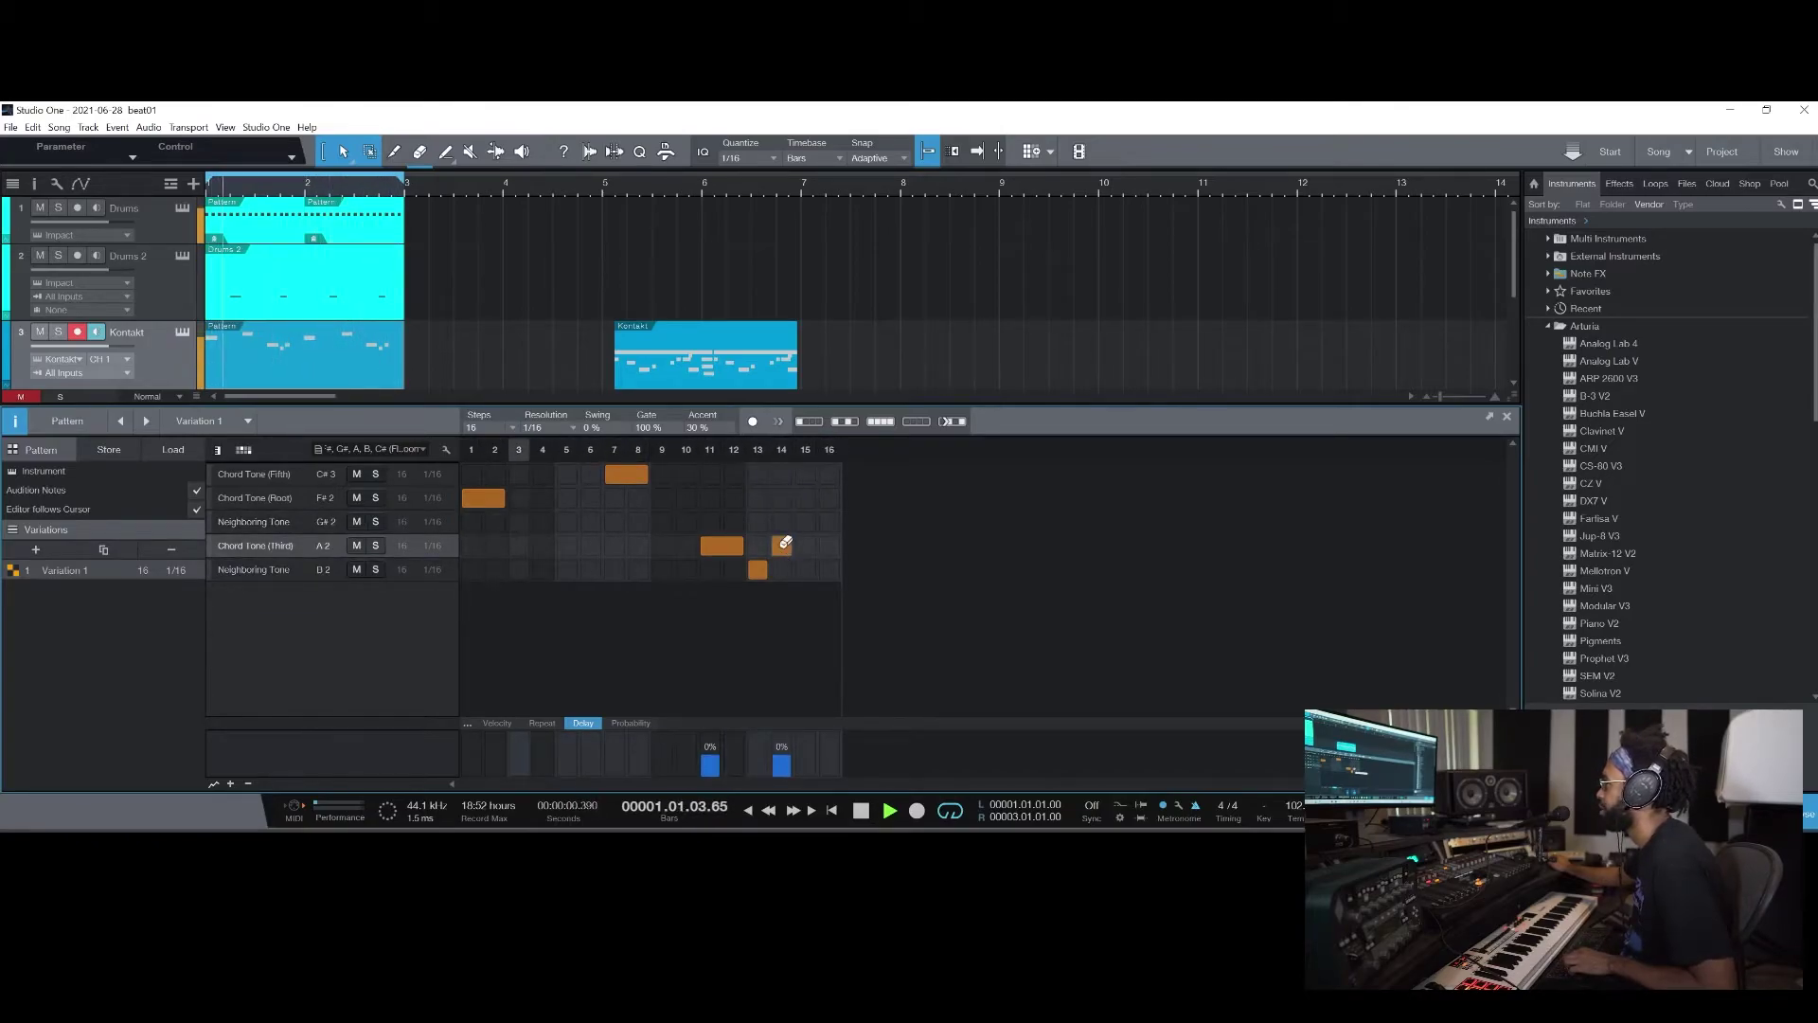
left_click(782, 545)
left_click(806, 546)
left_click(830, 545)
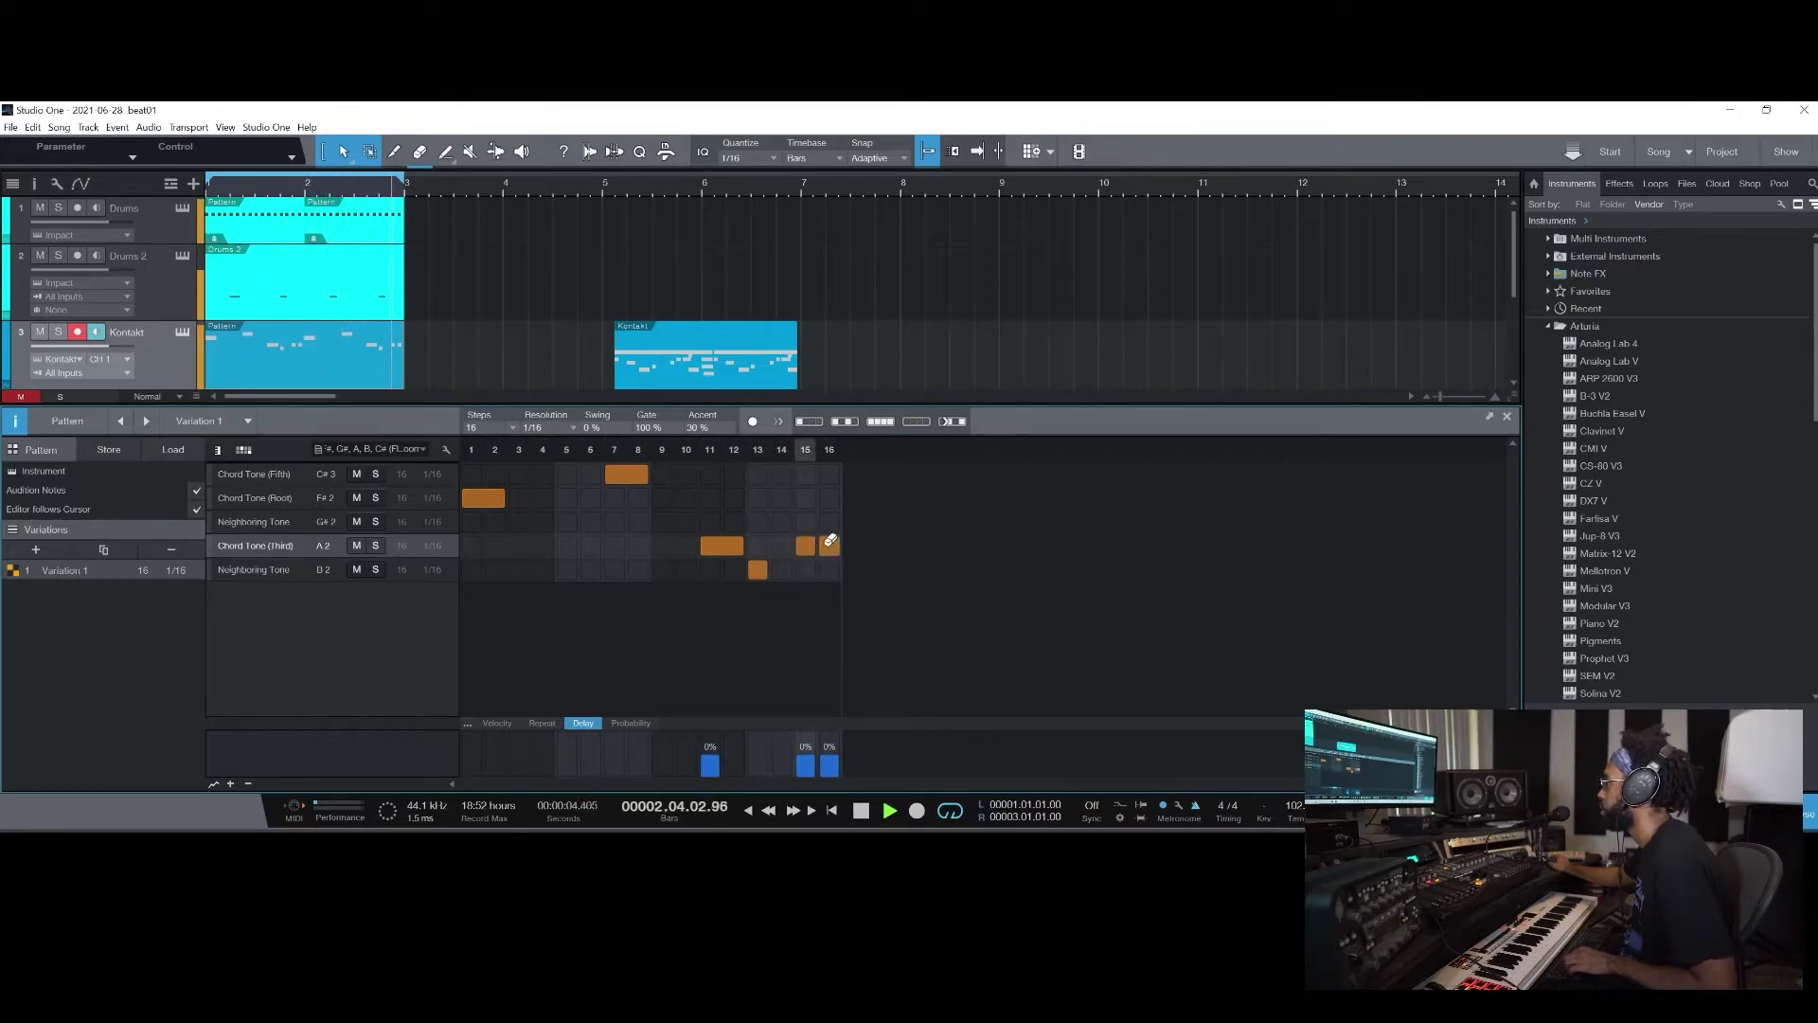
right_click(829, 542)
key("Escape")
left_click(830, 546)
left_click(806, 546)
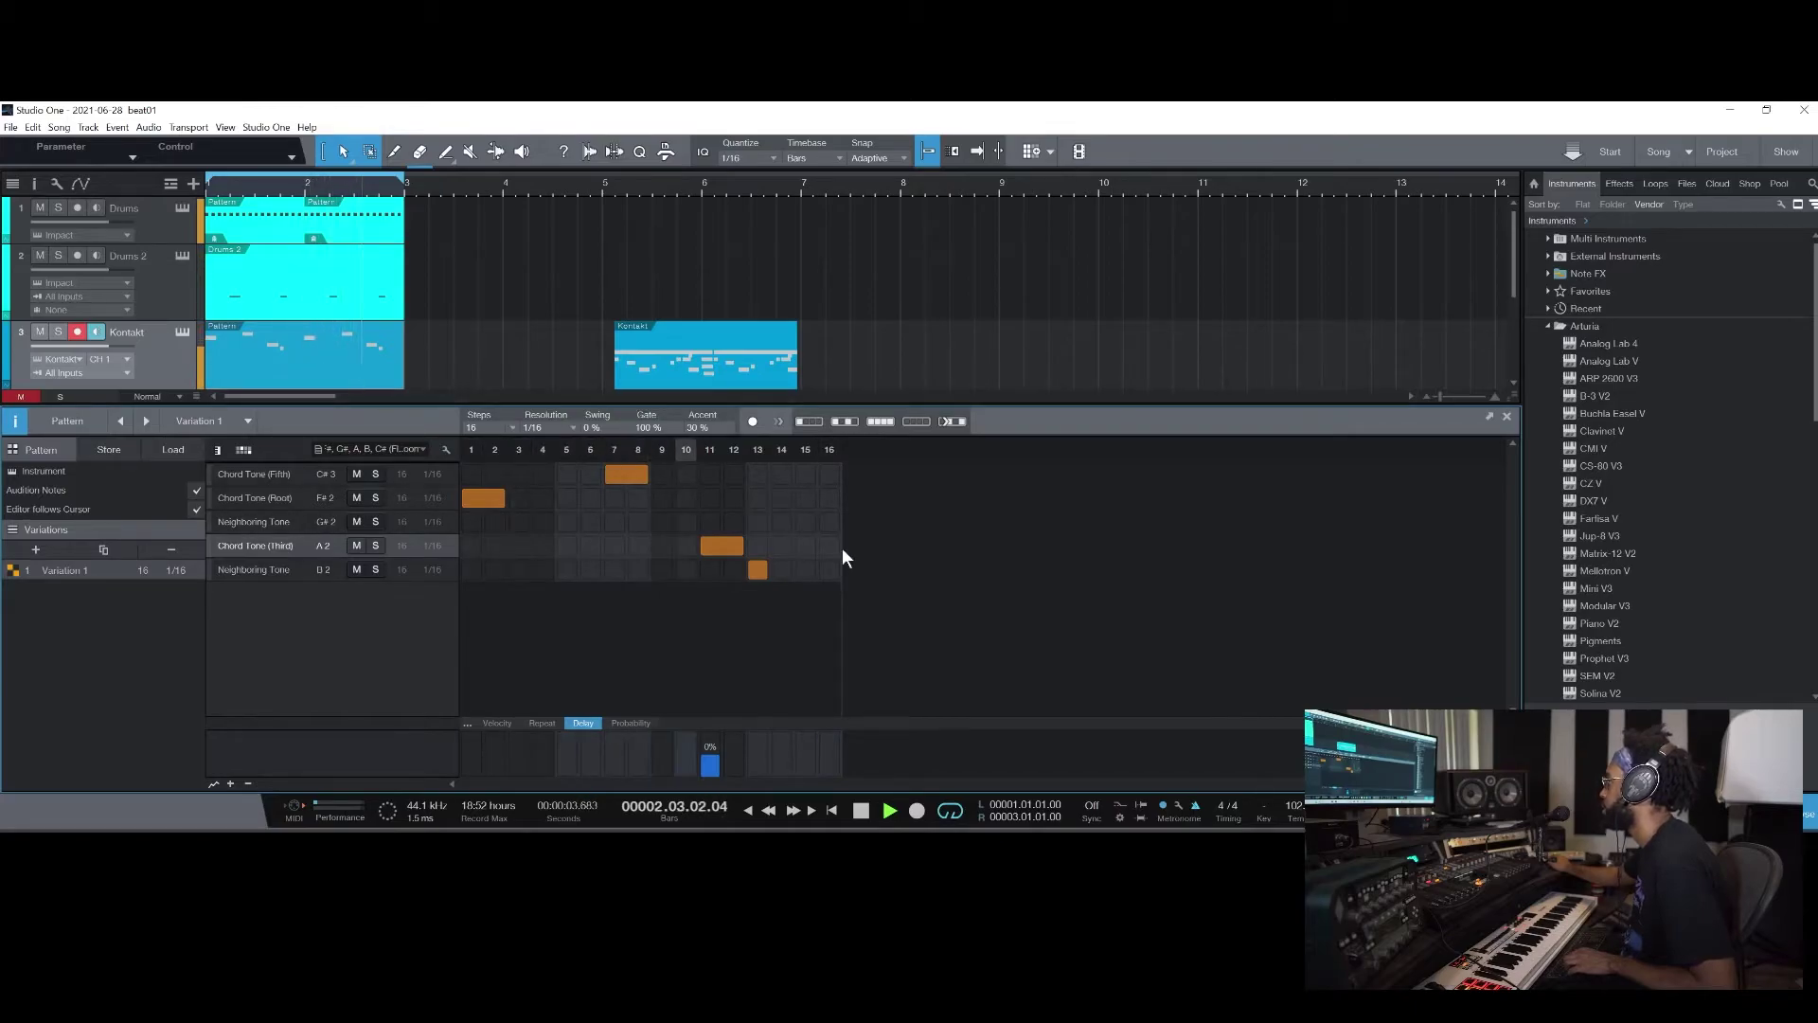
Extend the lower Neighboring Tone note over steps 13–14 and end the phrase with a Chord Tone (Fifth) note on steps 15–16
left_click_drag(769, 573, 834, 524)
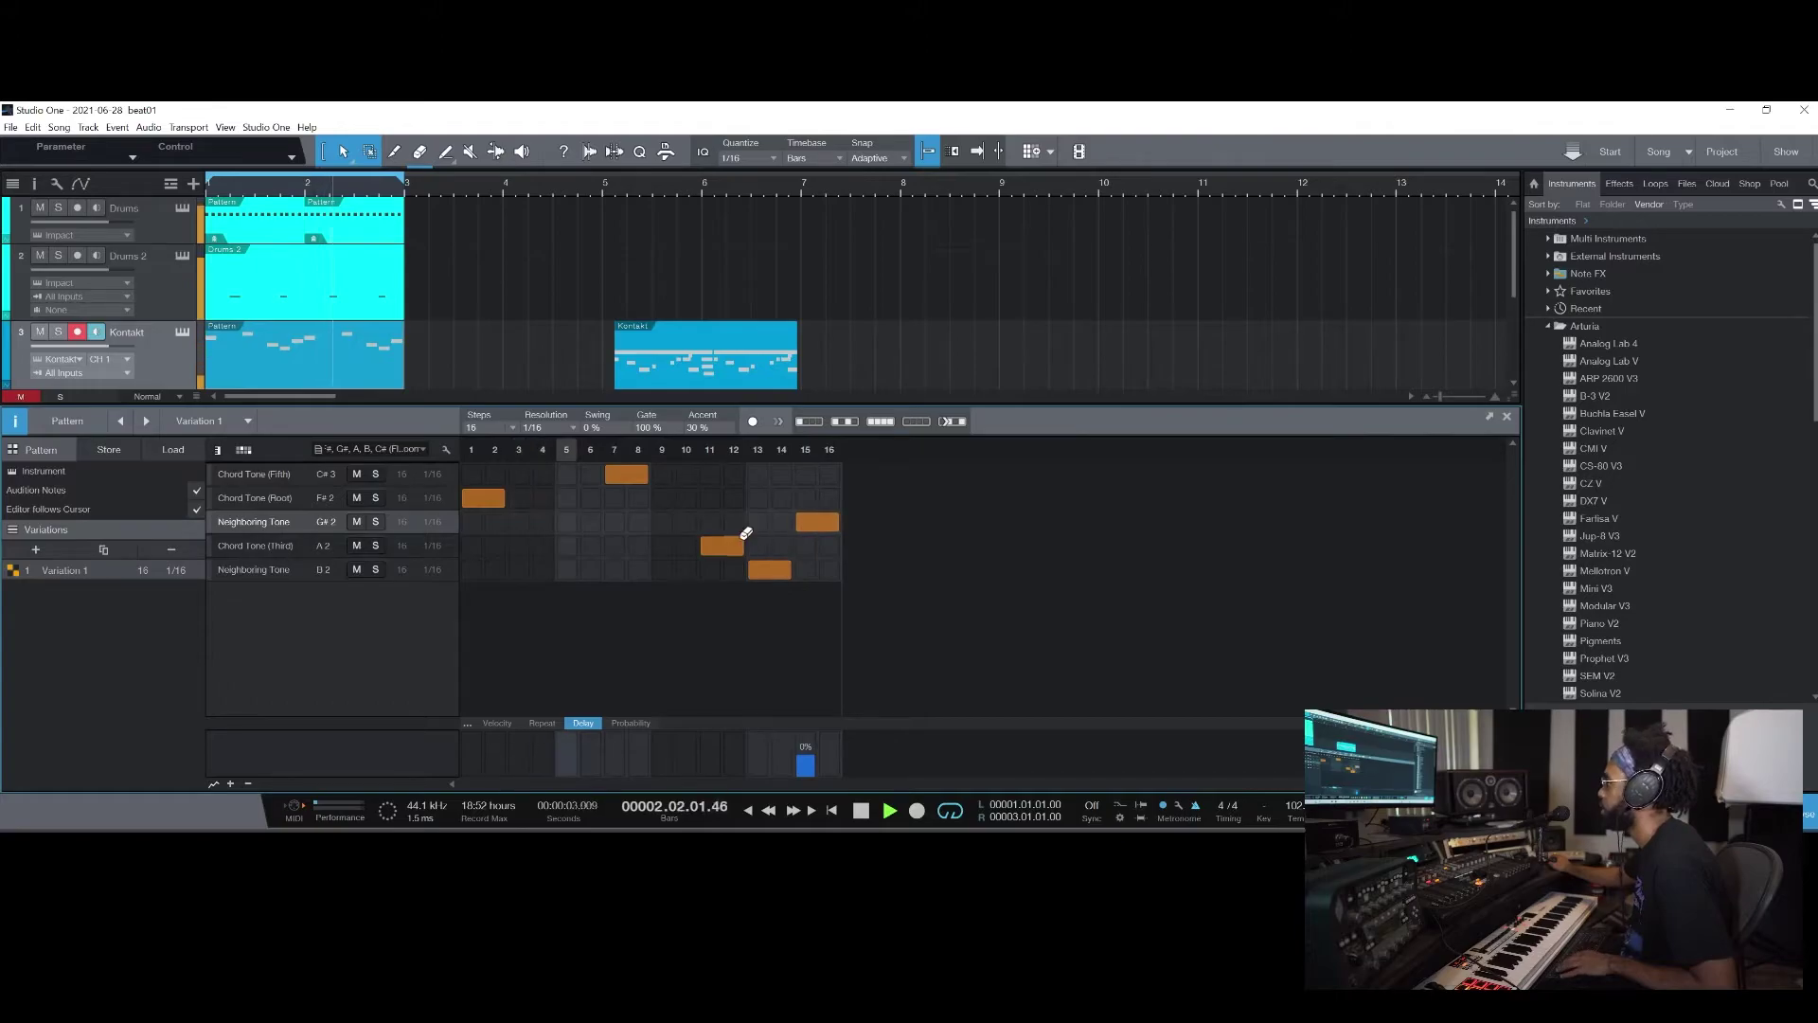
left_click(812, 523)
left_click(806, 547)
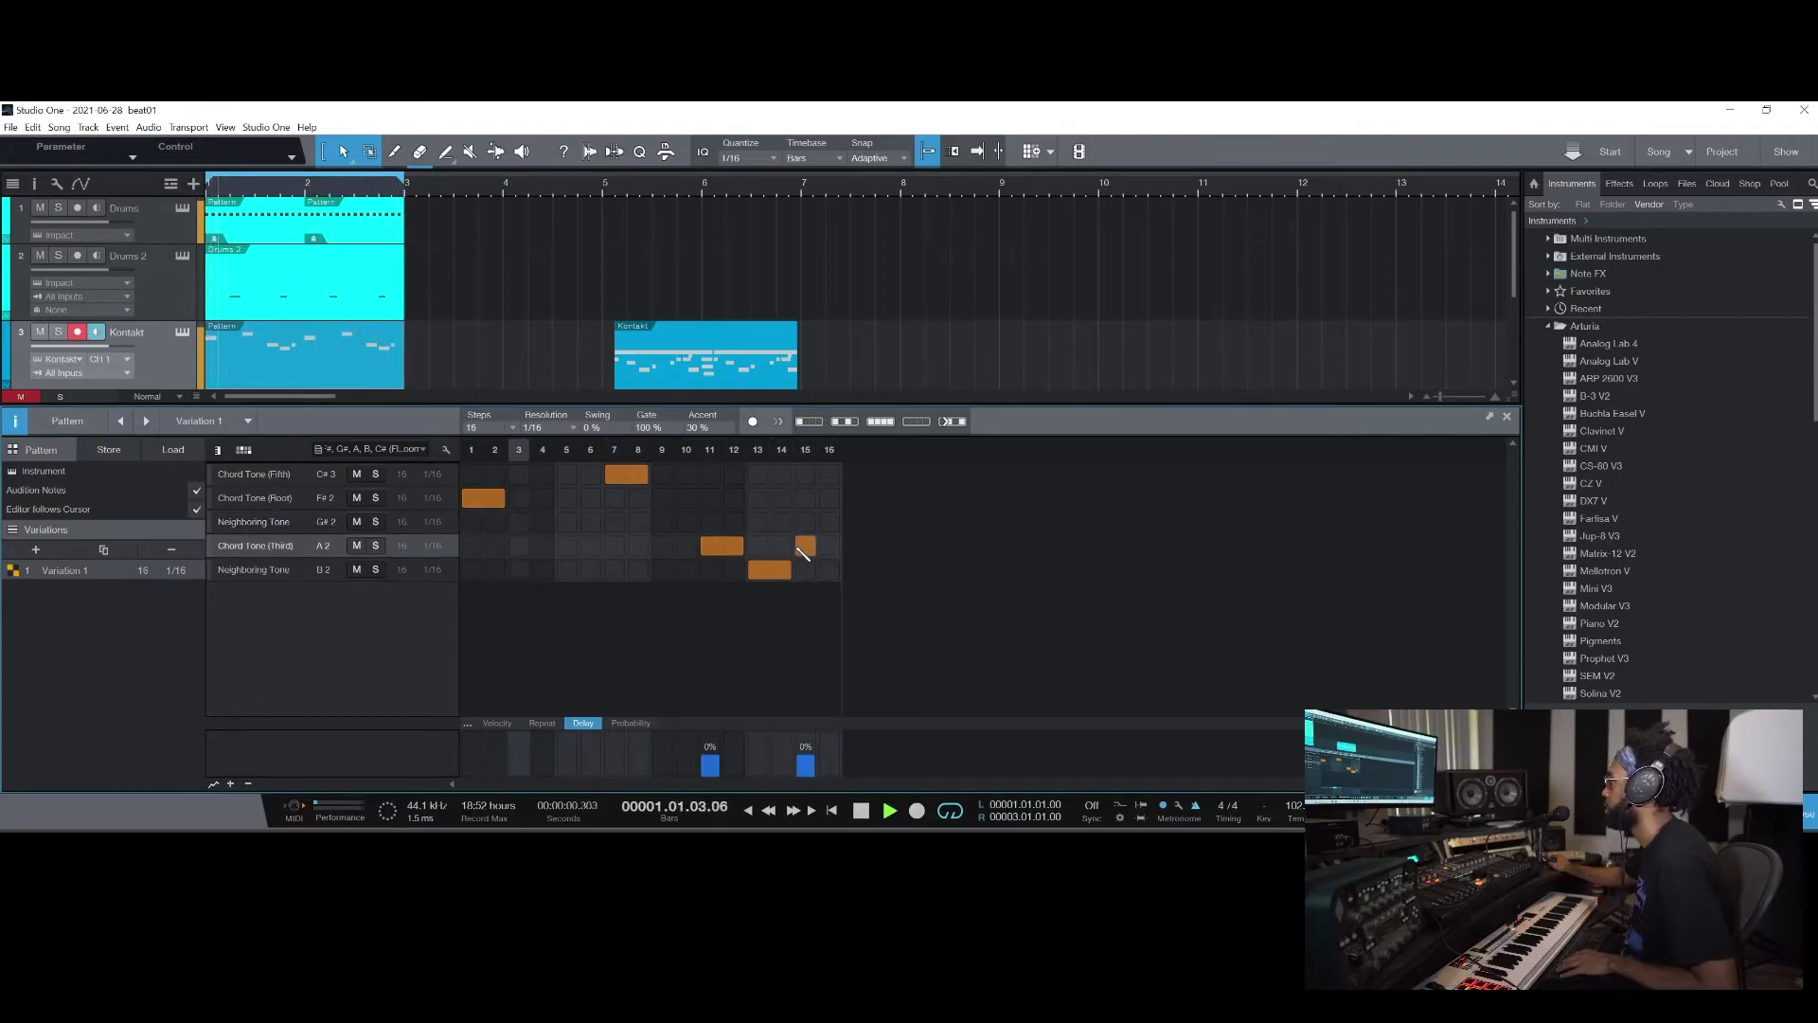
left_click(807, 549)
left_click_drag(805, 497, 822, 474)
left_click(817, 496)
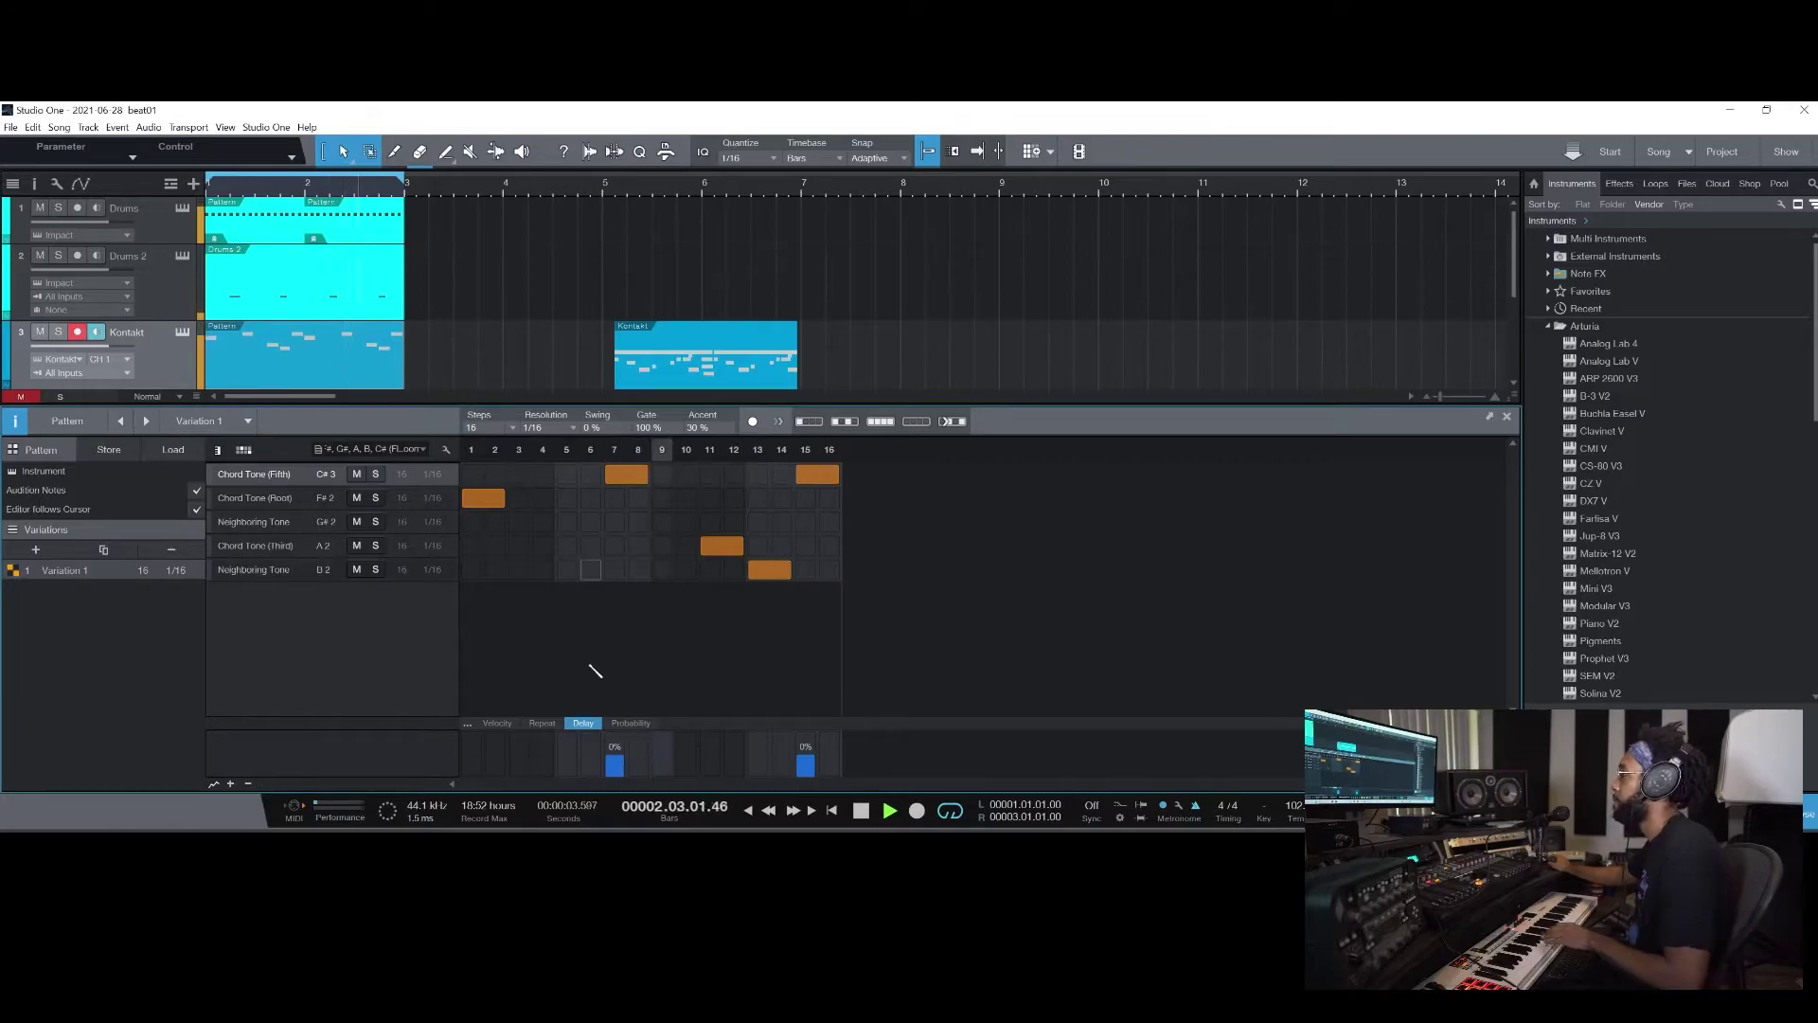
Stop playback, lengthen the pattern to 32 steps, and duplicate the whole pattern into its second half
key("space")
left_click(542, 532)
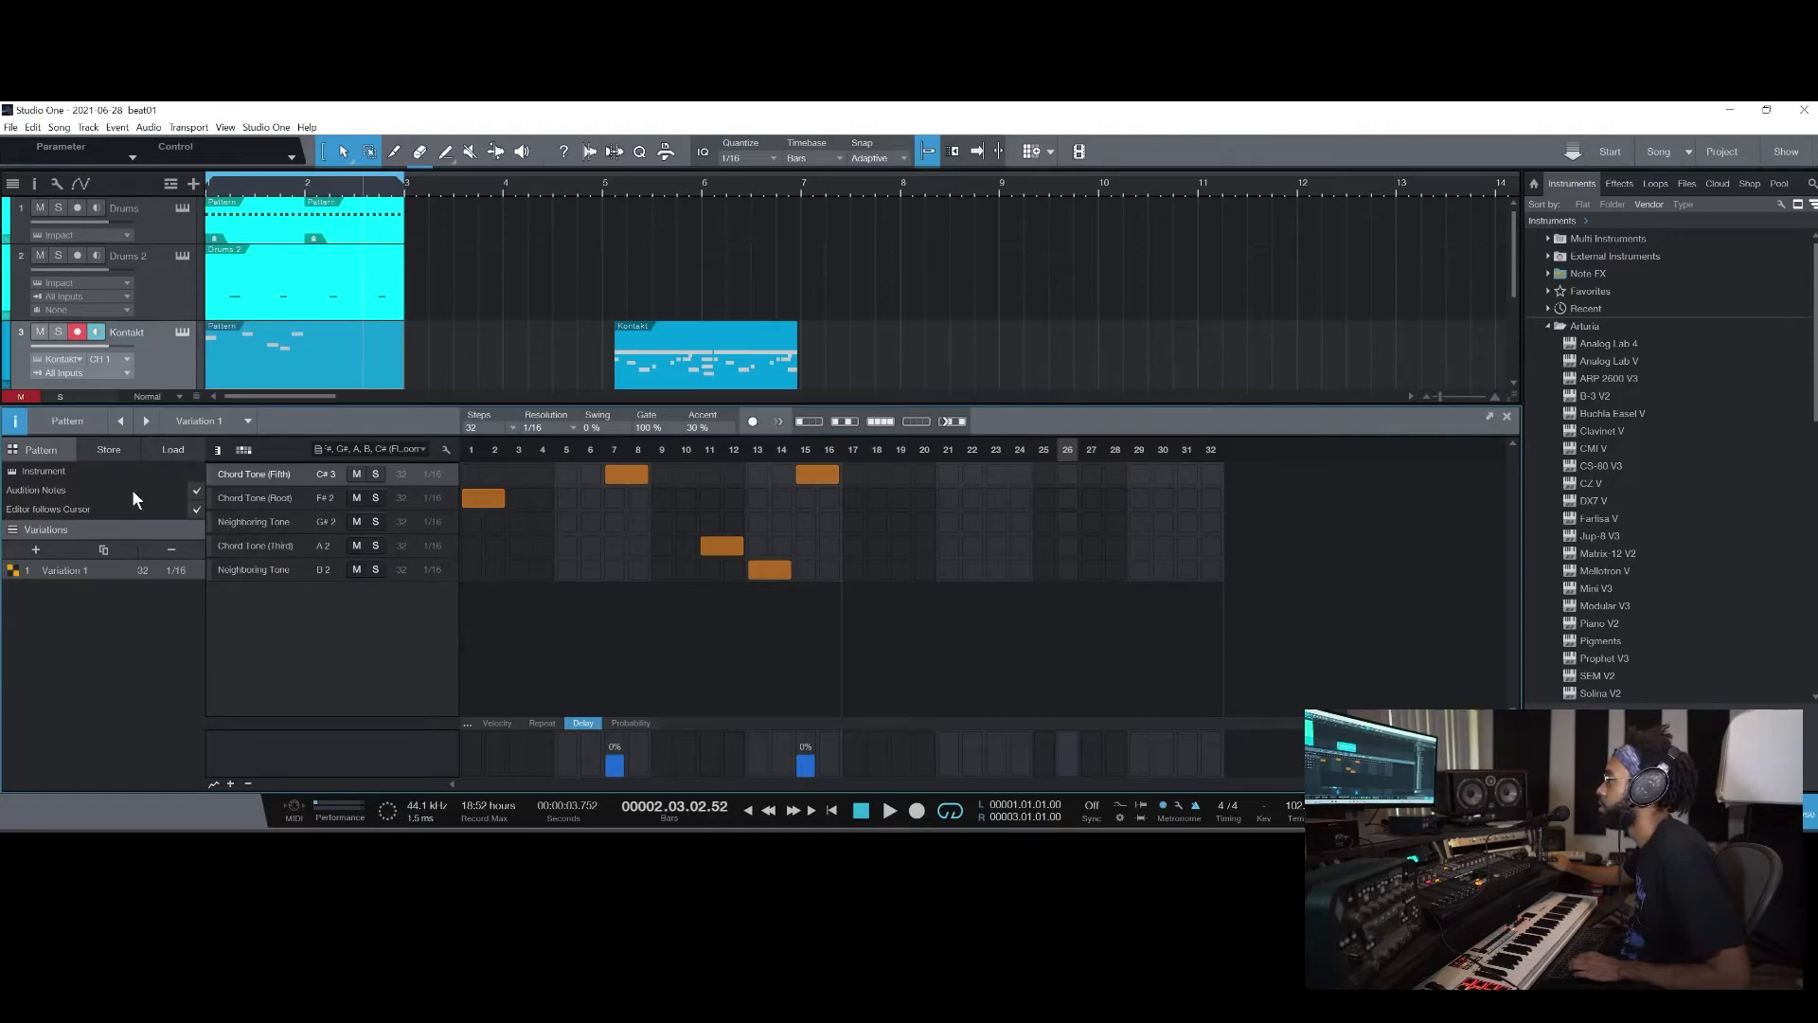
right_click(253, 468)
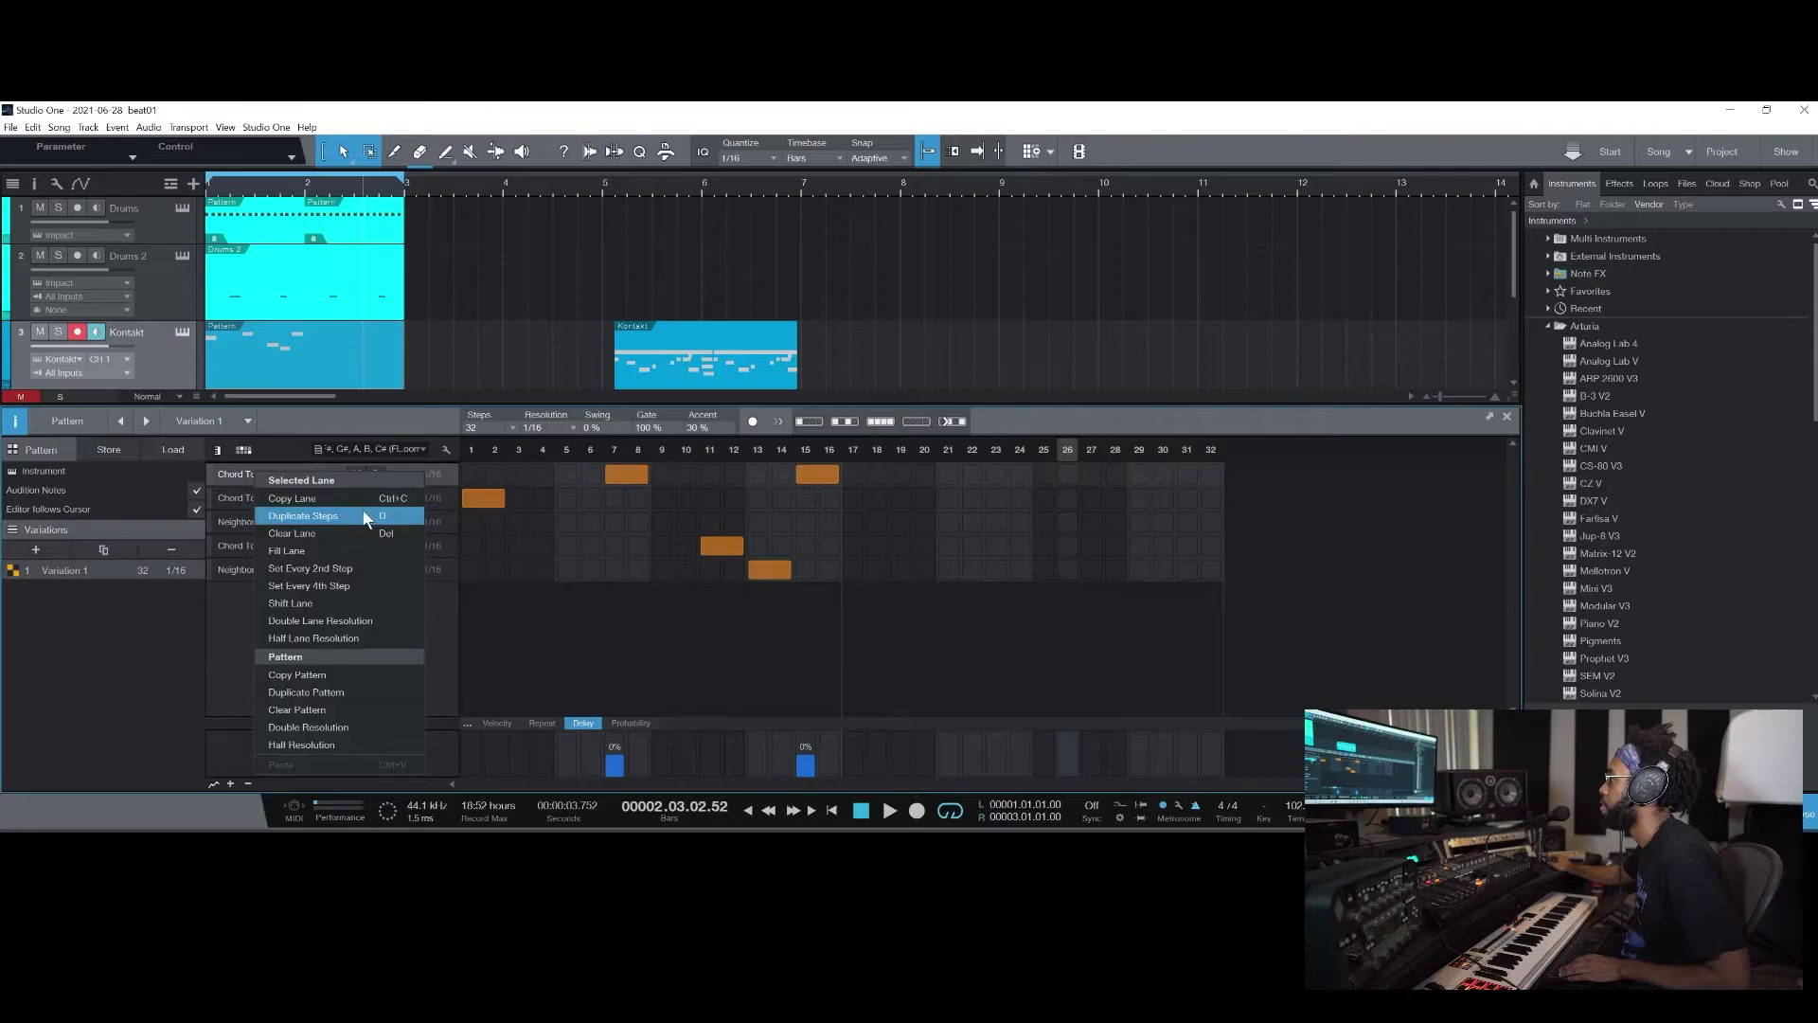
left_click(344, 692)
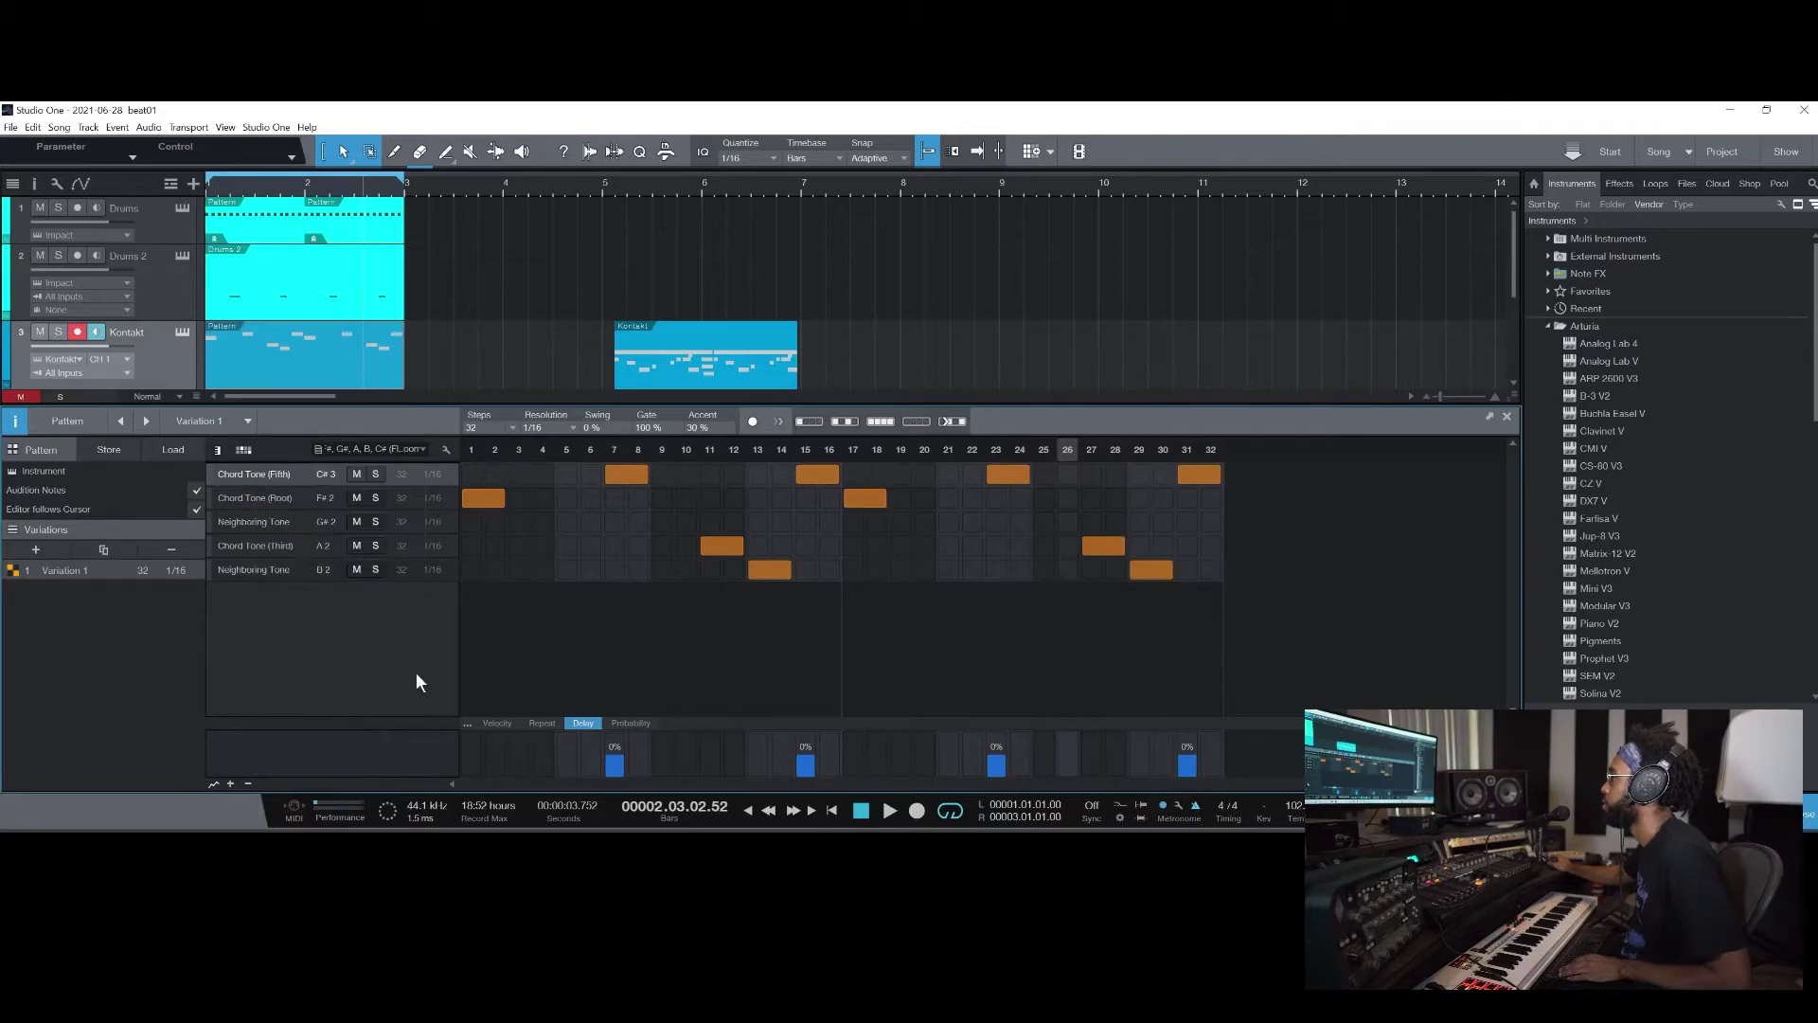
Replace the Chord Tone (Fifth) note on steps 31–32 with a G# 2 Neighboring Tone note and play the pattern from the start
left_click(1164, 474)
left_click(1198, 521)
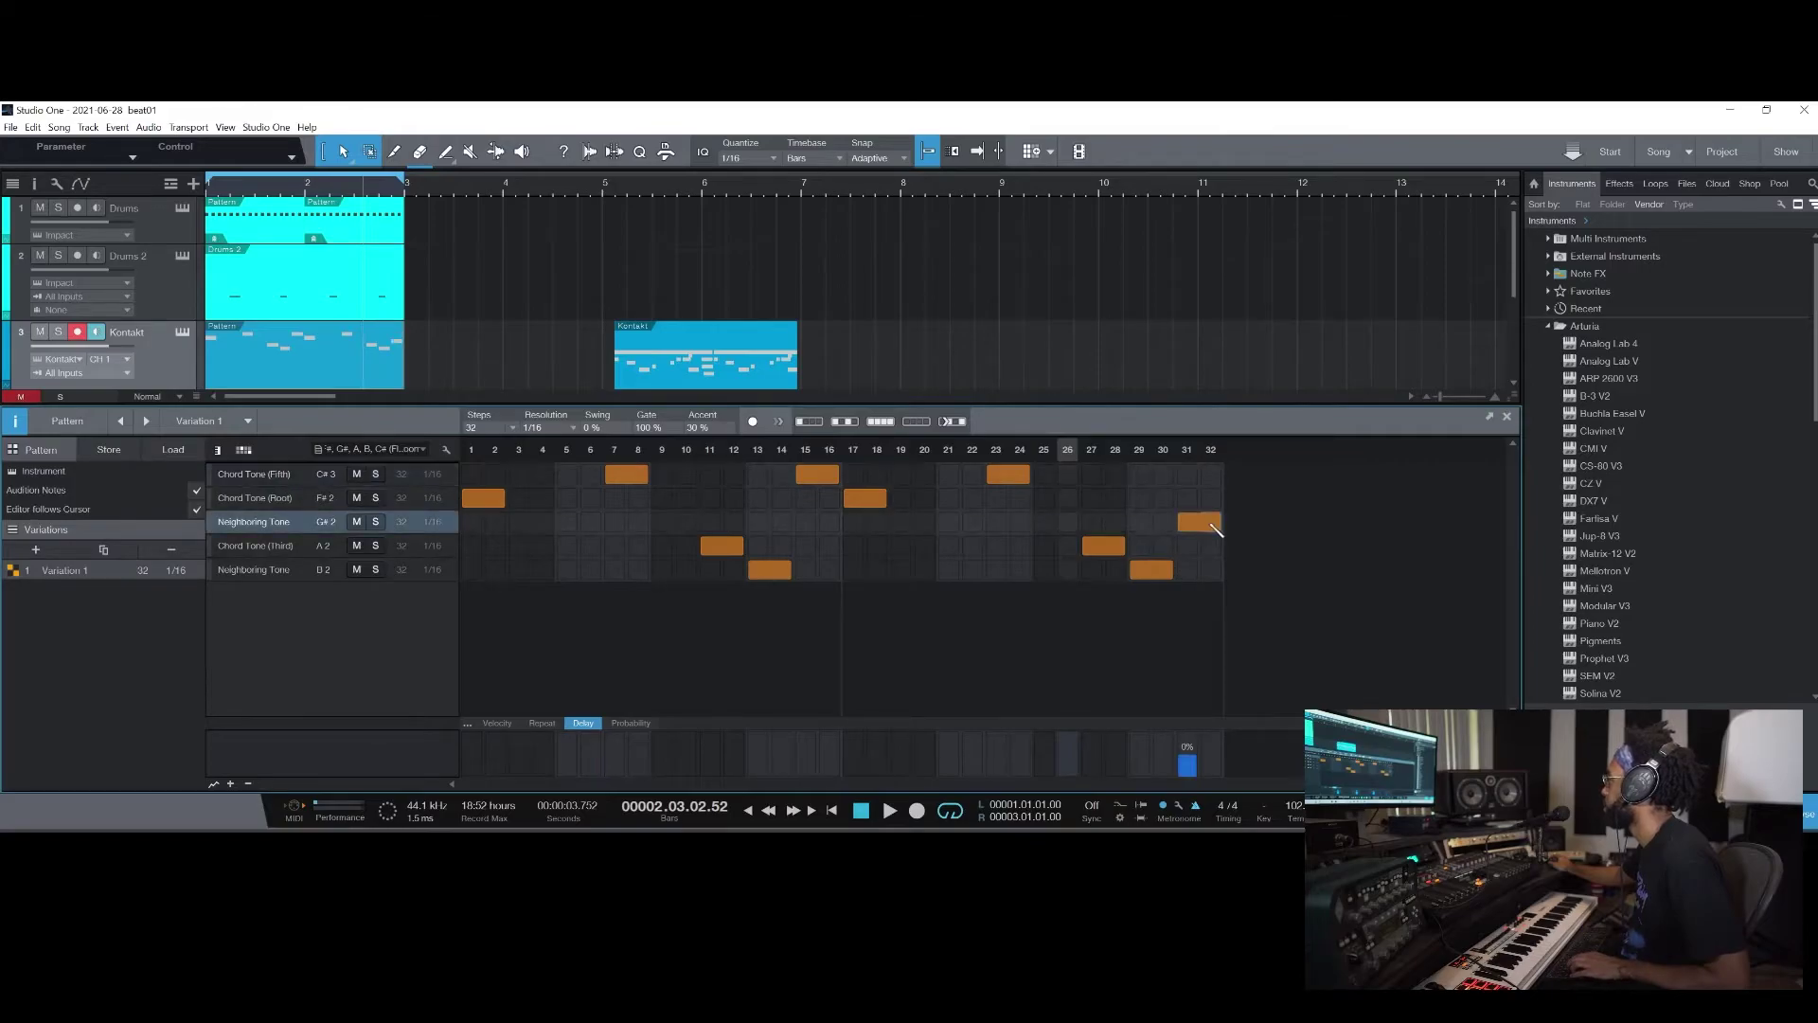
left_click(836, 806)
key("space")
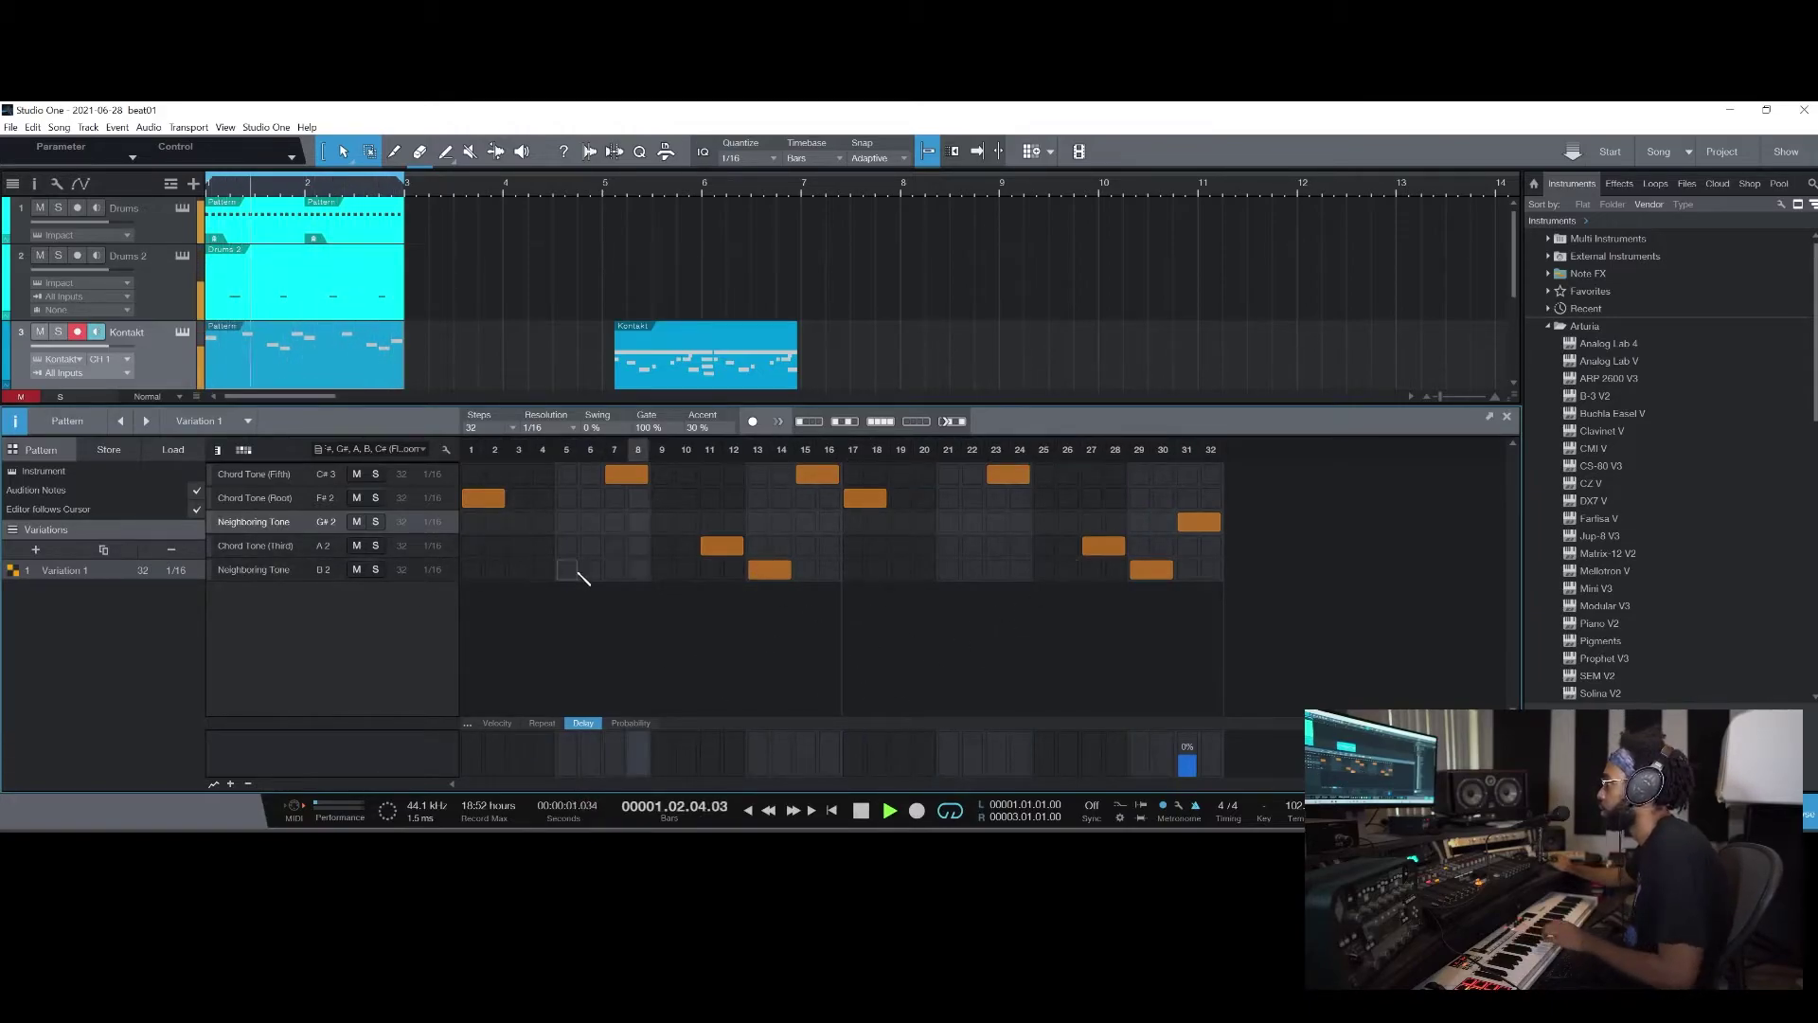
Try harmony notes under the fifths: Chord Tone (Third) on steps 7–8 and G# 2 Neighboring Tone on steps 23–24
left_click(627, 499)
left_click(629, 546)
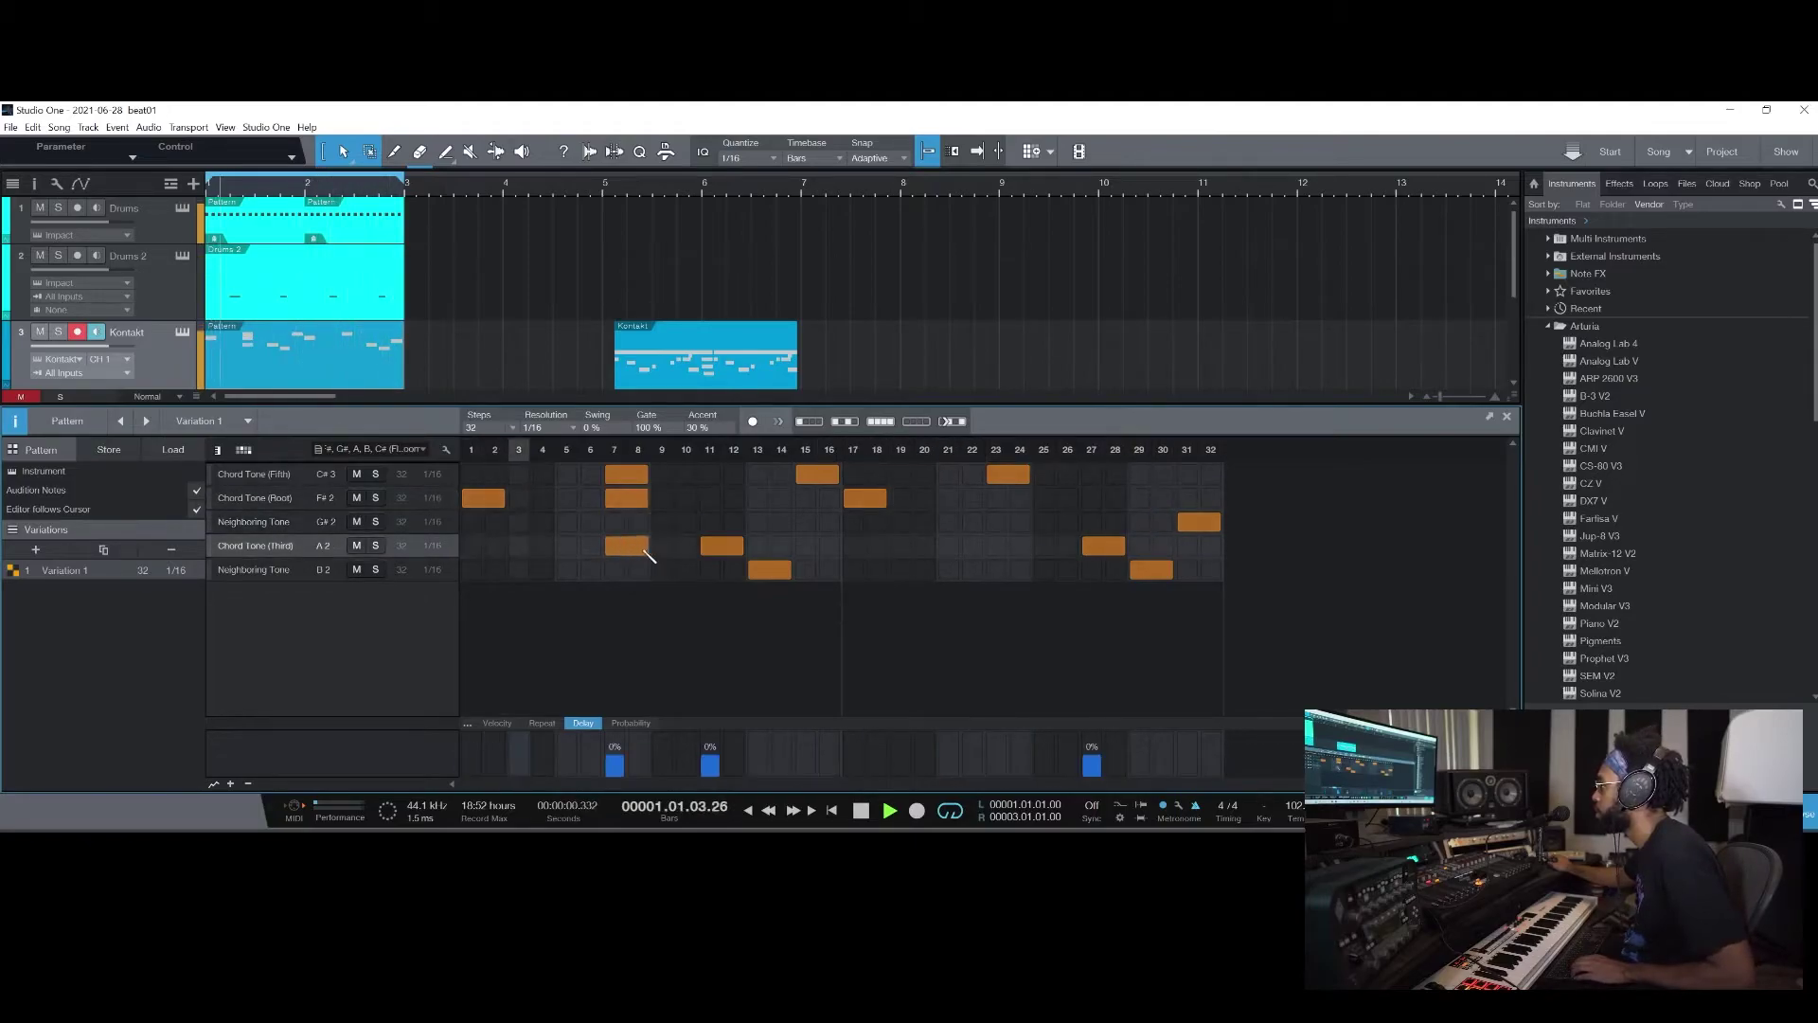
left_click(627, 499)
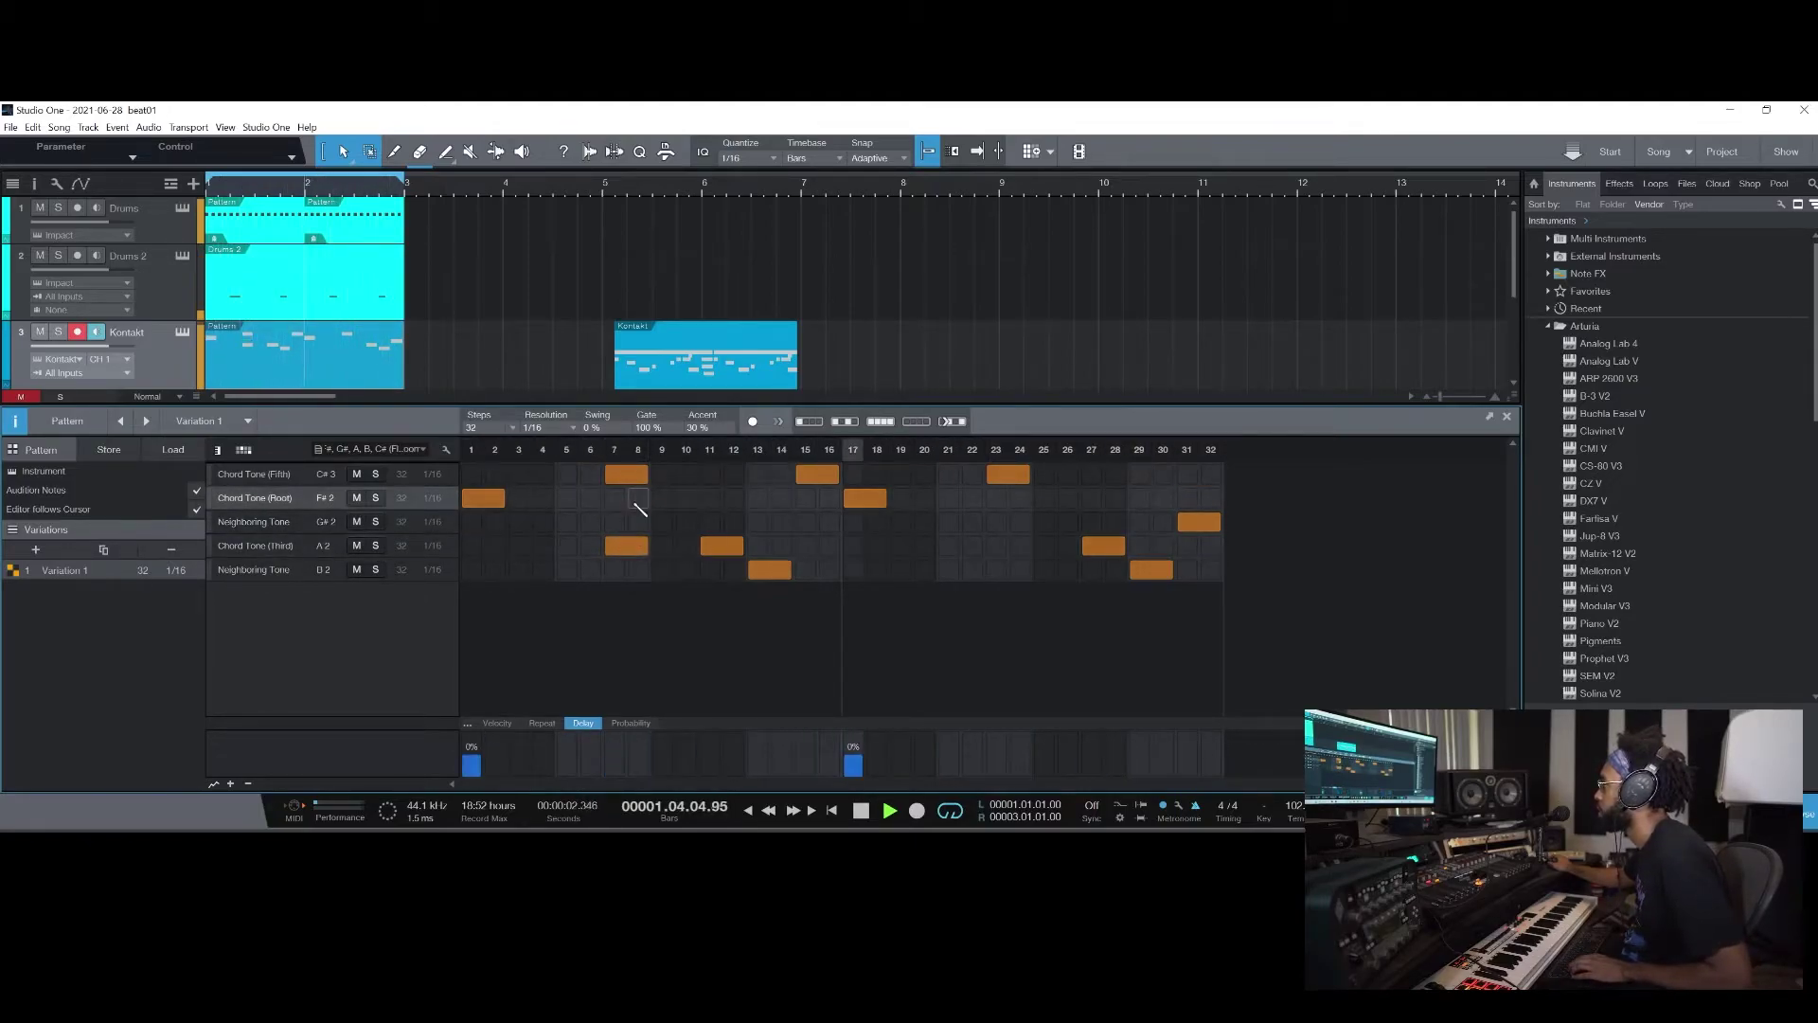
left_click(996, 569)
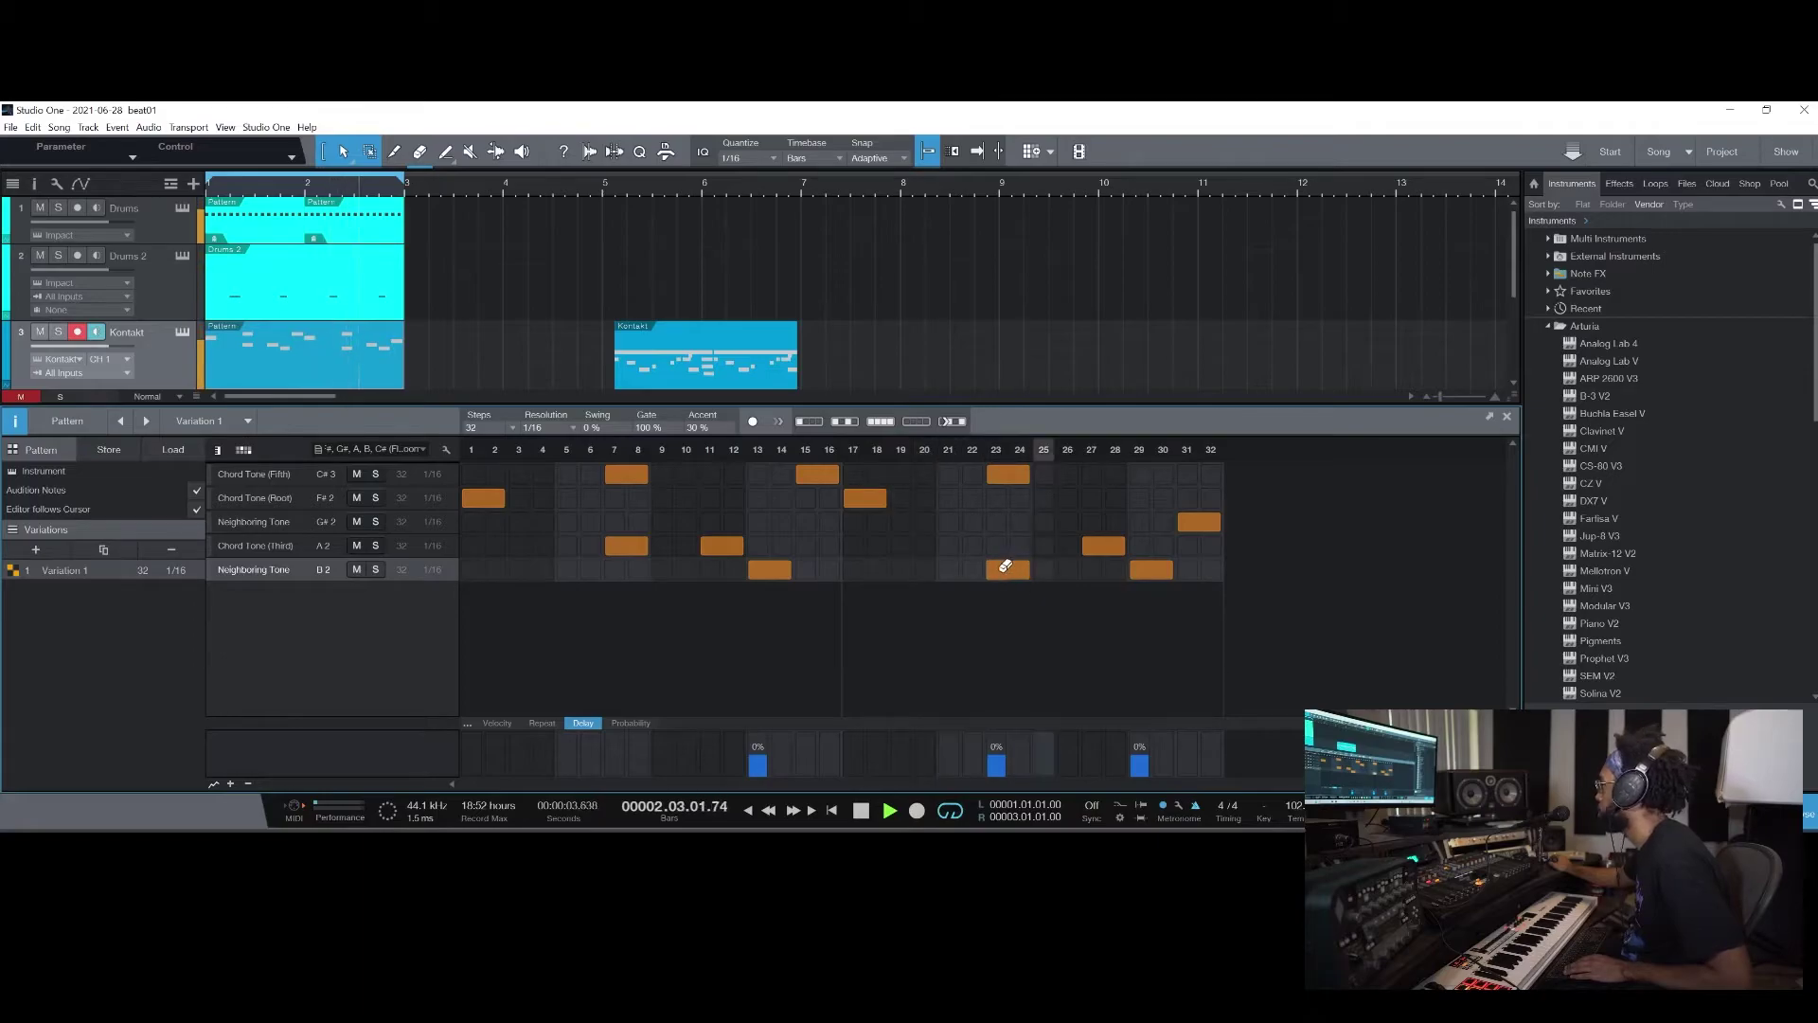
left_click(1008, 569)
left_click(1008, 522)
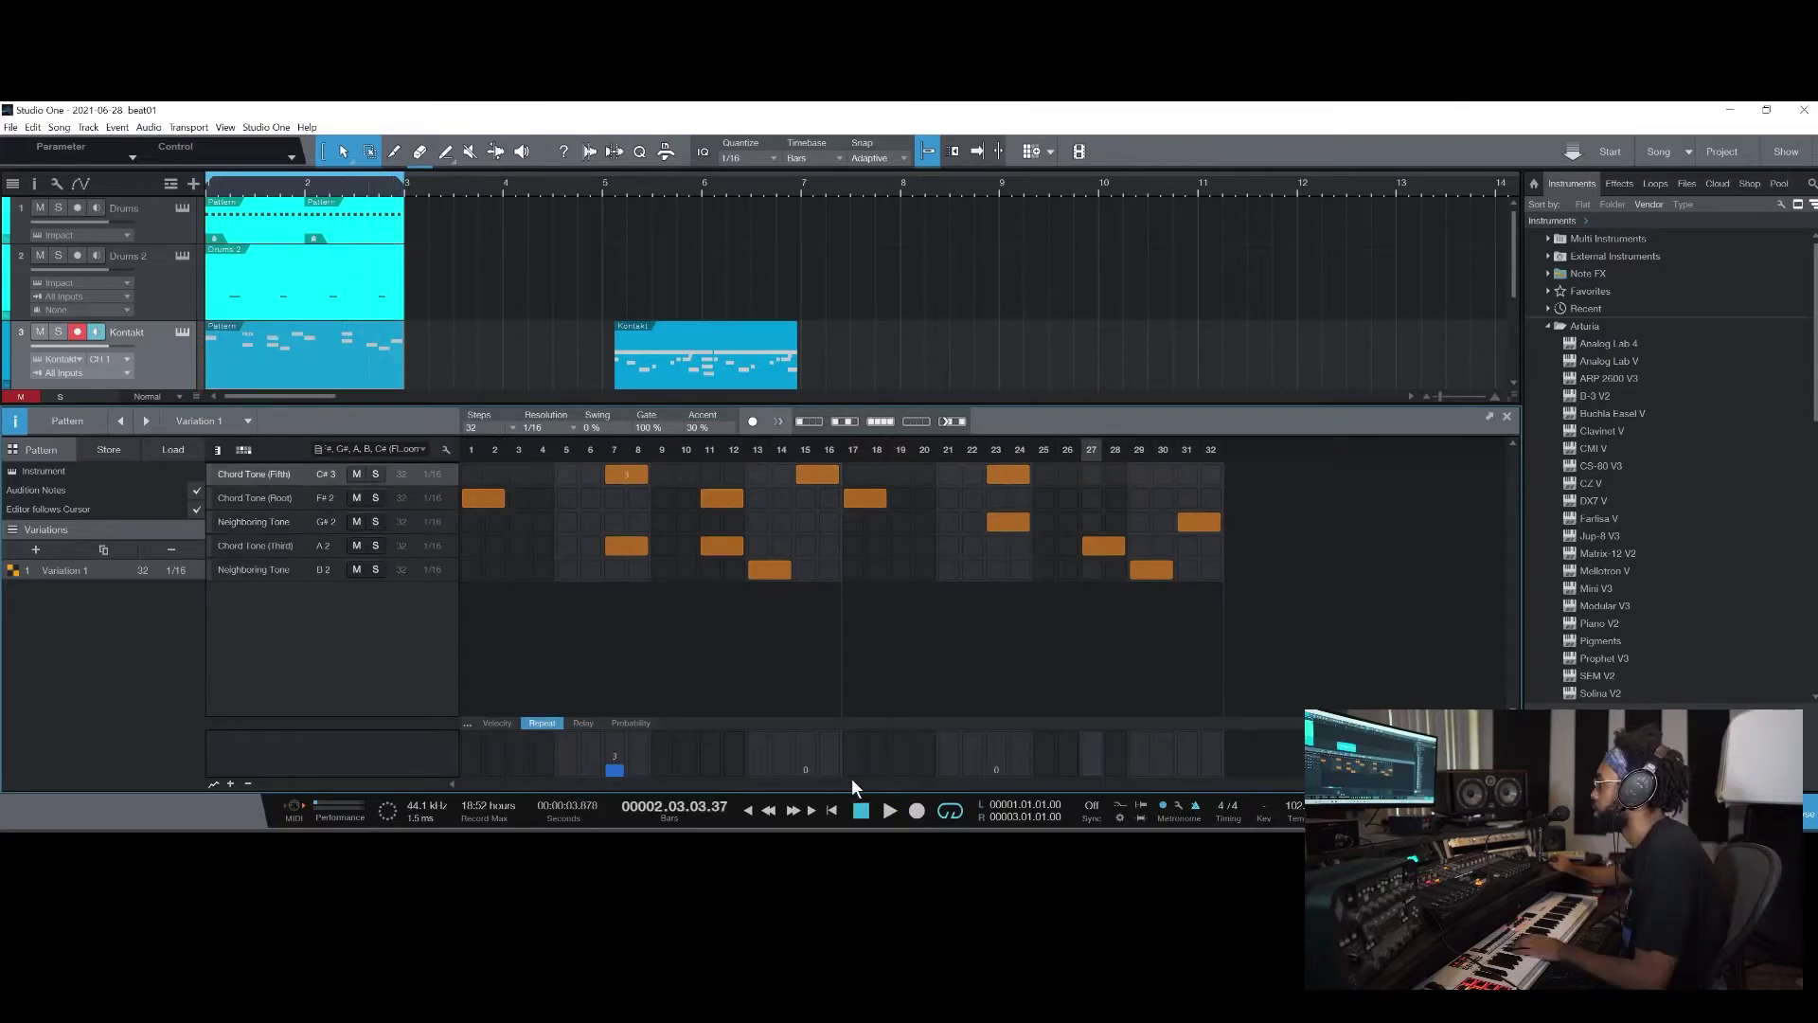
Remove the Chord Tone (Third) note on steps 7–8 and set the Chord Tone (Fifth) note there to 4 repeats during playback
left_click(834, 811)
left_click(891, 816)
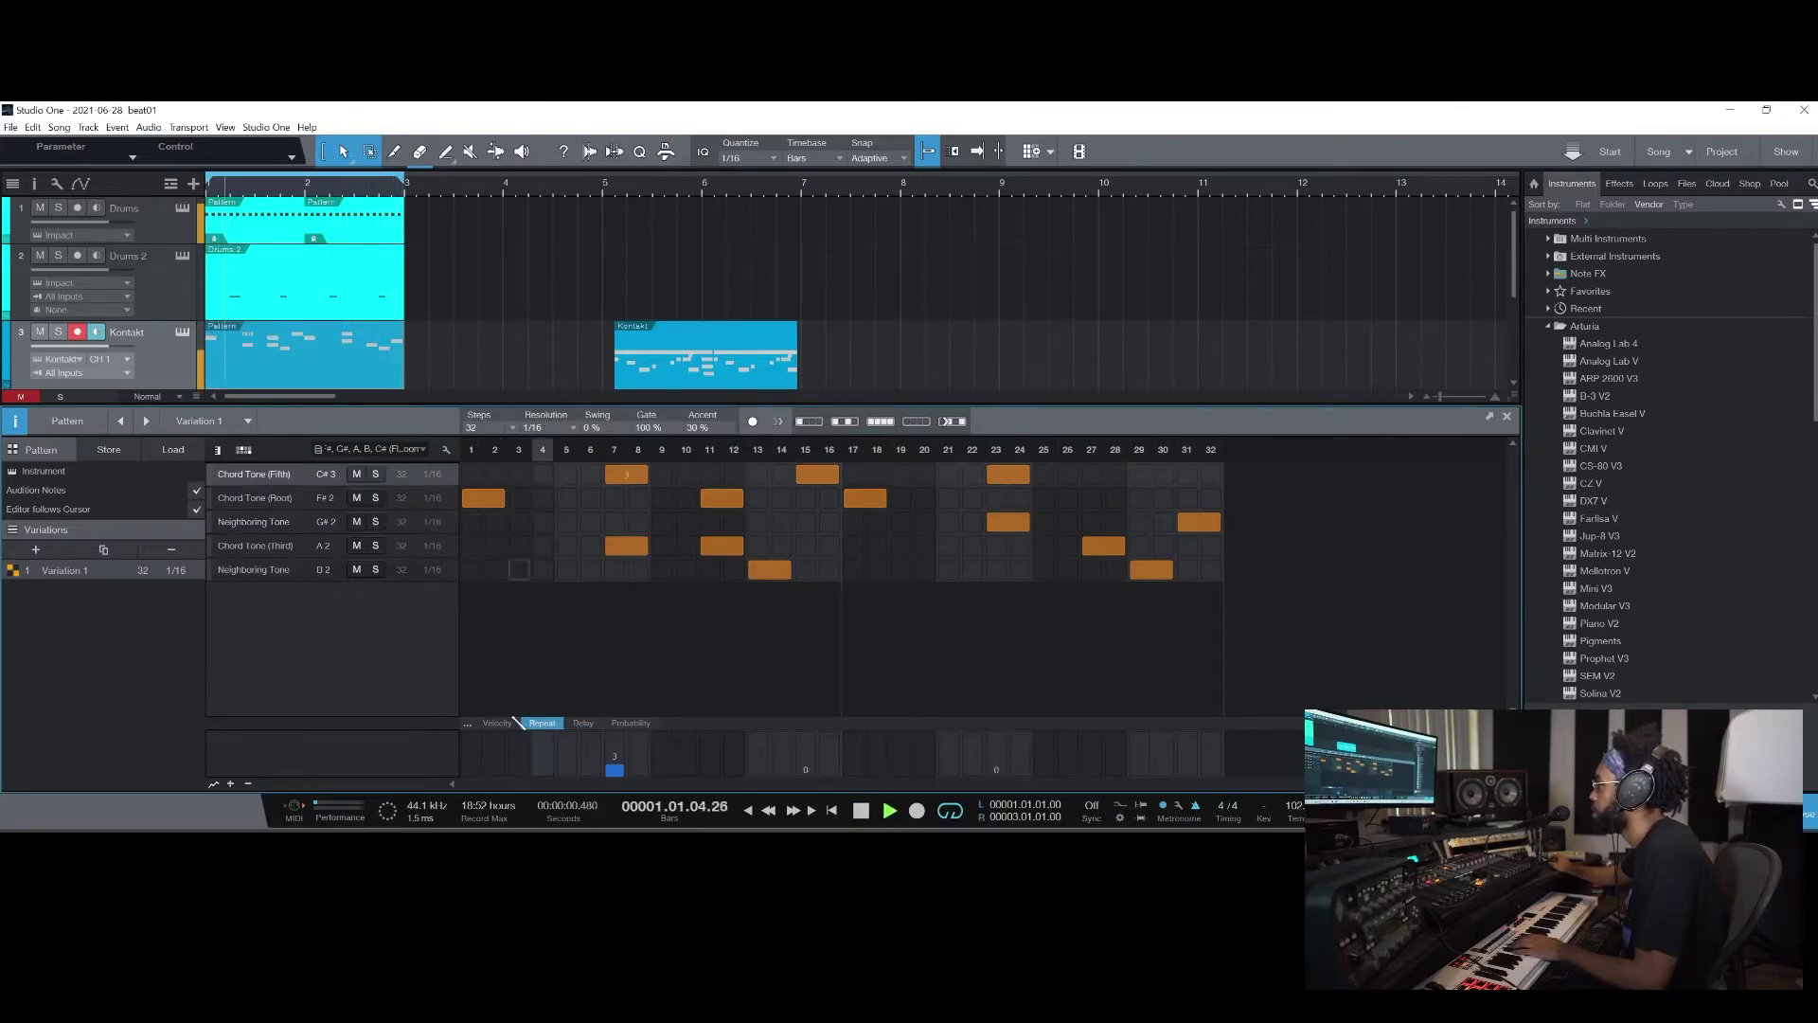
left_click(610, 763)
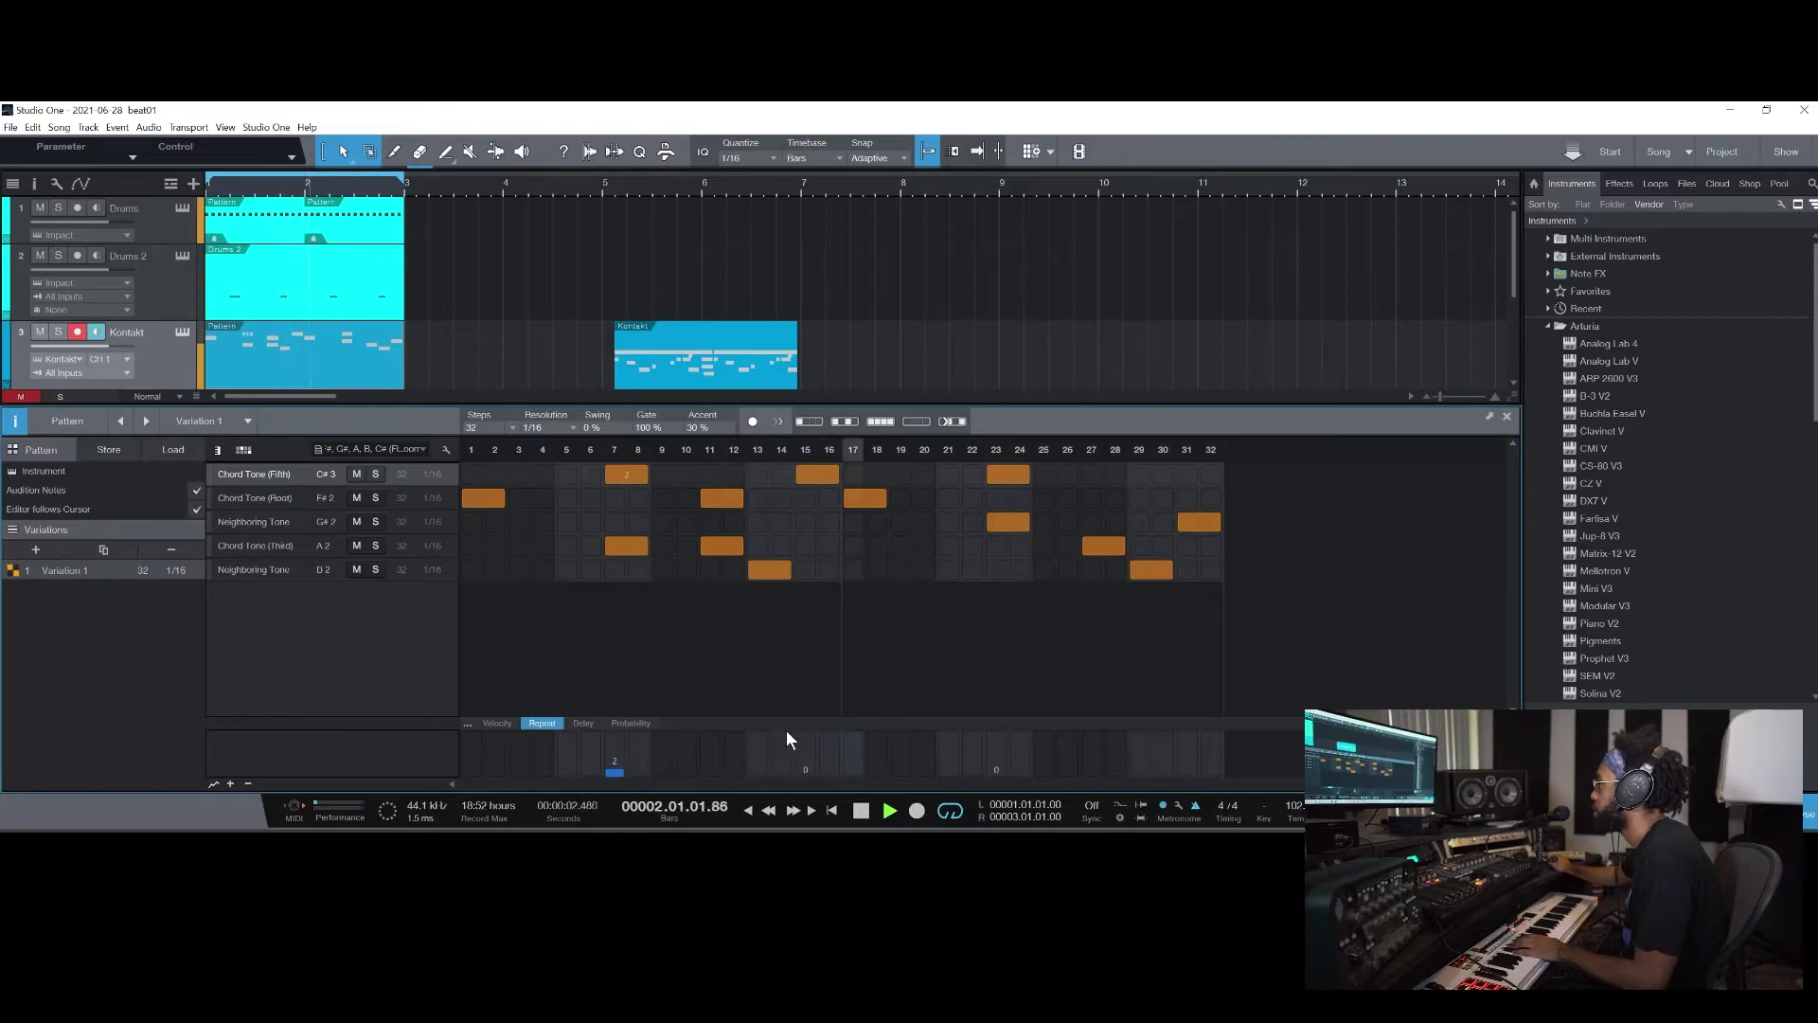
left_click(633, 546)
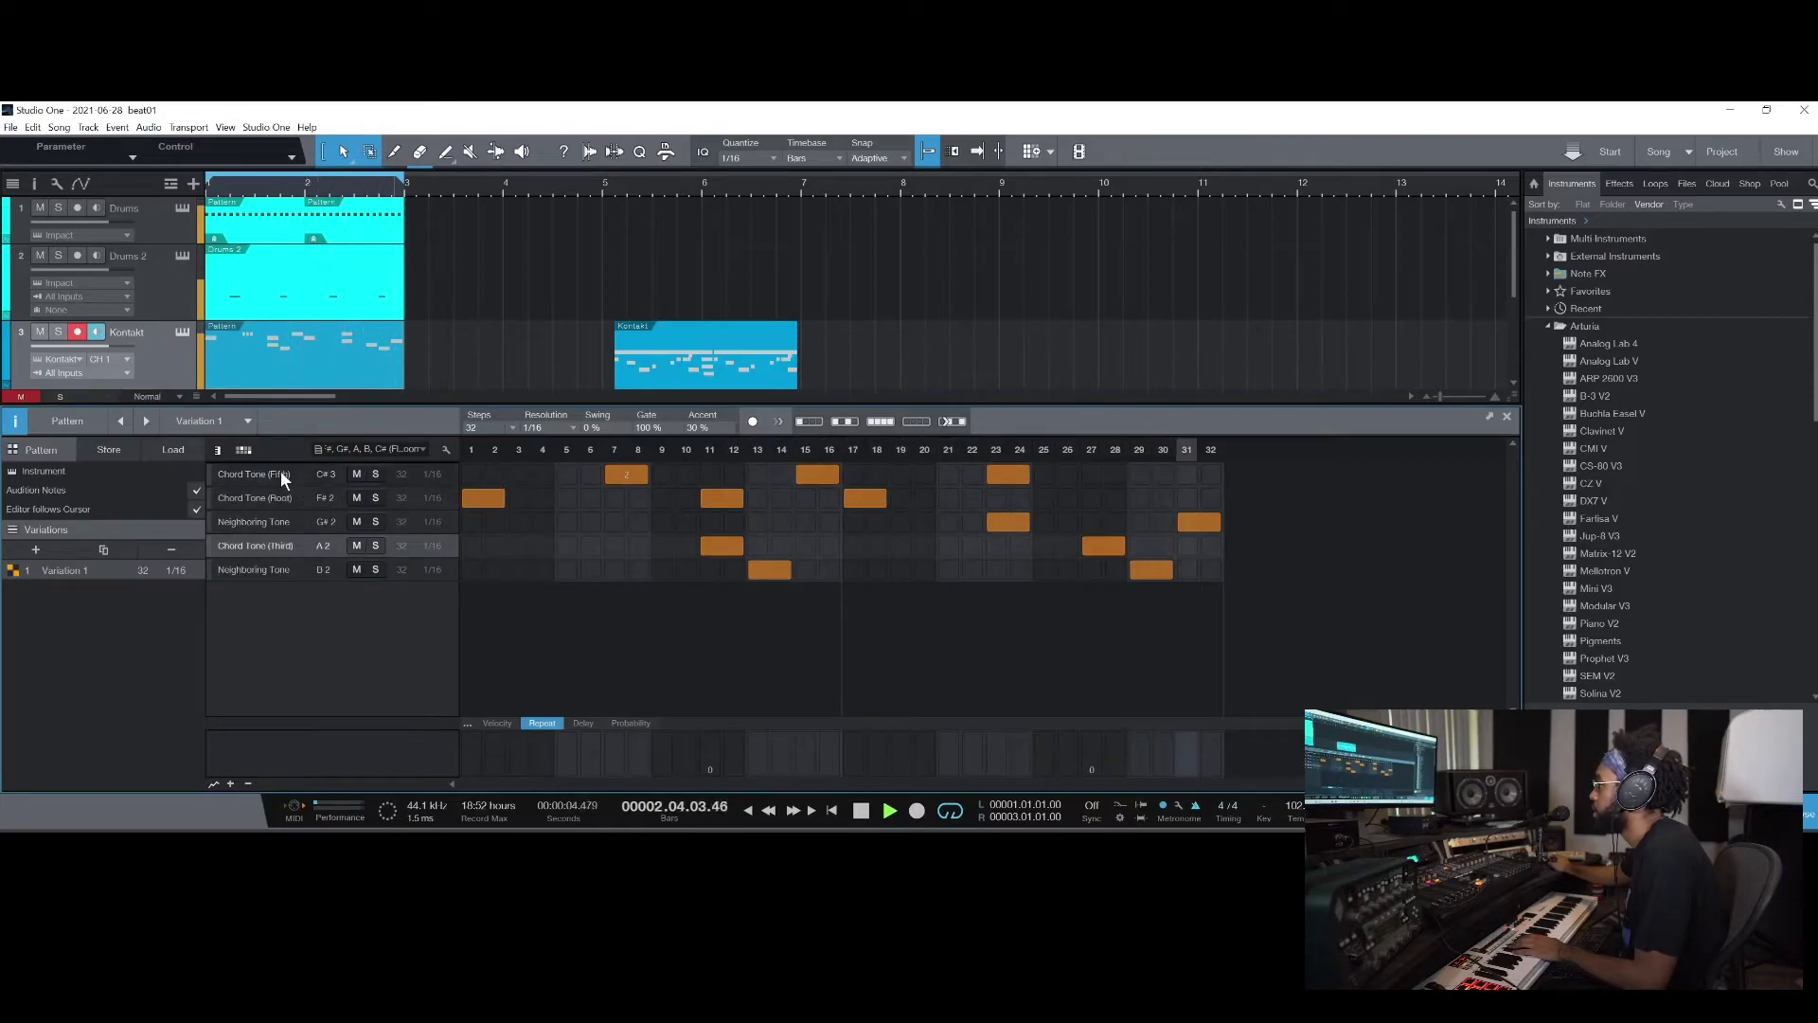
key("Up")
key("Up")
key("Up")
left_click(614, 756)
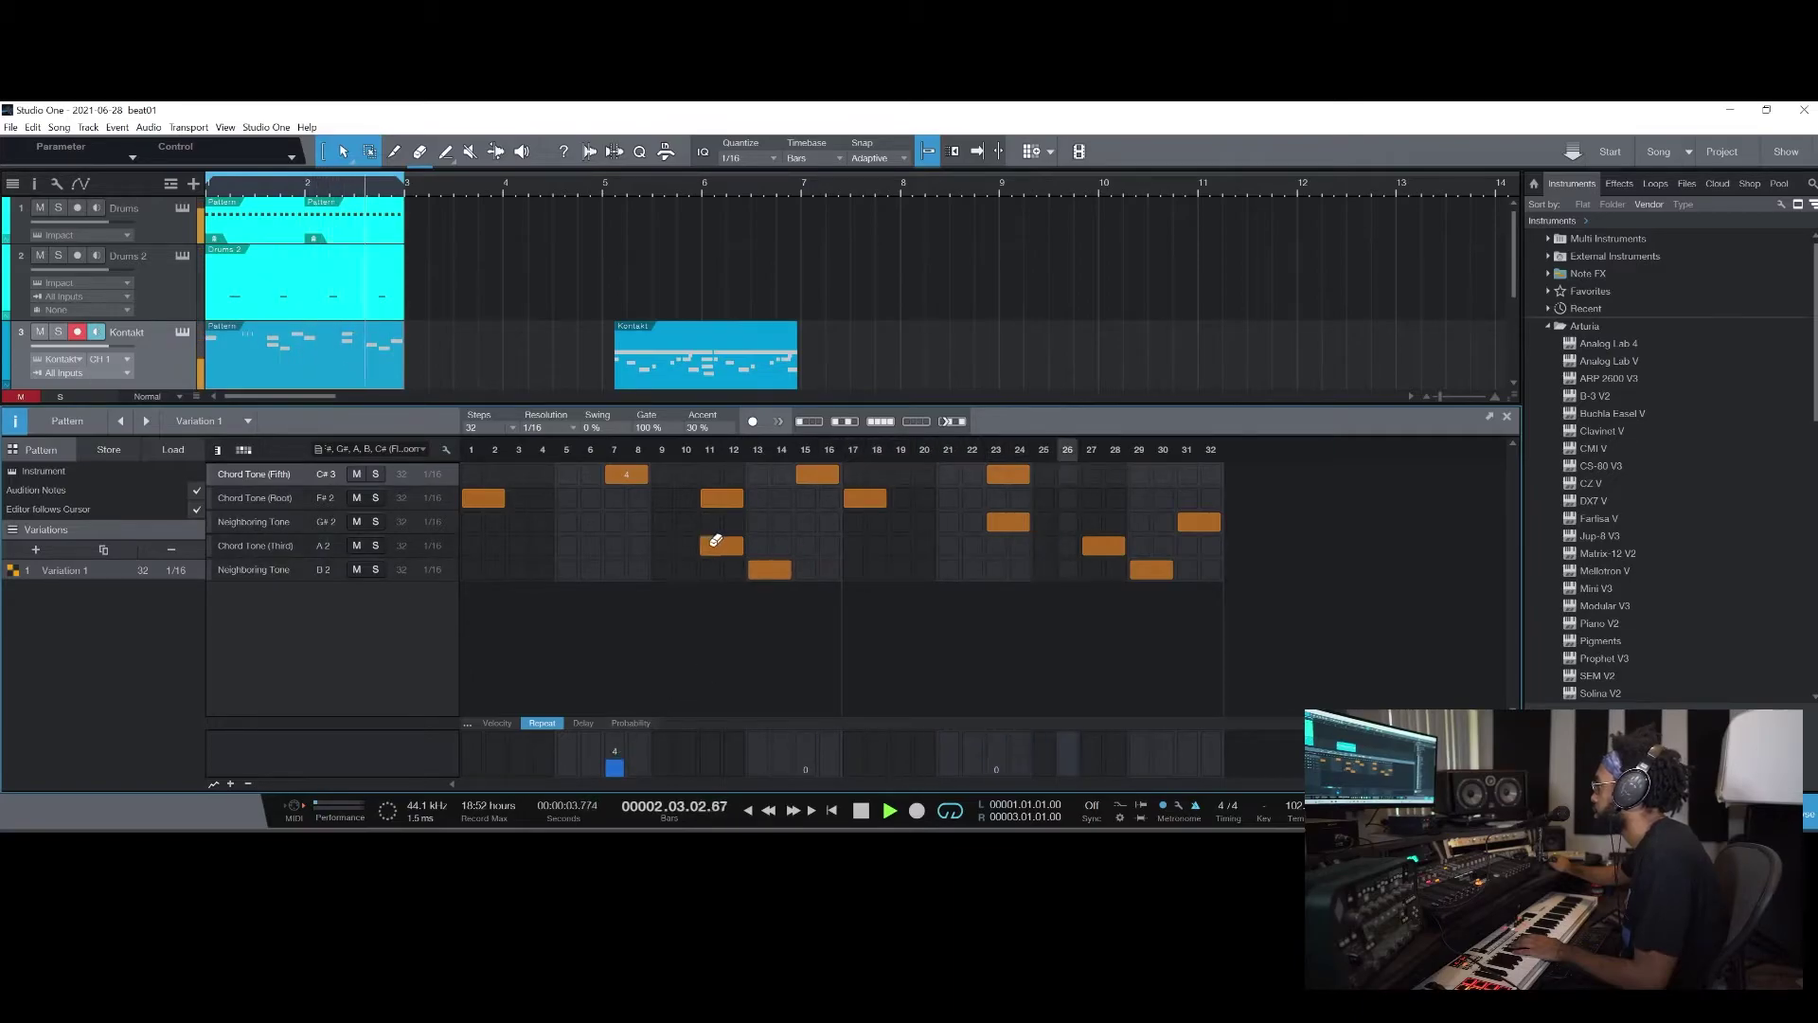
Remove the Chord Tone (Third) note on steps 11–12 and the G# 2 note on 23–24, and add repeats to the fifth on 23–24
left_click(721, 546)
left_click(999, 522)
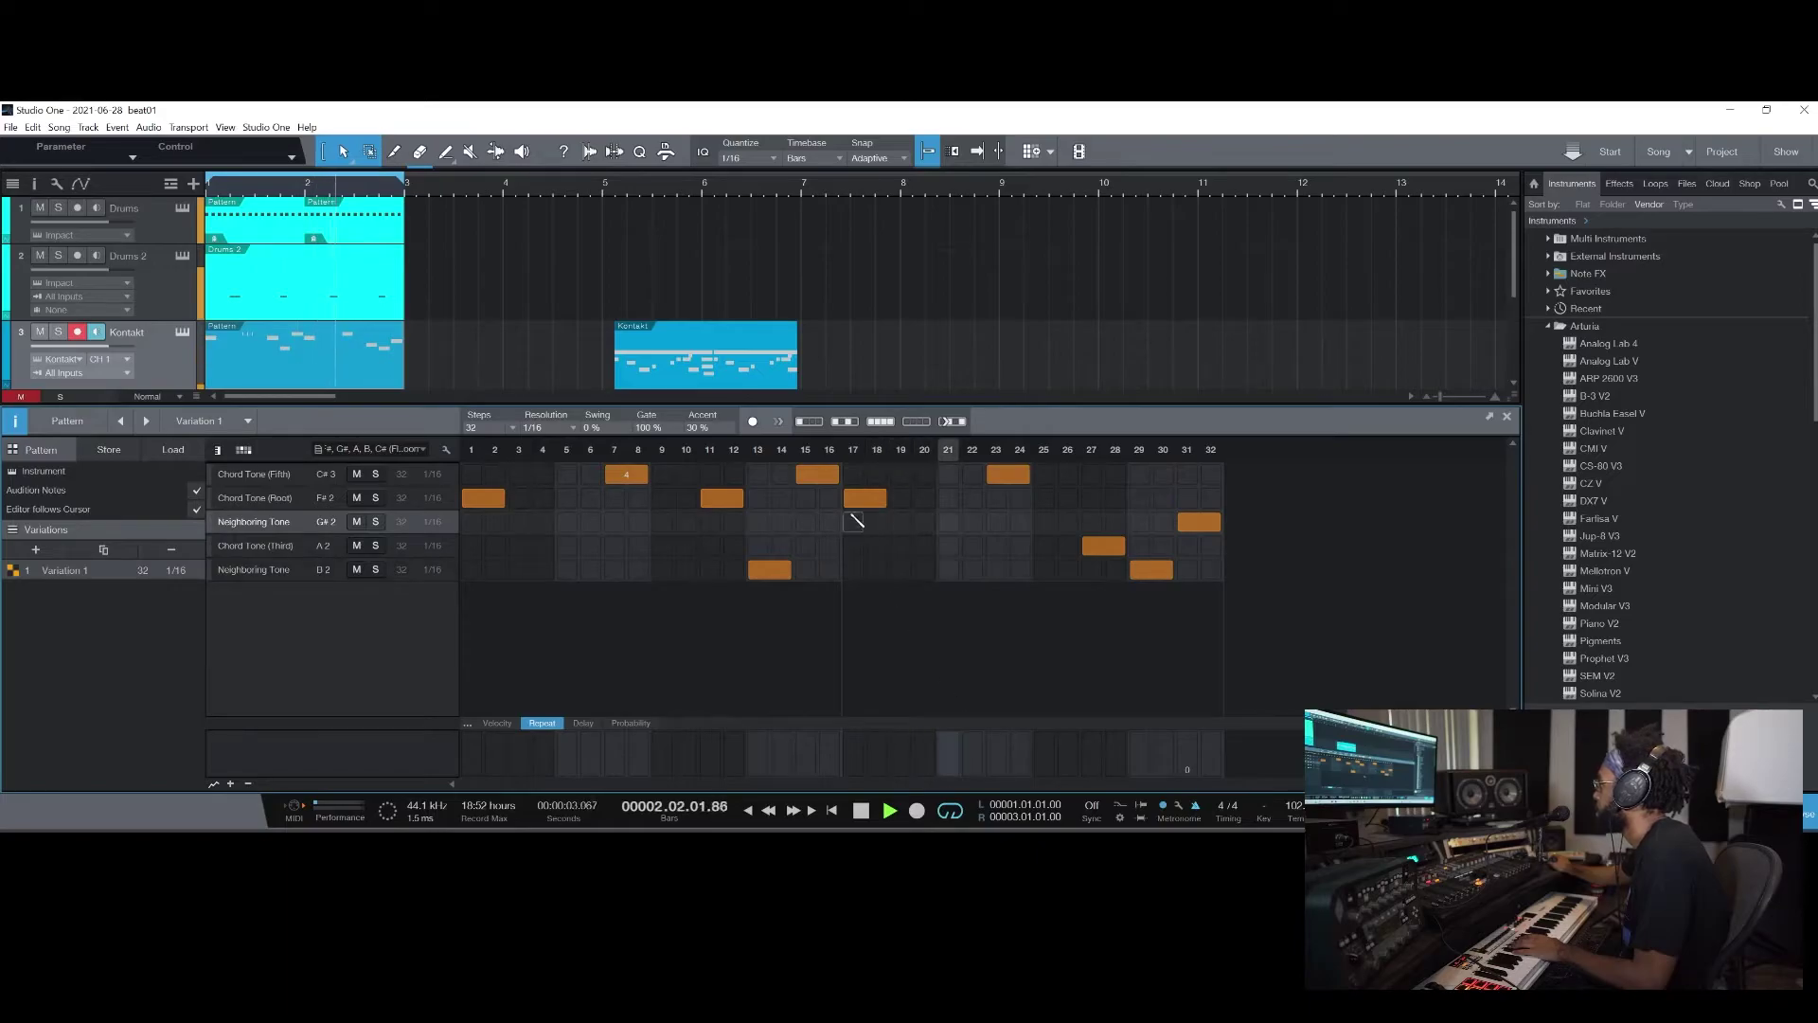
left_click(429, 481)
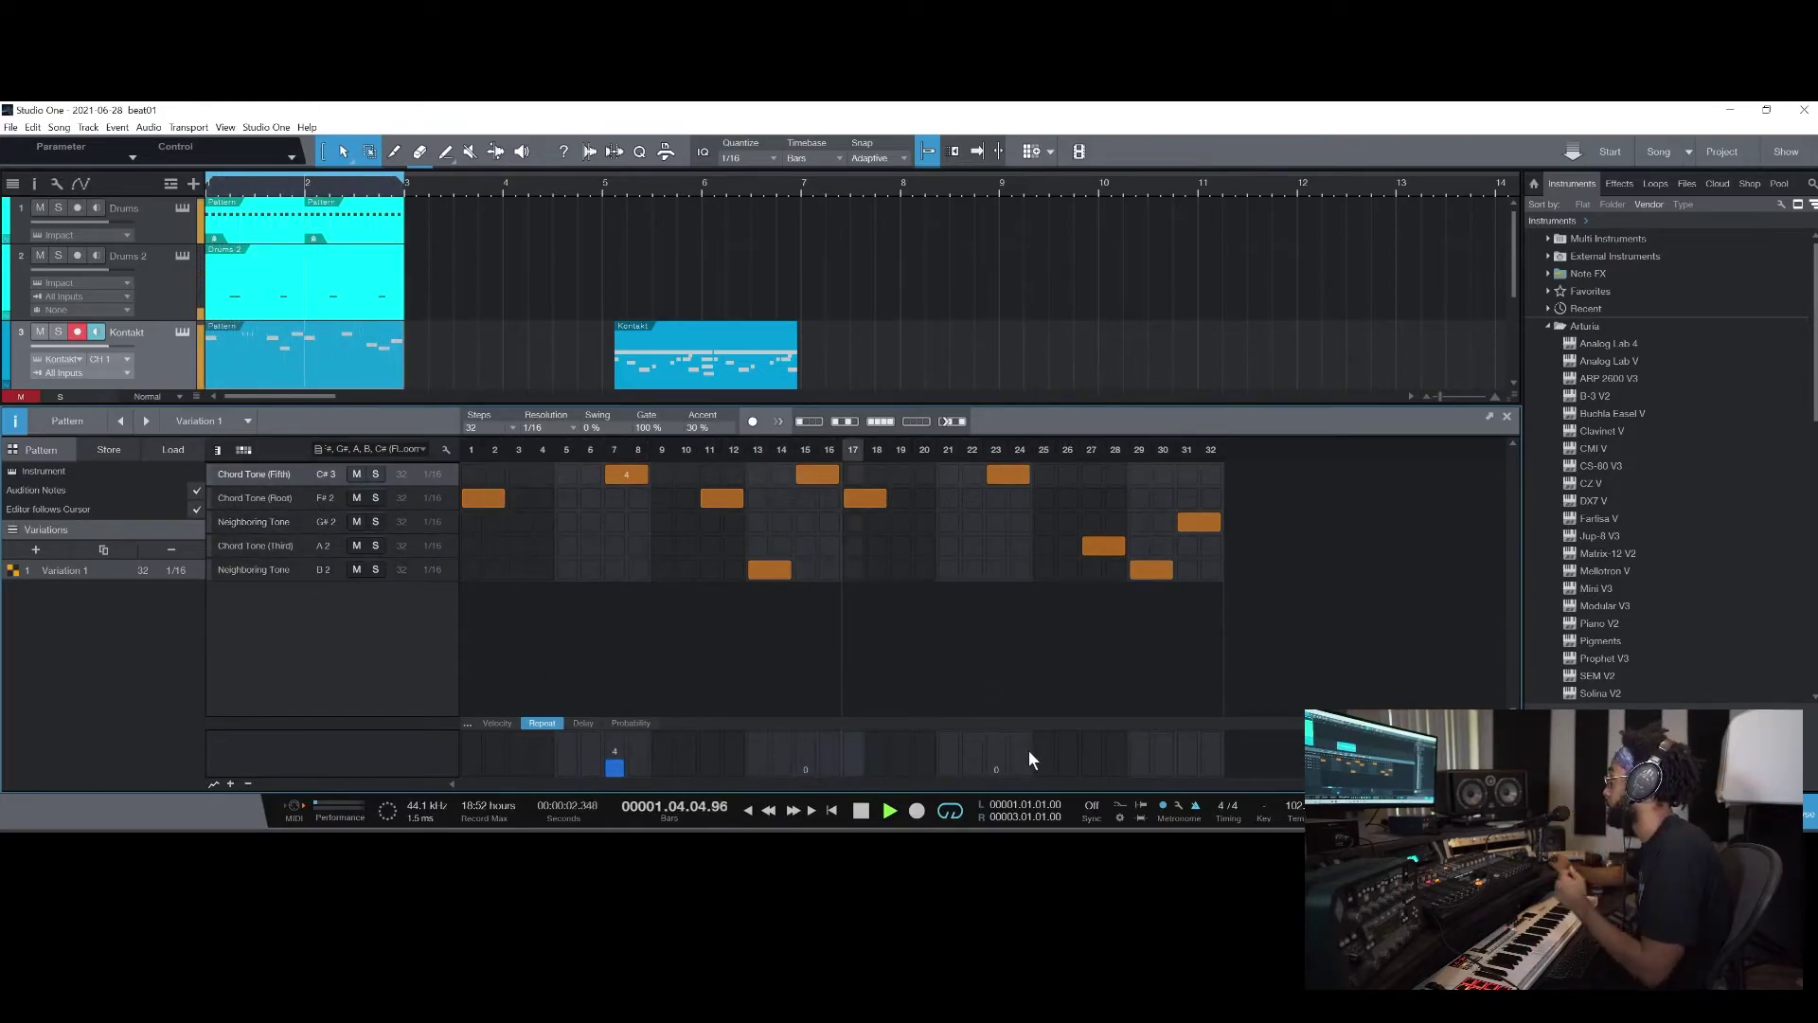
left_click(998, 756)
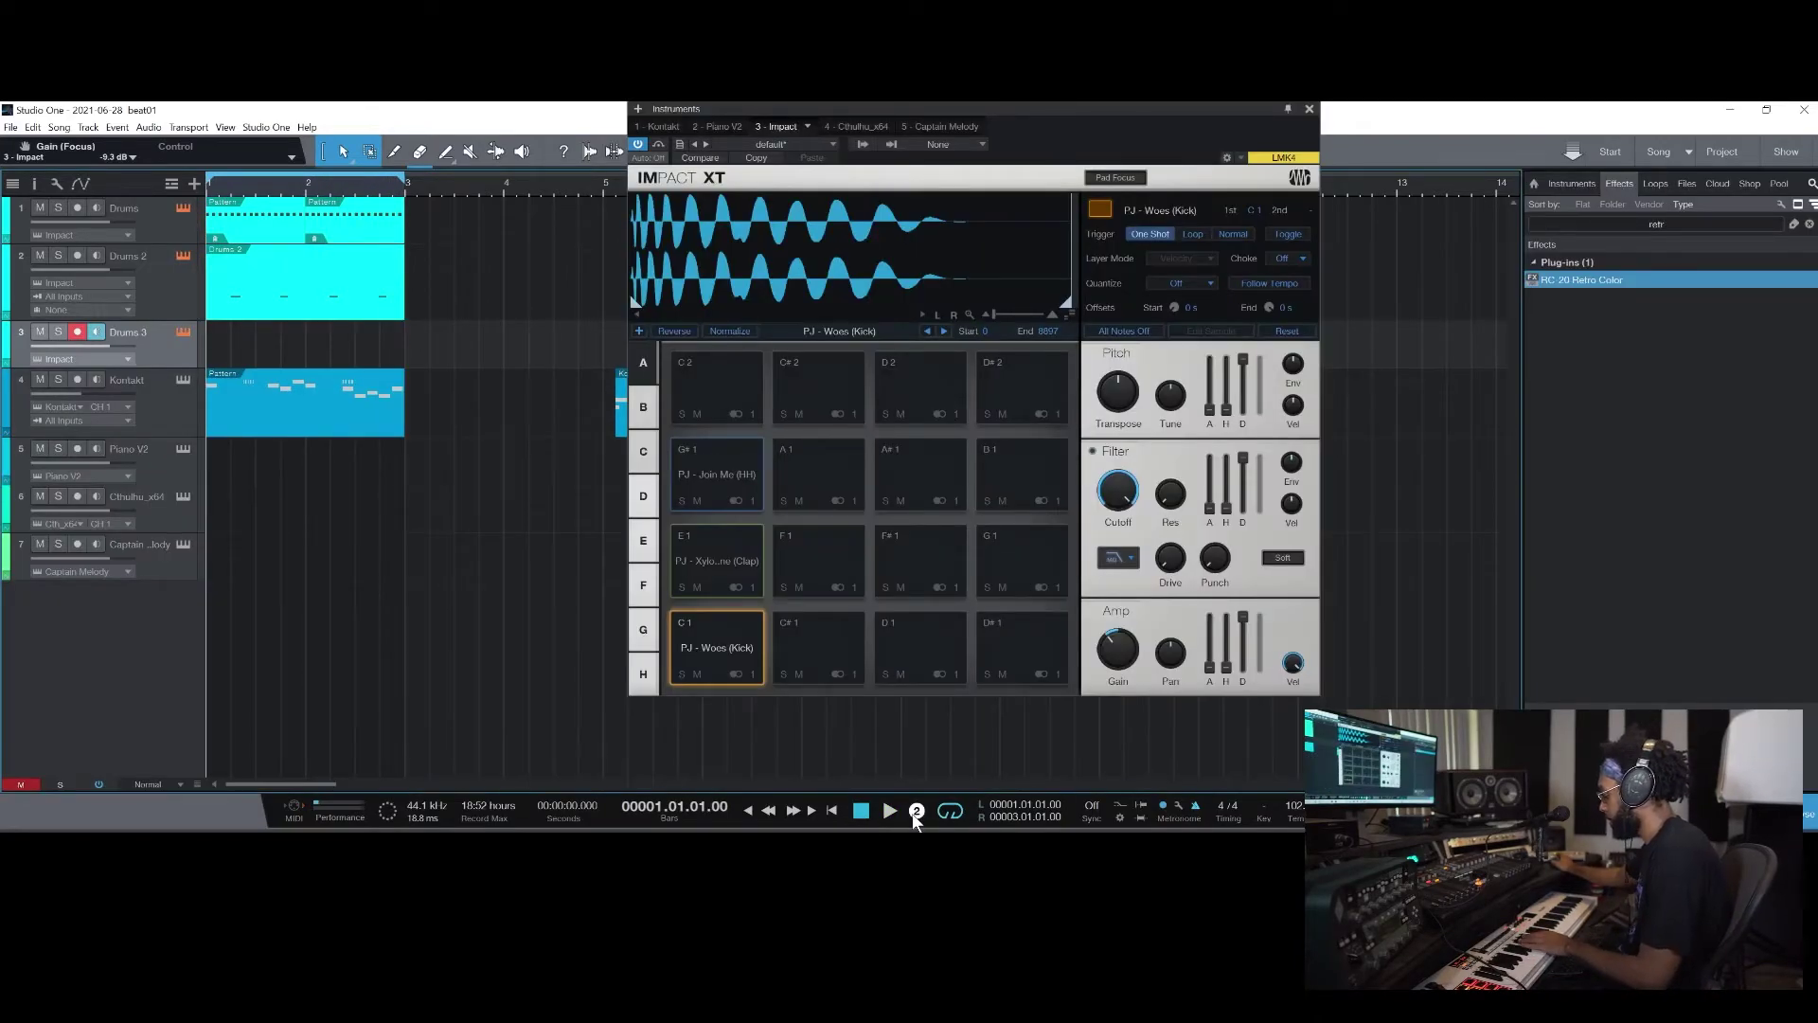
Record a kick part from the C 1 Impact pad on the Drums 3 track
left_click(916, 811)
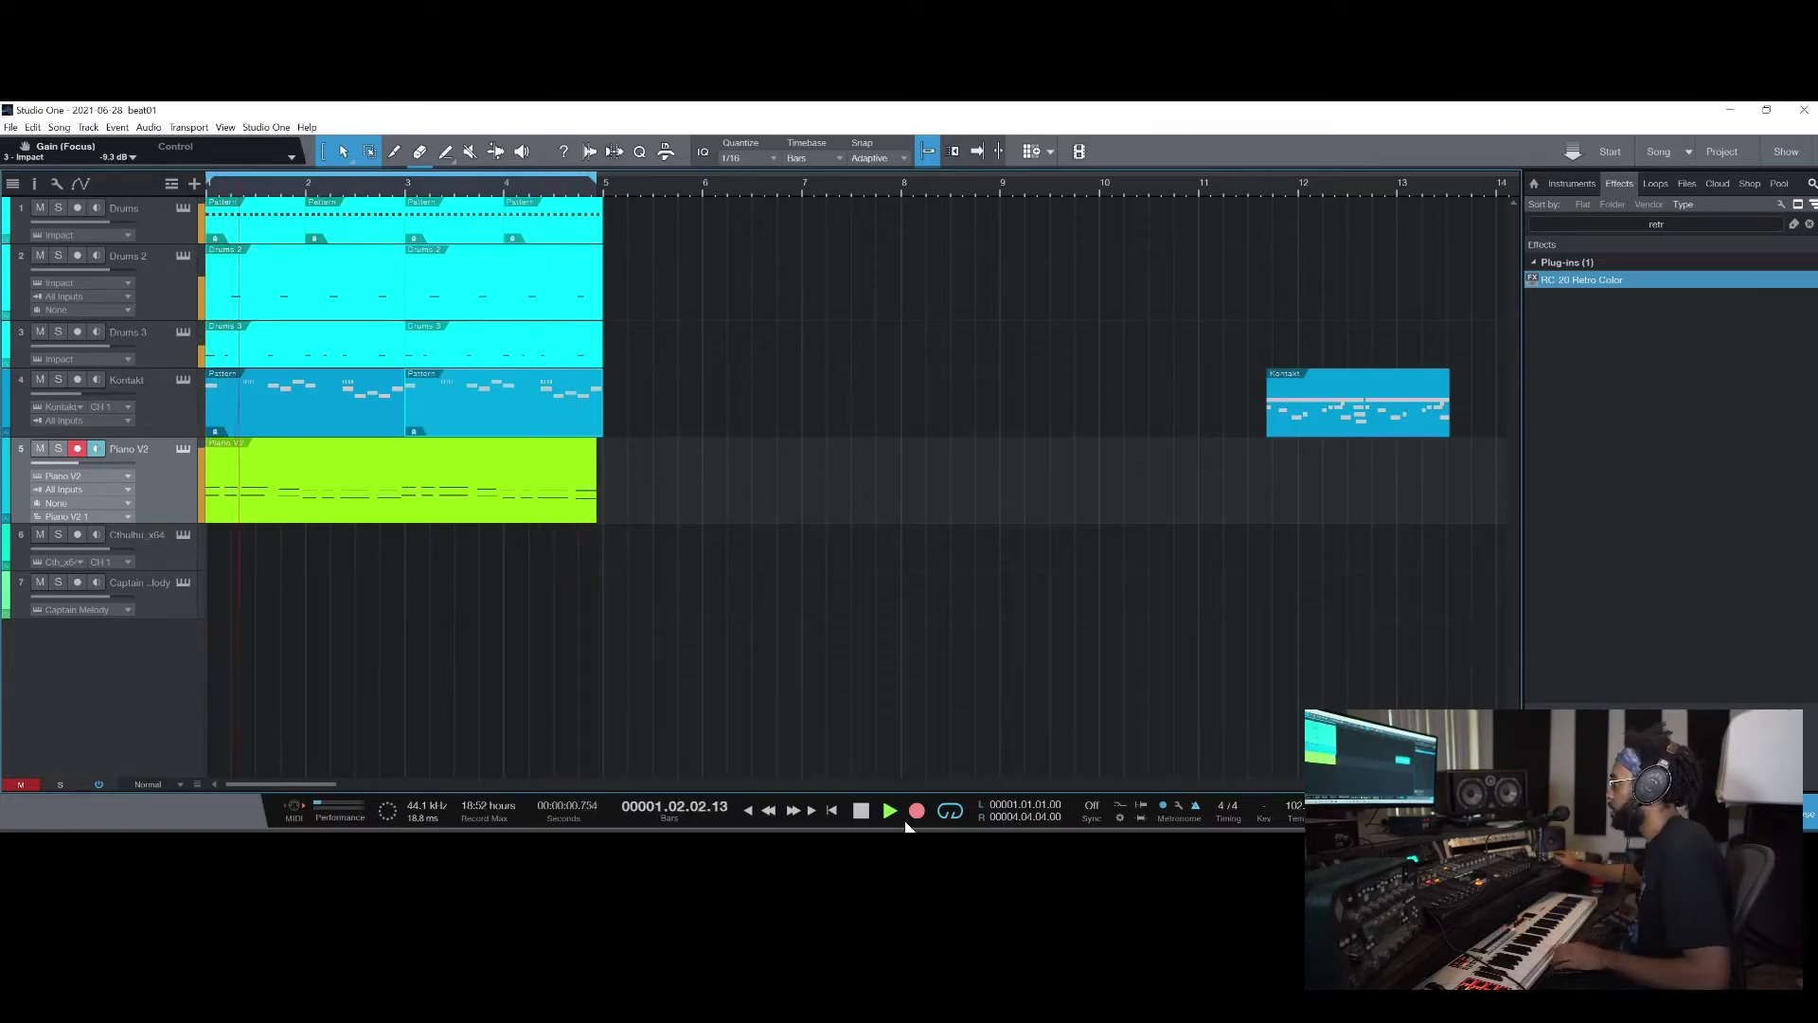
Record Piano V2 takes over the four-bar loop, retaking the sustained chords from bar 1, and open the recorded chord part for note editing
left_click(918, 810)
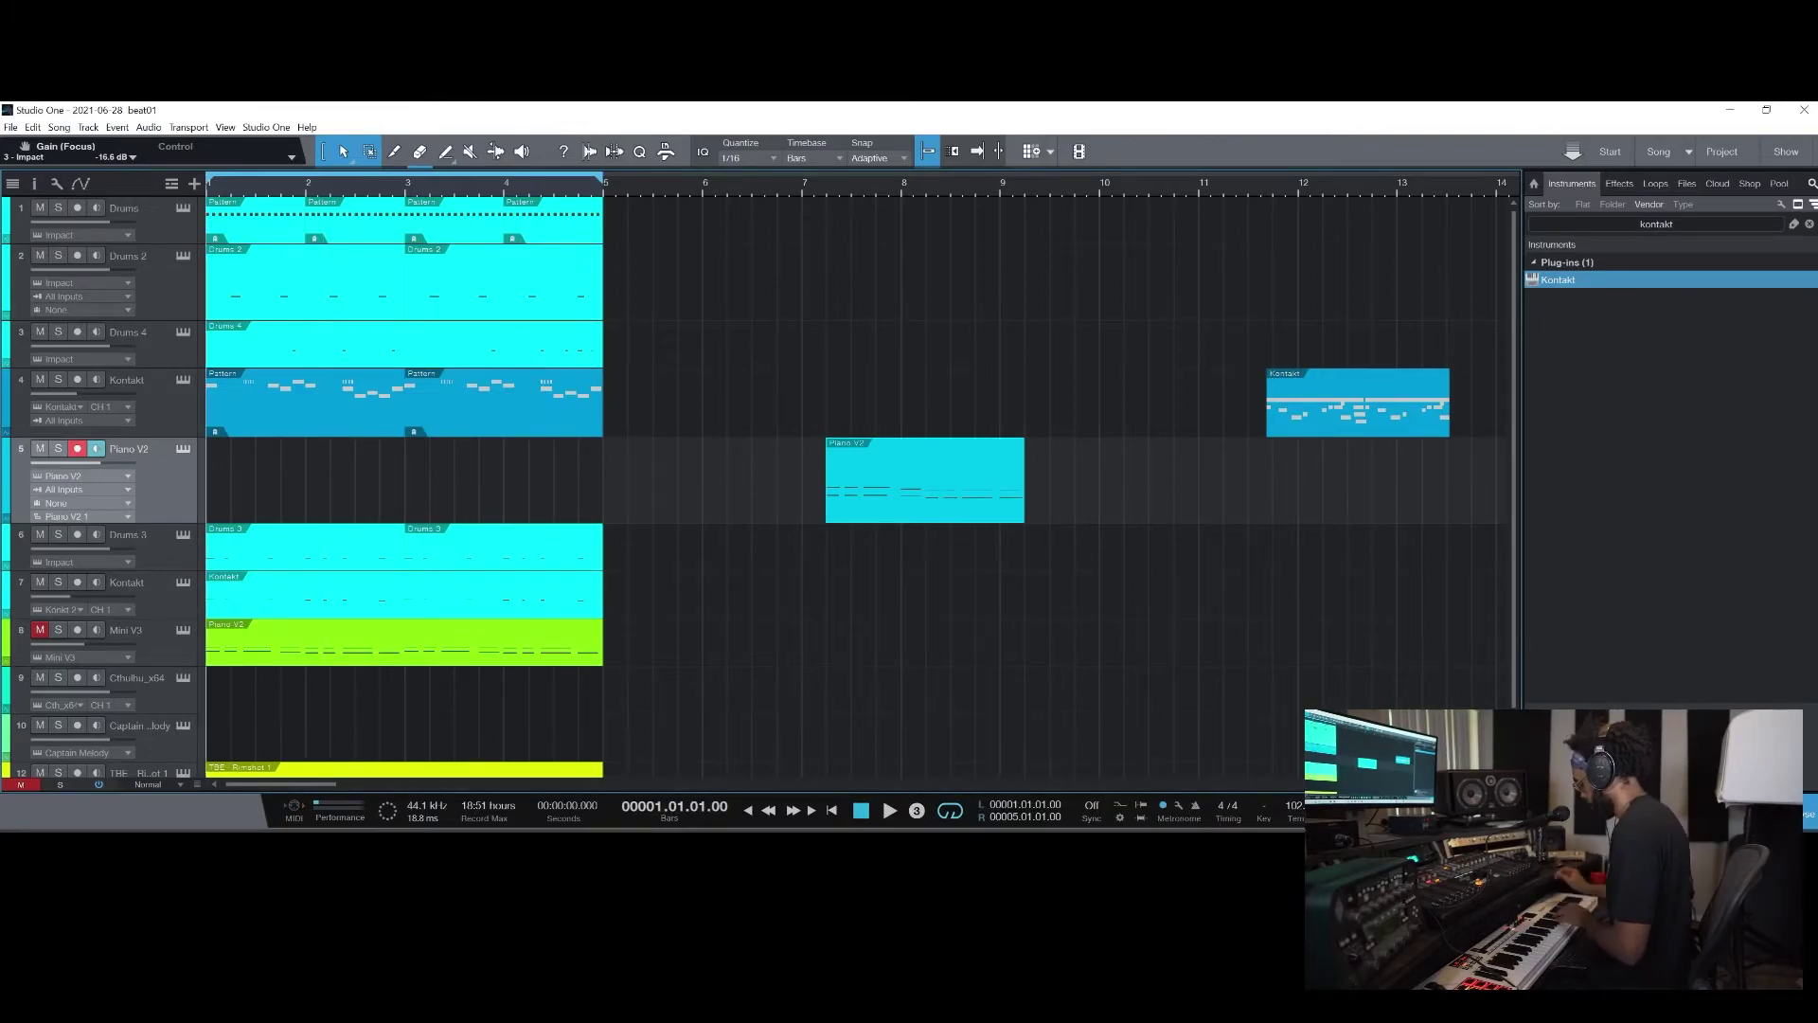
key("KP_Multiply")
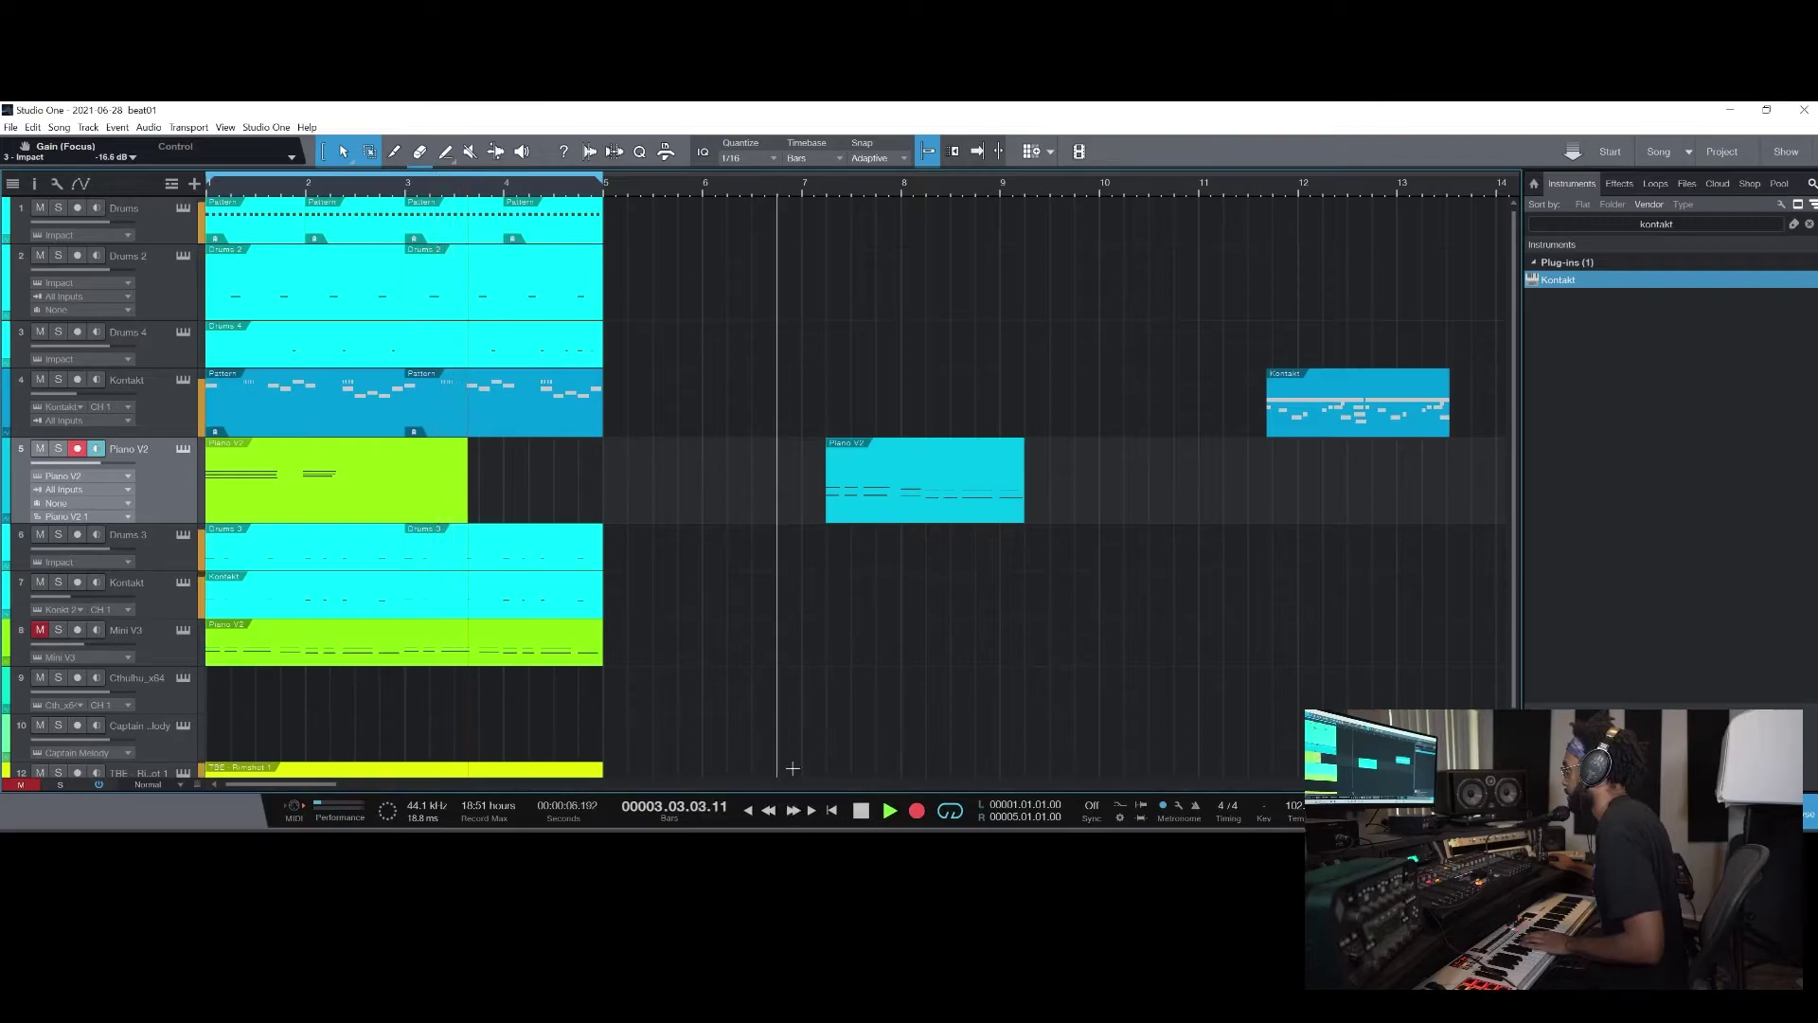
left_click(917, 812)
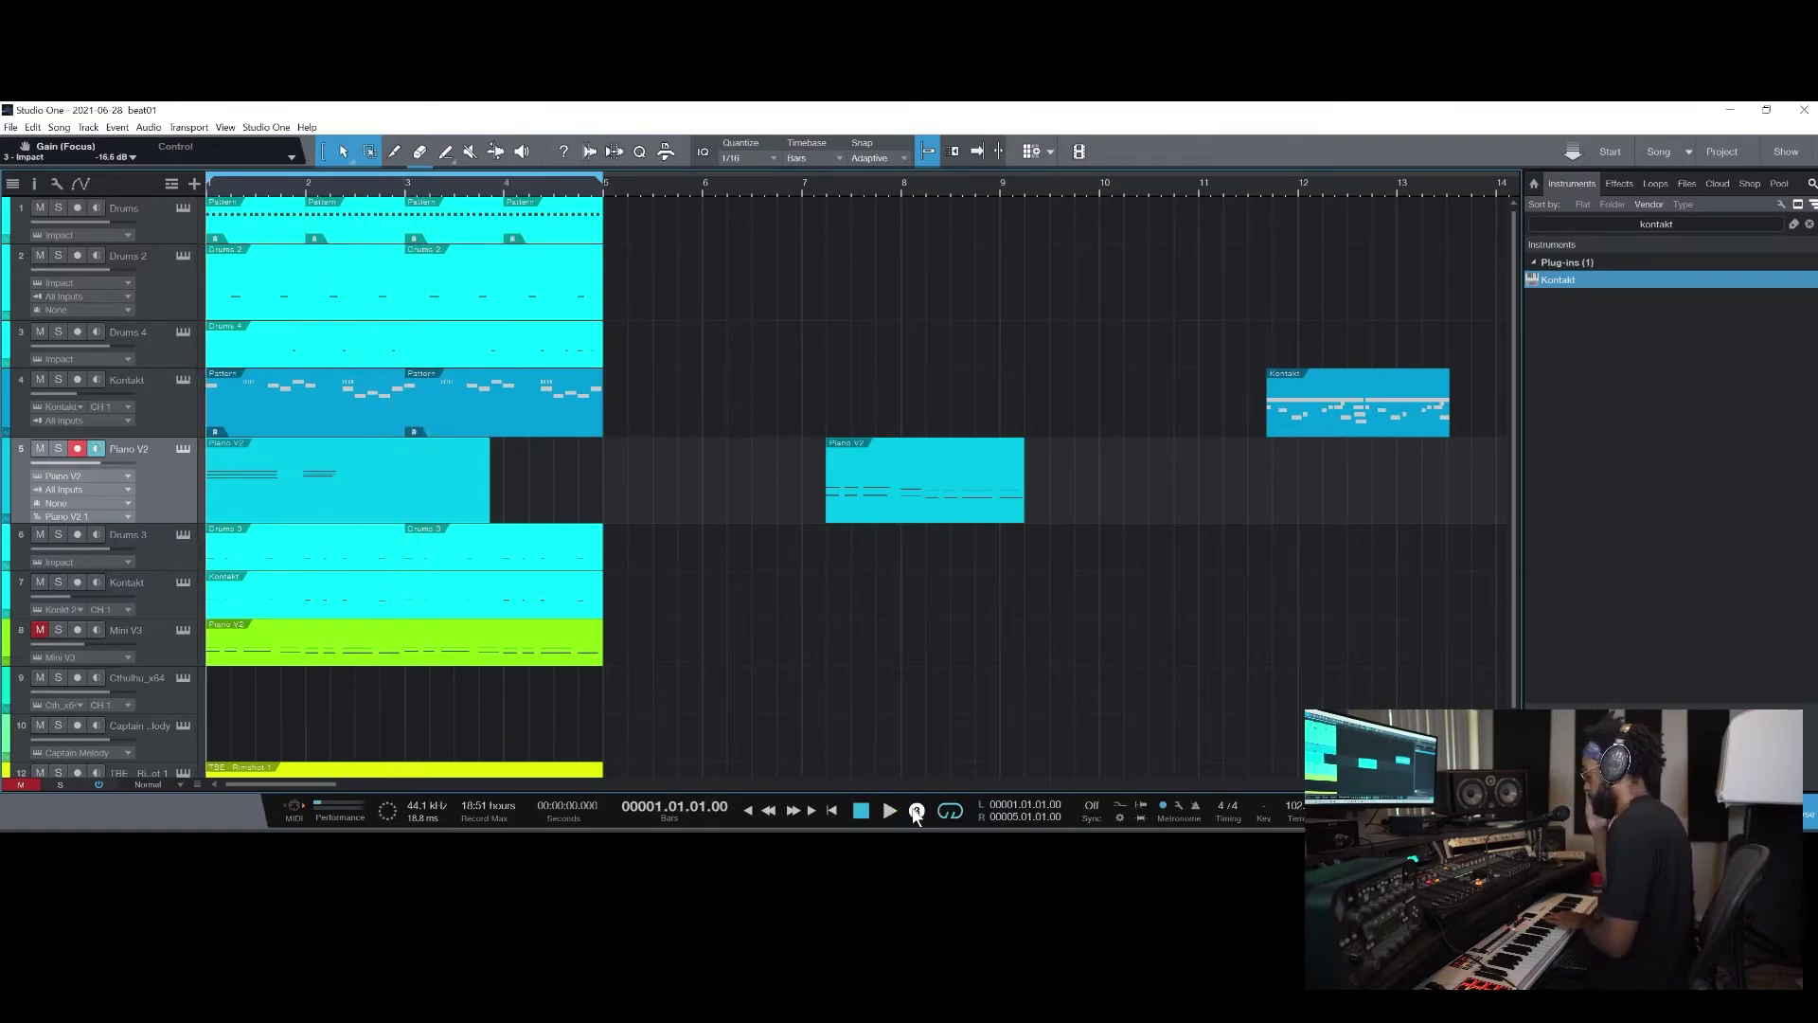
left_click(917, 812)
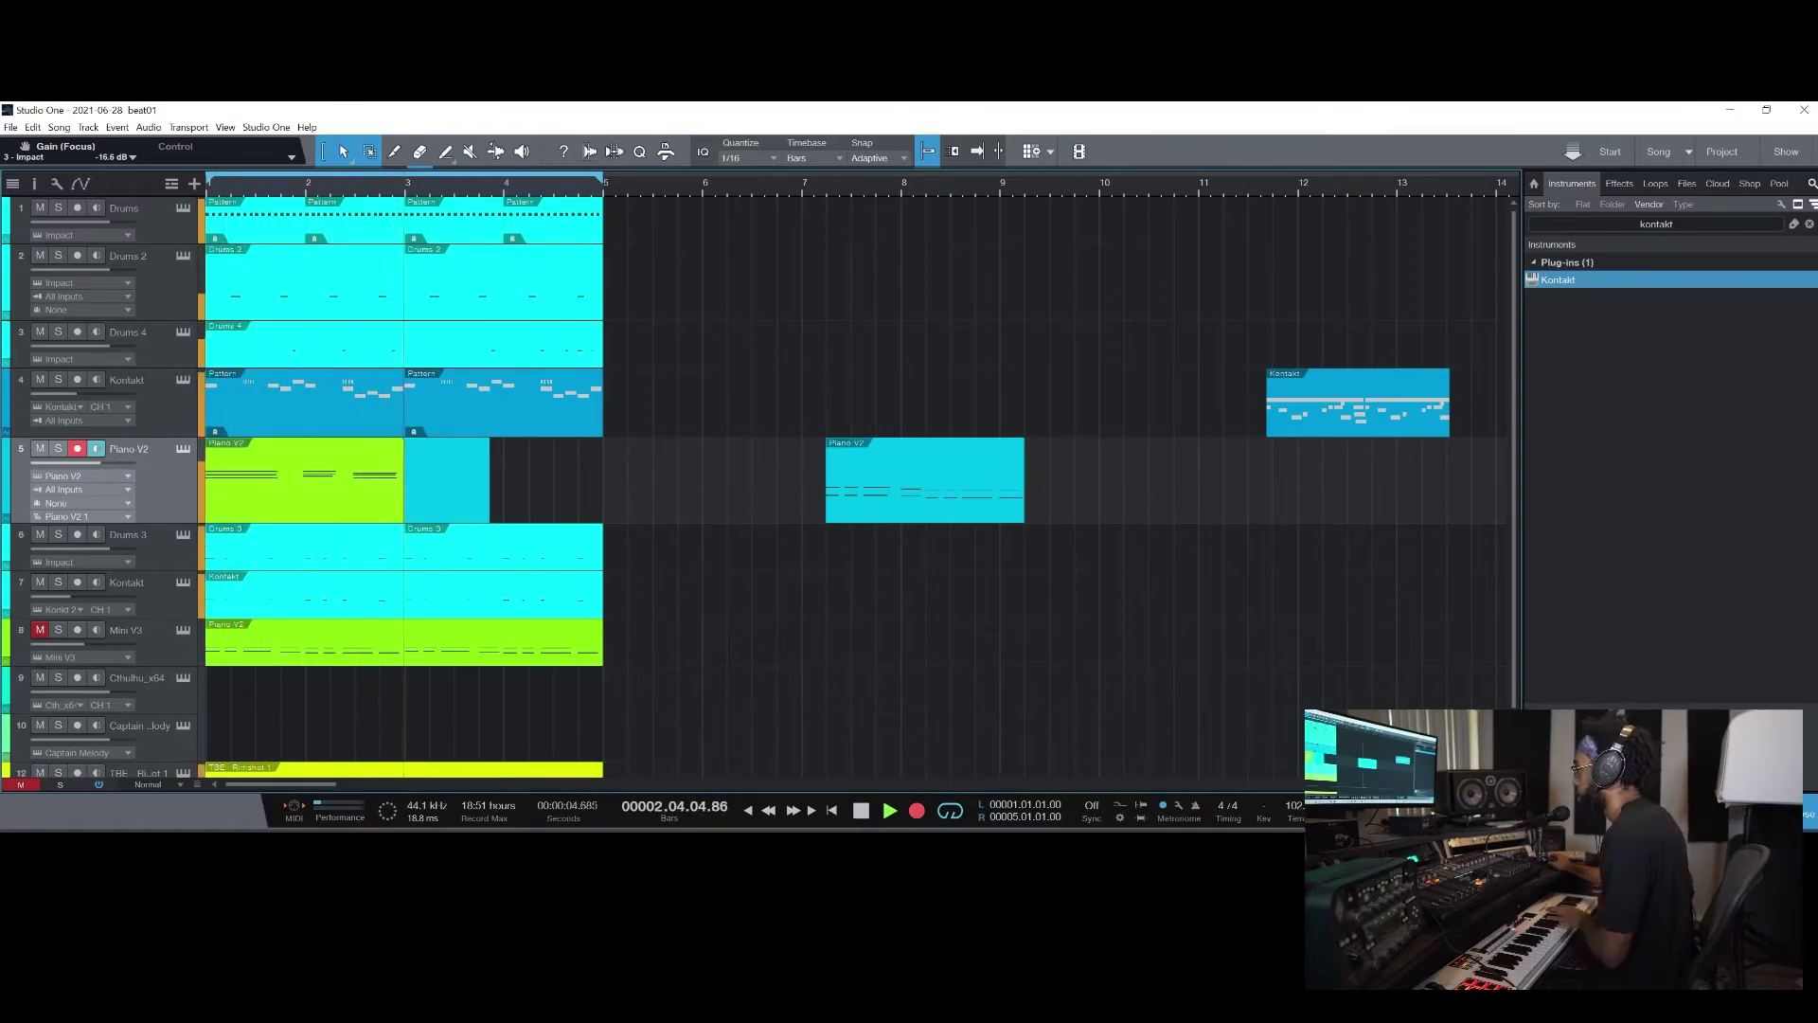
left_click(864, 813)
double_click(328, 492)
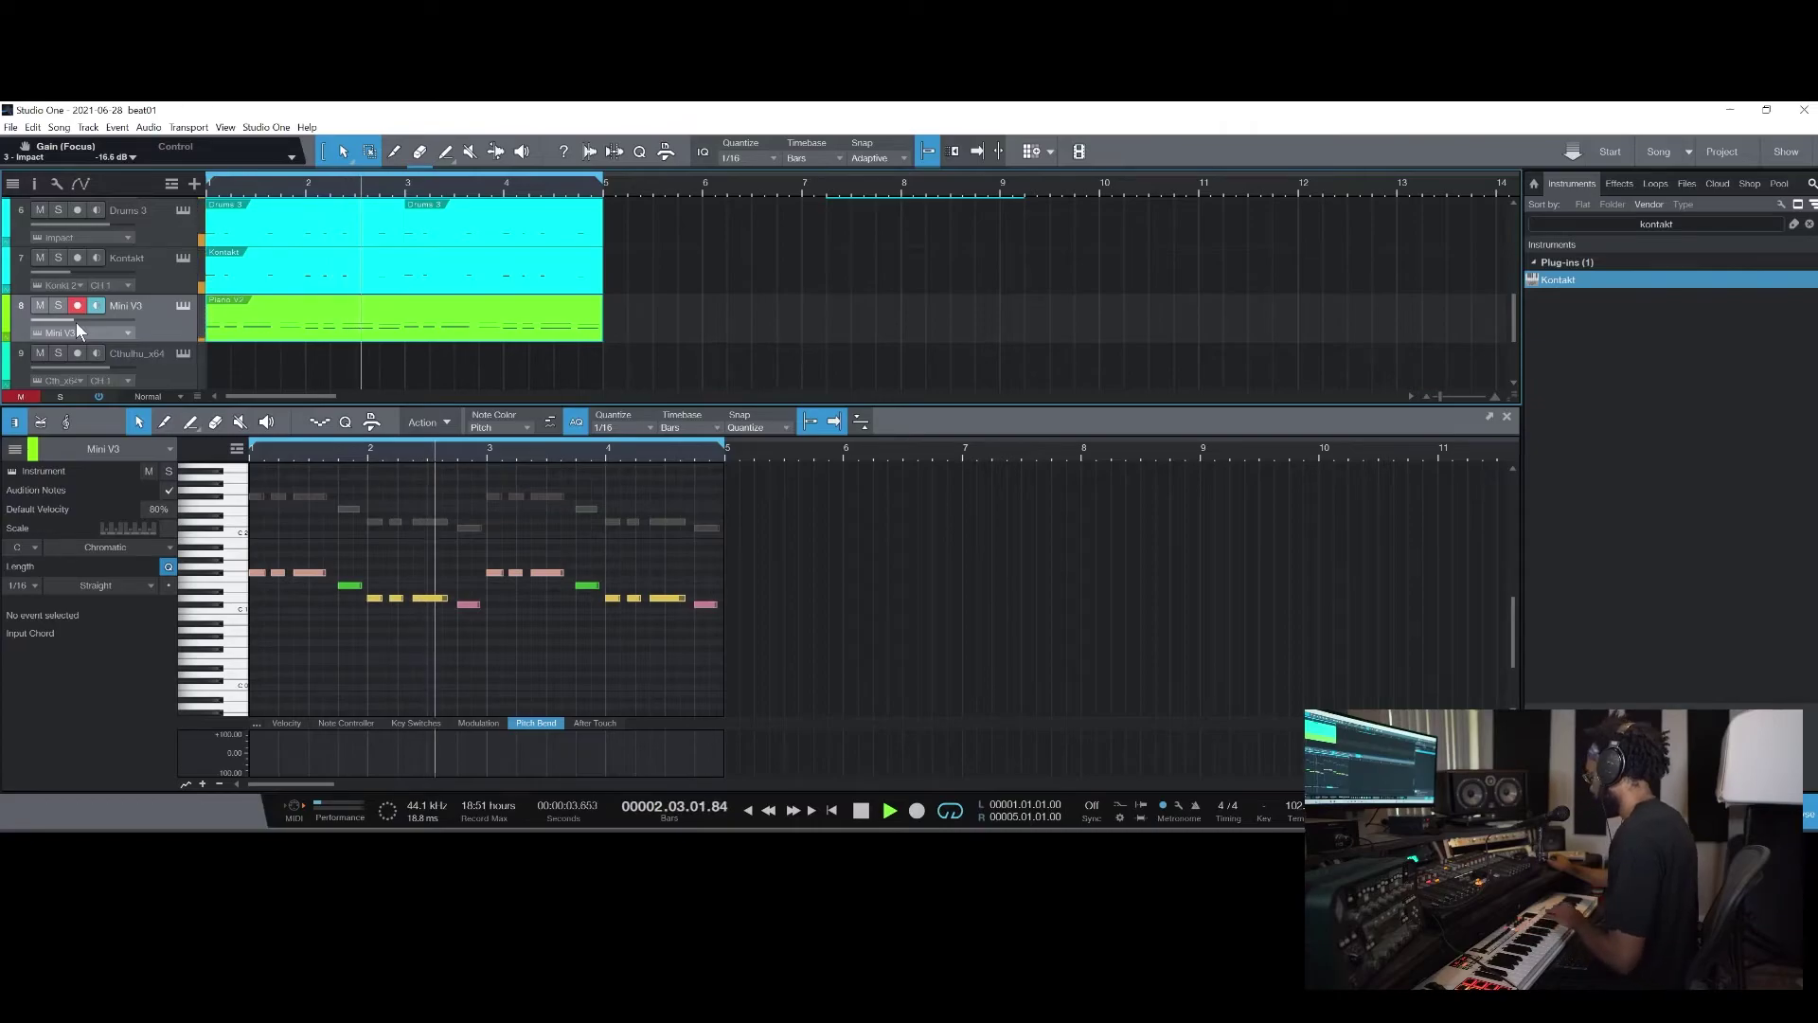
Mute the long note in the lower row of the Mini V3 part in each of bars 1 to 4
scroll(362, 318, "up", 1)
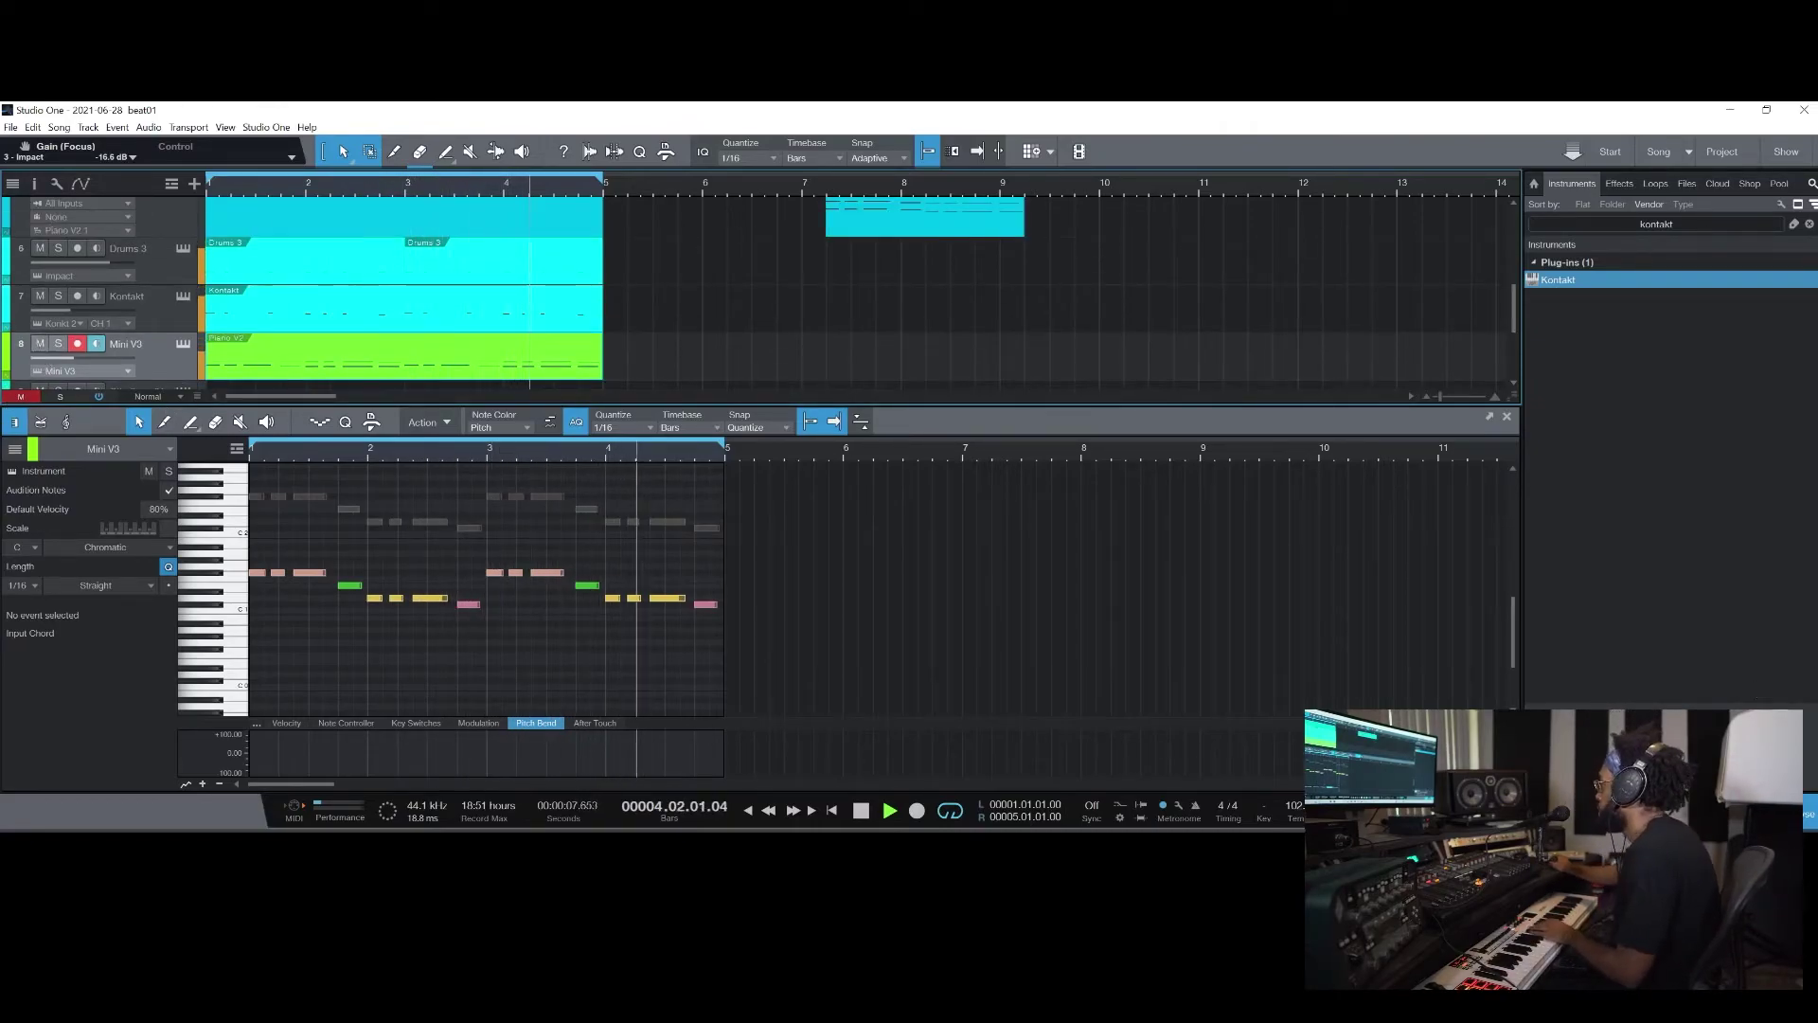
scroll(493, 550, "up", 1)
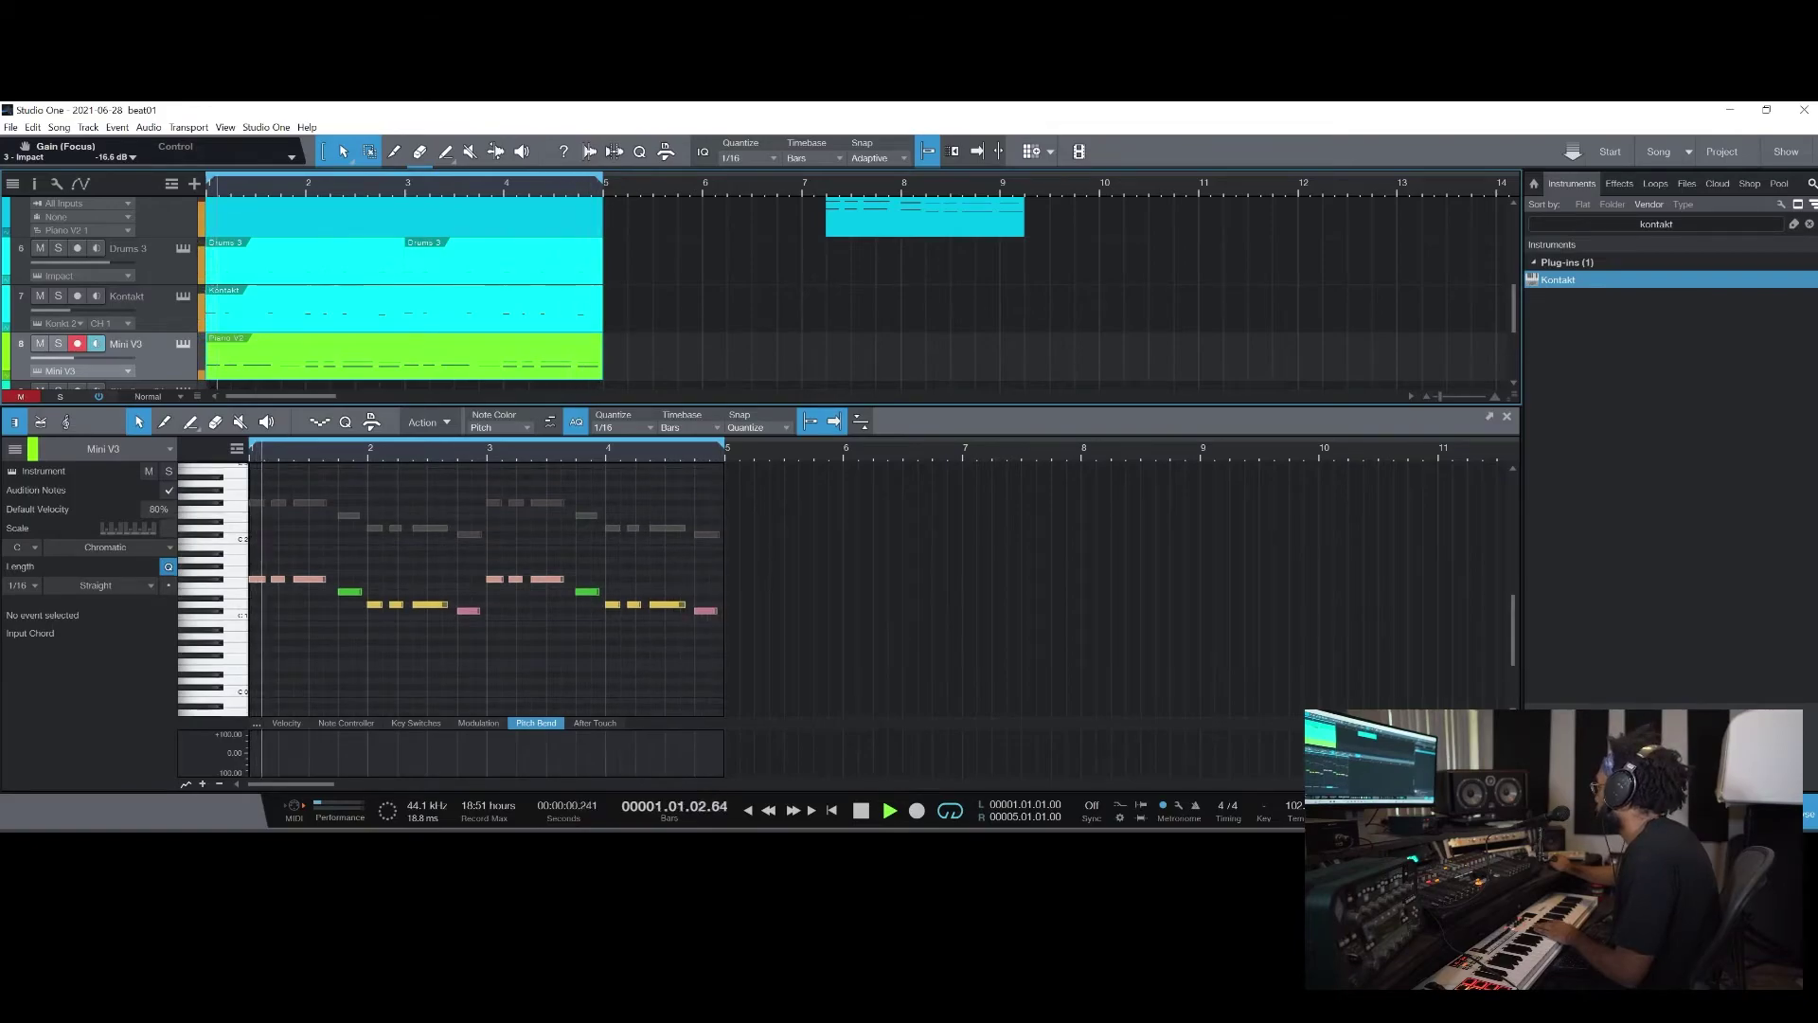
key("F2")
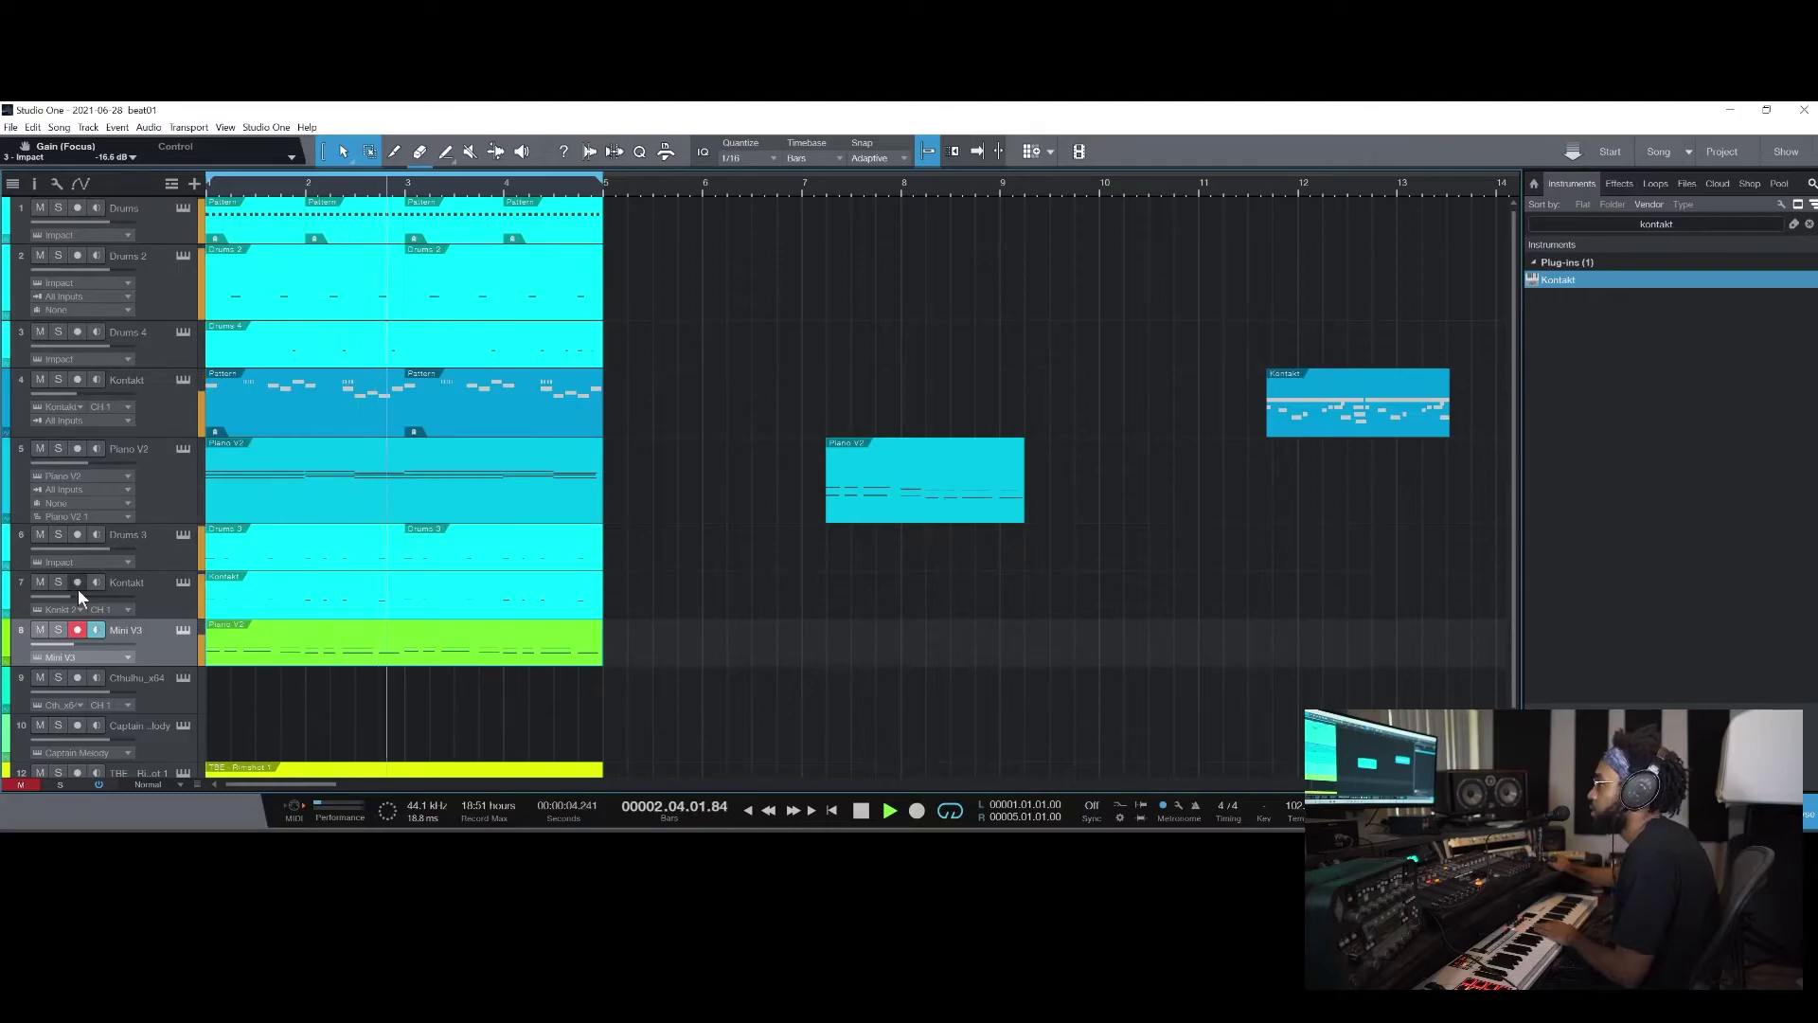
double_click(287, 646)
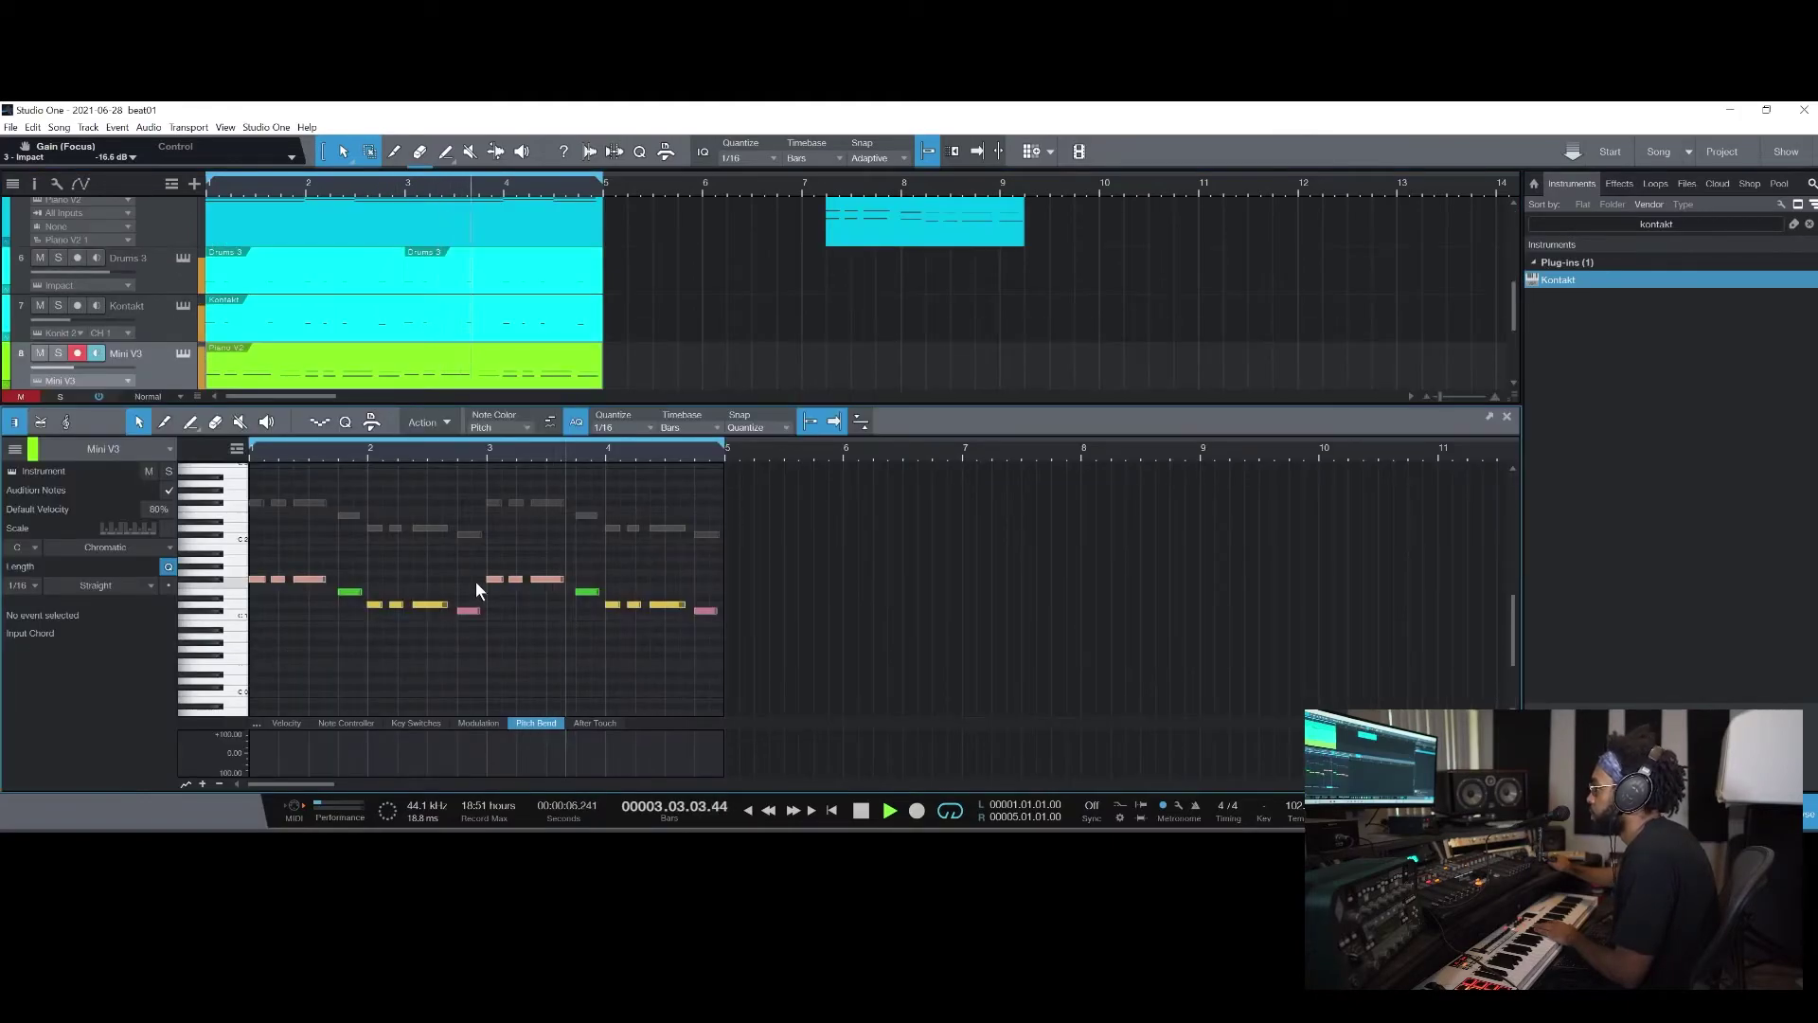
left_click(239, 421)
left_click(310, 580)
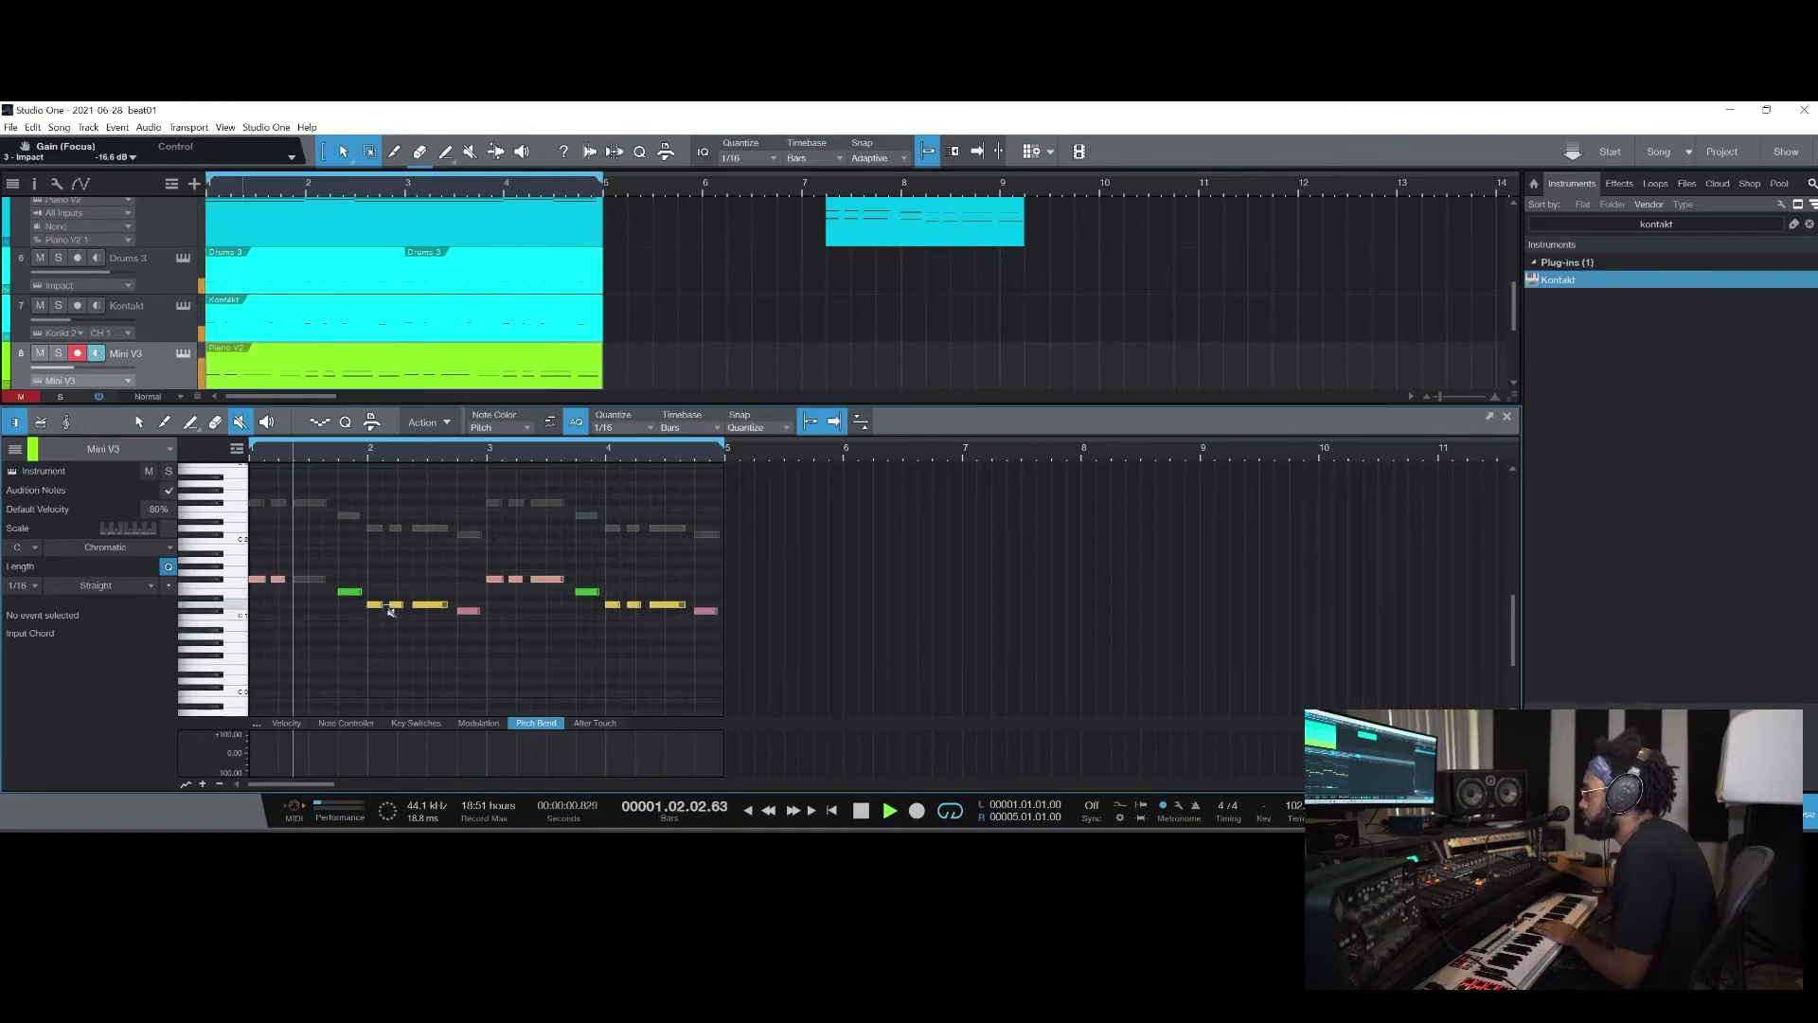
left_click(430, 604)
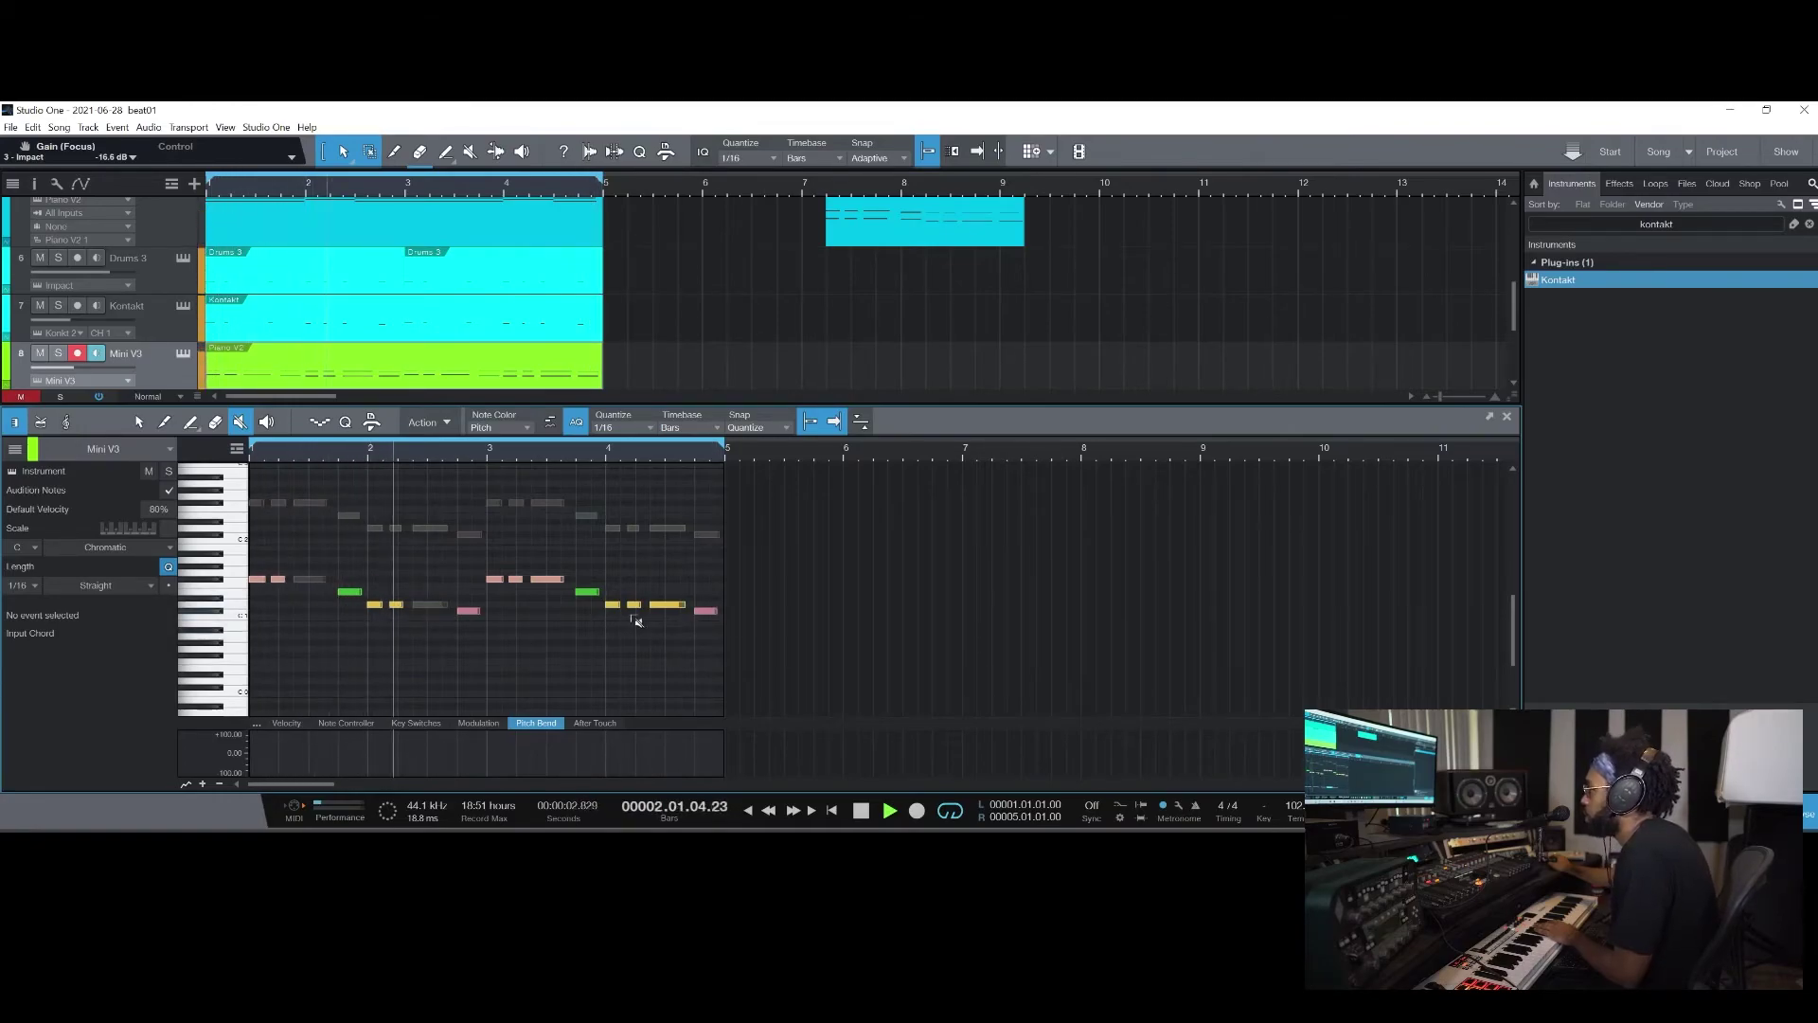
left_click(557, 581)
left_click(680, 605)
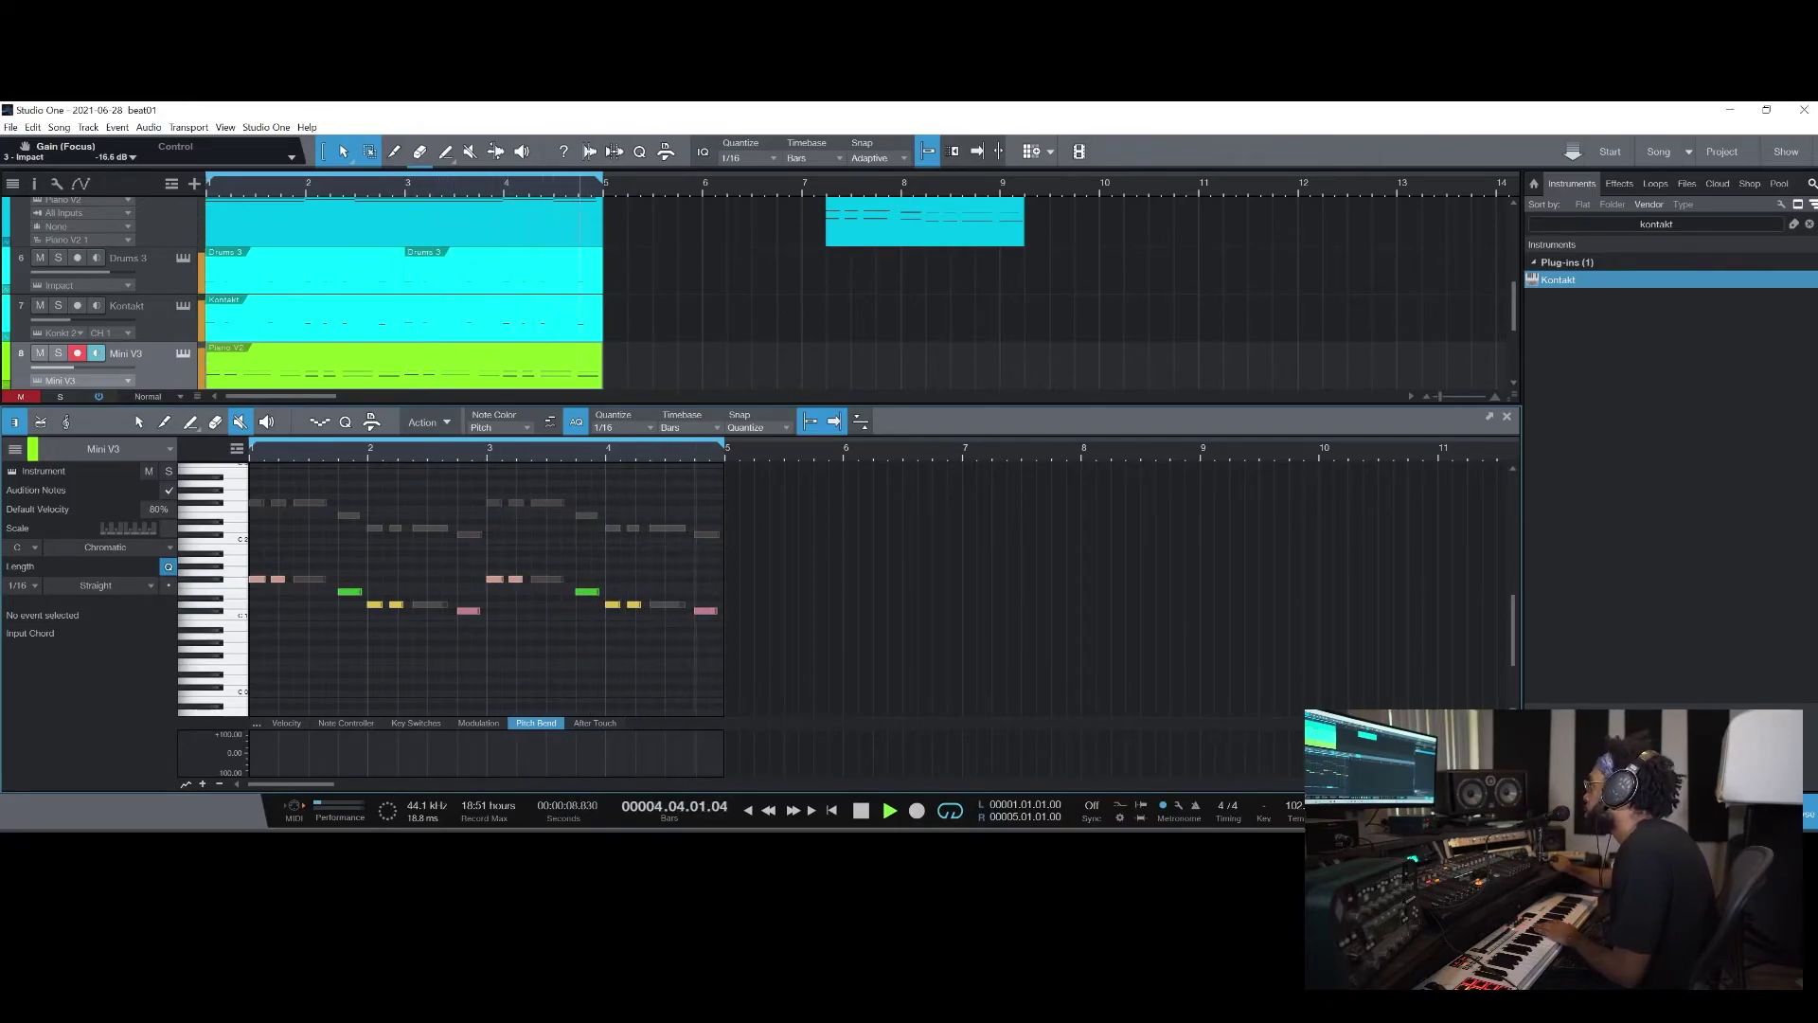
key("F2")
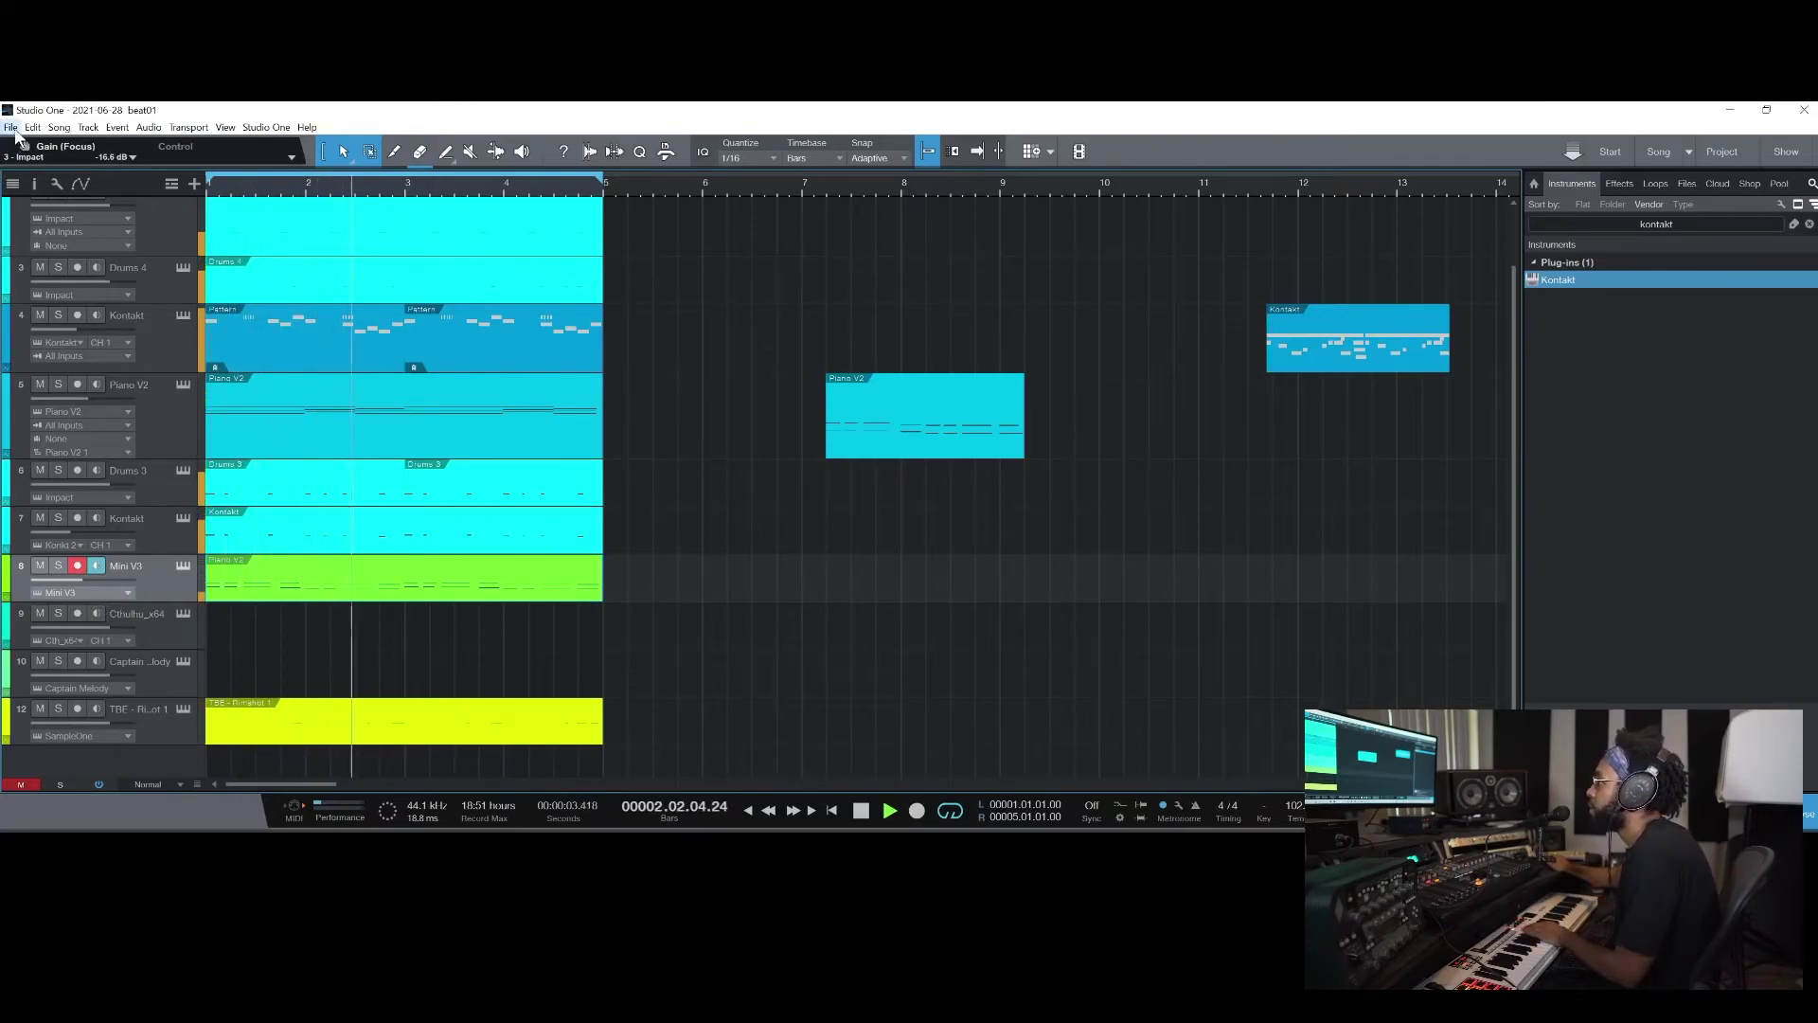
Open the Piano V2 instrument of the chord track and switch to its next preset
left_click(184, 384)
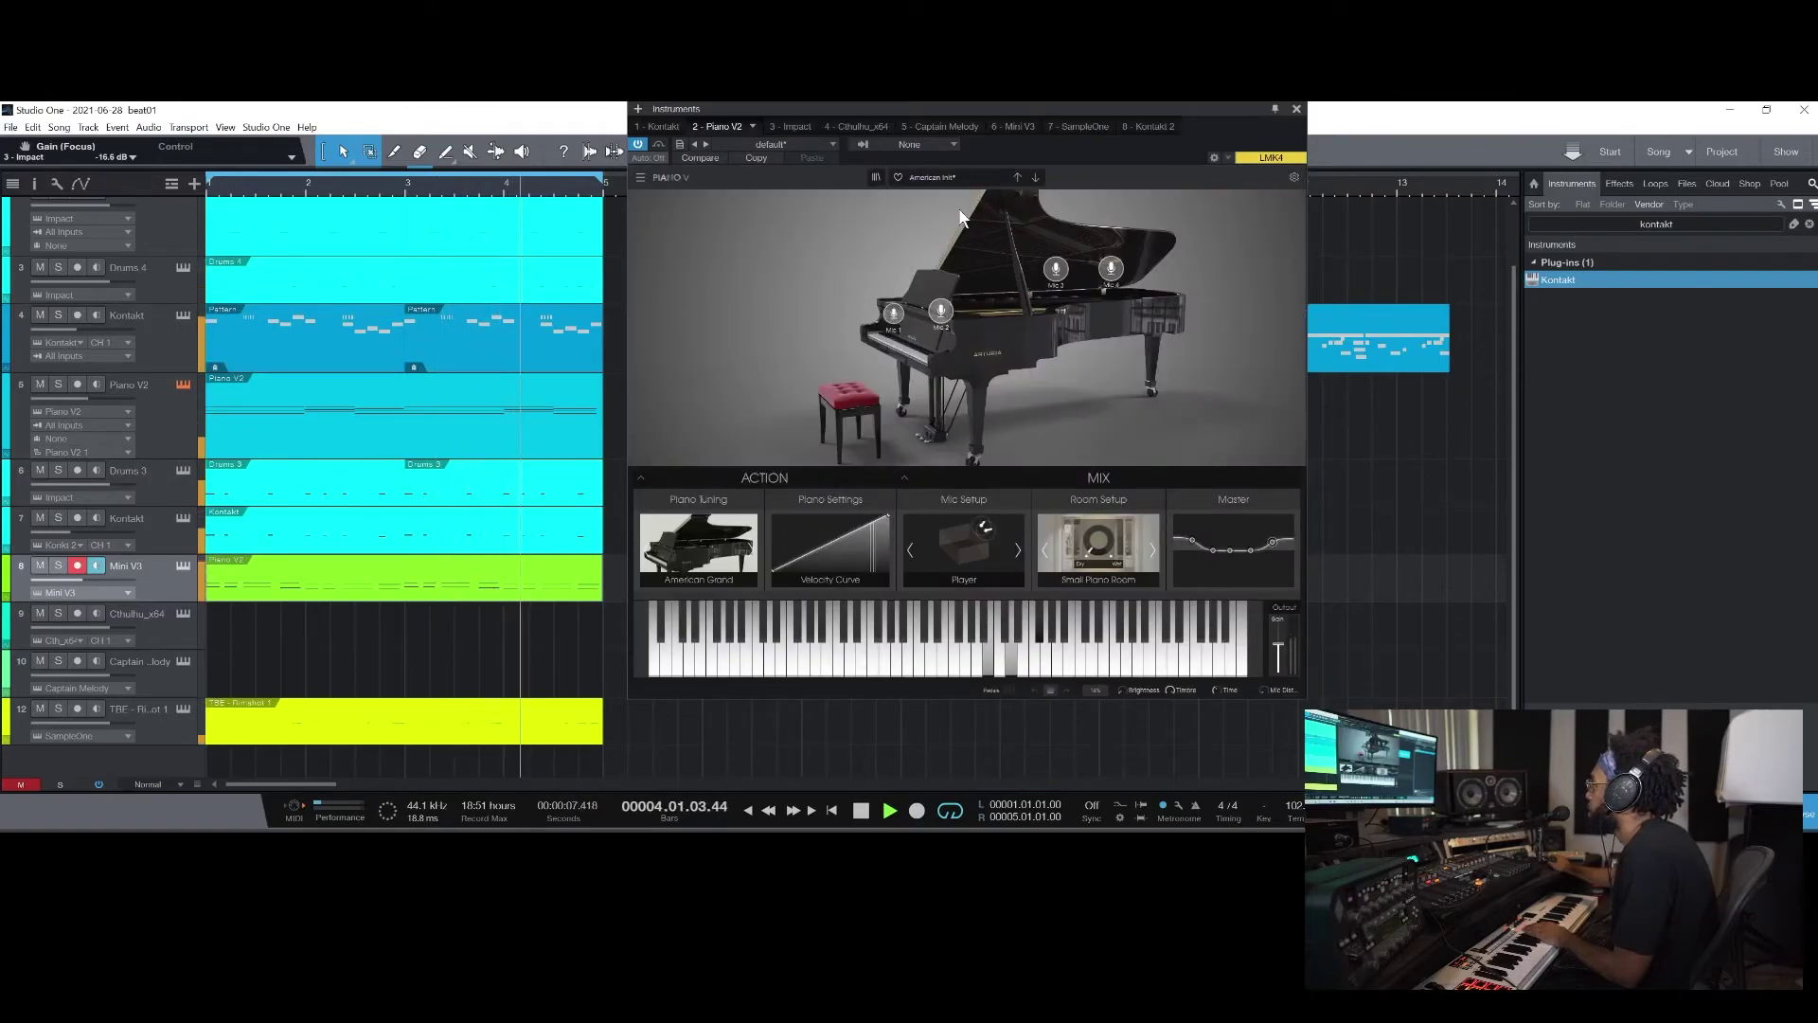
left_click(1036, 177)
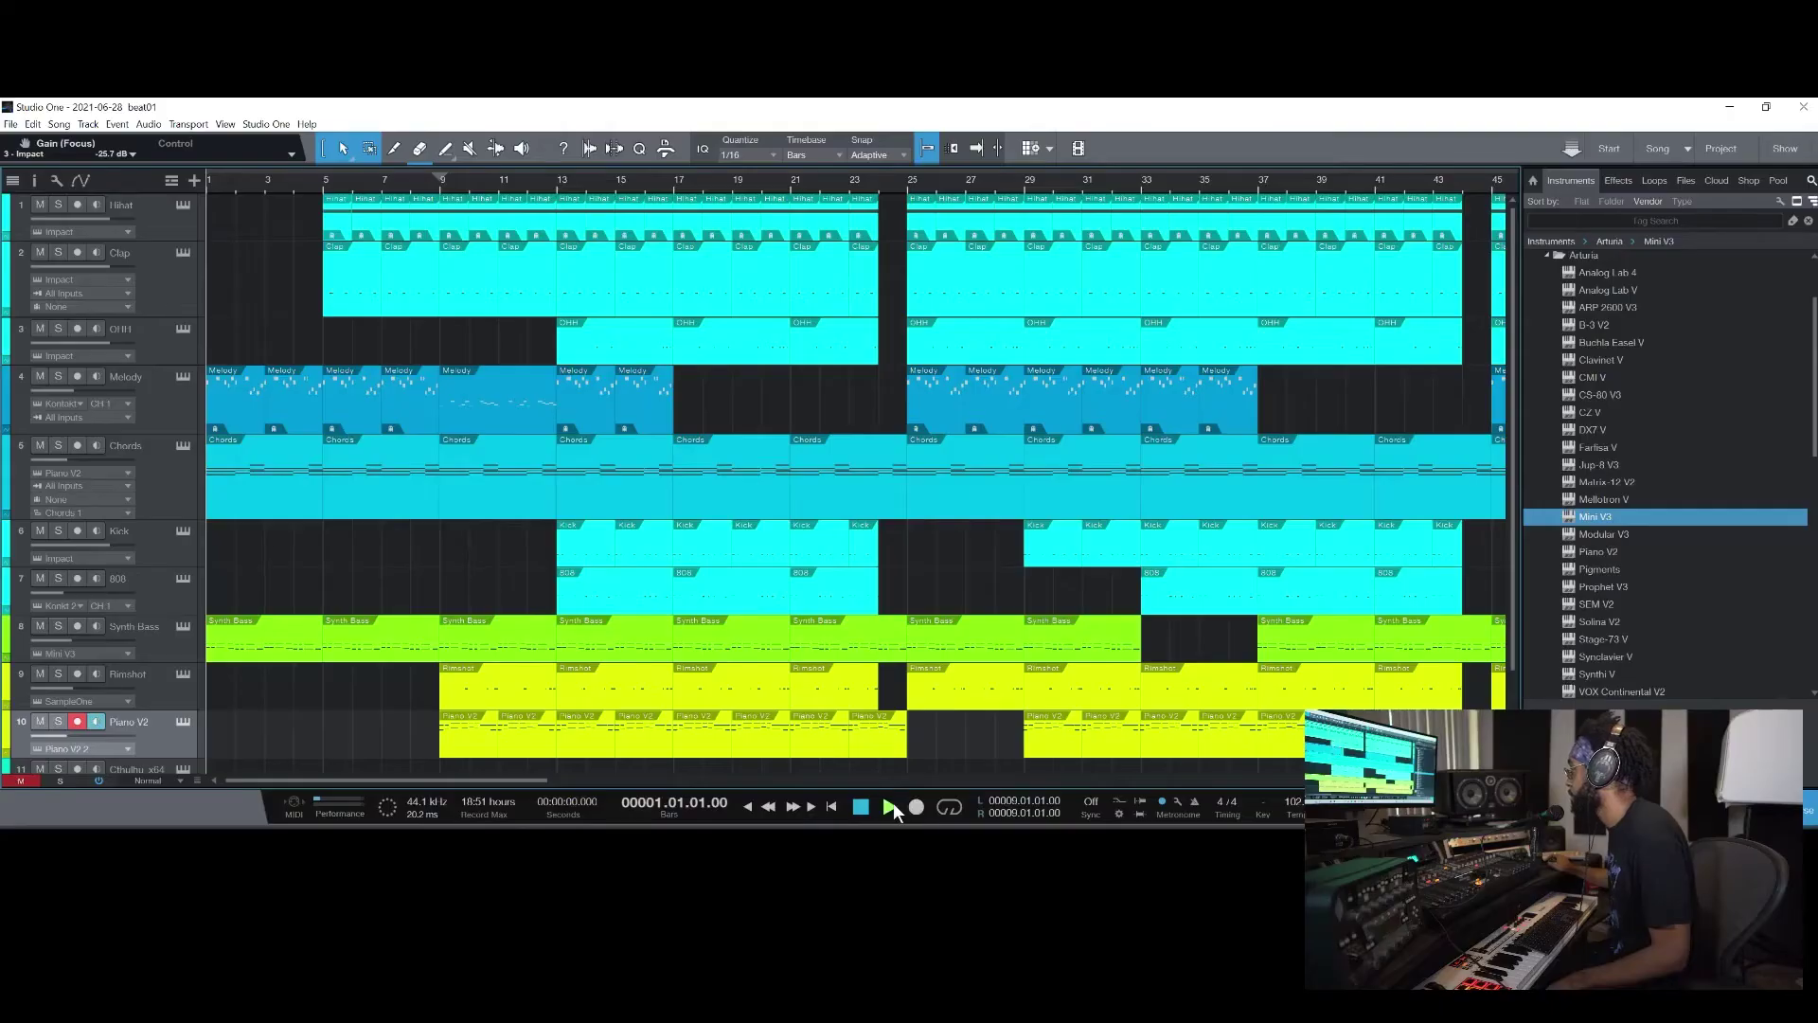
Play the full arrangement from bar 1 to review it, and stop playback in bar 38
left_click(894, 803)
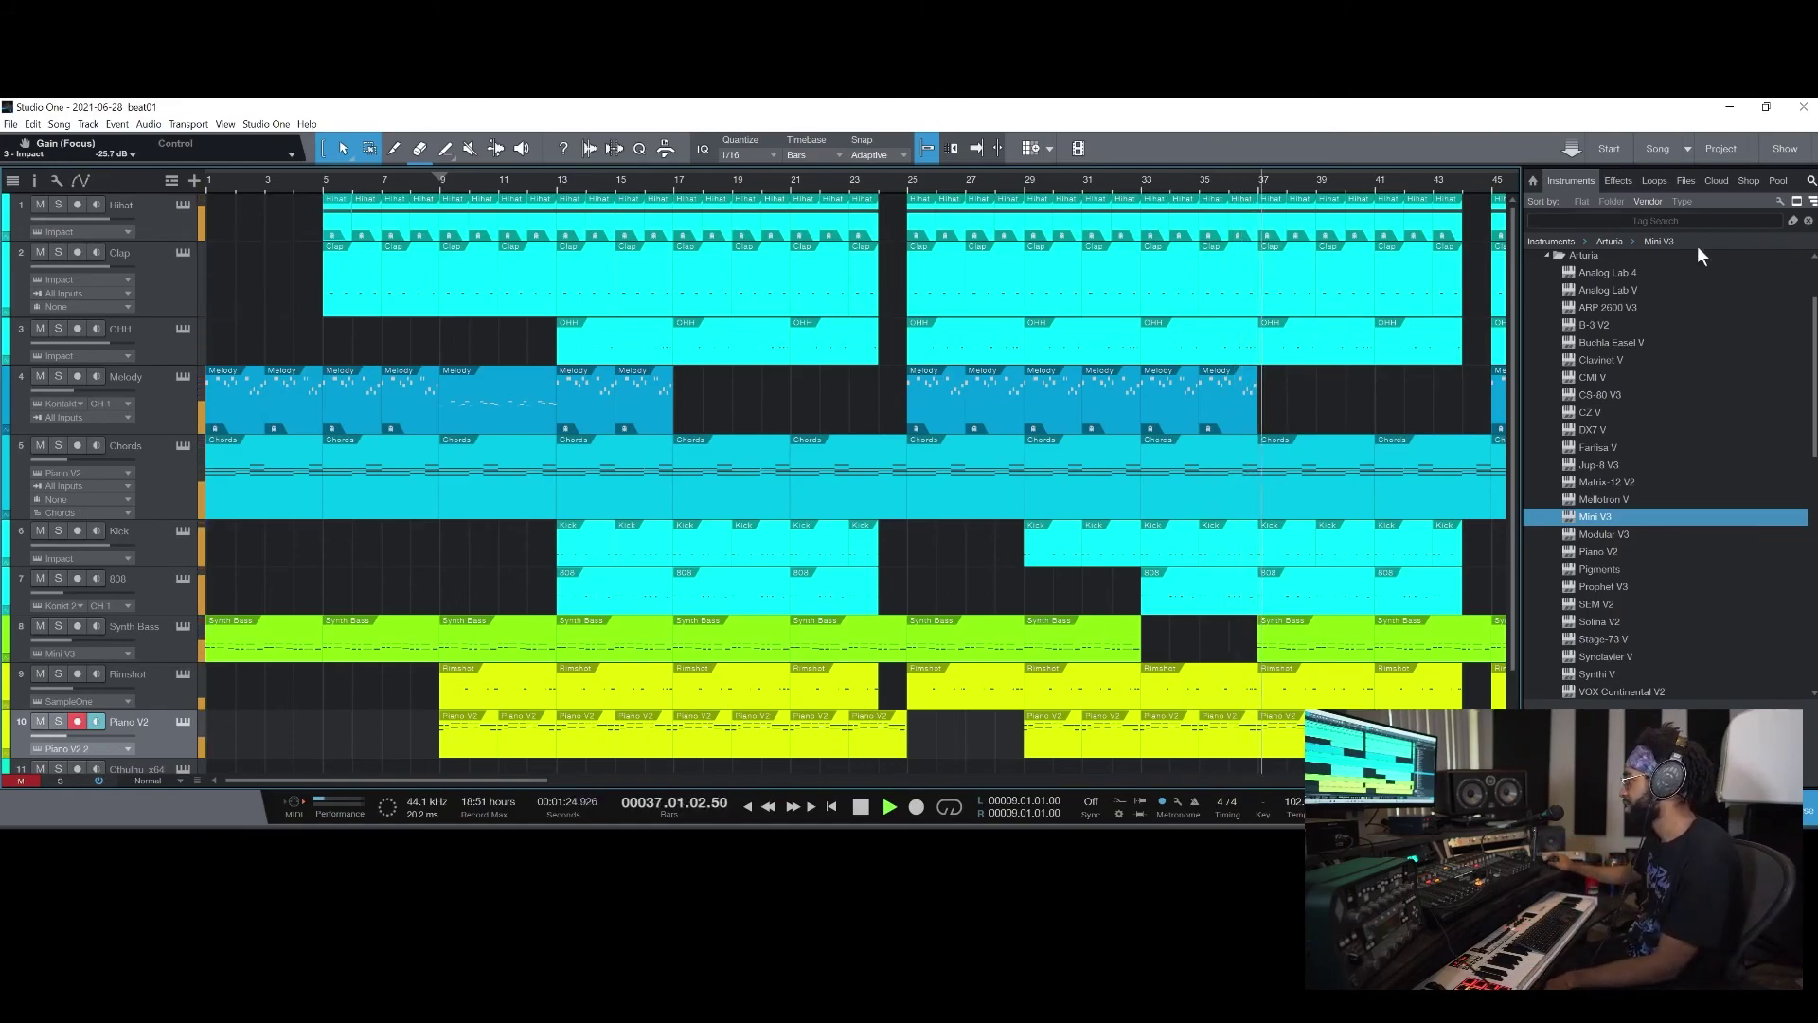
left_click(860, 807)
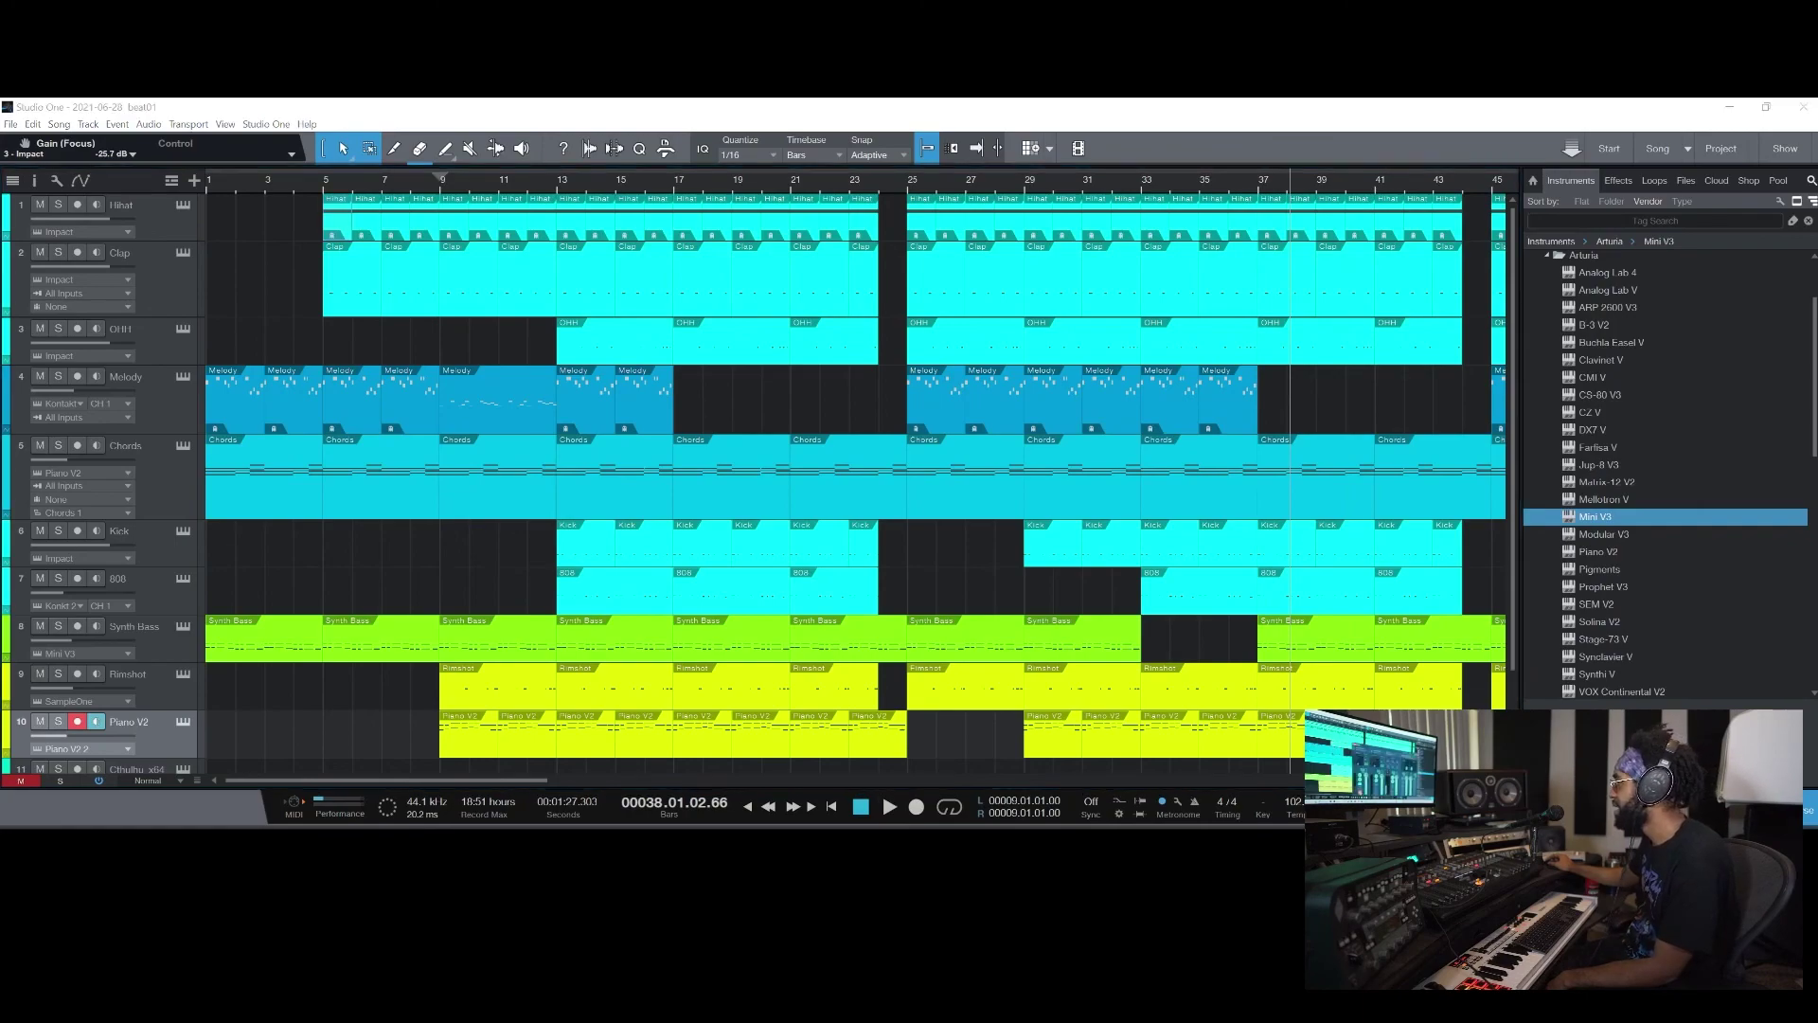